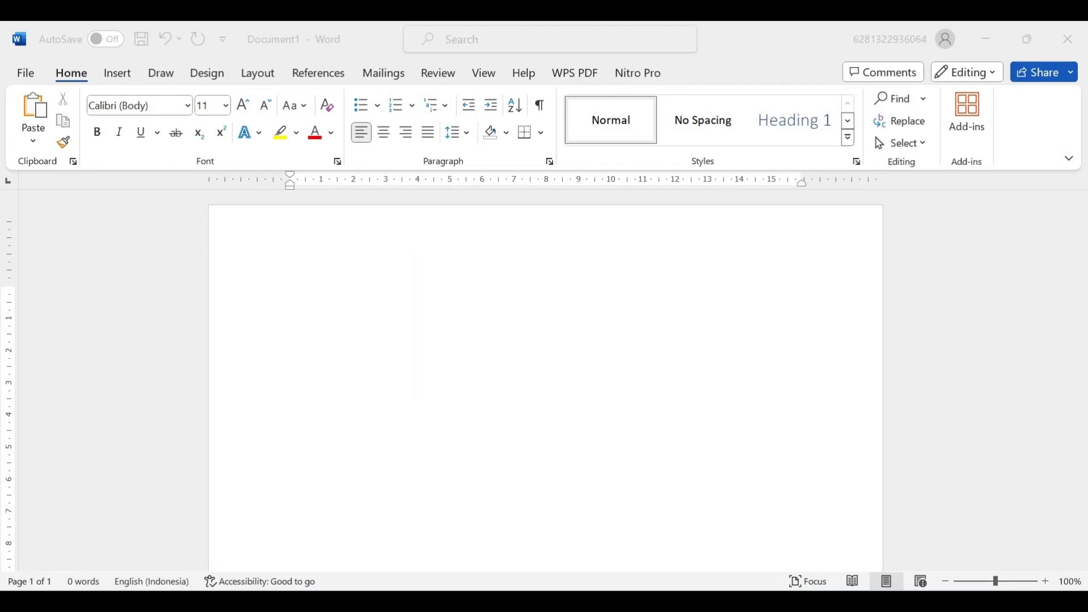
Step: Set the document's paper size to A4 (21 cm x 29,7 cm)
left_click(256, 74)
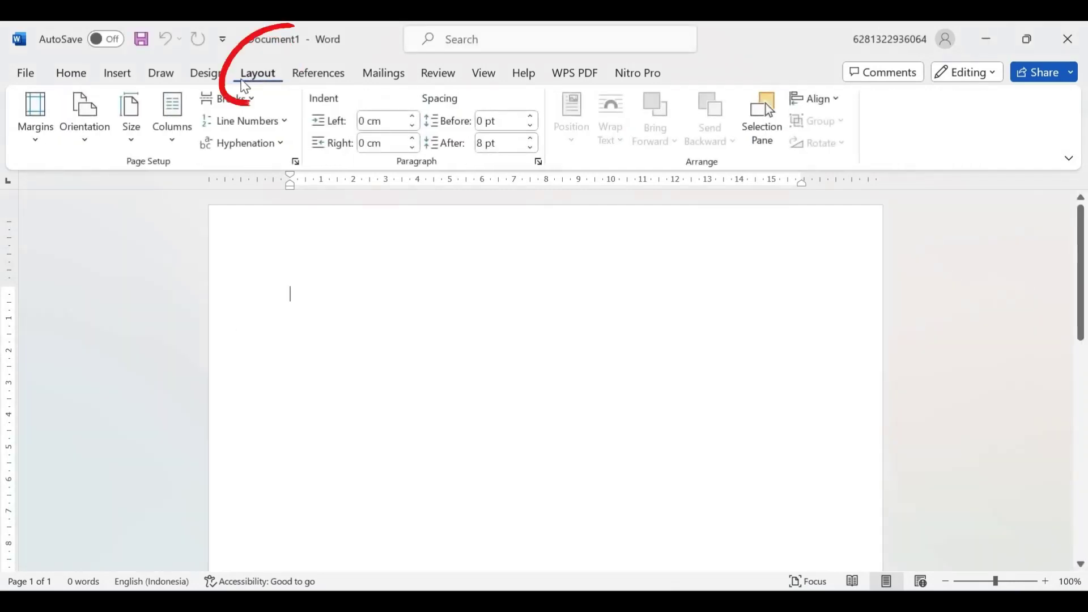
left_click(132, 127)
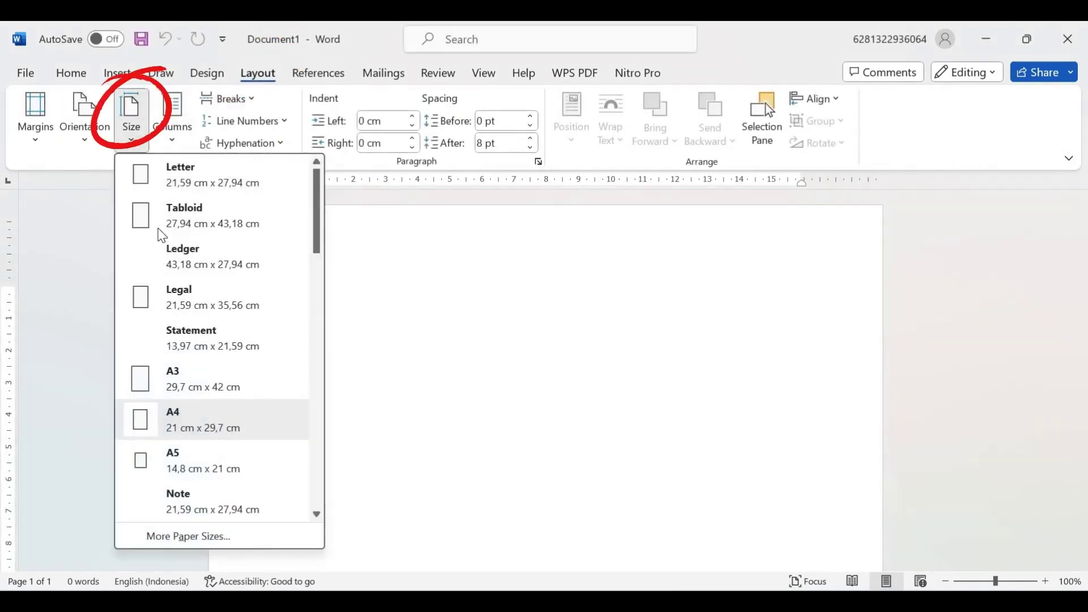
left_click(195, 421)
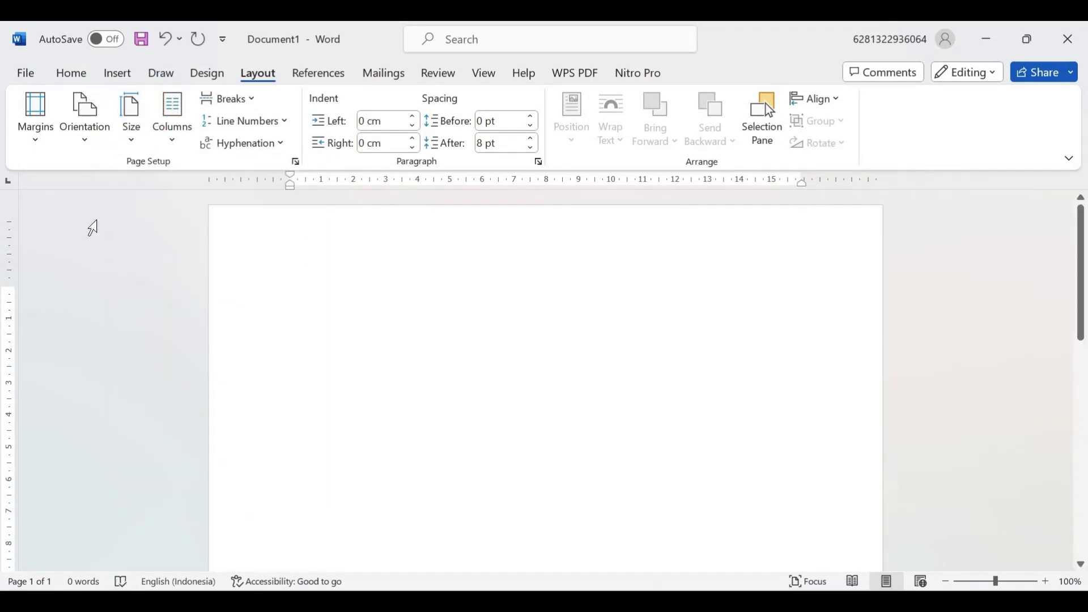
Step: Try the Letter paper size and return the page to A4
left_click(141, 148)
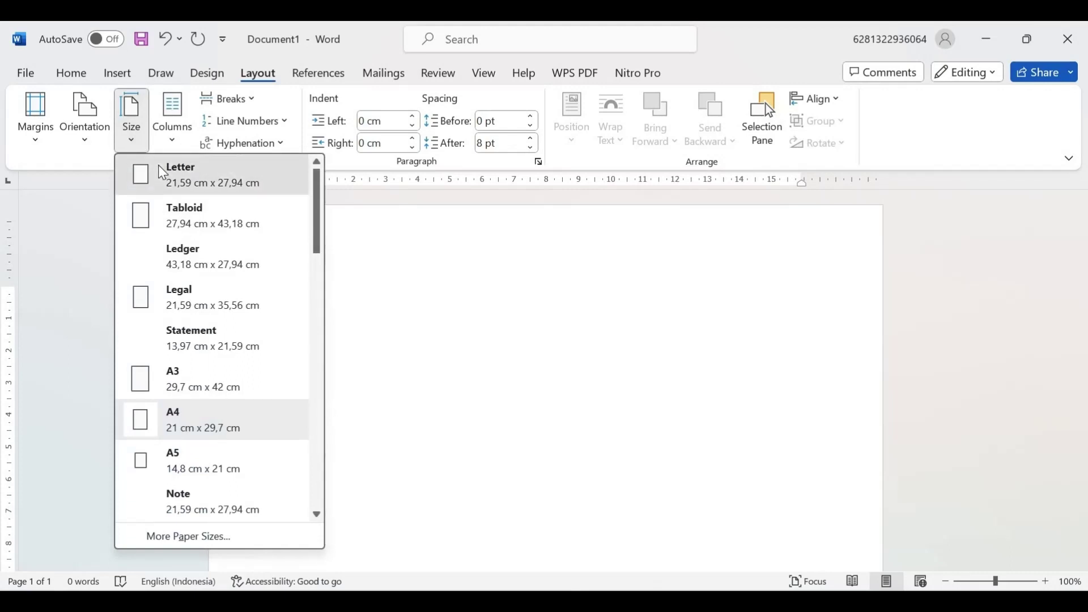
left_click(163, 173)
left_click(133, 135)
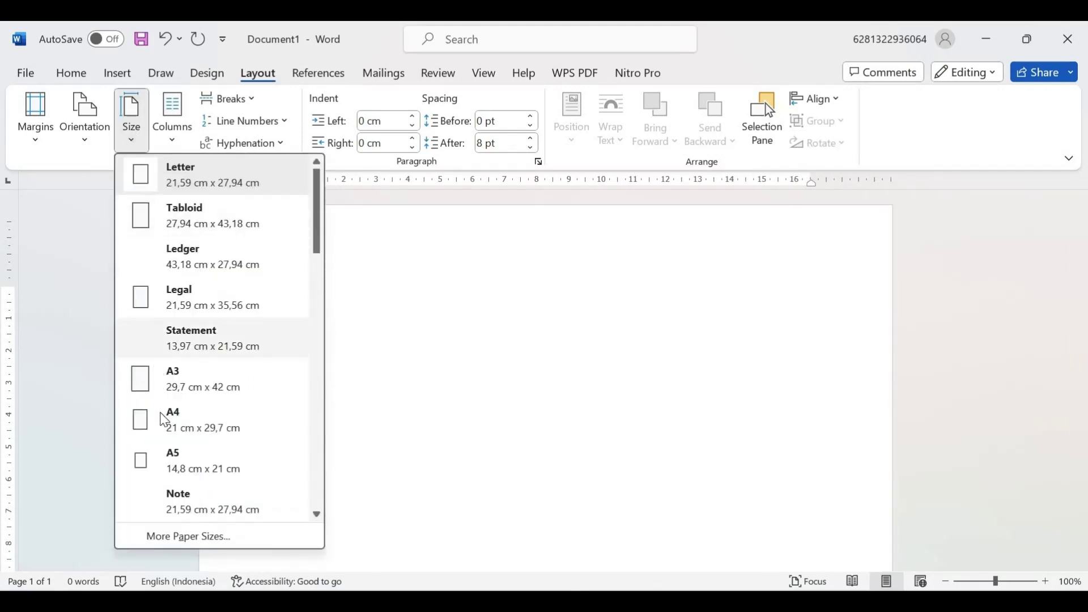
left_click(164, 420)
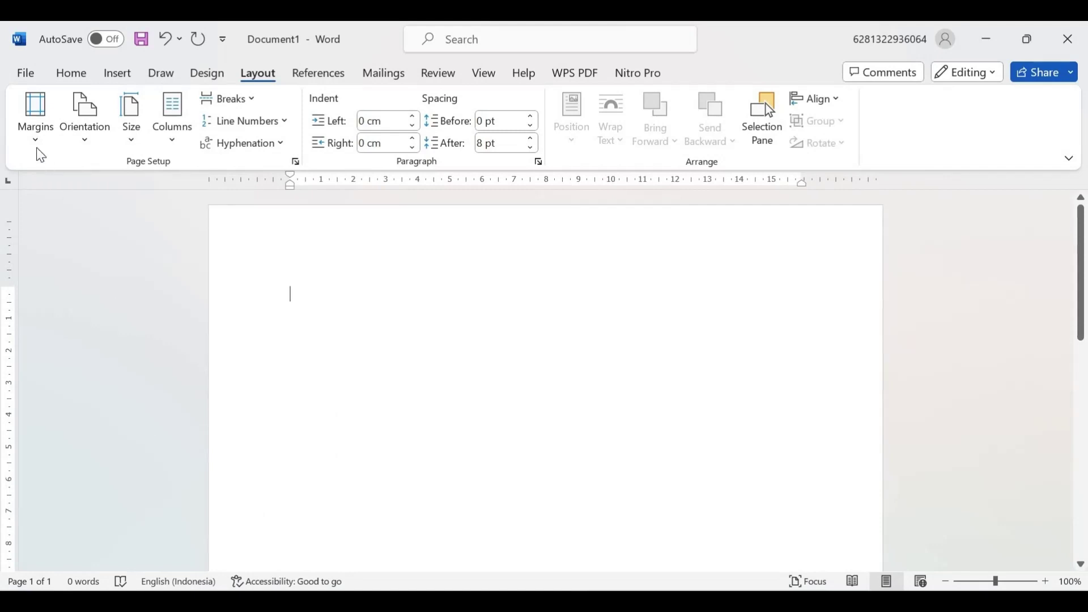
Step: Open the custom margin settings and set the top and left margins to 3 cm
left_click(35, 127)
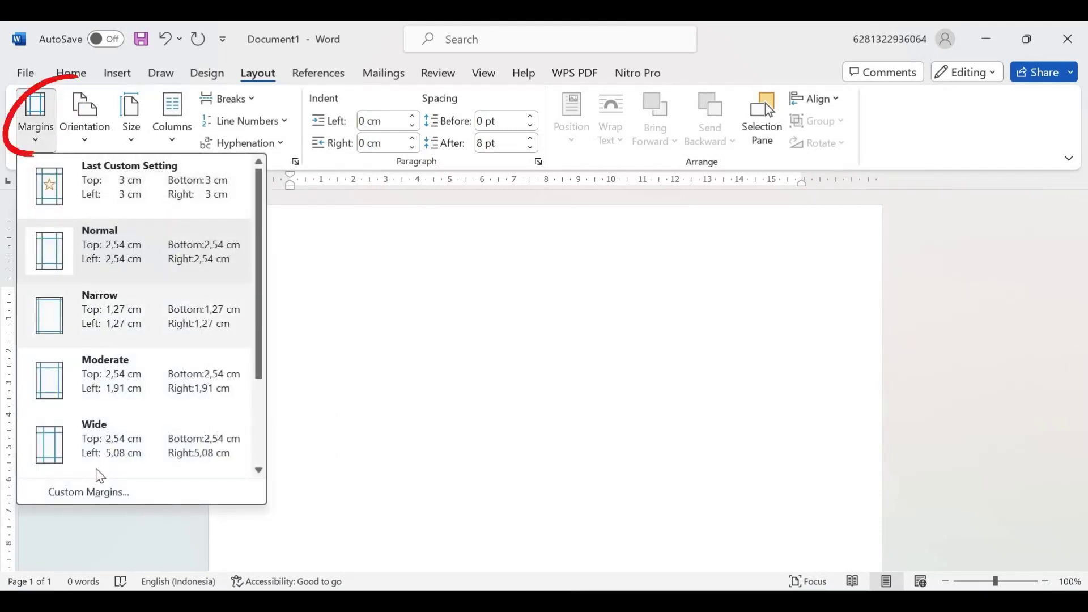
left_click(94, 491)
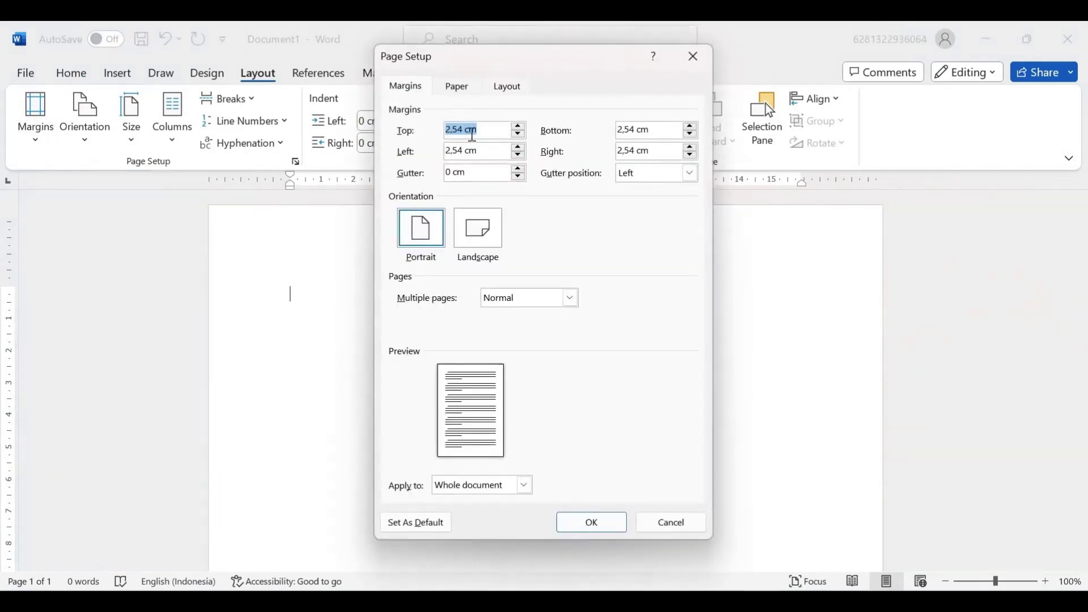
left_click(463, 134)
key("BackSpace")
key("BackSpace")
key("BackSpace")
key("BackSpace")
type("3")
left_click(464, 150)
key("BackSpace")
key("BackSpace")
key("BackSpace")
key("BackSpace")
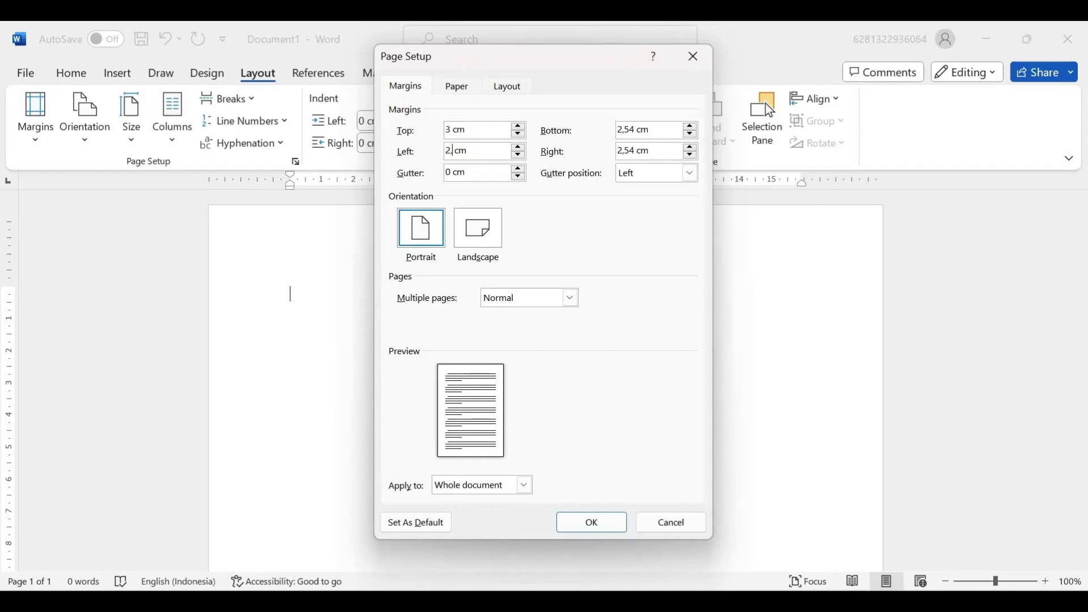
type("3")
Step: Set the bottom and right margins to 3 cm and apply the page setup to the whole document
left_click(637, 134)
key("BackSpace")
key("BackSpace")
key("BackSpace")
key("BackSpace")
type("3")
left_click(637, 152)
key("BackSpace")
key("BackSpace")
key("BackSpace")
key("BackSpace")
type("3")
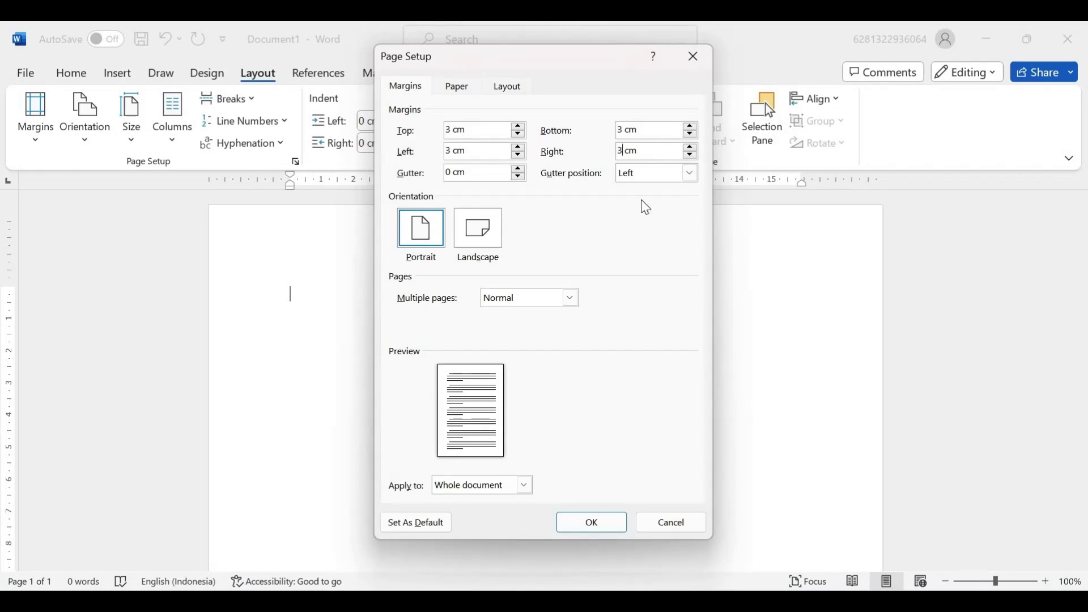
left_click(604, 524)
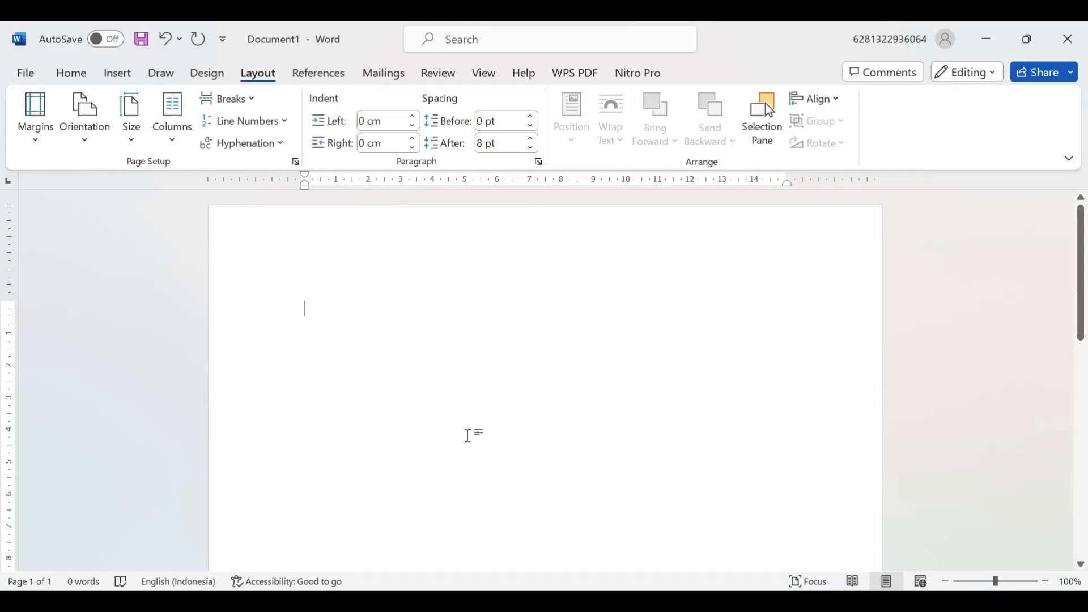
type("teologi")
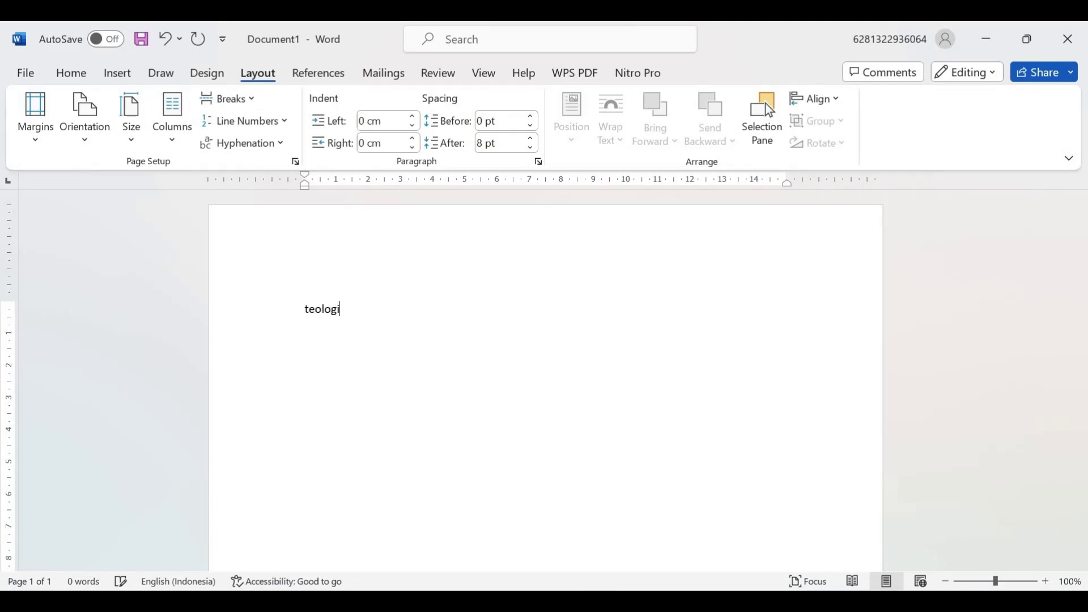
key("BackSpace")
key("BackSpace")
key("BackSpace")
key("BackSpace")
key("BackSpace")
key("BackSpace")
key("BackSpace")
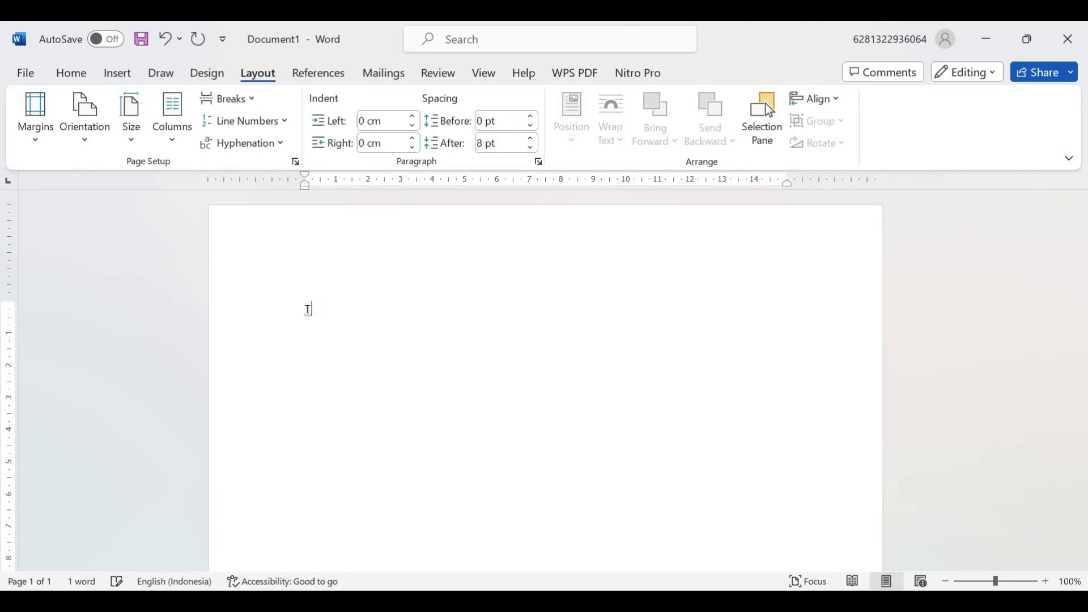
key("BackSpace")
Step: Write the cover title "TEOLOGI KRISTEN" in capitals on the first line, leaving blank lines below it
key("Caps_Lock")
type("TE")
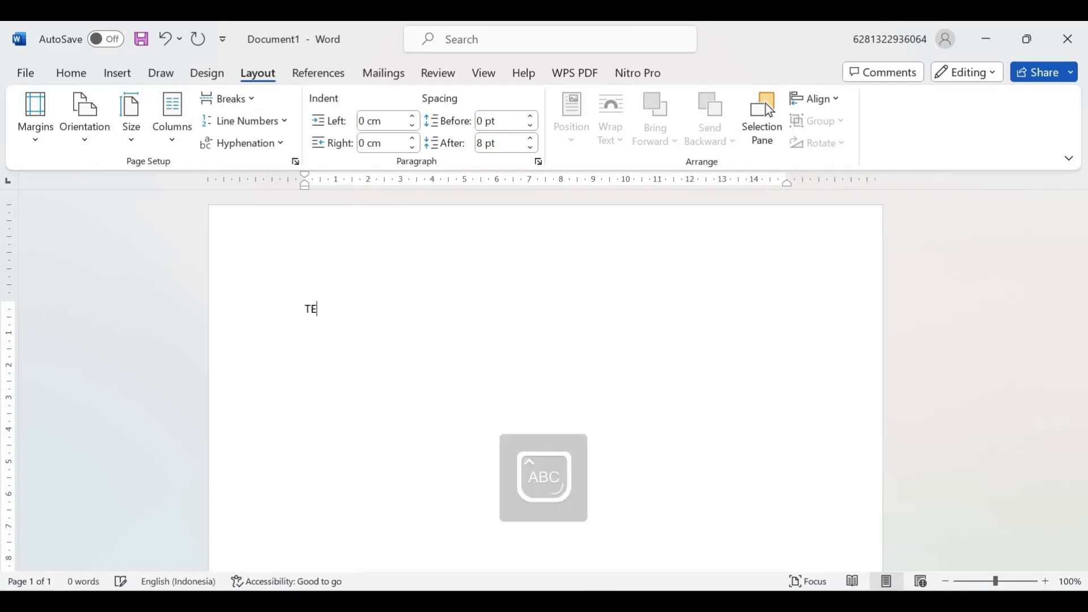
type("OLOGI ")
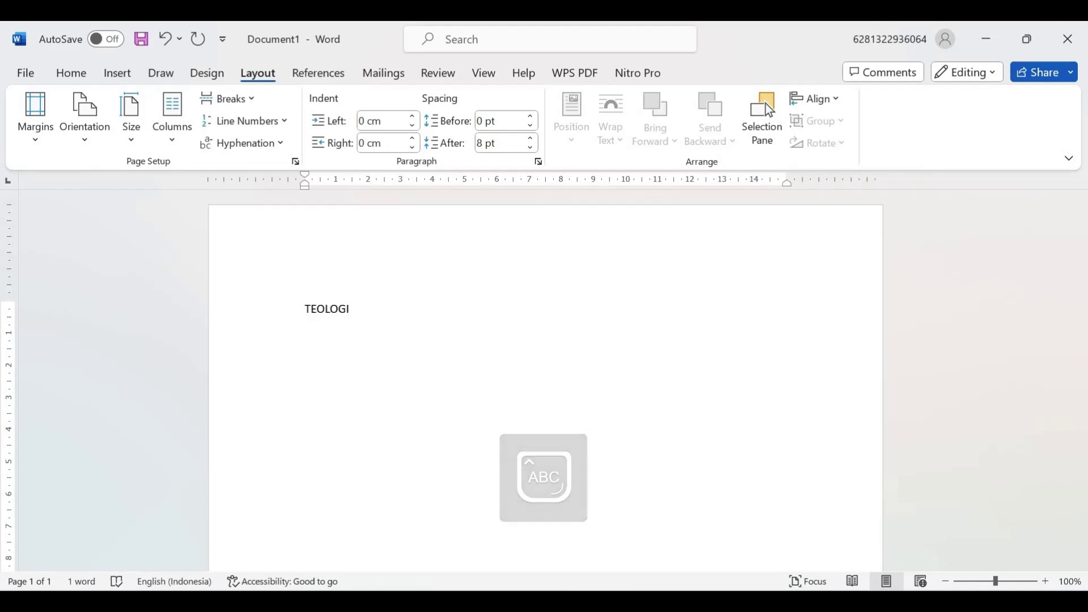
type("KRISTE")
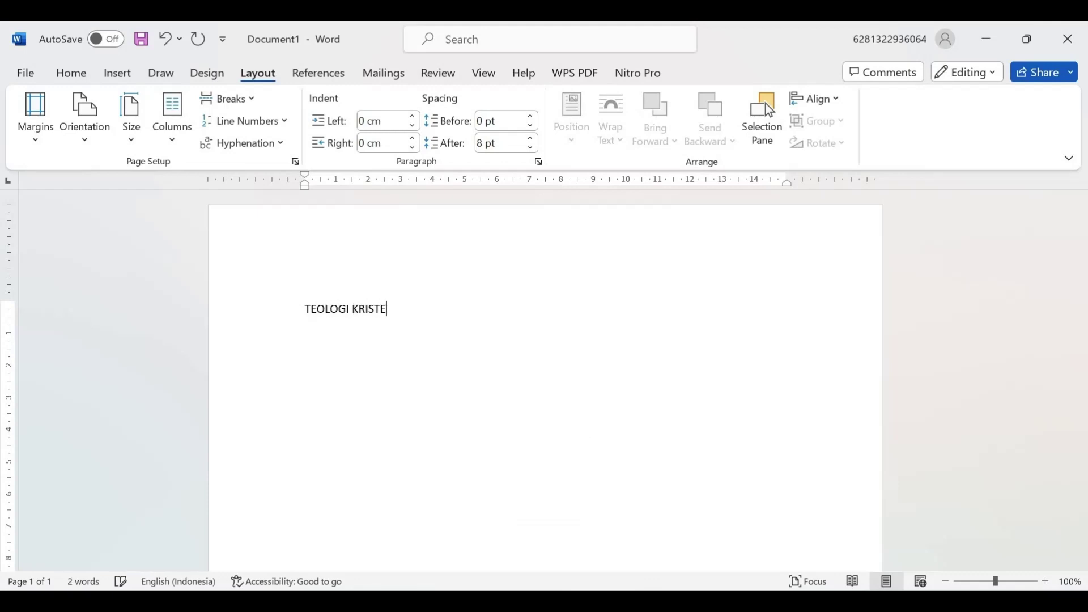
type("N")
key("Return")
Step: Write "DISUSUN UNTUK MEMENUHI TUGAS MATA KULIAH ....." below the title, followed by blank lines
type("DISUSUN UNTUK MEME")
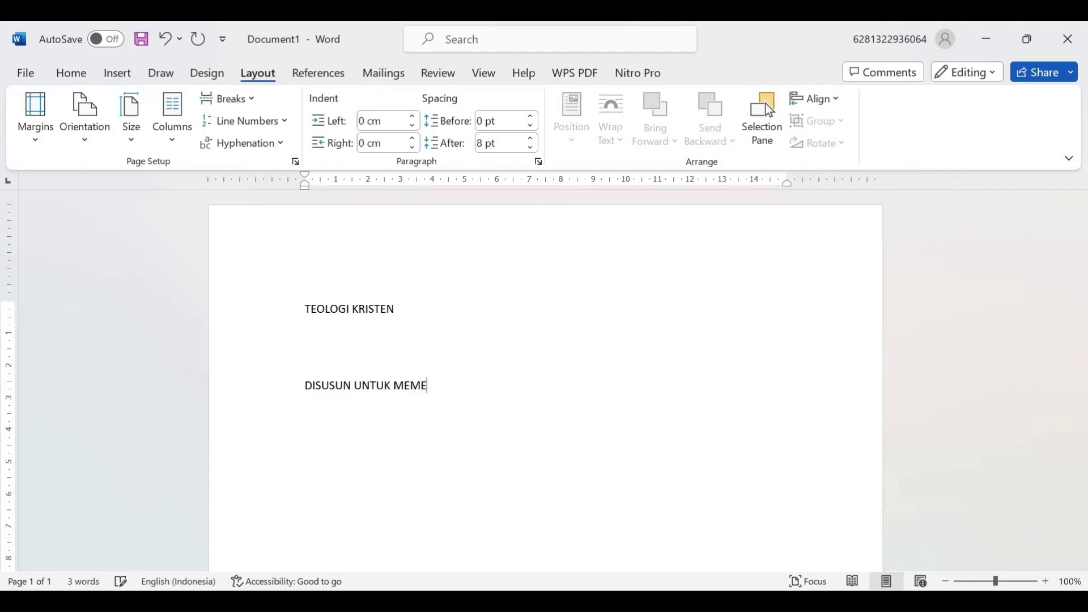
type("NUHI TUGAS MA")
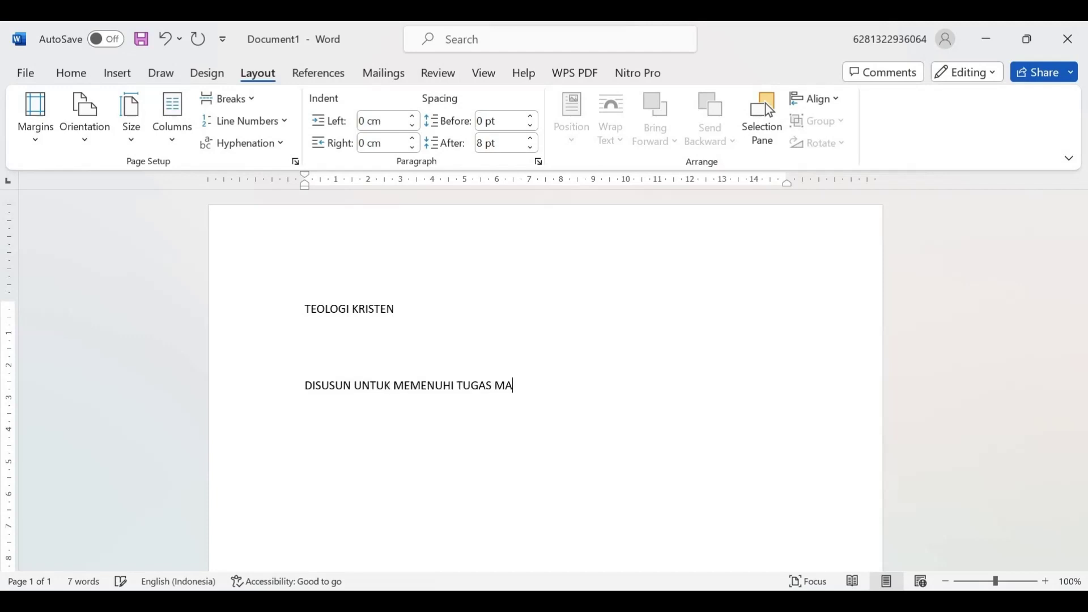
type("TA KULIAH .....")
key("Return")
key("Return")
key("Return")
Step: Add the labels "NAMA:" and "NIM:" on separate lines, with blank lines after them
type("NAMA: ")
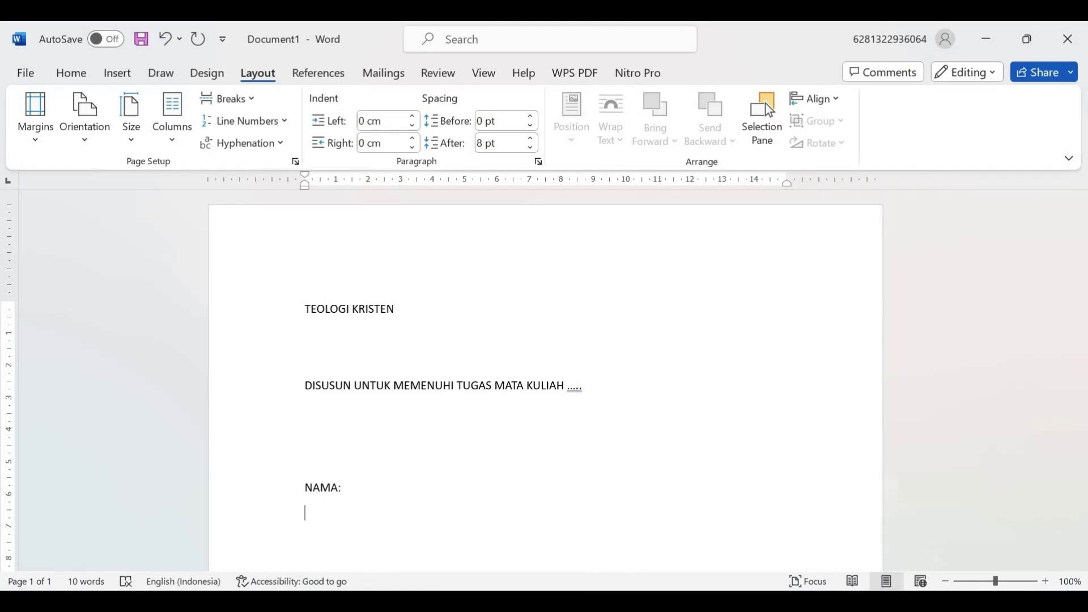
type("NIM:")
key("Return")
key("Return")
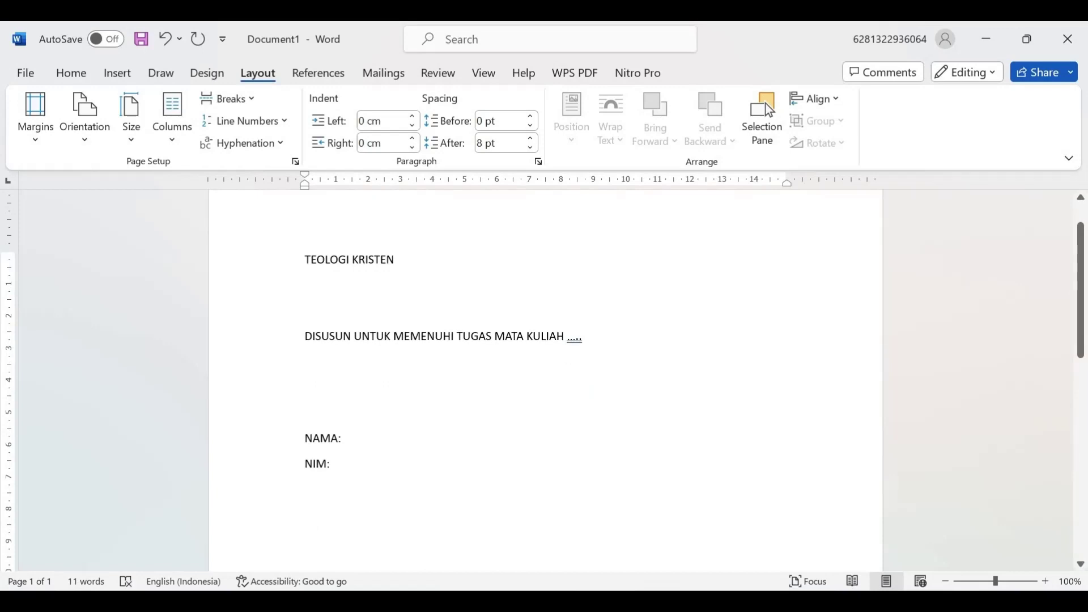
Step: Write "STT REM" and, on the line below it, the year "2024" at the end of the cover text
type("STT REM")
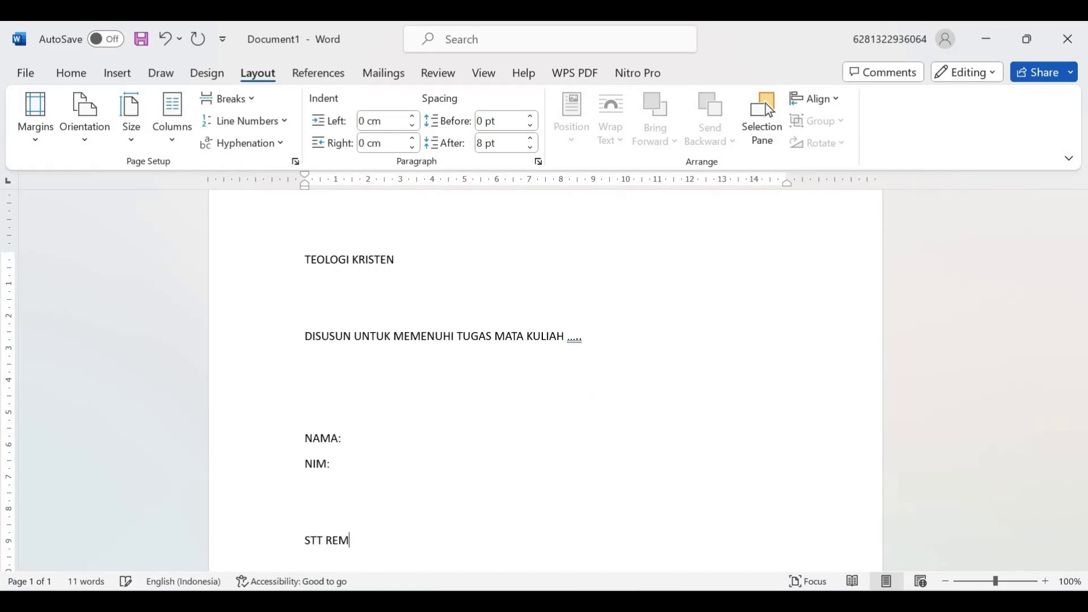
key("Return")
type("2024")
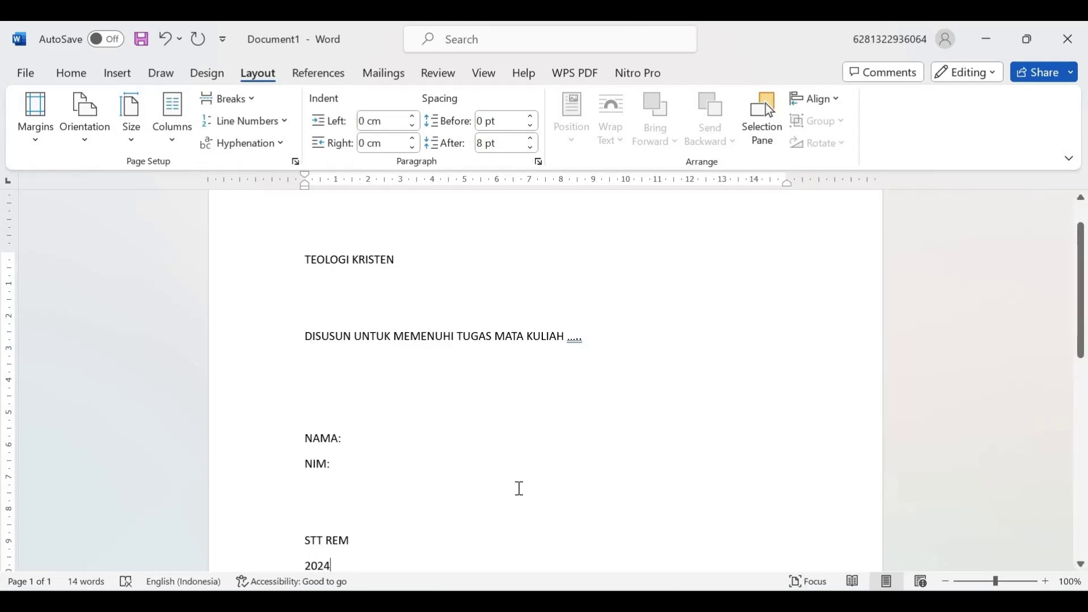
Step: Center all the text of the cover page
key("ctrl+a")
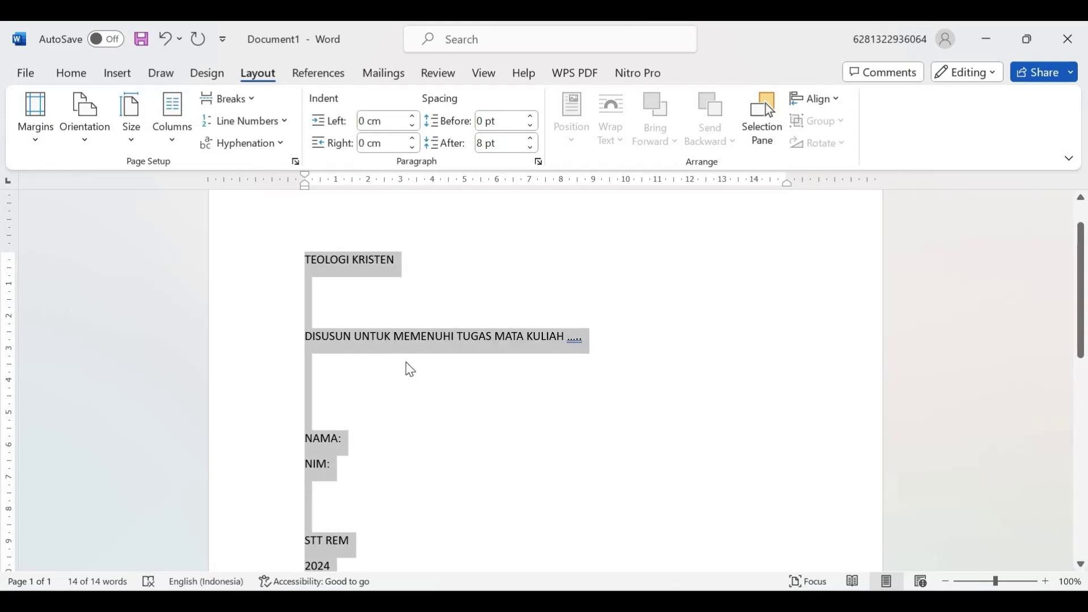
left_click(64, 79)
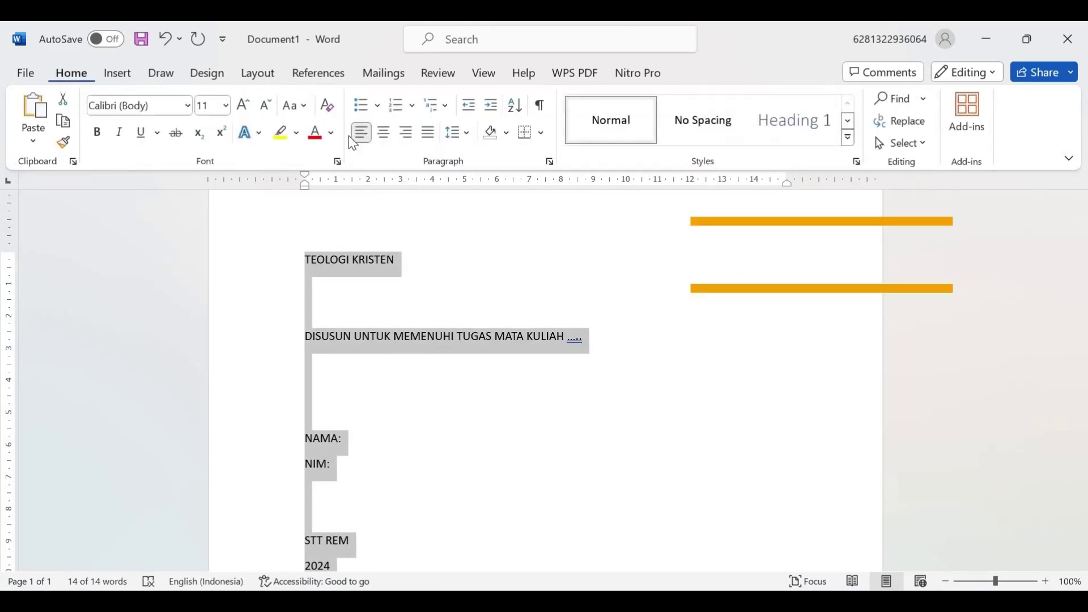
left_click(395, 133)
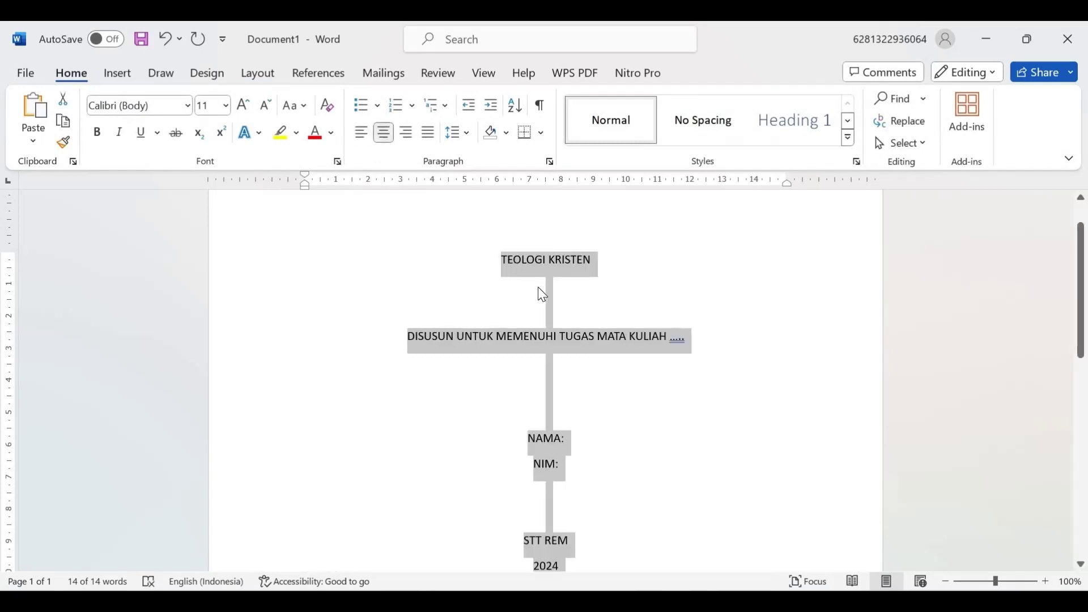
Step: Format the title "TEOLOGI KRISTEN" at font size 28 and bold
left_click(598, 265)
left_click_drag(598, 265, 515, 262)
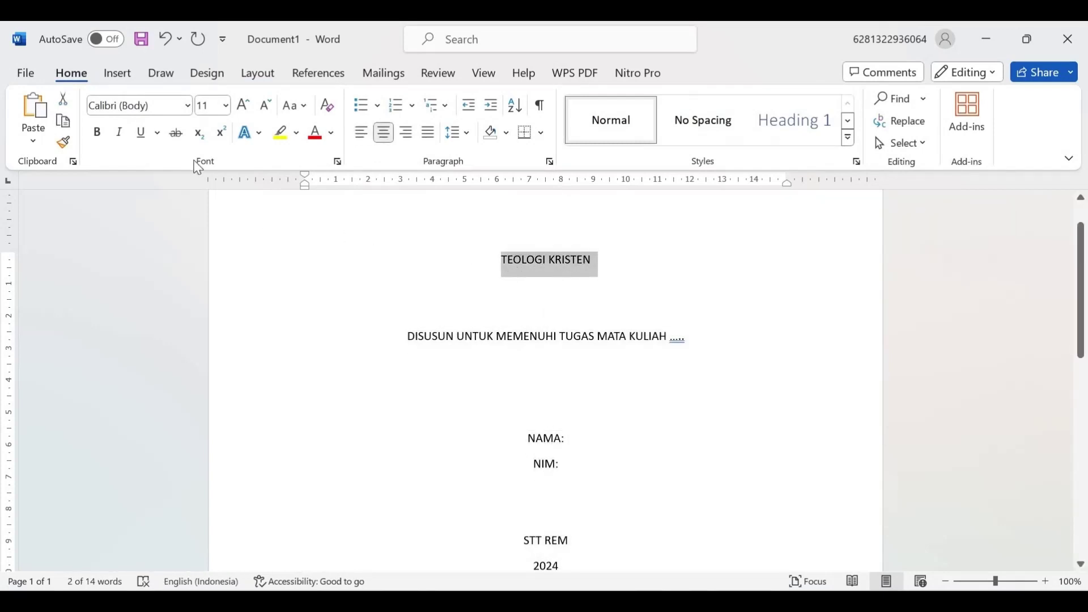
left_click(213, 111)
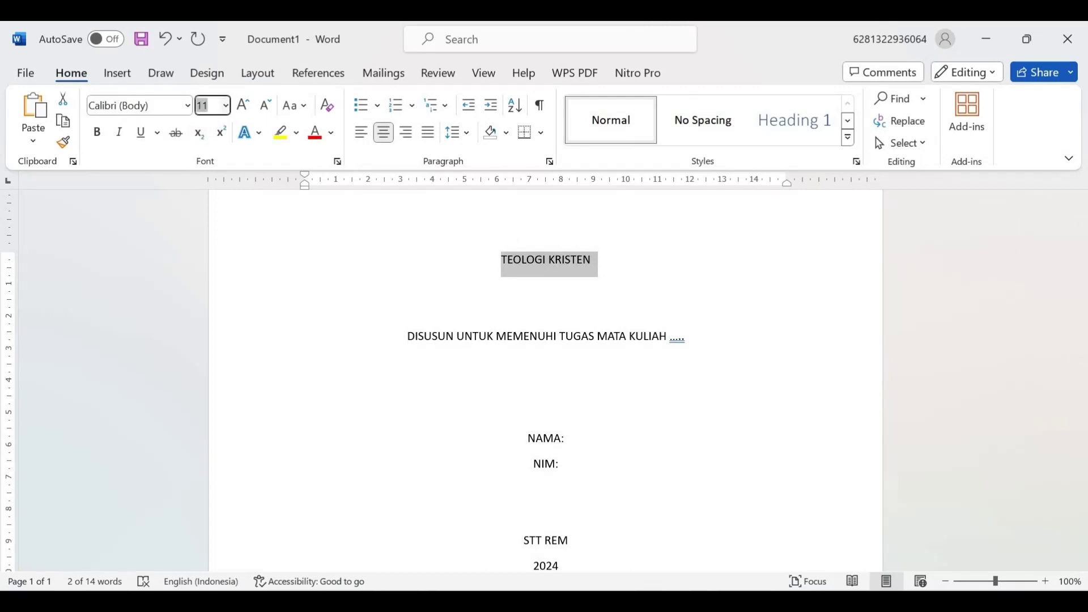
type("28")
key("Return")
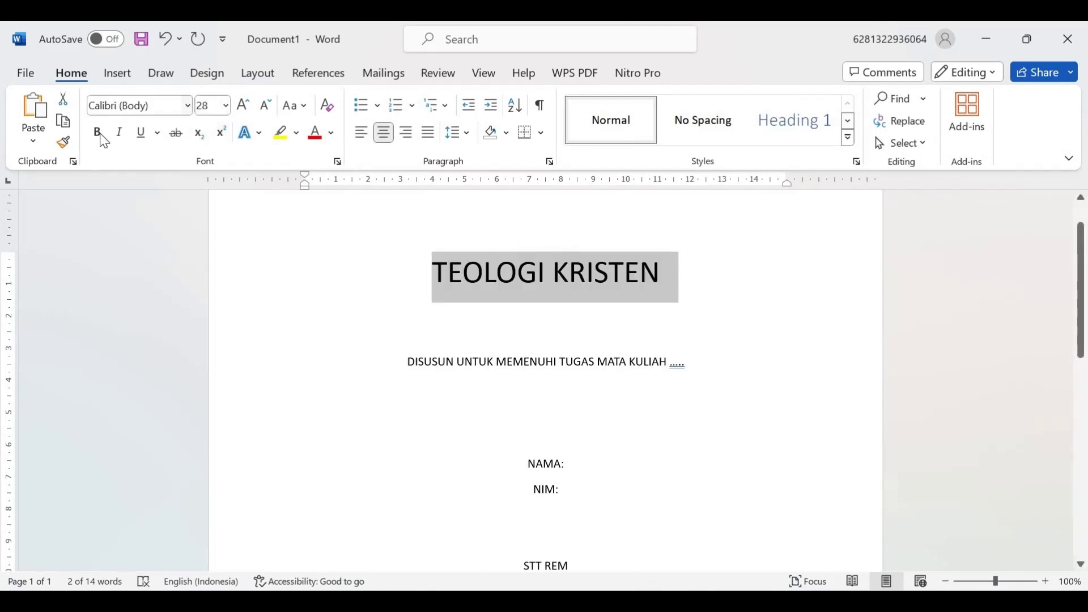
left_click(97, 132)
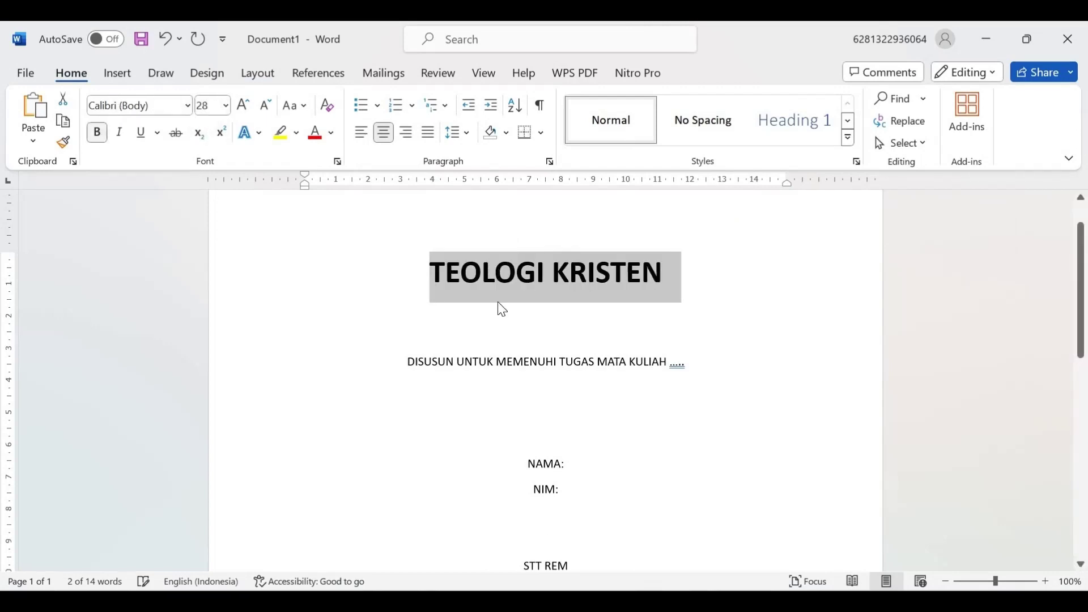
Step: Insert the "STT REM" logo picture from the "Pengantar Ilmu Komputer" folder on this device below the cover title
left_click(550, 319)
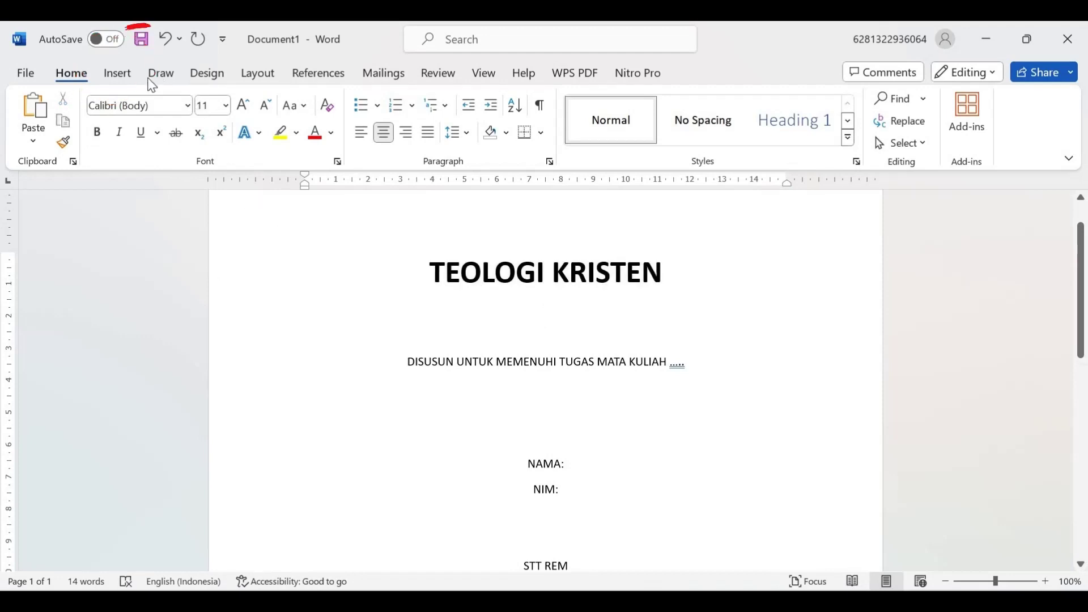
left_click(118, 74)
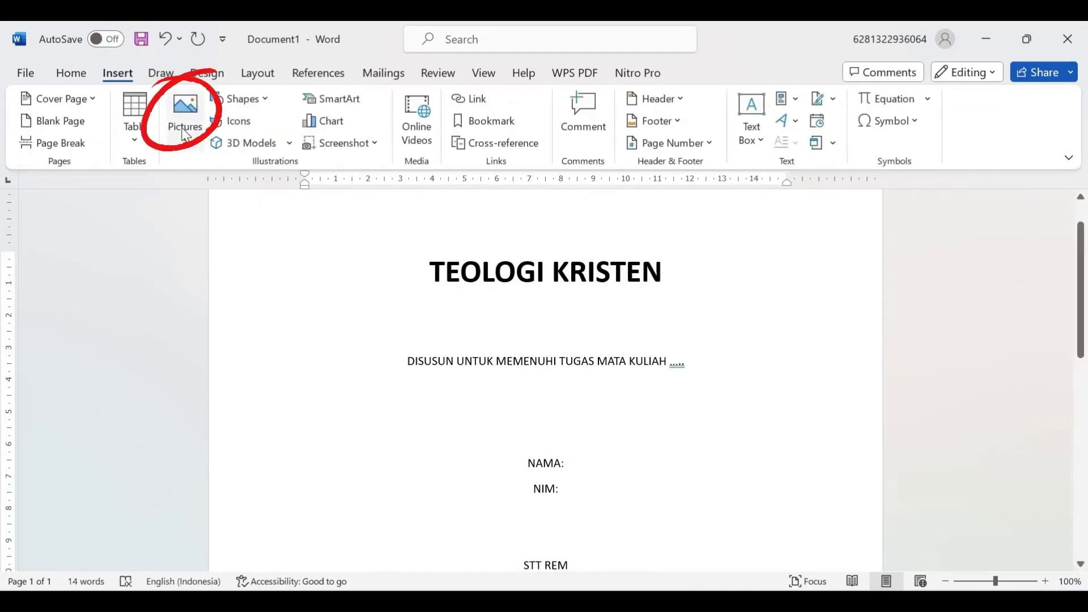
left_click(187, 136)
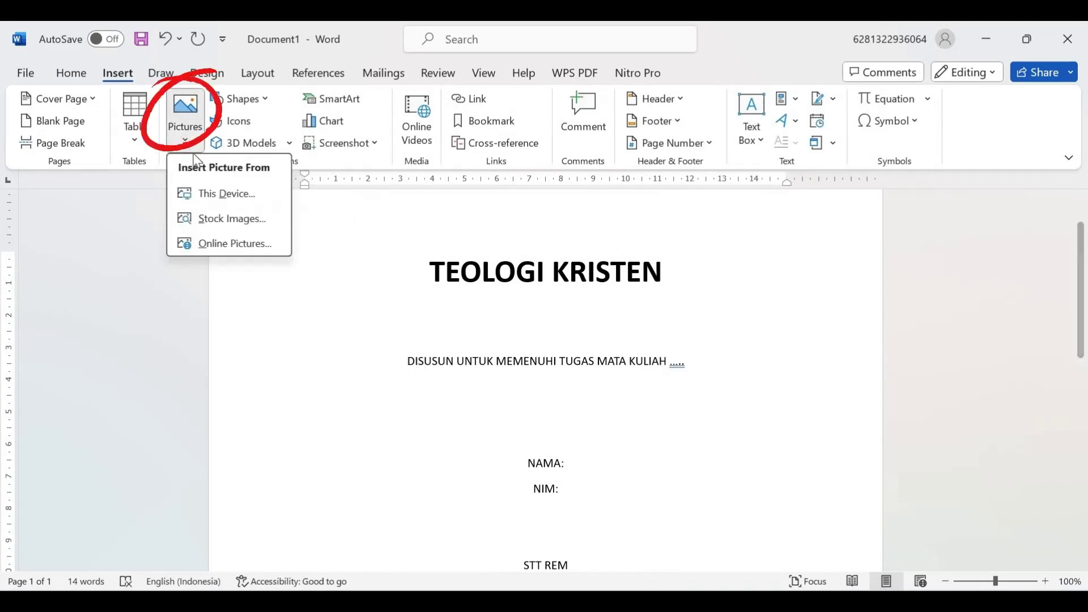
left_click(215, 198)
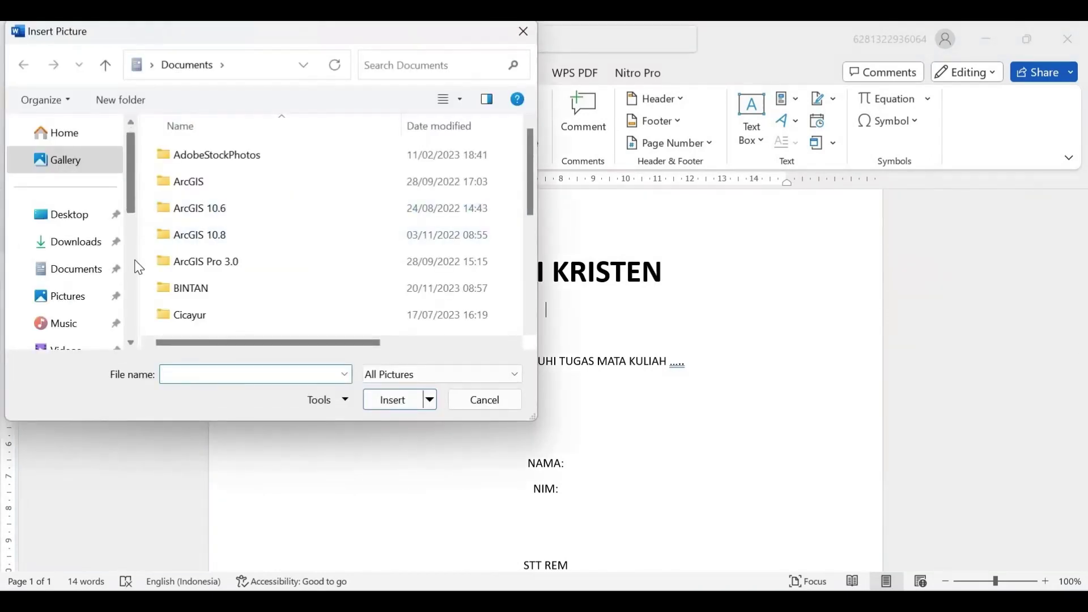
scroll(122, 266, "down", 2)
left_click(103, 308)
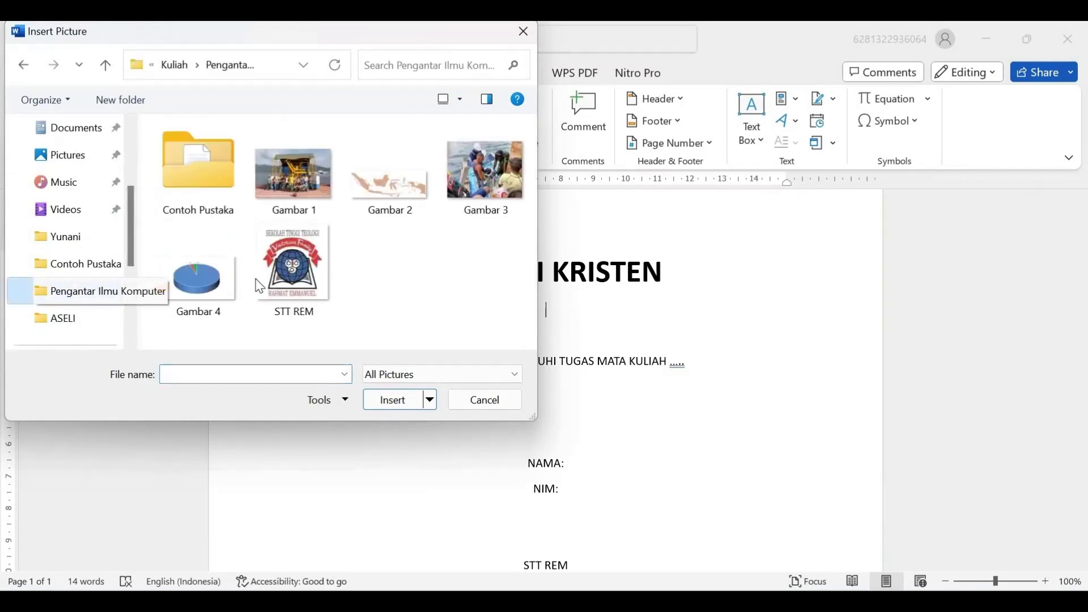
left_click(262, 283)
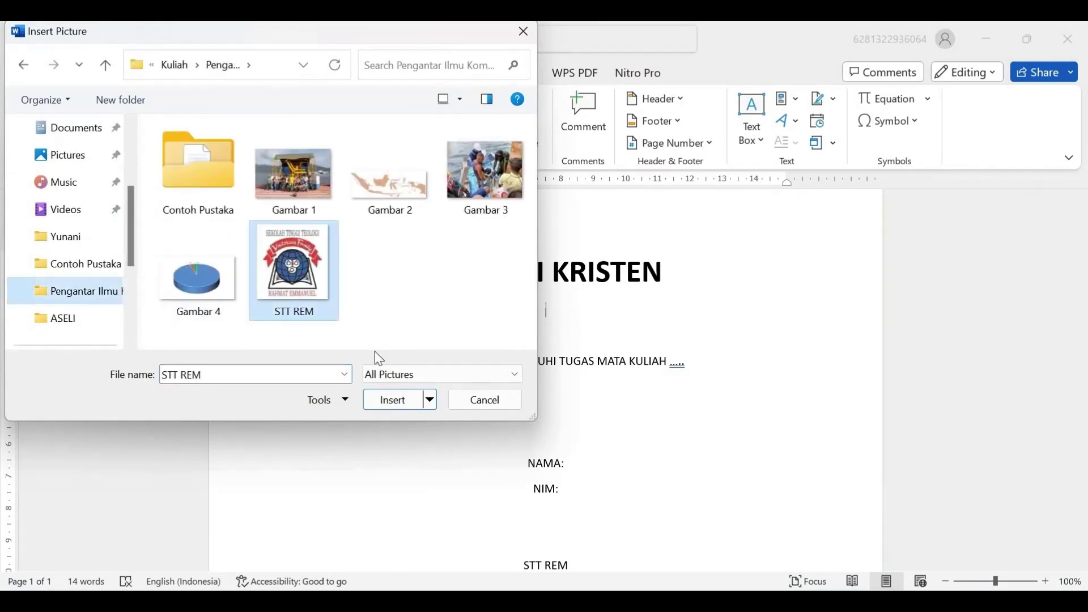
left_click(399, 401)
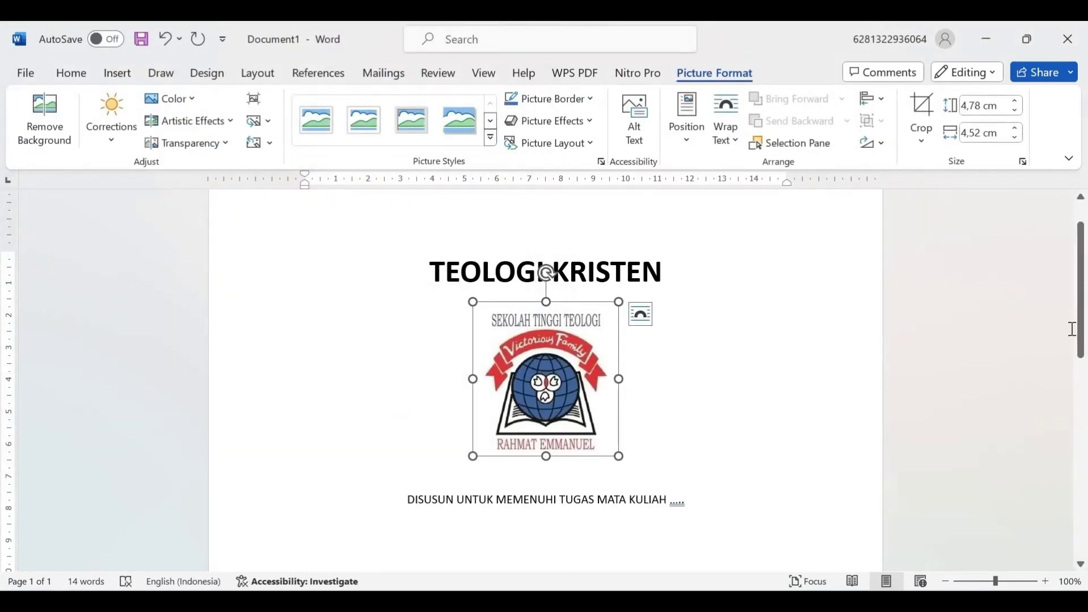
Step: Insert a Next Page section break after "2024" at the end of the cover page
left_click_drag(1082, 354, 1082, 451)
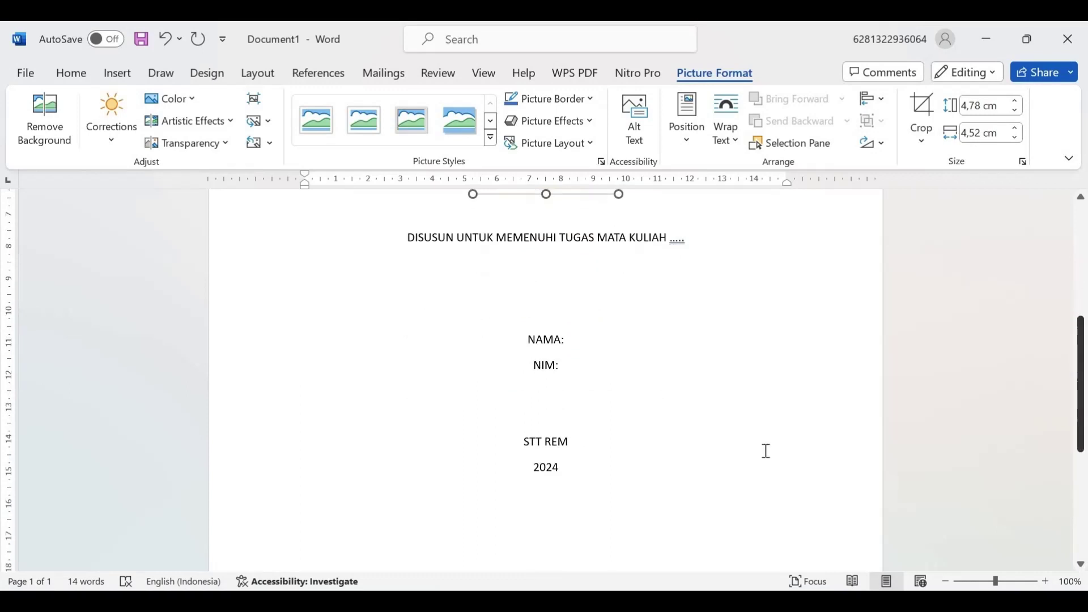
left_click(618, 473)
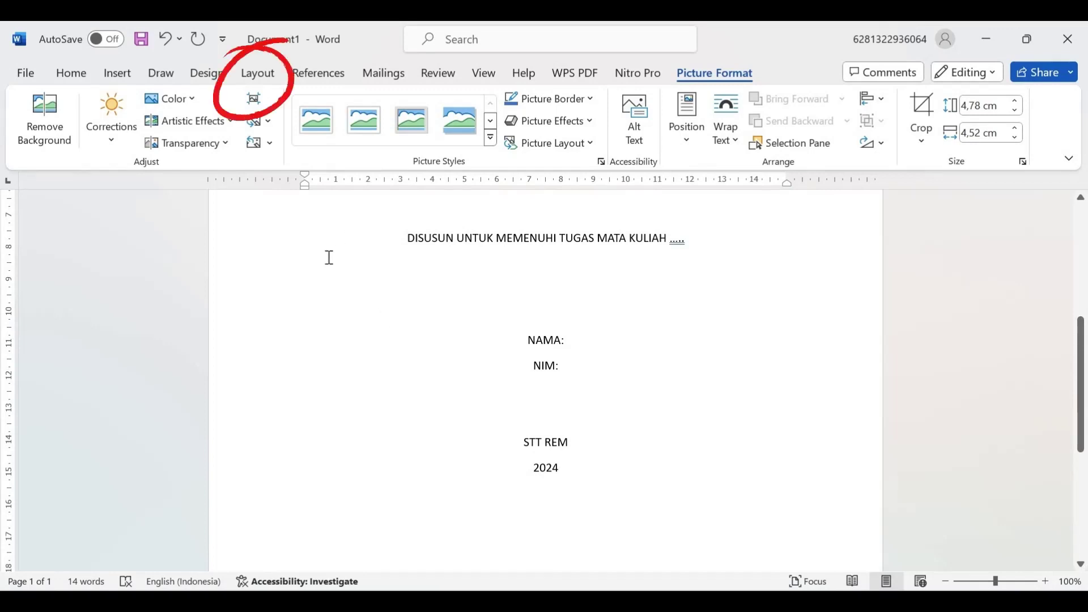
left_click(257, 73)
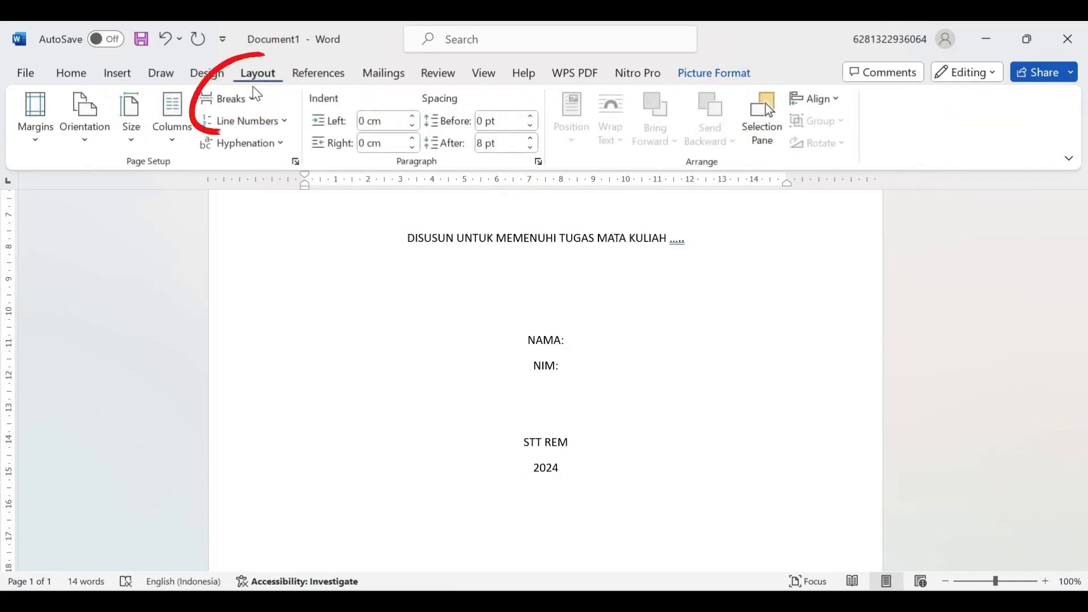
left_click(246, 102)
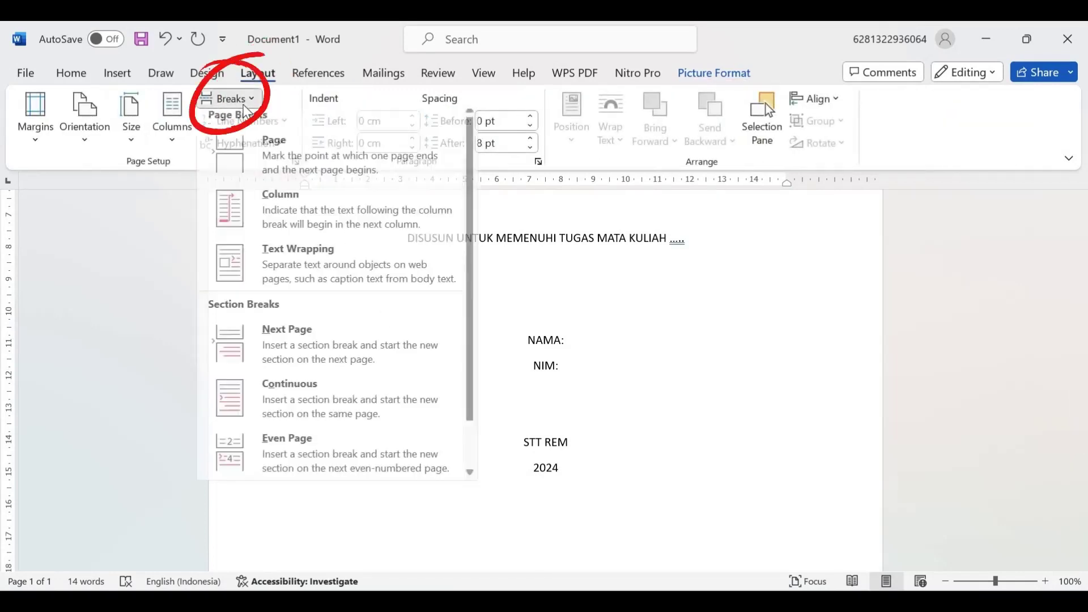
left_click(284, 344)
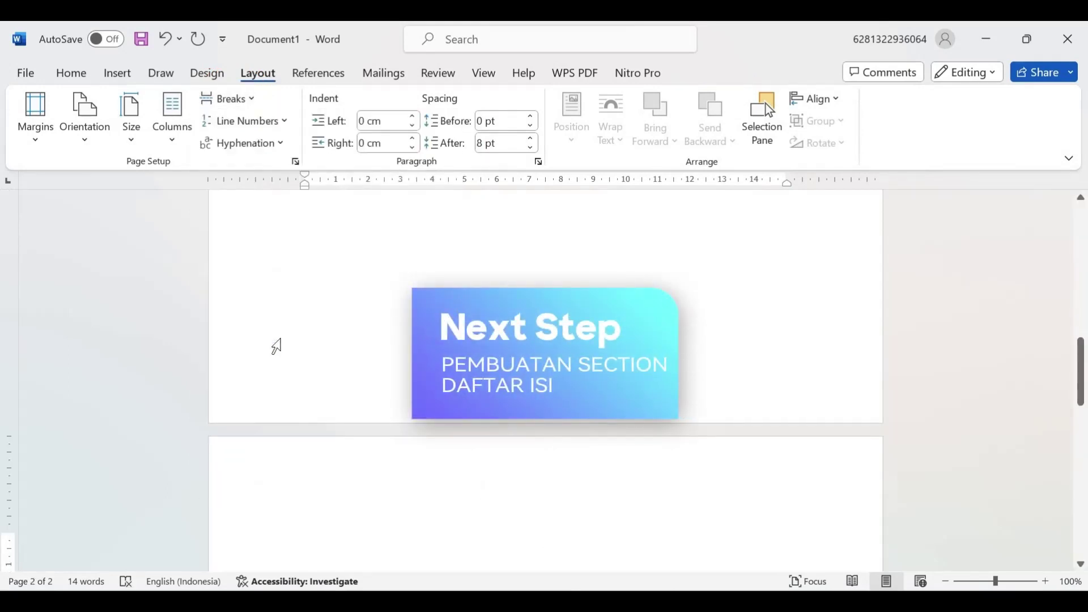
Step: Write the heading "DAFTAR ISI" on the new page, followed by blank lines and a page break
type("DAFTAR ISI")
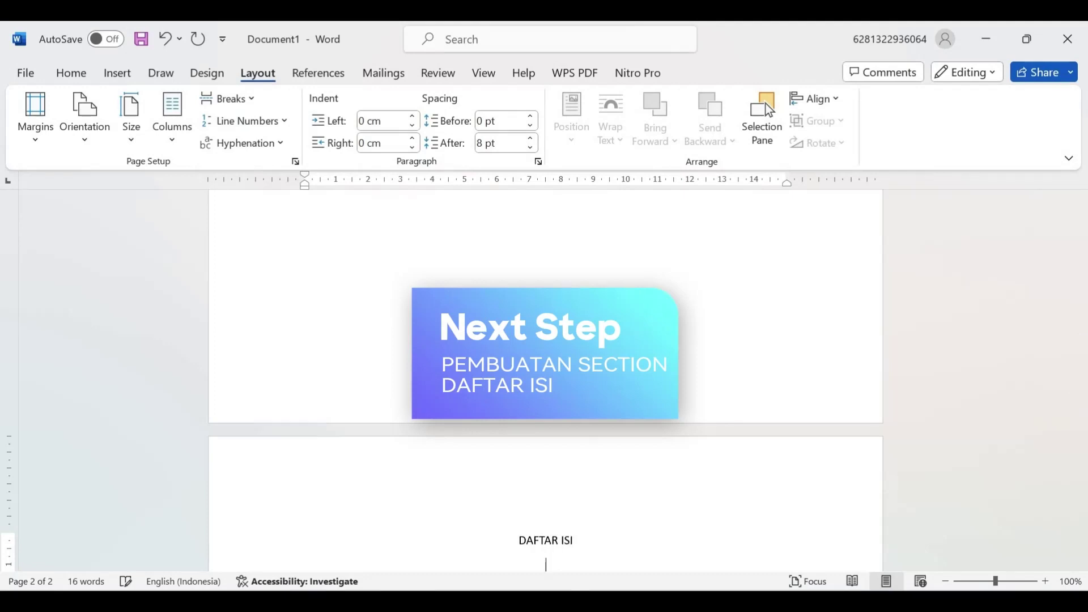
key("Return")
key("Return")
key("Return")
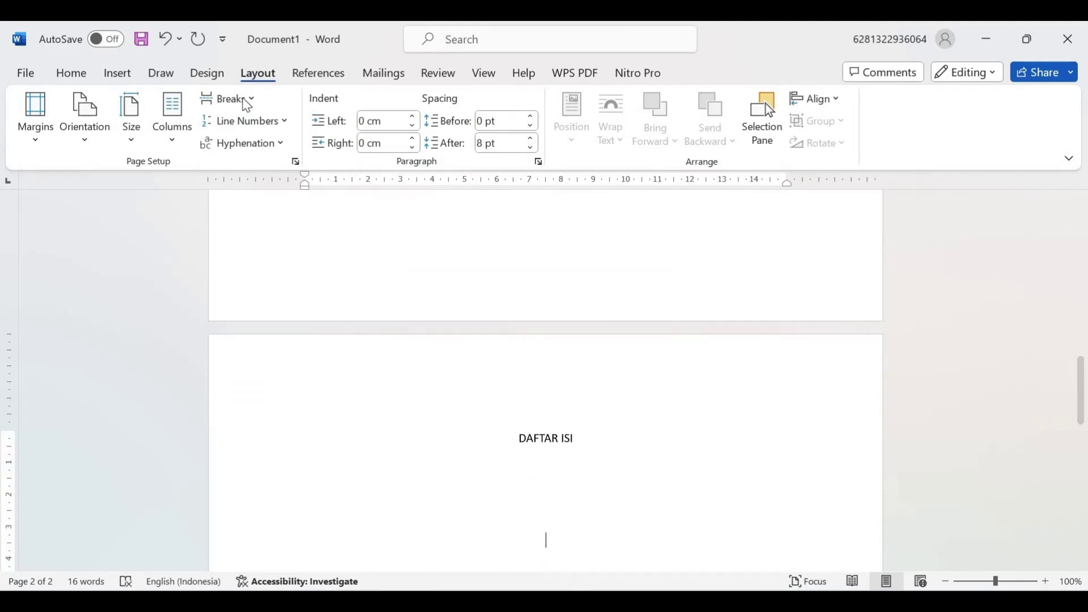
left_click(242, 102)
left_click(255, 170)
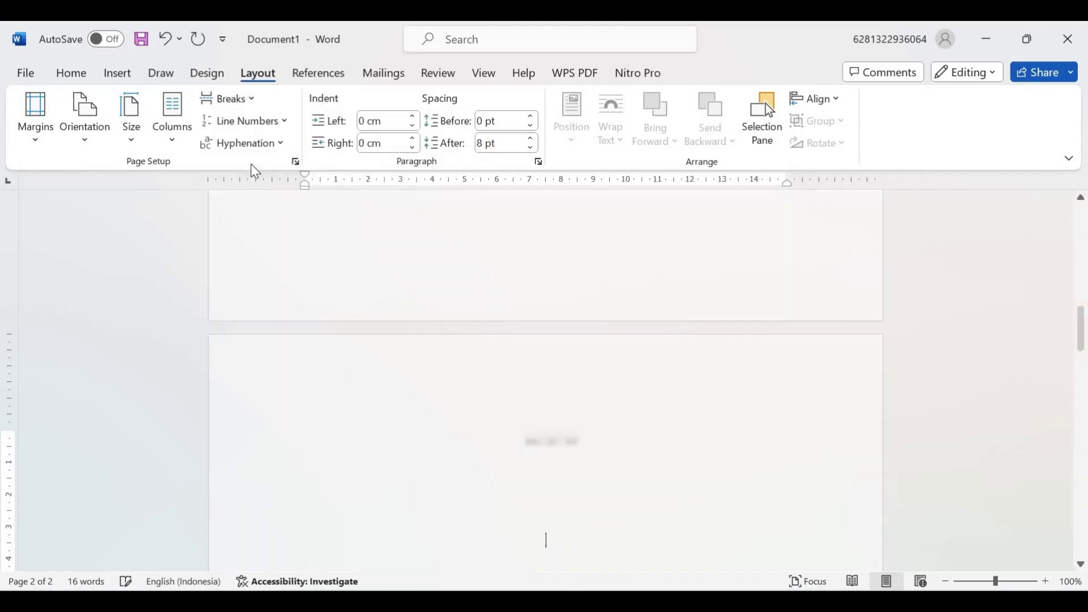
Step: Write the heading "DAFTAR TABEL" on the new page, followed by blank lines and a page break
type("DAFTAR")
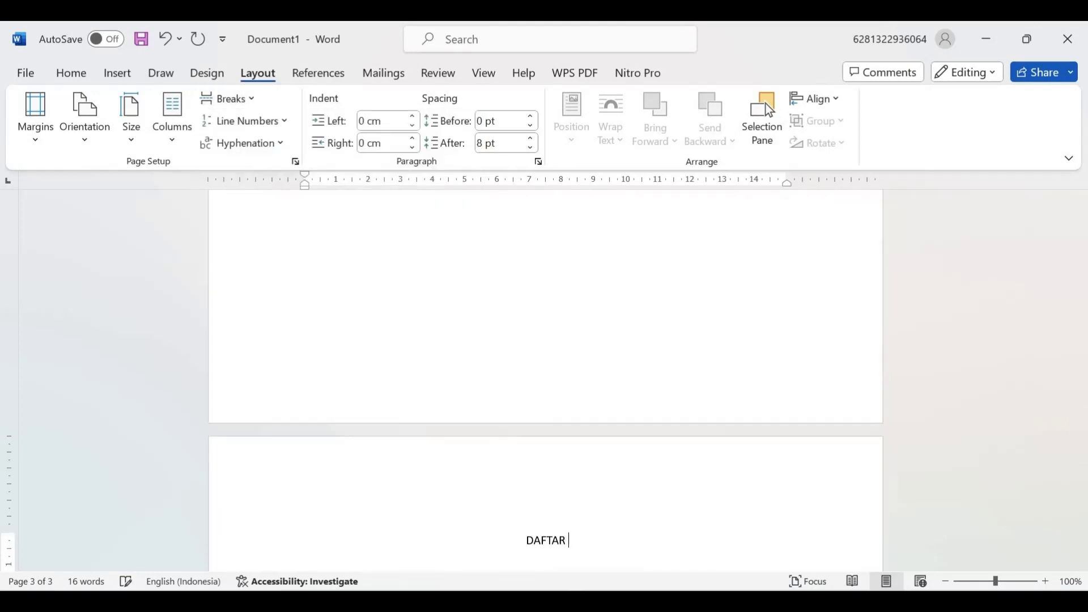
type(" TABEL")
key("Return")
key("Return")
key("Return")
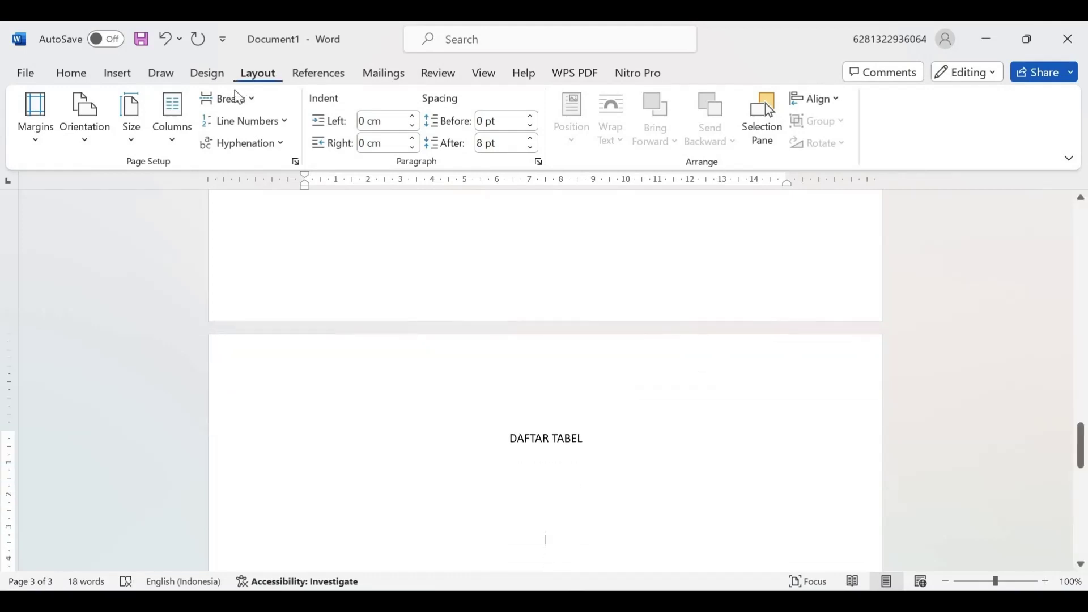
left_click(237, 97)
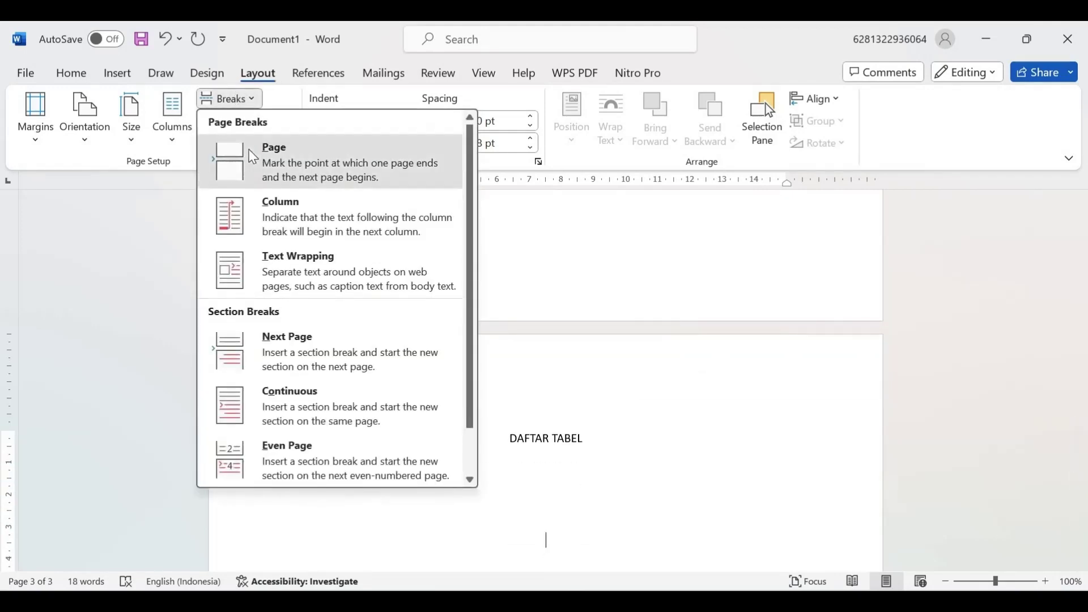
left_click(252, 156)
Step: Write the heading "DAFTAR GAMBAR" on the new page, followed by blank lines and a Next Page section break
type("DAFTAR")
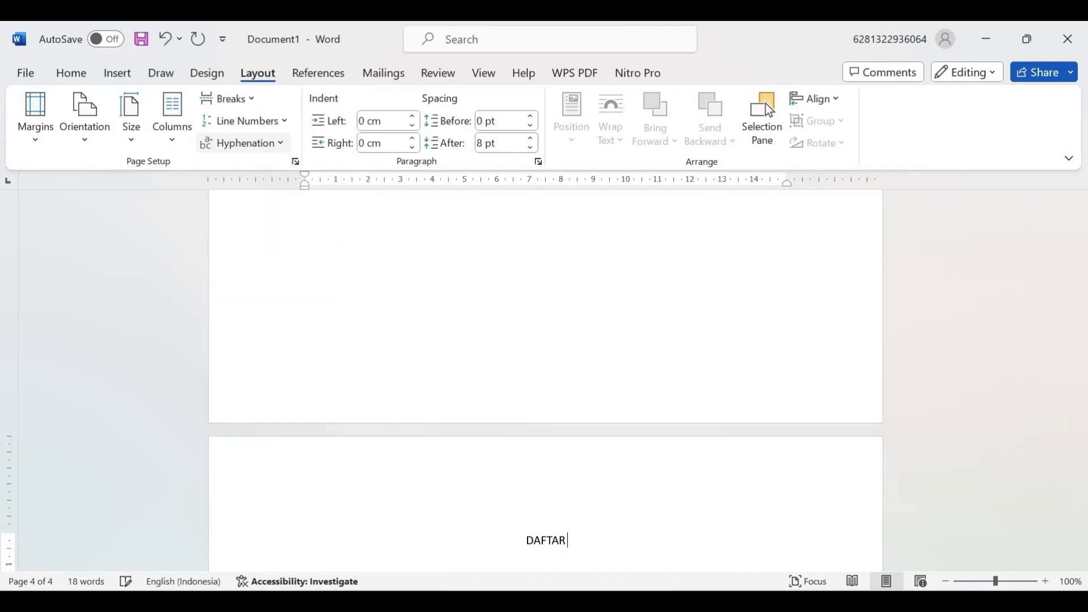
type(" GAMBAR")
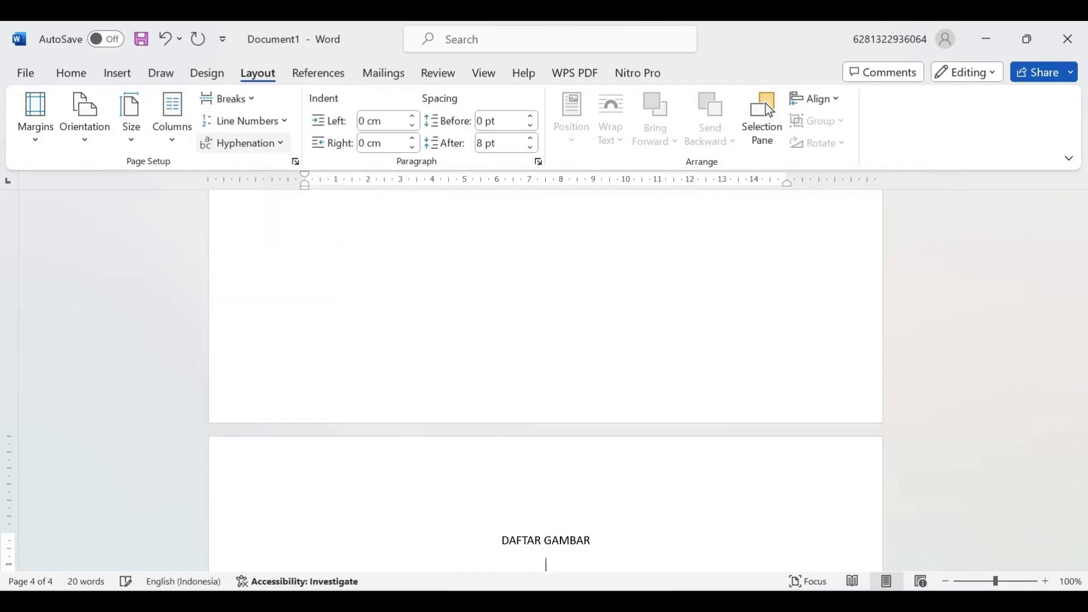
key("Return")
key("Return")
key("Return")
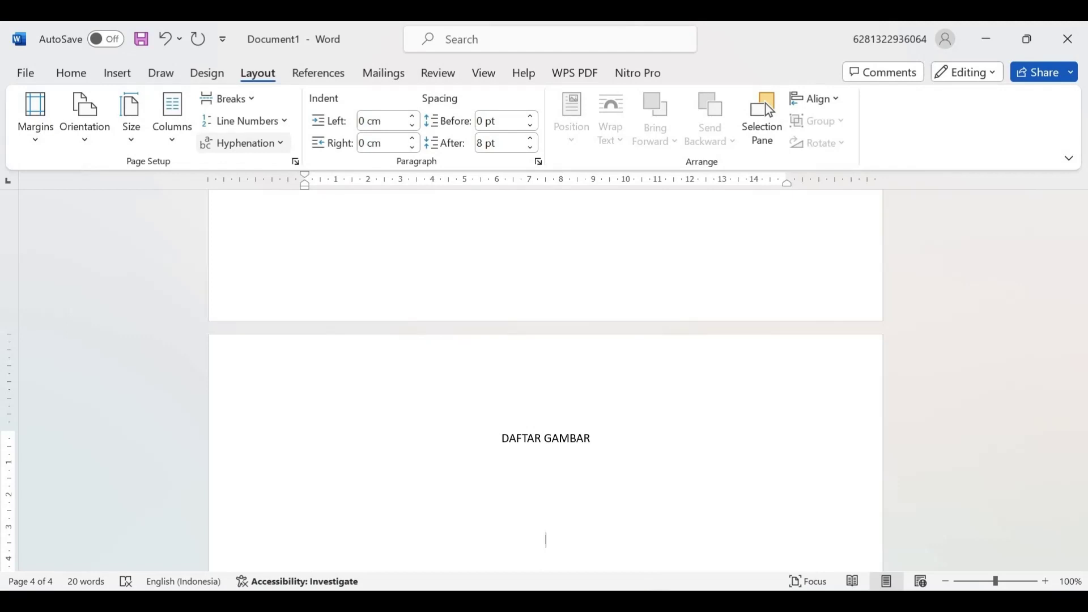
left_click(235, 108)
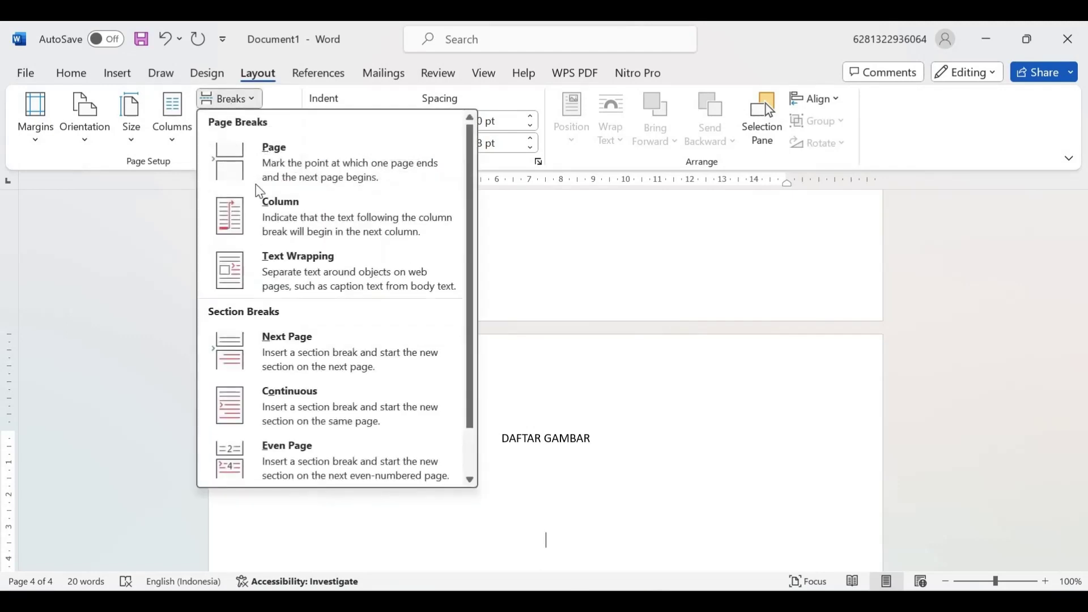
left_click(270, 344)
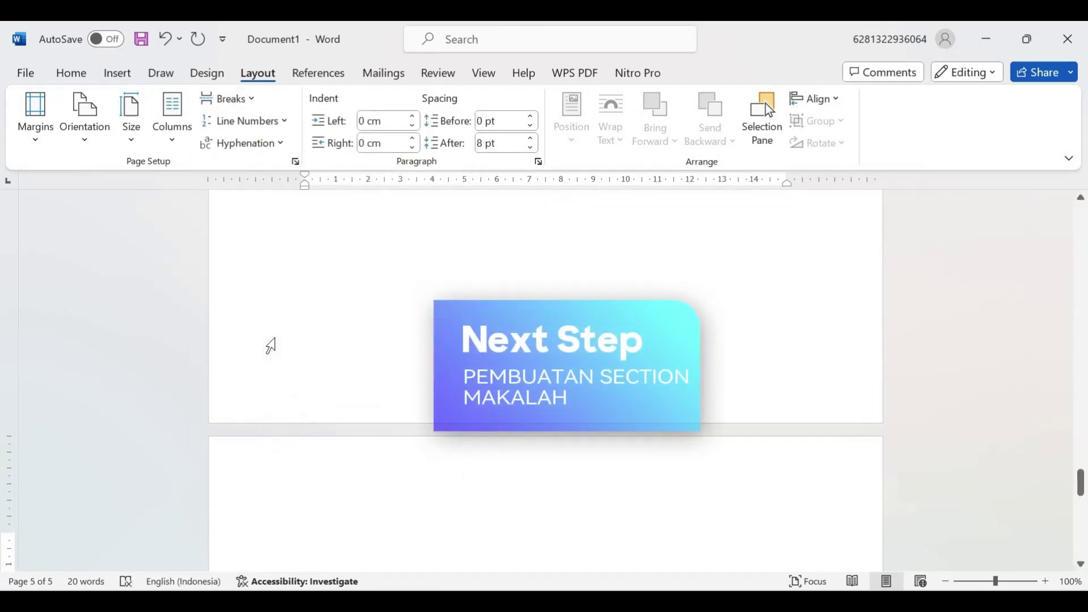
Step: Write the heading "PENDAHULUAN" on the first page of the new section, followed by blank lines and a page break
type("PENDA")
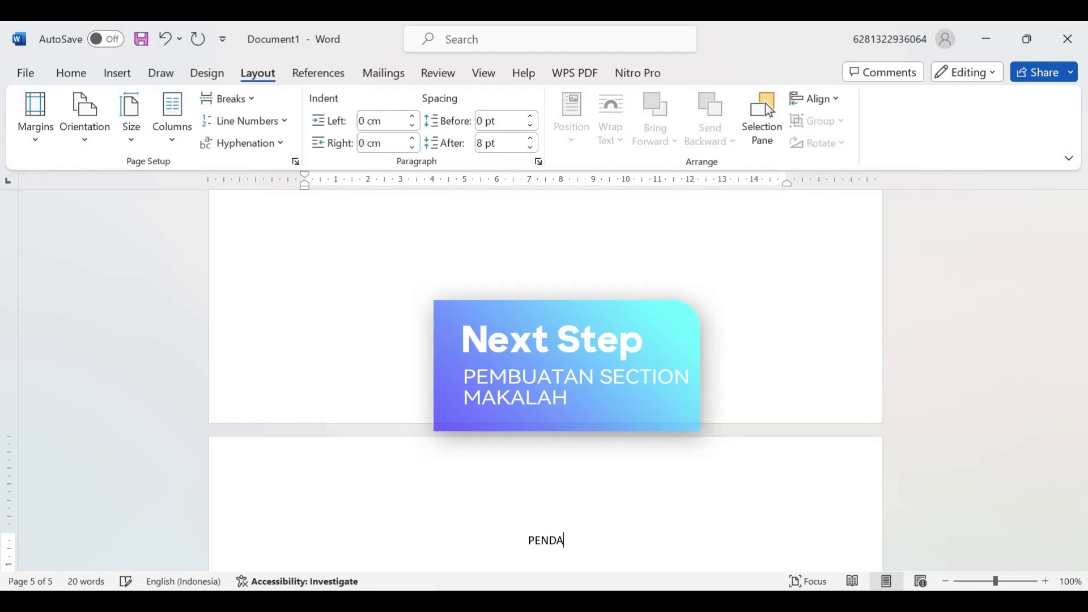
type("HULUAN")
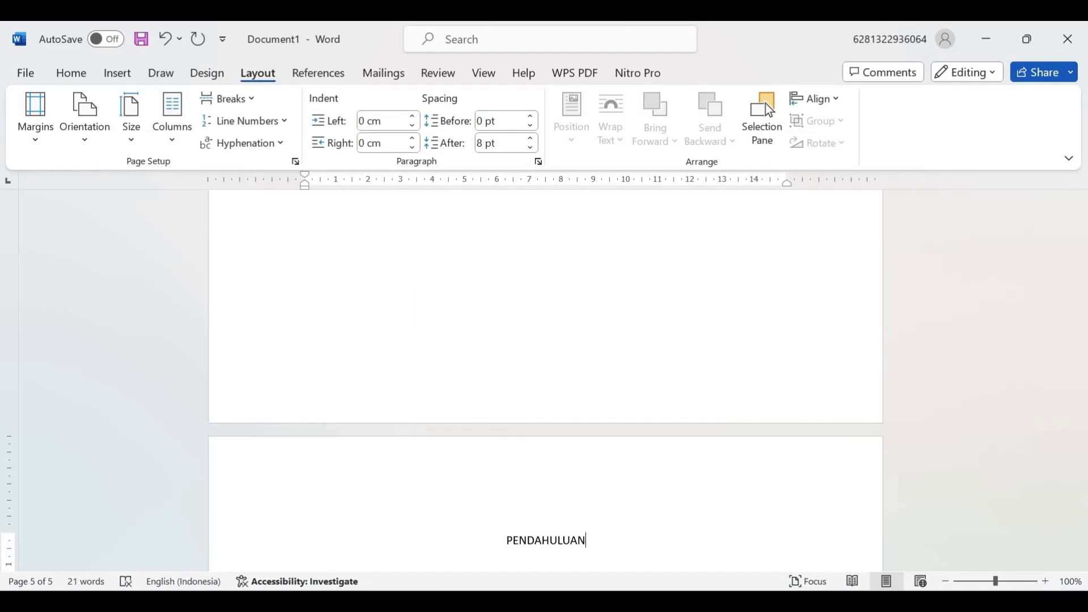
scroll(260, 316, "down", 3)
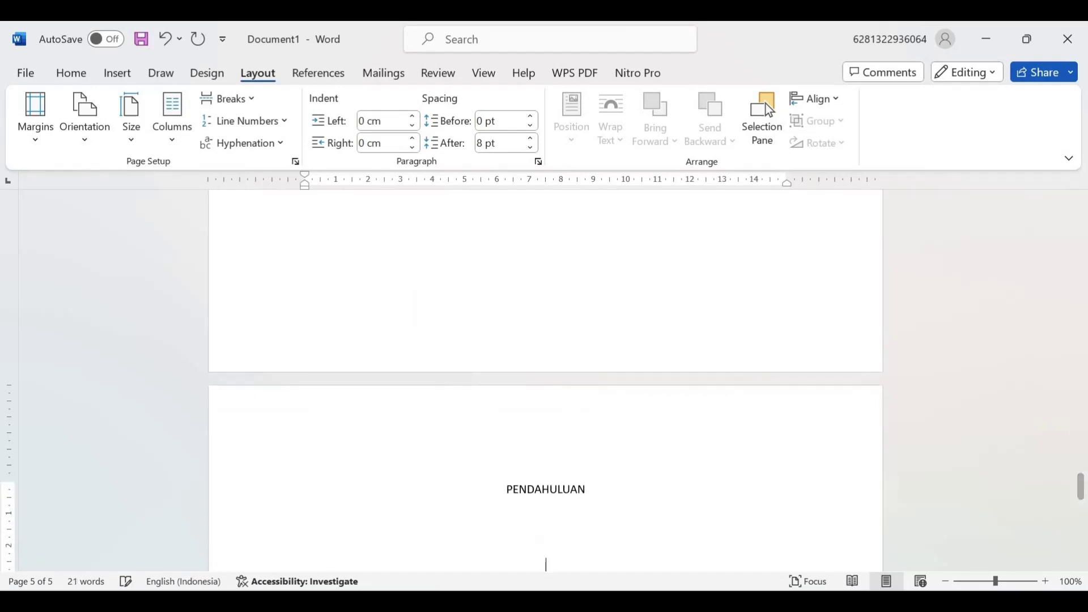
left_click(232, 99)
left_click(255, 161)
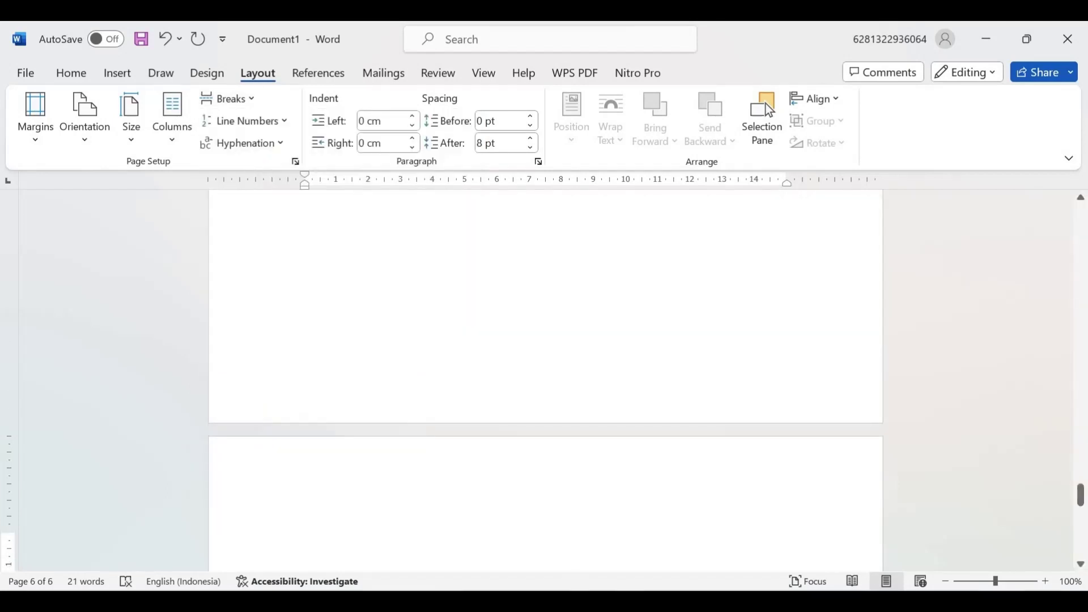
Step: Write the heading "DASAR TEORI" on the new page, followed by blank lines and a page break
type("DASAR TEORI")
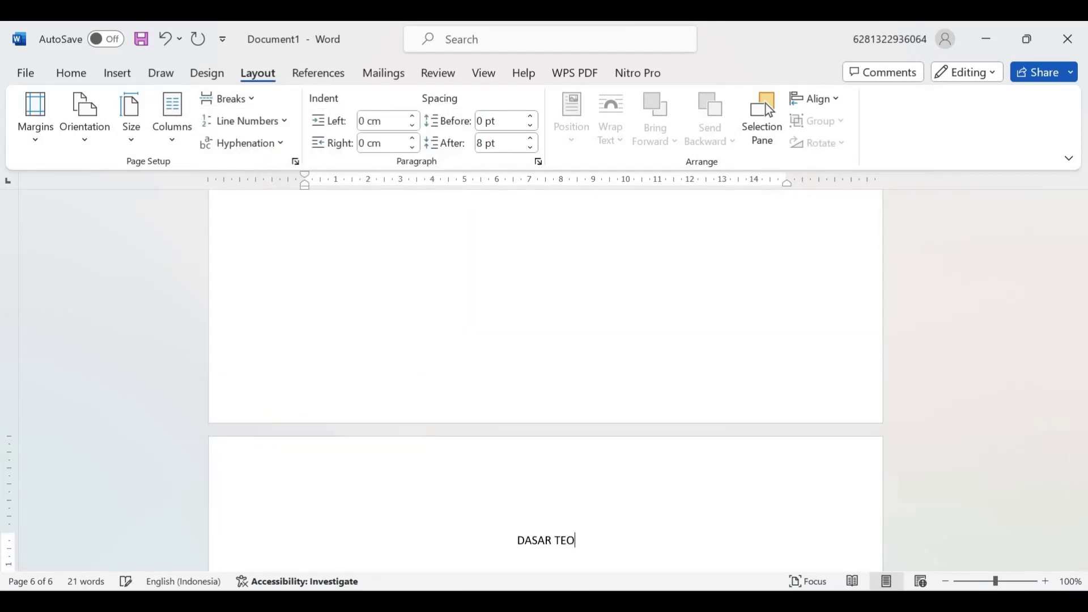
key("Return")
key("Return")
key("Return")
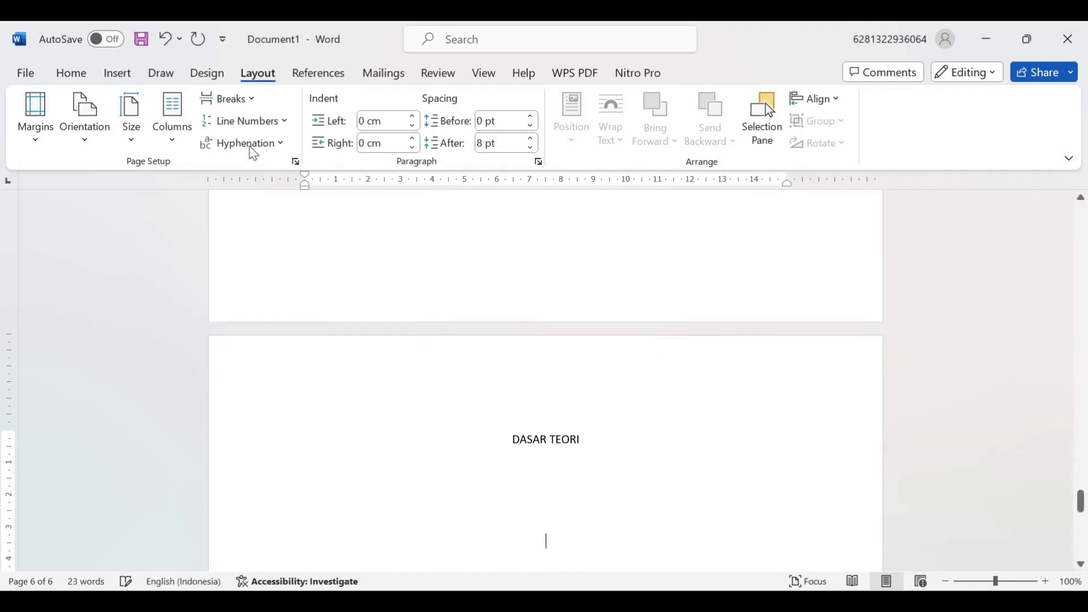
left_click(238, 99)
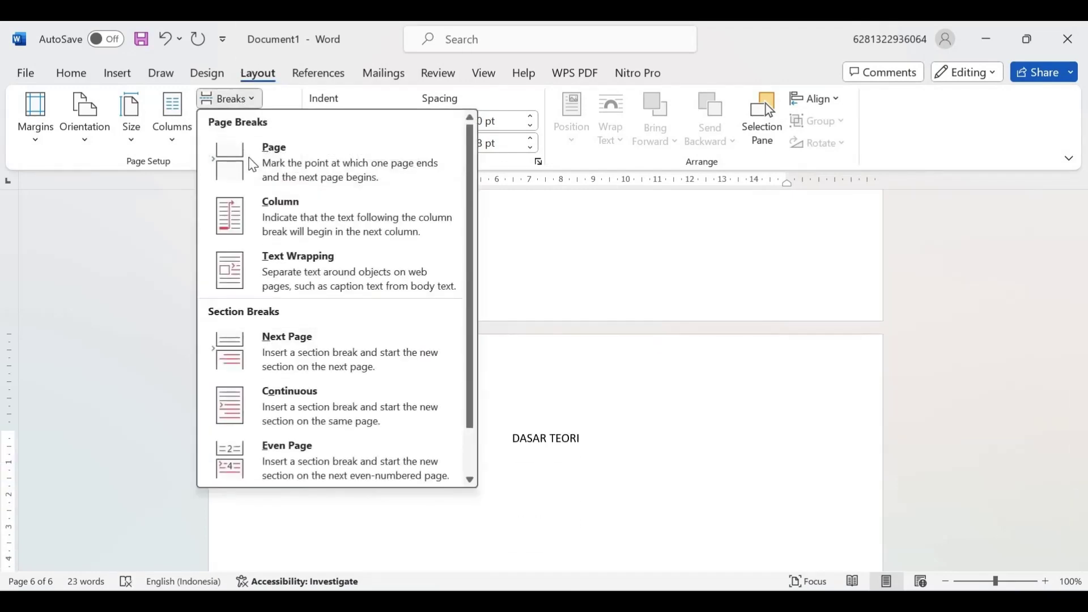
left_click(252, 164)
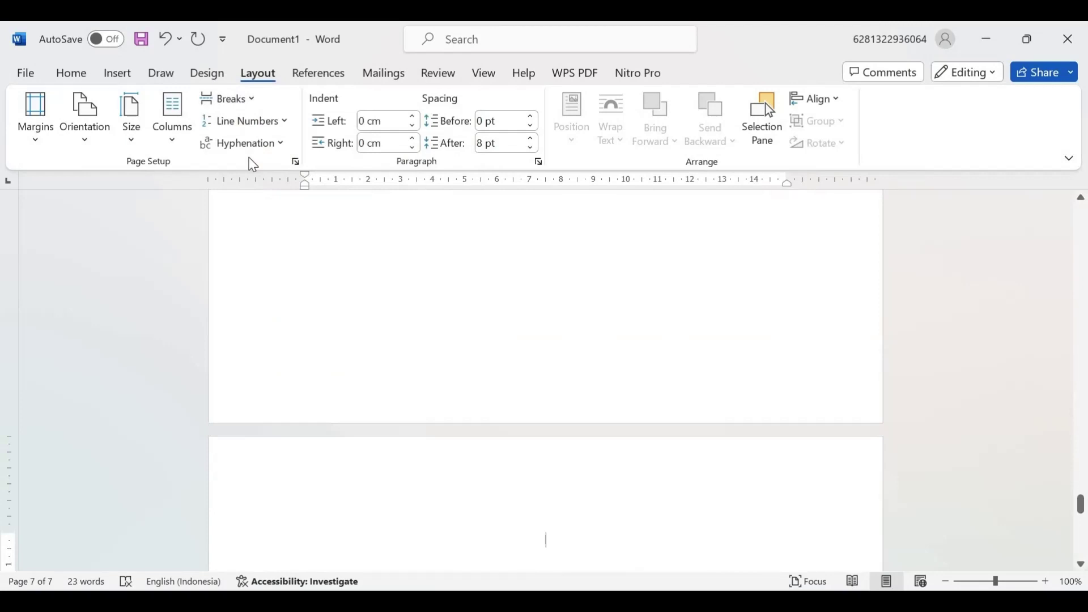
Step: Write the heading "METODOLOGI" on the new page, followed by blank lines and a page break
type("METODO")
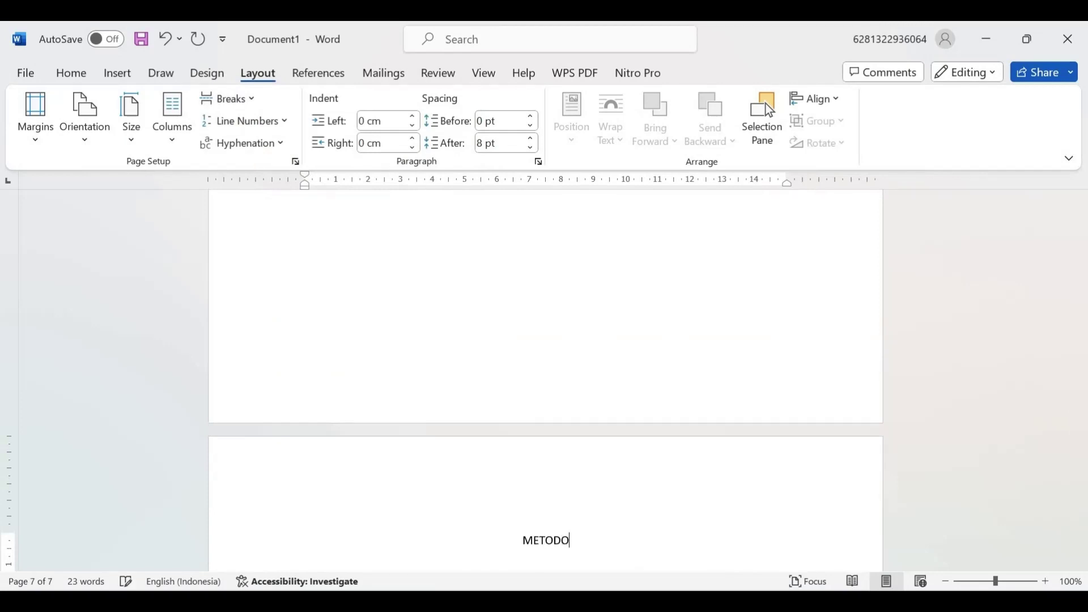
type("LOGI")
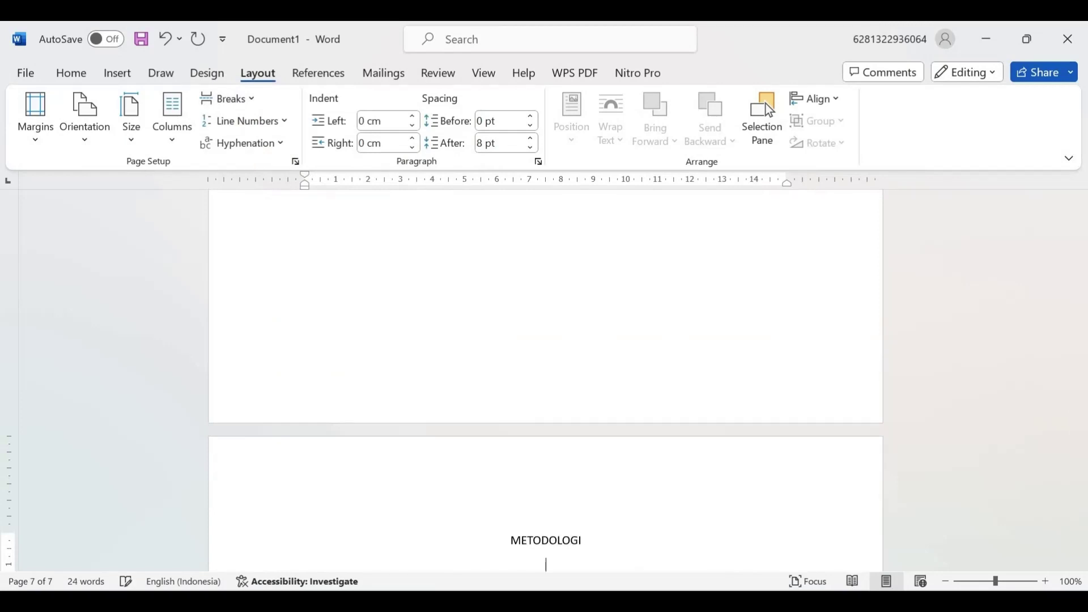
key("Return")
key("Return")
key("Return")
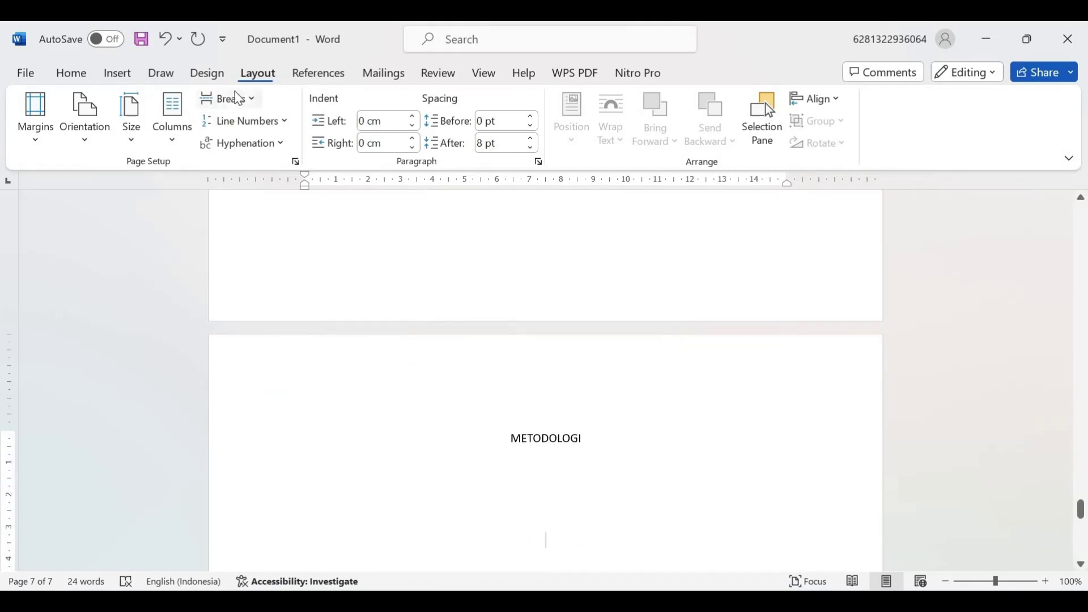
left_click(237, 97)
left_click(250, 146)
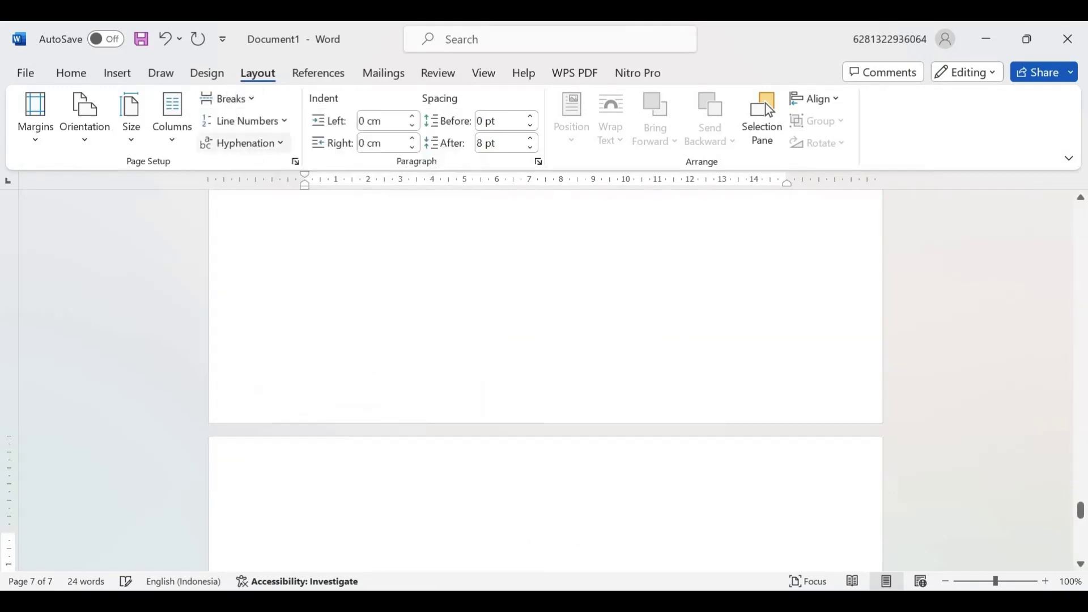
Step: Write the heading "HASIL" on the new page, followed by blank lines and a page break
type("HASIL")
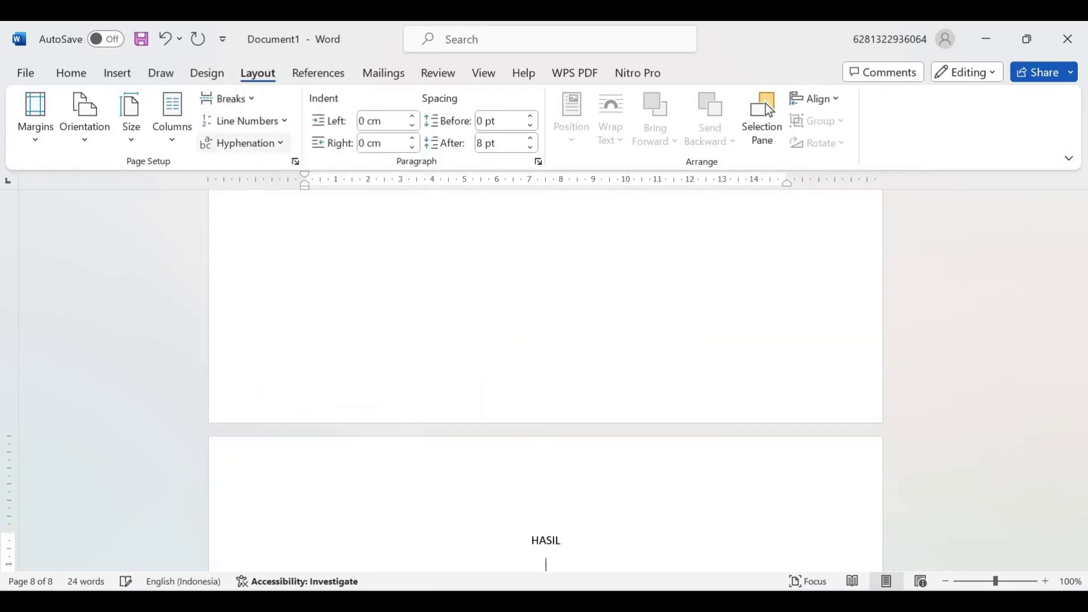
key("Return")
key("Return")
key("Return")
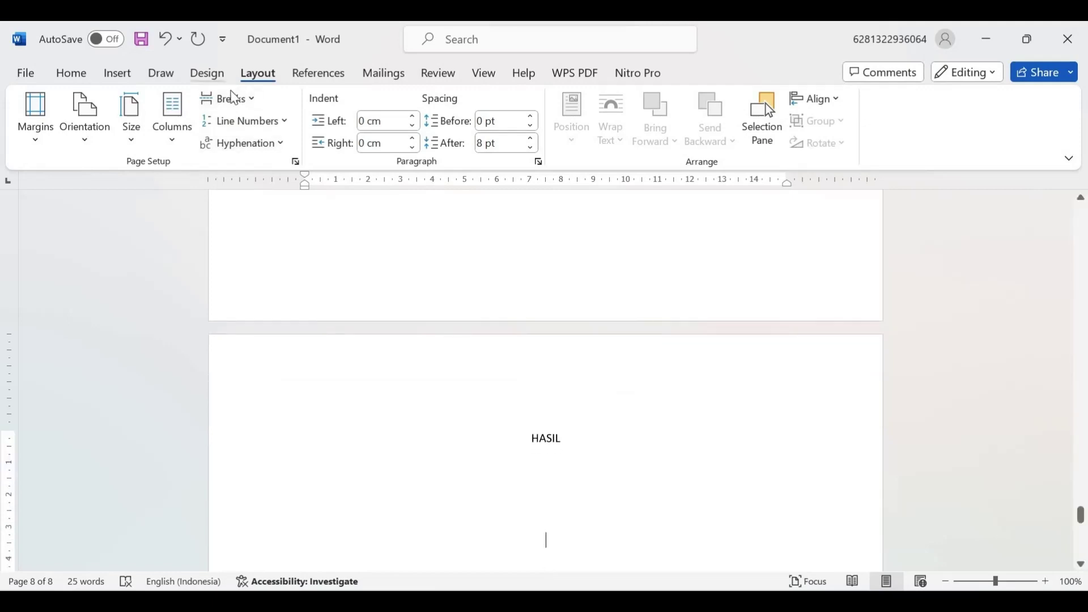
left_click(237, 98)
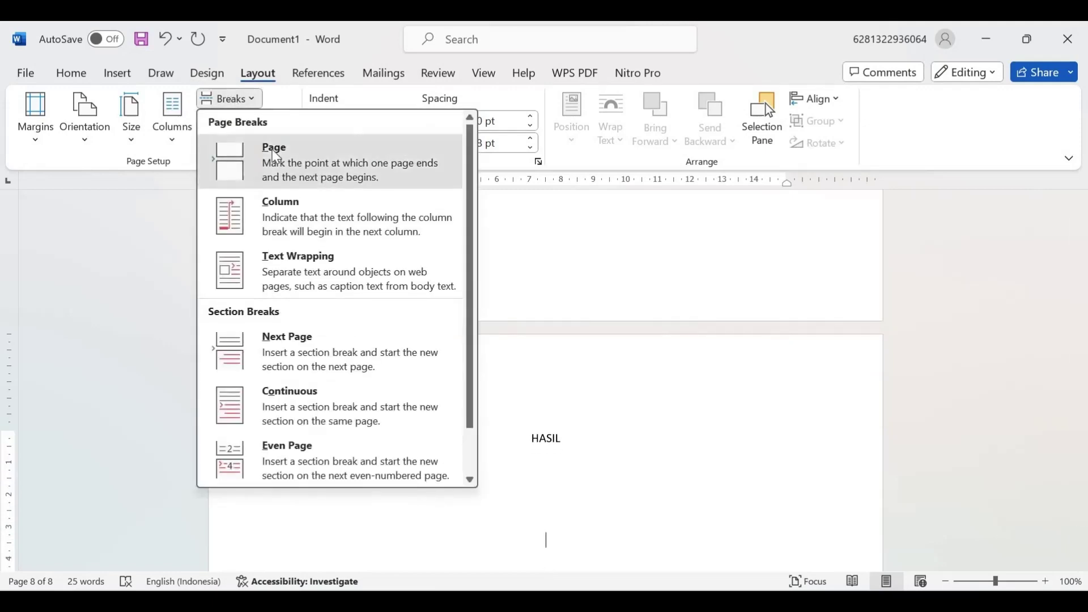
left_click(276, 157)
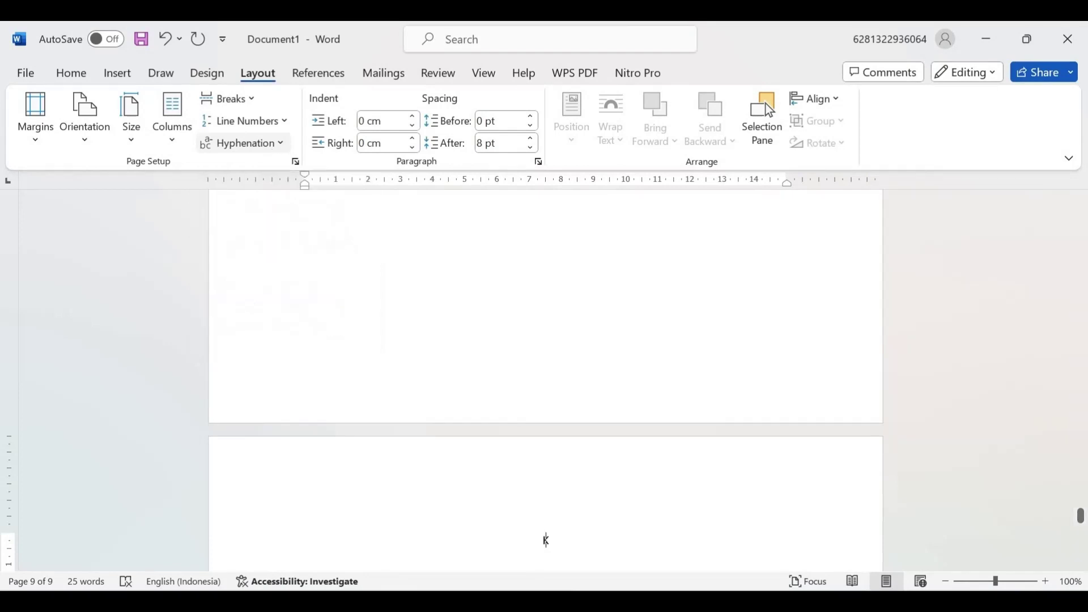
Step: Write the heading "KESIMPULAN" on the new page, followed by blank lines and a page break
type("KESIMPULAN")
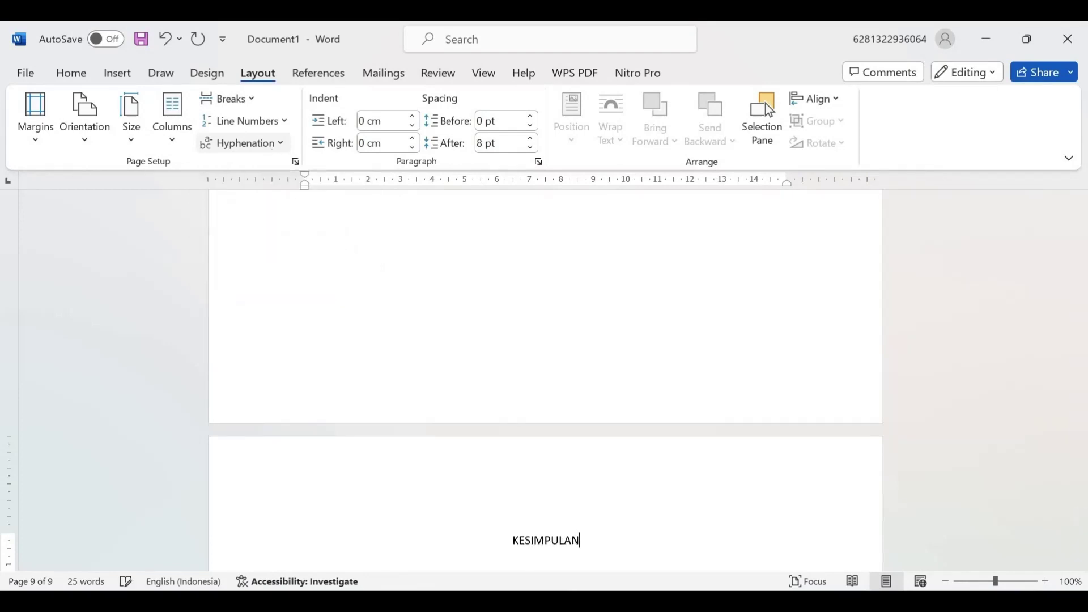
key("Return")
key("Return")
key("Return")
key("Return")
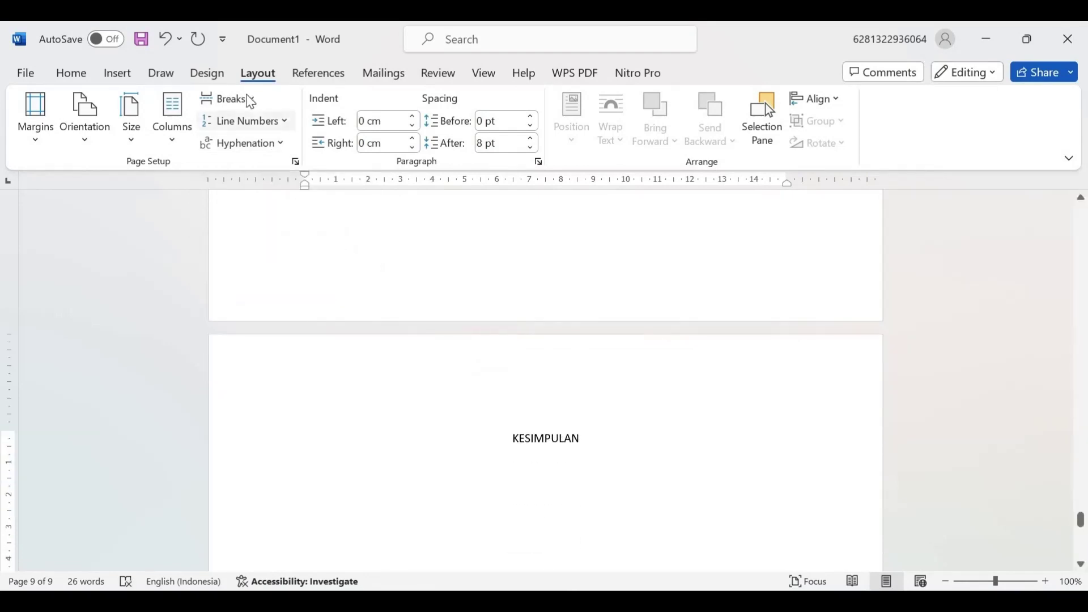
left_click(246, 99)
left_click(249, 161)
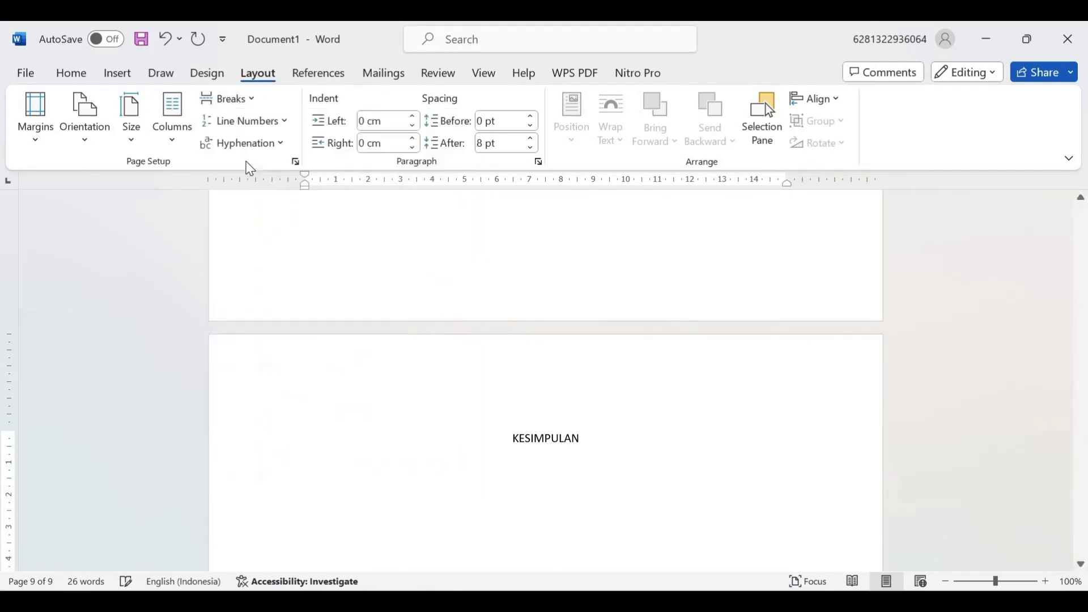
Step: Write the heading "DAFTAR PUSTAKA" with blank lines and a page break after it, and the heading "LAMPIRAN" on the page that follows
type("DAFAT")
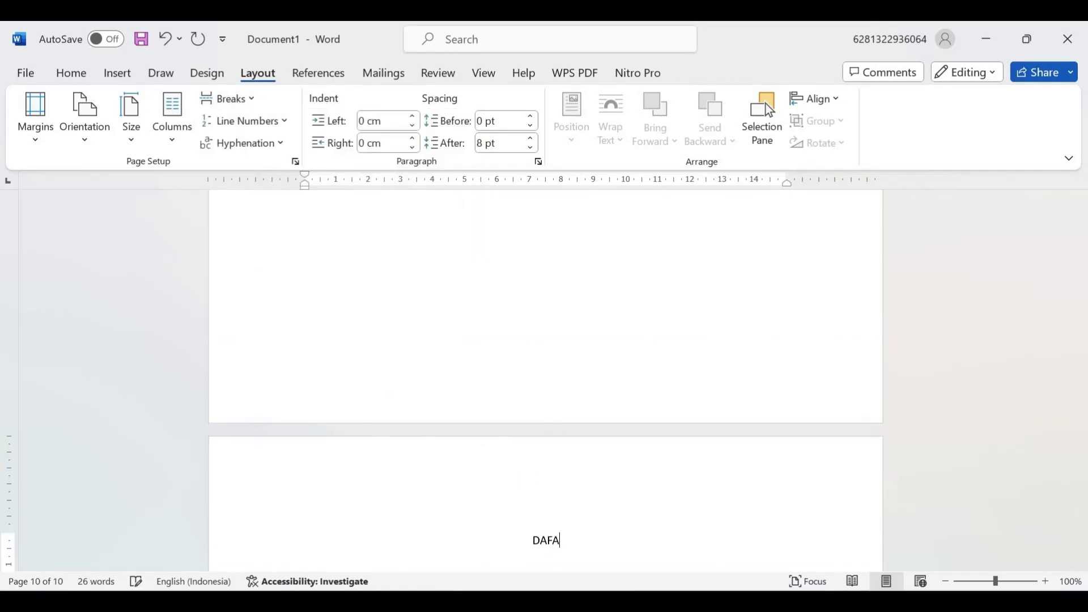
key("BackSpace")
key("BackSpace")
type("TAR PUSTAKA")
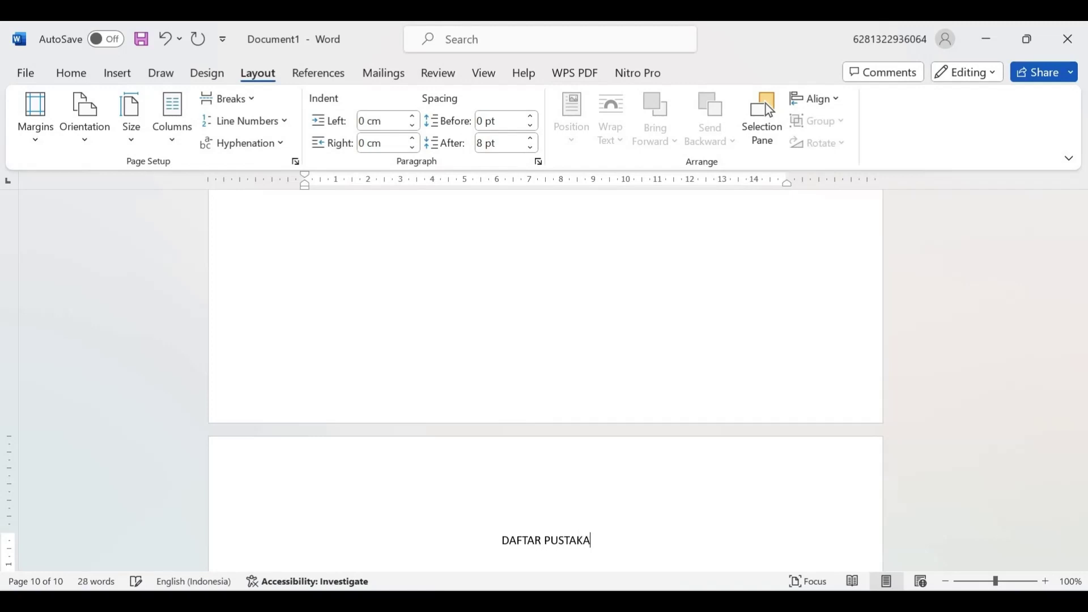
key("Return")
key("Return")
key("Return")
key("Return")
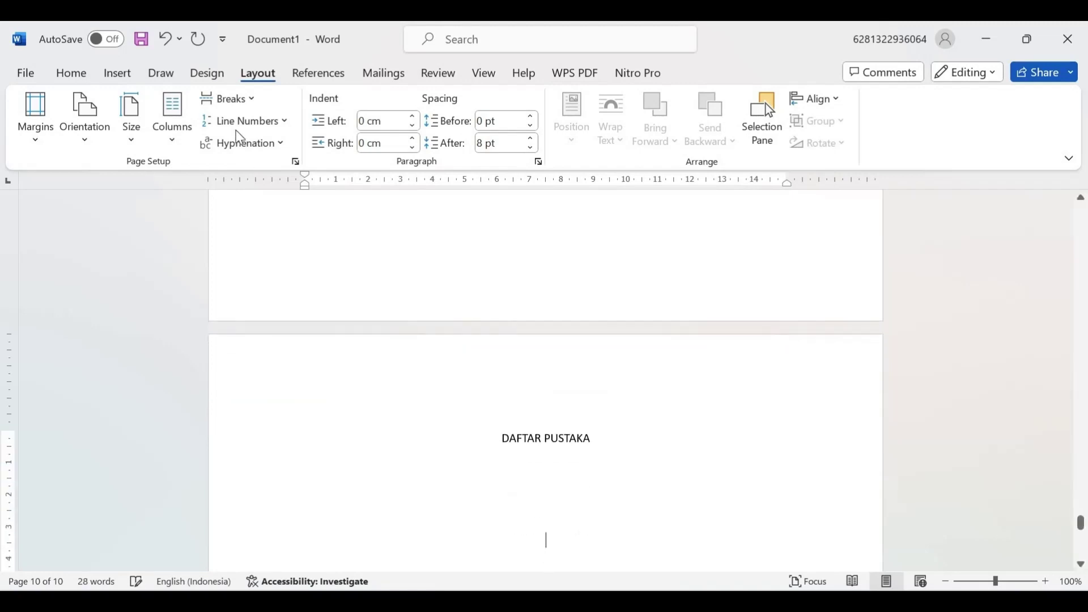
left_click(236, 104)
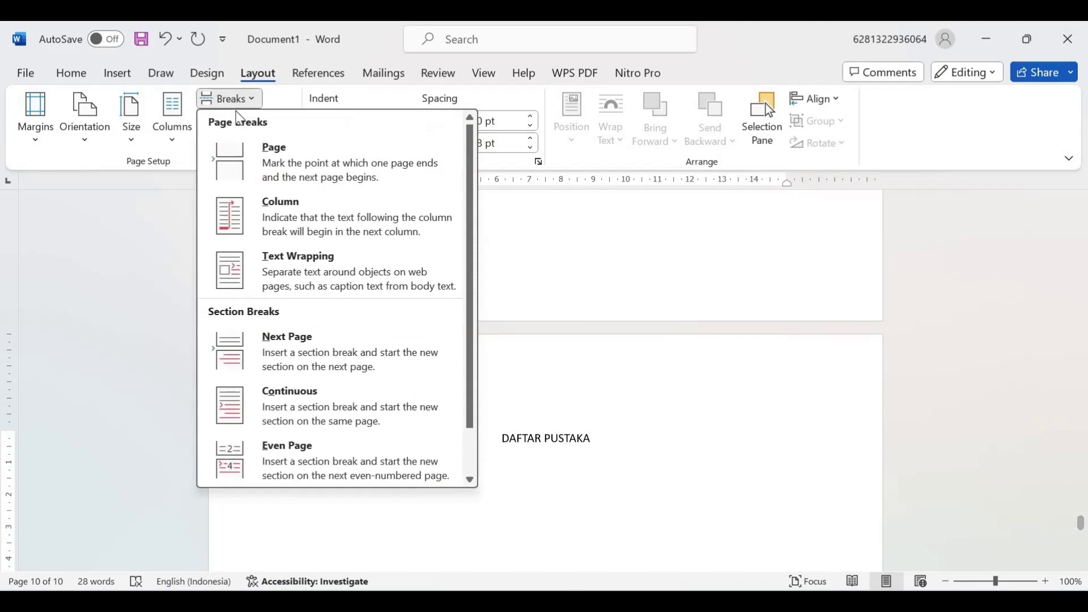
left_click(254, 156)
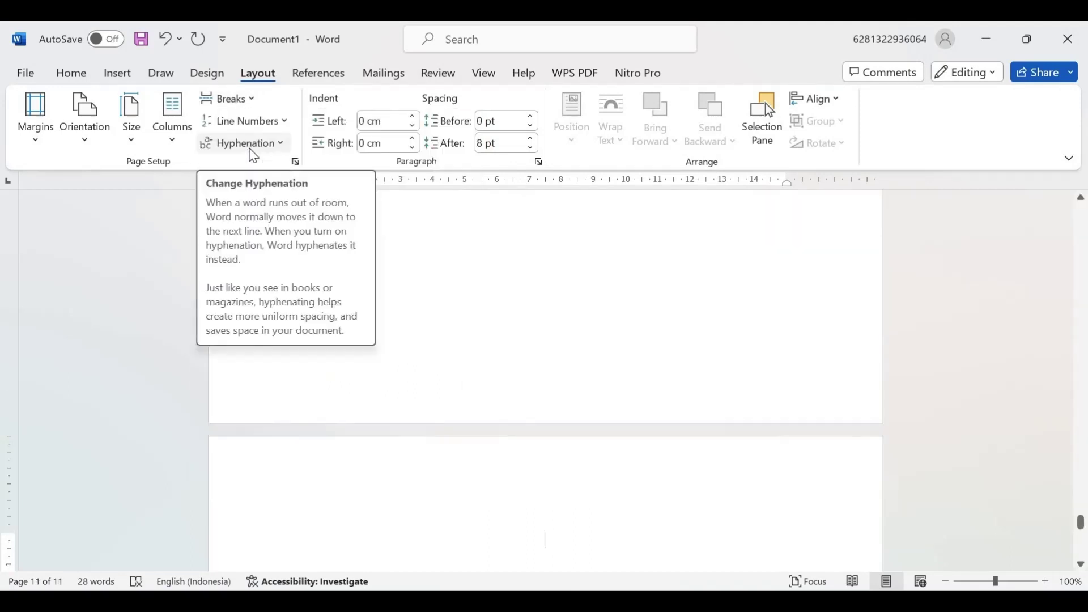
type("LAMPIRAN")
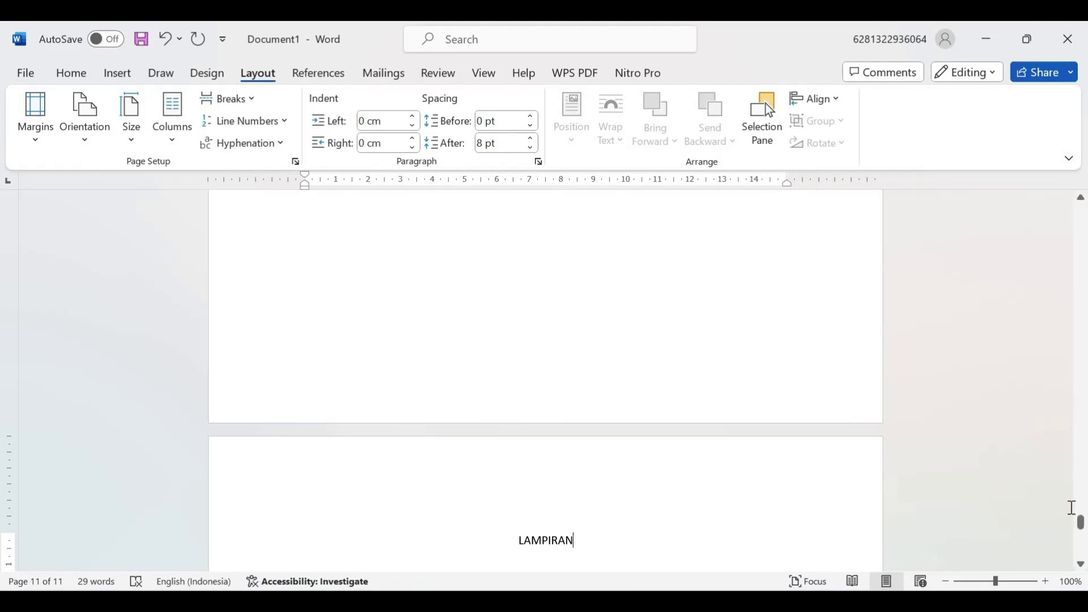
Step: Apply the Heading 1 style to the "PENDAHULUAN" heading
left_click_drag(1083, 524, 1081, 339)
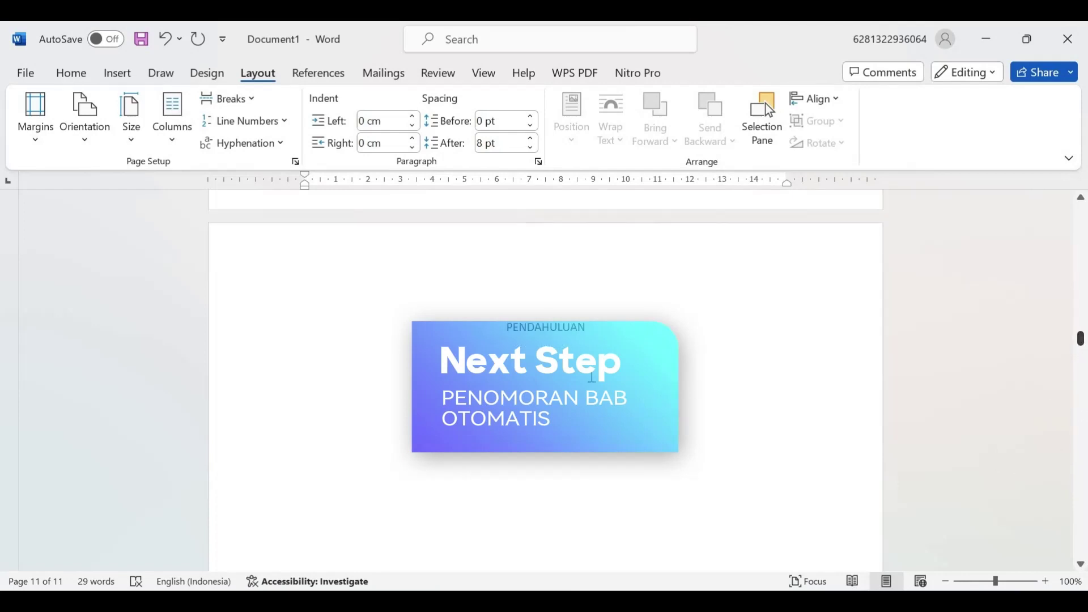
left_click(510, 329)
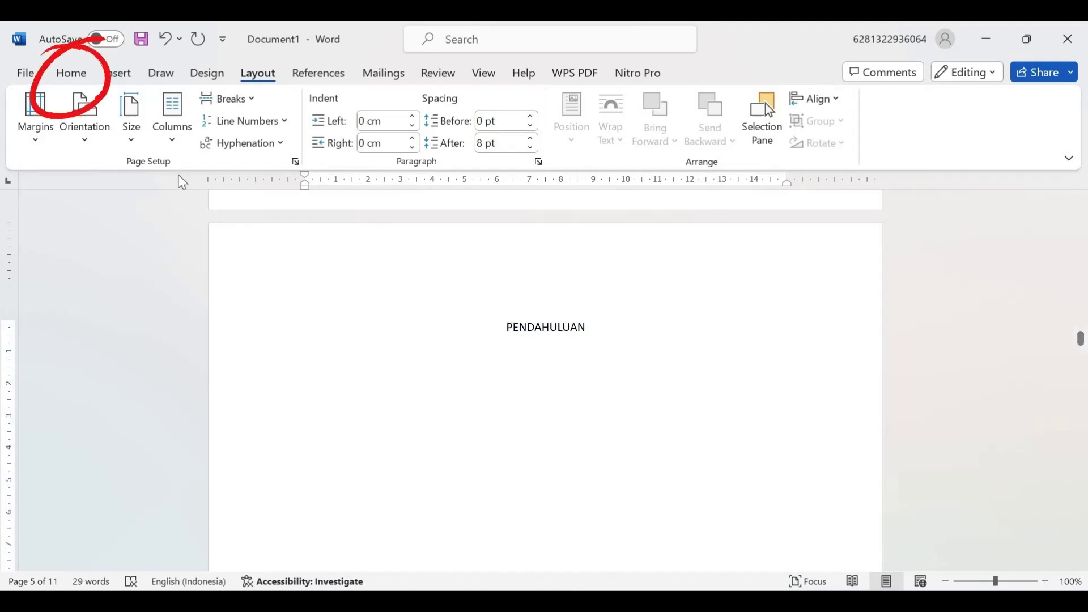
left_click(77, 78)
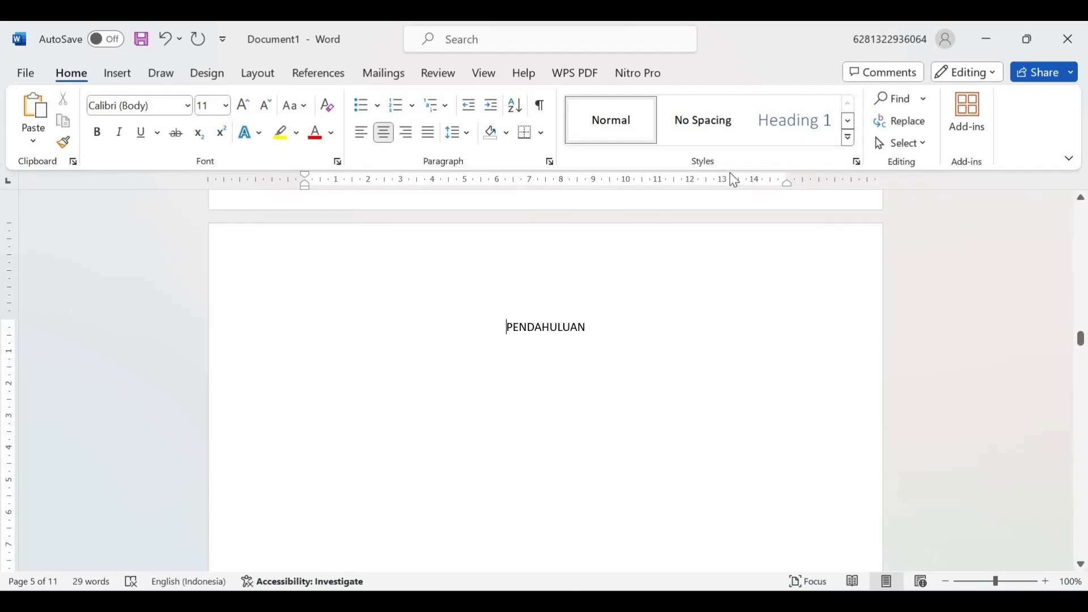
left_click(776, 130)
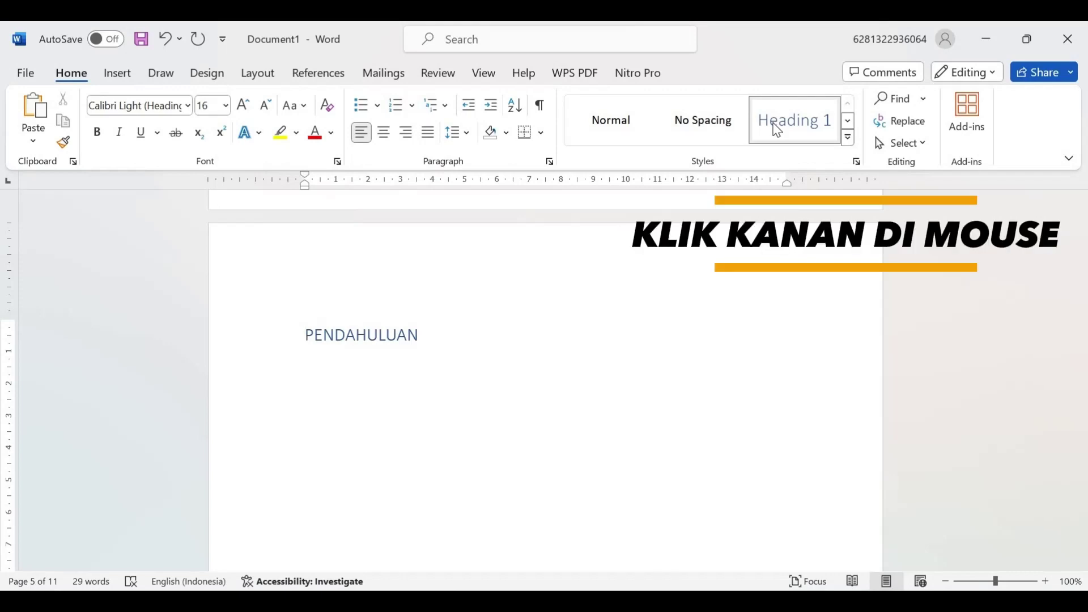
Step: Modify the Heading 1 style to Times New Roman, 14 pt, bold, with the Automatic font color
right_click(778, 130)
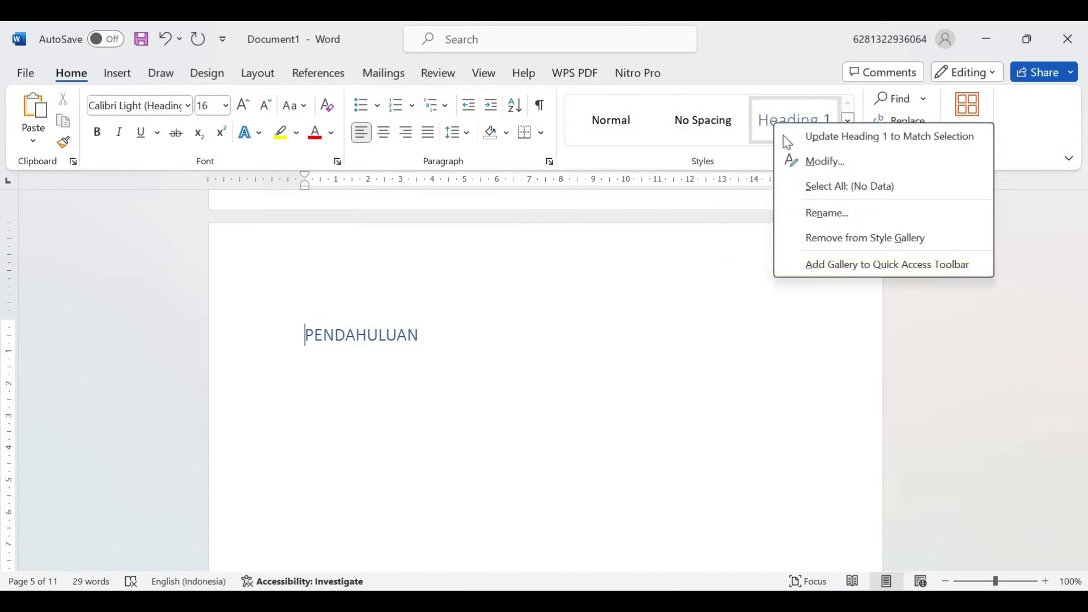
left_click(825, 161)
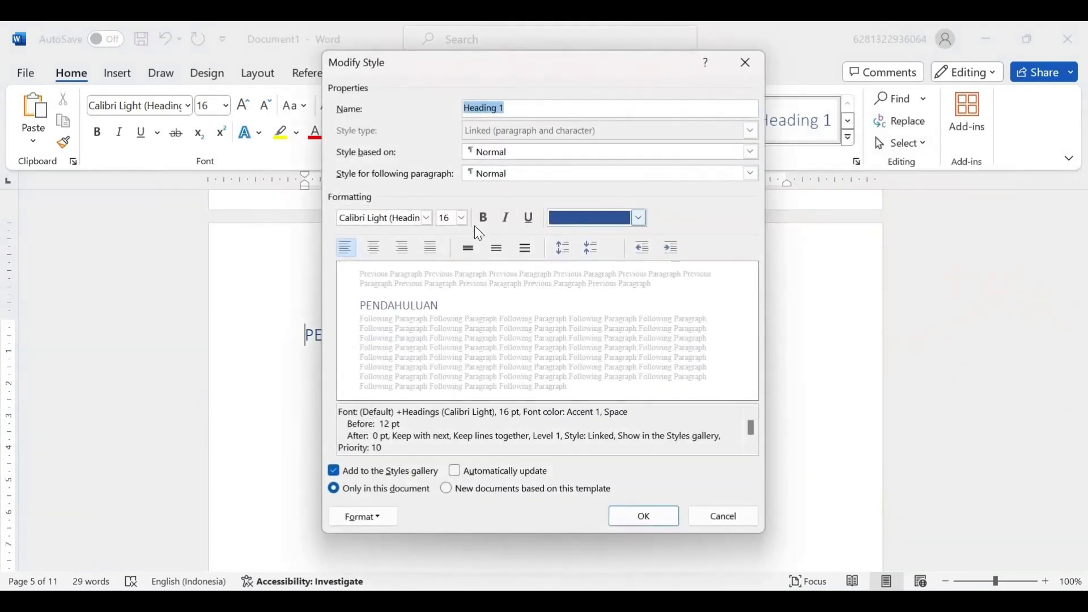
left_click(426, 217)
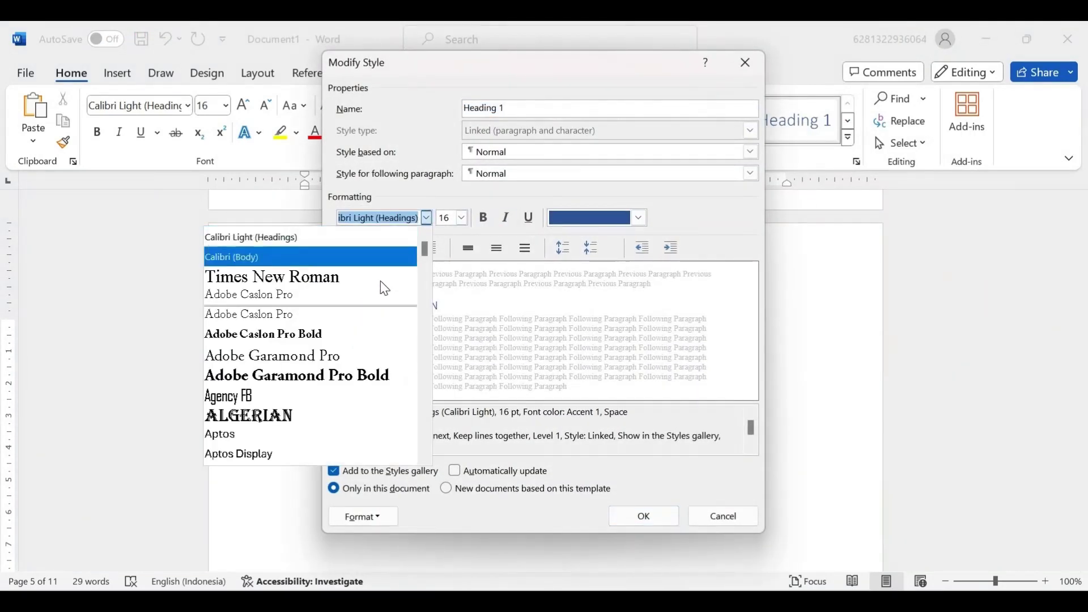
left_click(382, 280)
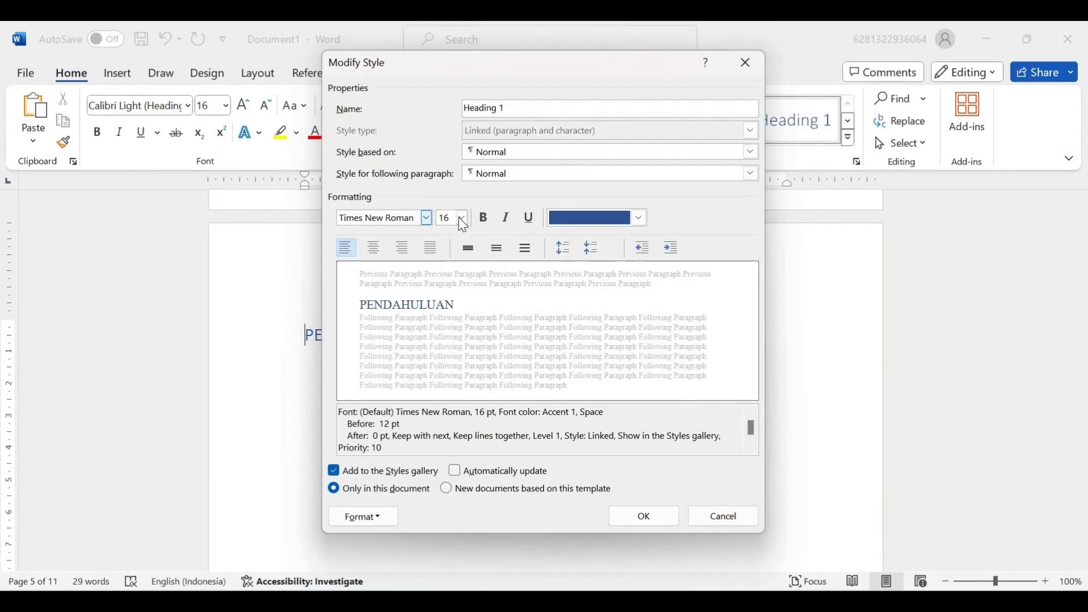
left_click(462, 219)
left_click(448, 293)
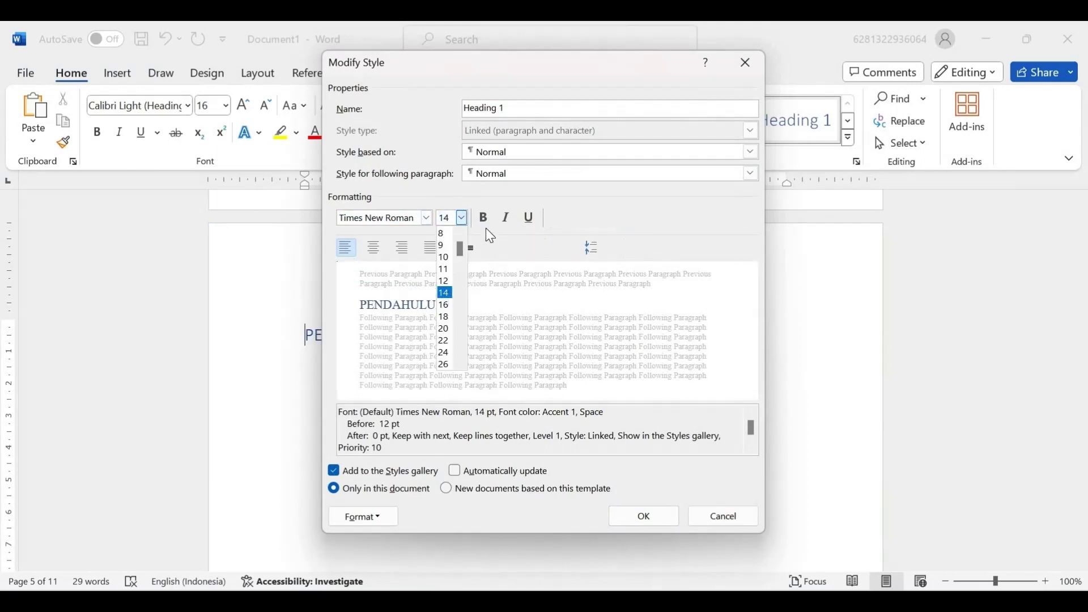
left_click(485, 217)
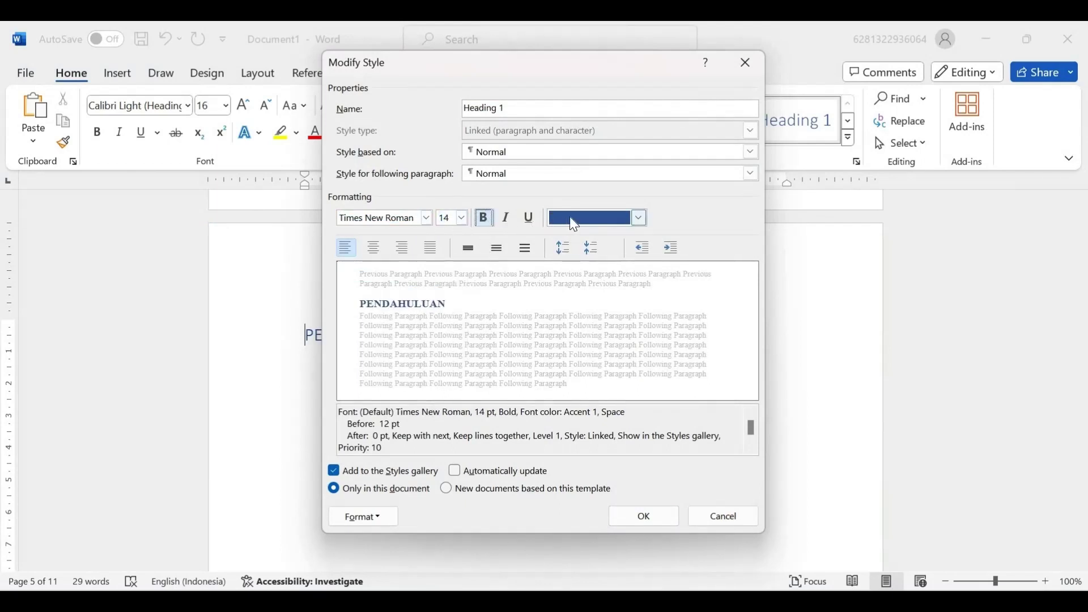
left_click(569, 219)
left_click(577, 240)
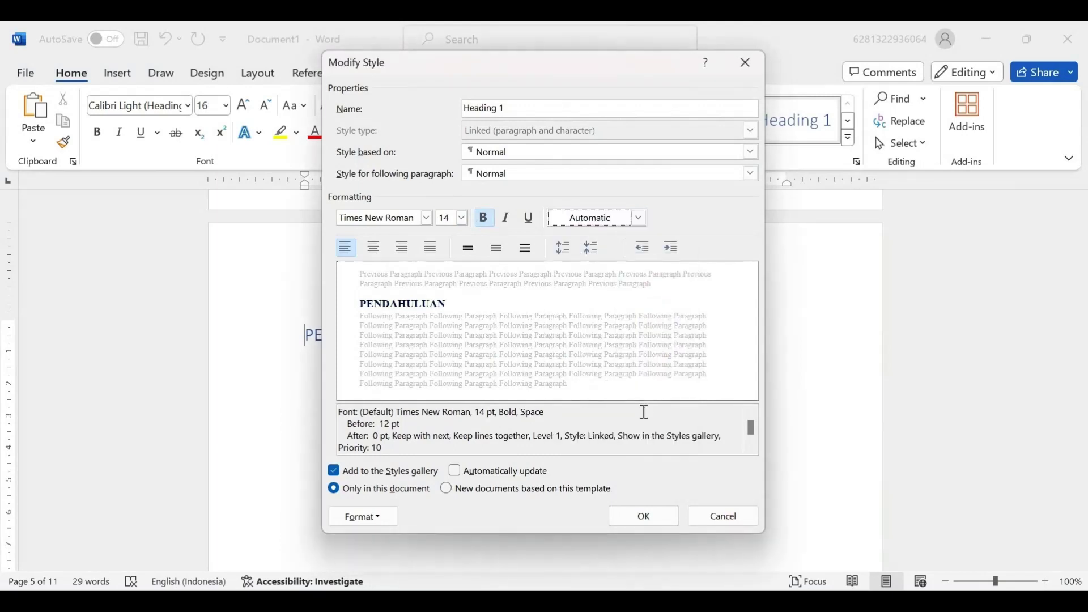
left_click(645, 515)
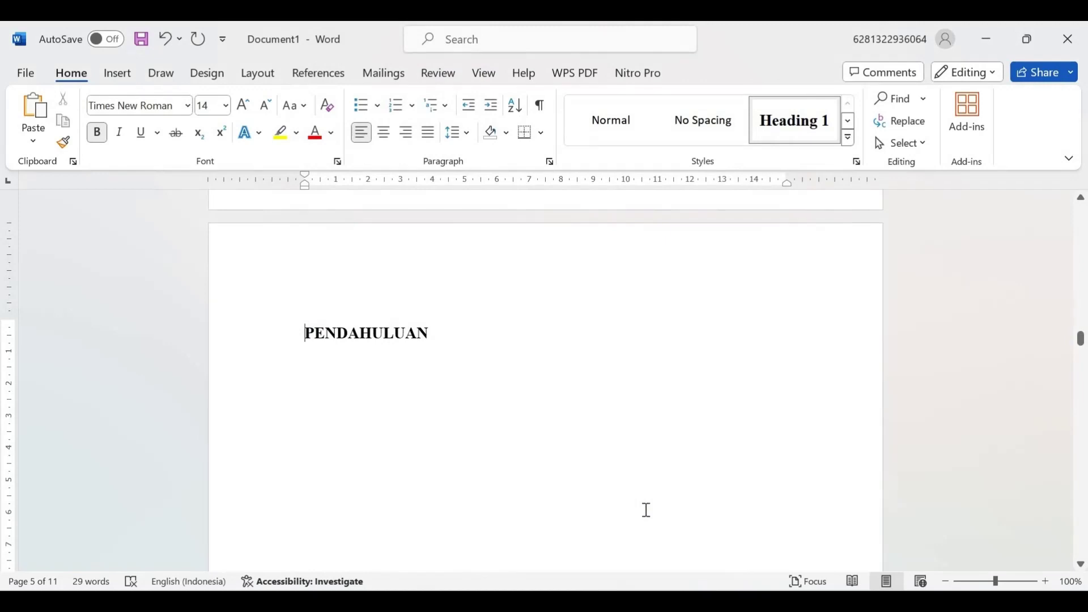
Step: Number the "PENDAHULUAN" heading with the multilevel list linked to headings (1 Heading 1, 1.1 Heading 2, 1.1.1 Heading 3)
left_click(448, 108)
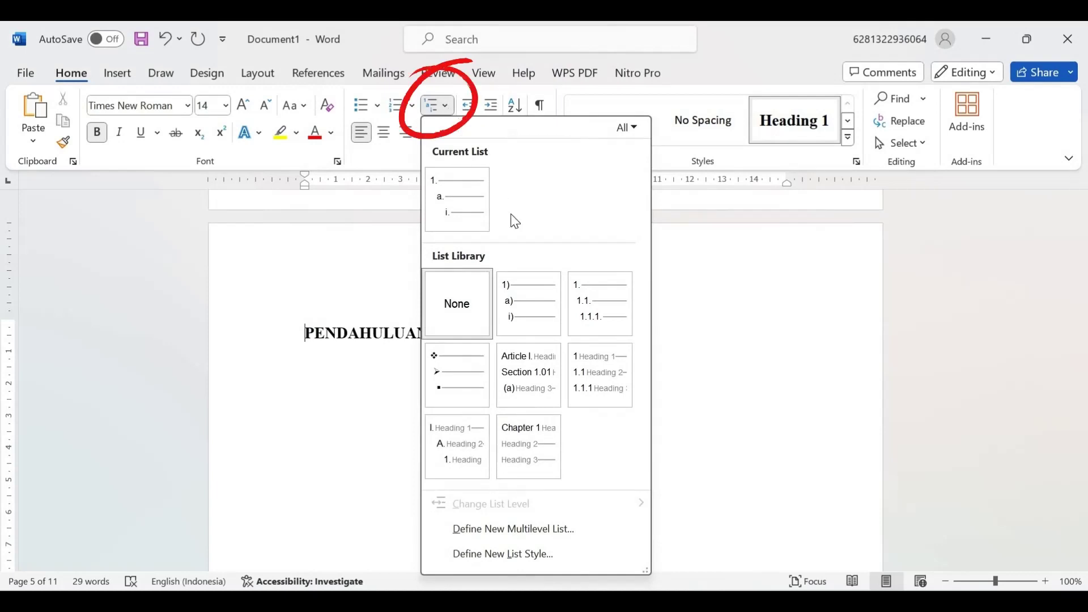
mouse_move(603, 375)
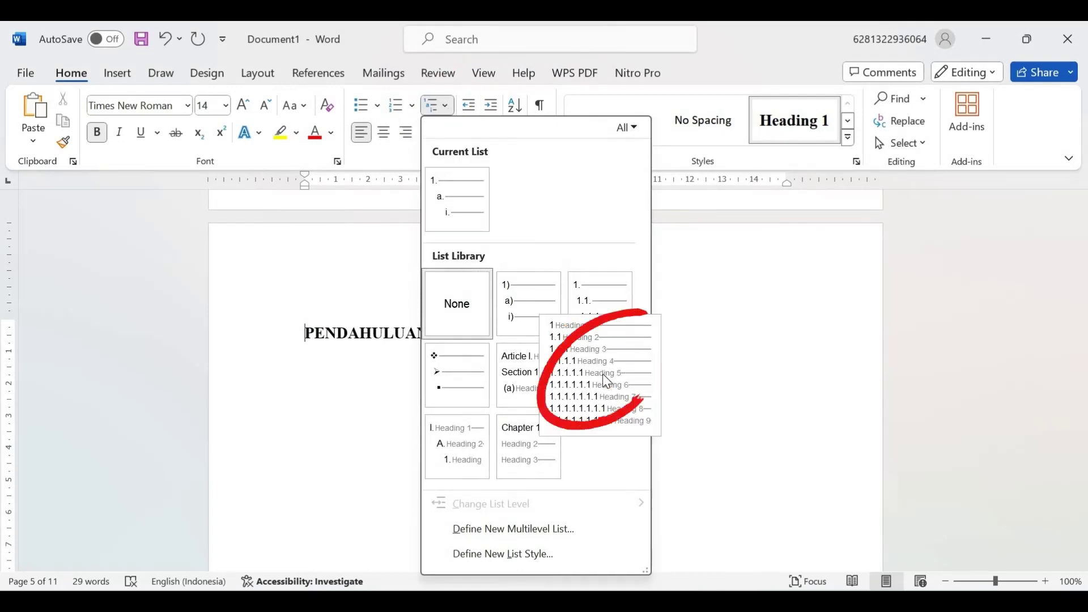
left_click(604, 373)
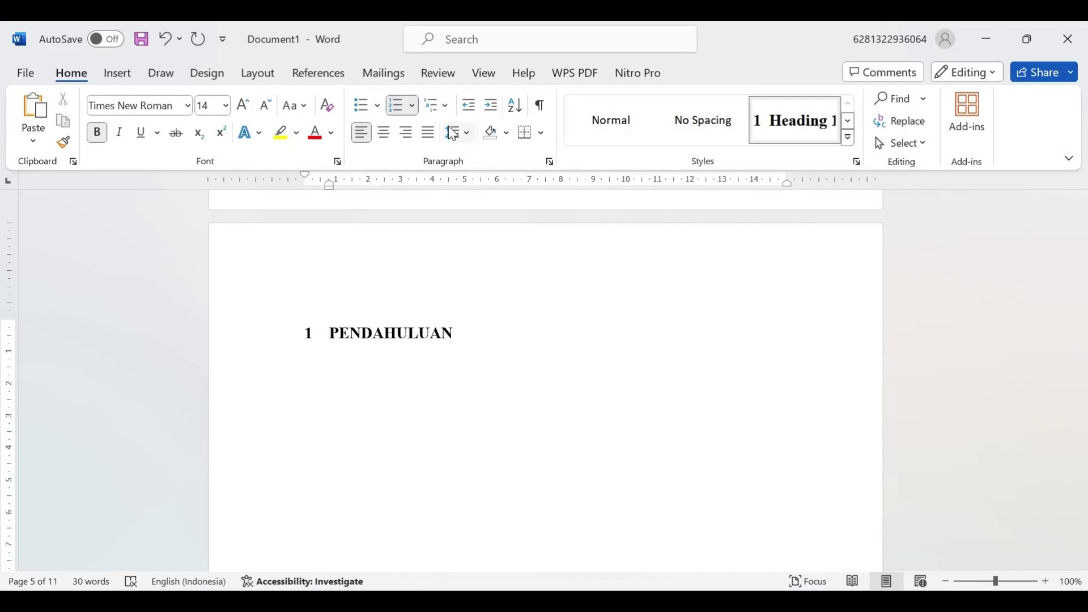
Step: Define a new multilevel list whose level 1 number format reads "BAB 1"
left_click(443, 108)
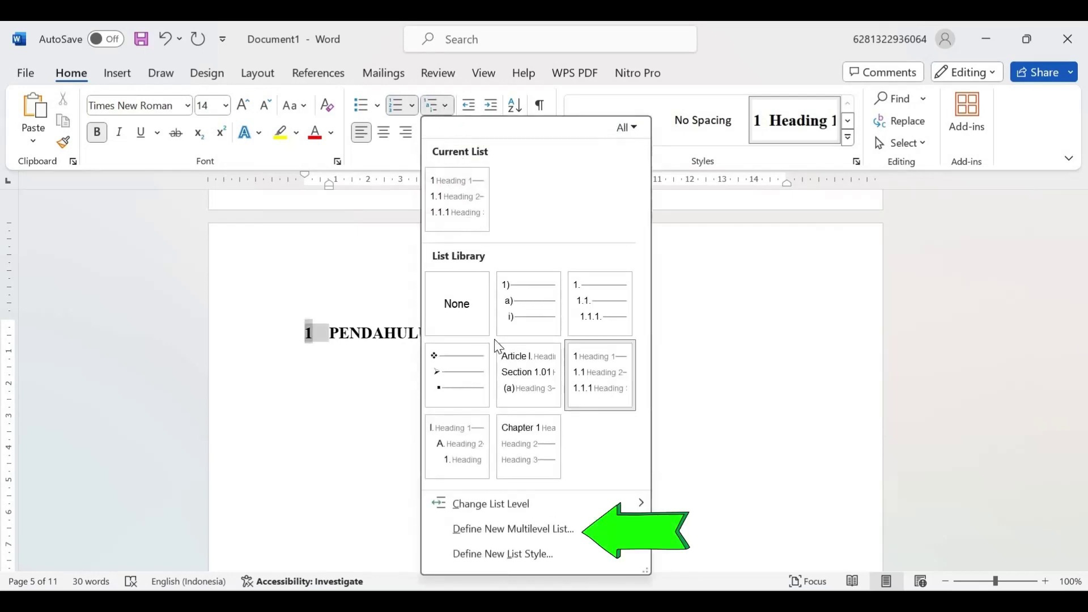
left_click(527, 529)
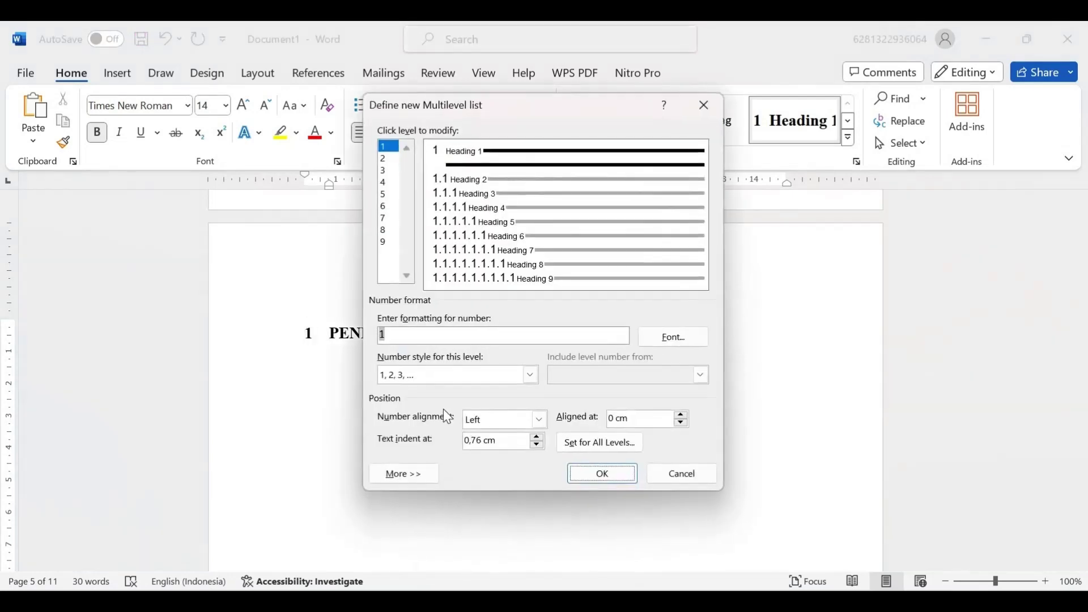
left_click(383, 334)
type("BAB")
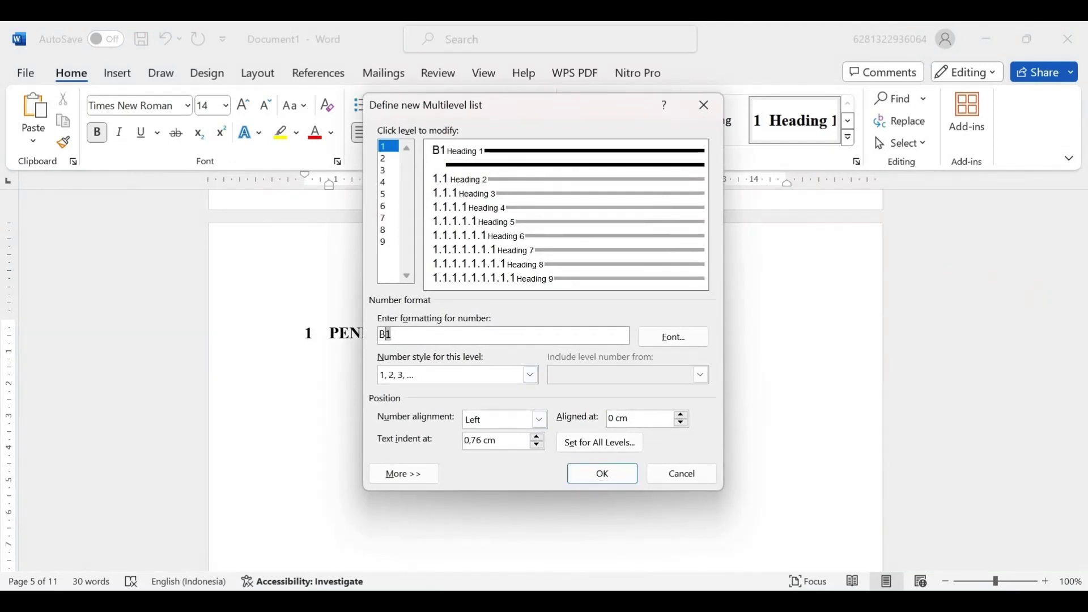
left_click(596, 478)
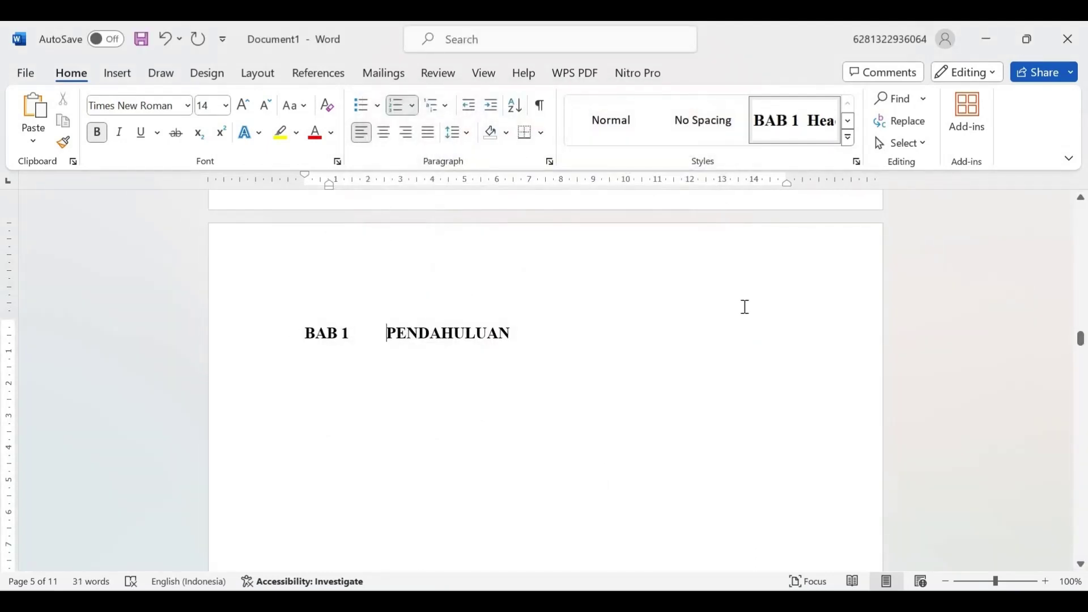
Step: Modify the Heading 1 style to use centered alignment
right_click(772, 137)
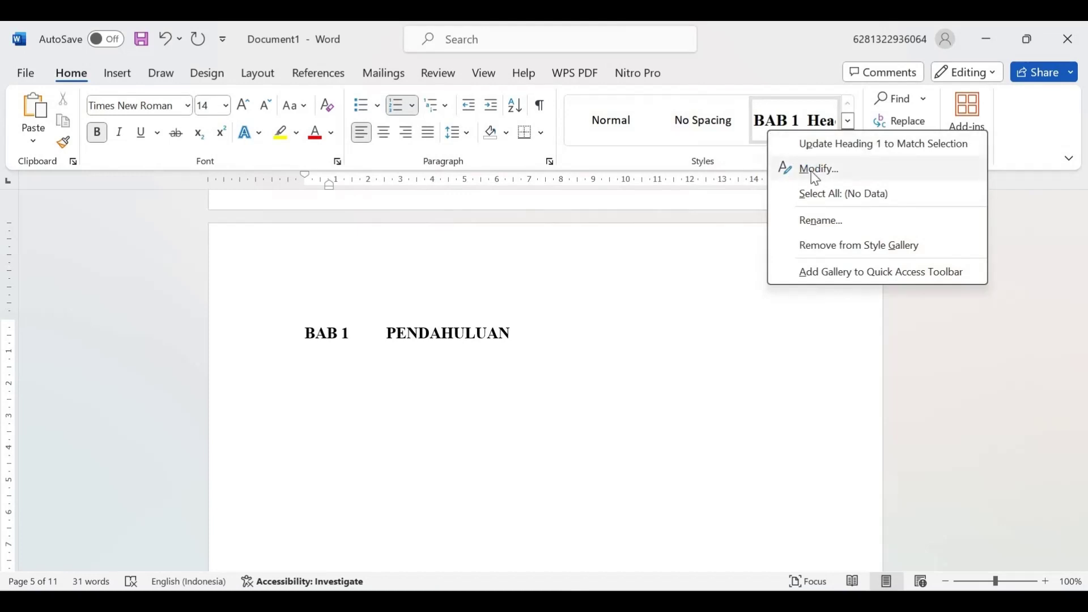
left_click(811, 167)
left_click(376, 249)
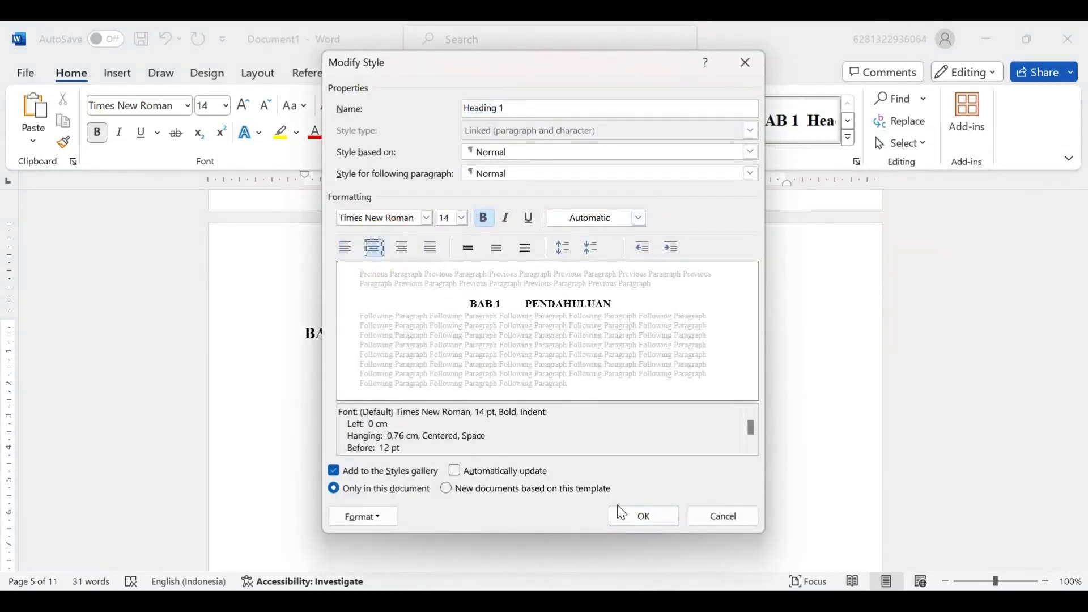
left_click(622, 518)
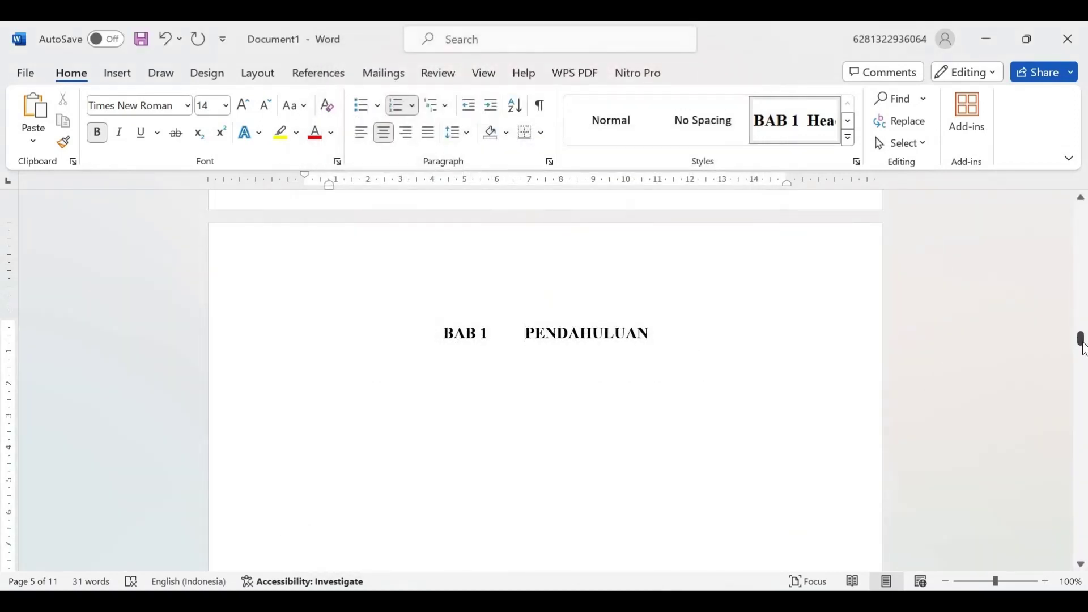
Step: Apply the Heading 1 style to the "DASAR TEORI" and "METODOLOGI" chapter titles
left_click_drag(1083, 347, 1084, 383)
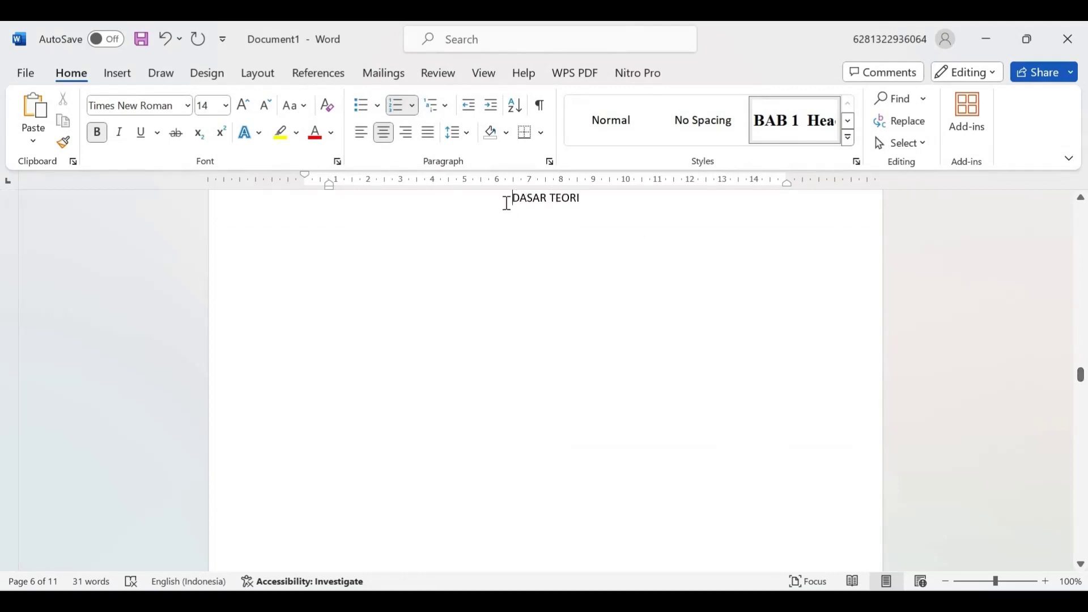
left_click(508, 202)
left_click(769, 128)
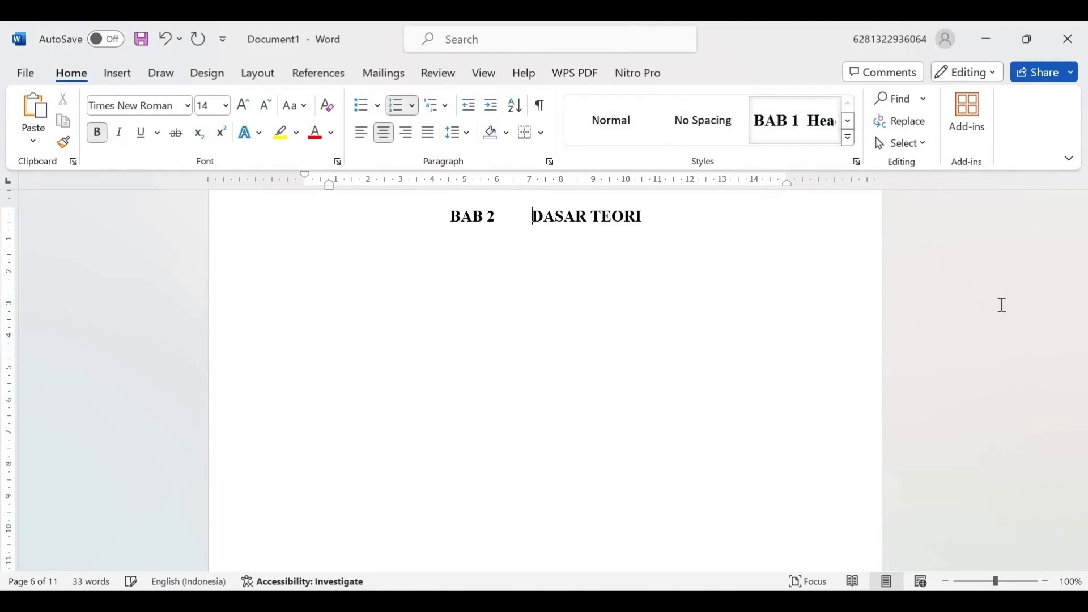
left_click_drag(1082, 382, 1081, 402)
left_click(508, 361)
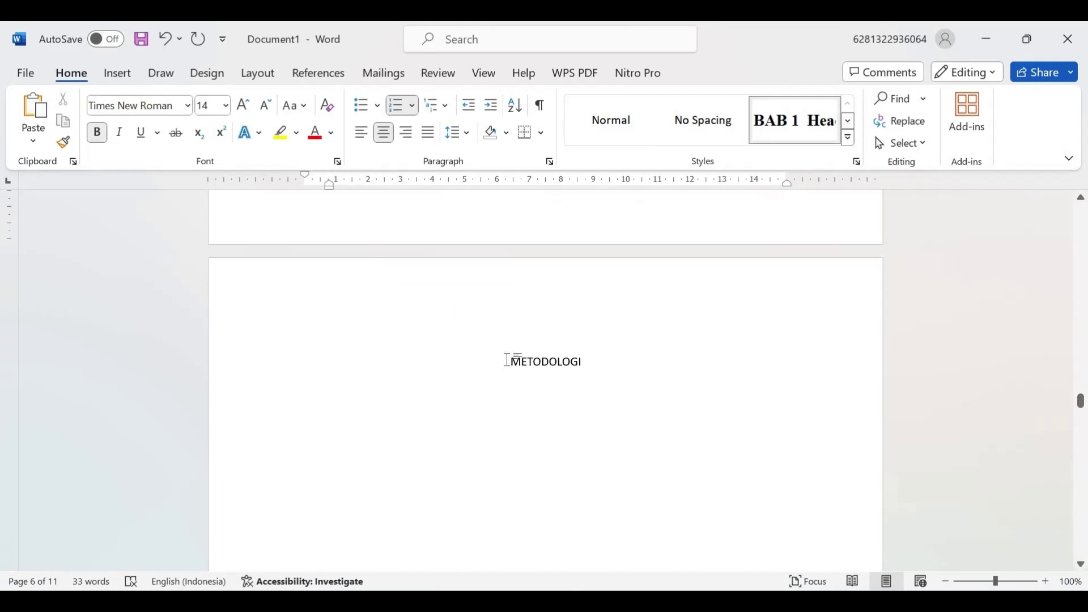
left_click(778, 116)
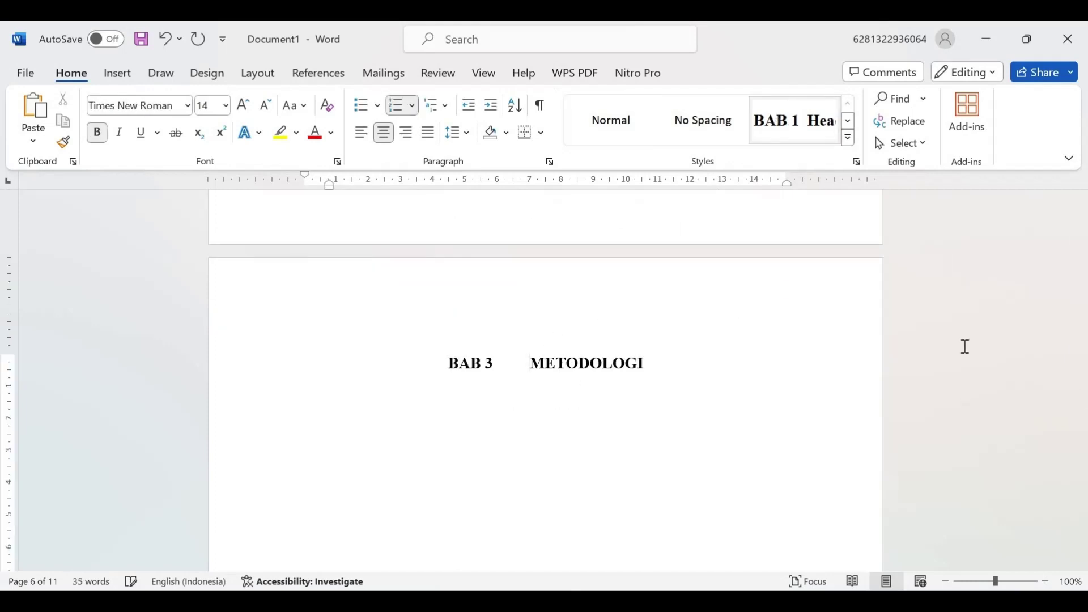
Step: Apply the Heading 1 style to the "HASIL" and "KESIMPULAN" chapter titles
left_click_drag(1082, 404, 1082, 427)
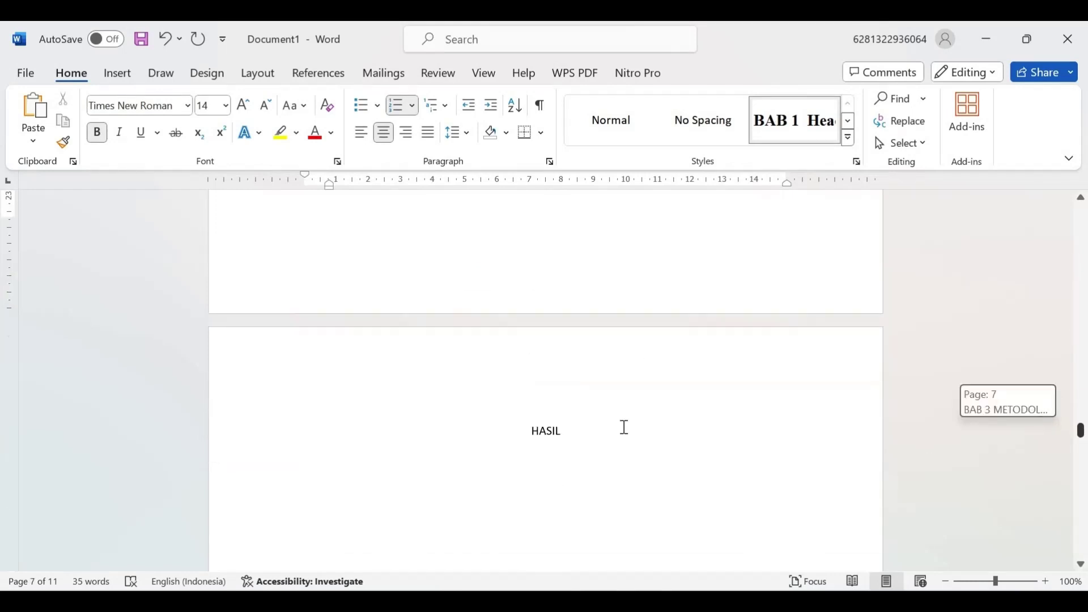
left_click(518, 430)
left_click(783, 128)
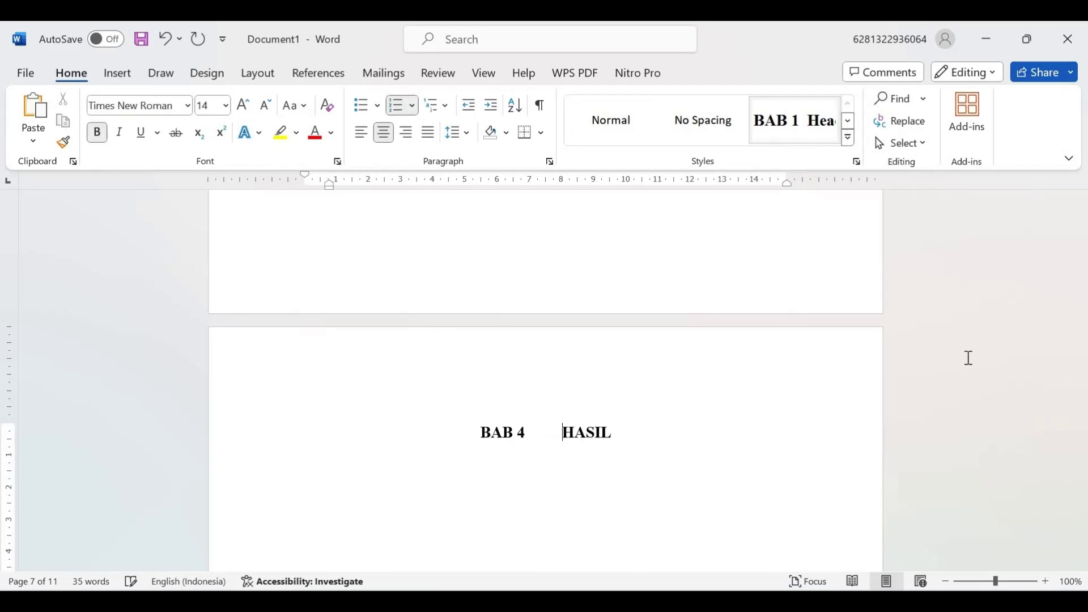
left_click_drag(1082, 434, 1081, 469)
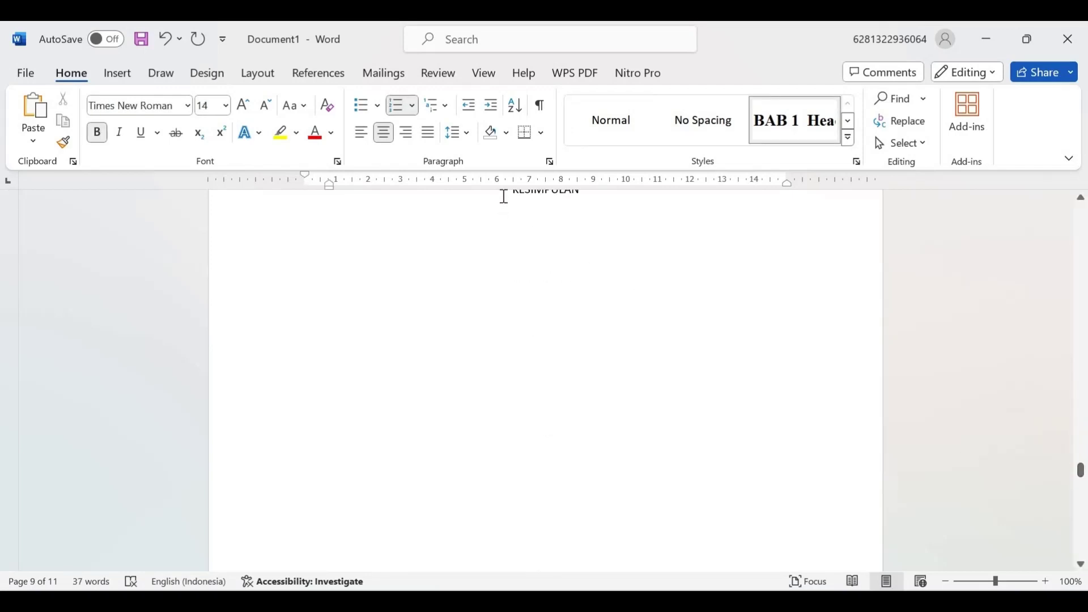
left_click(526, 192)
left_click(782, 136)
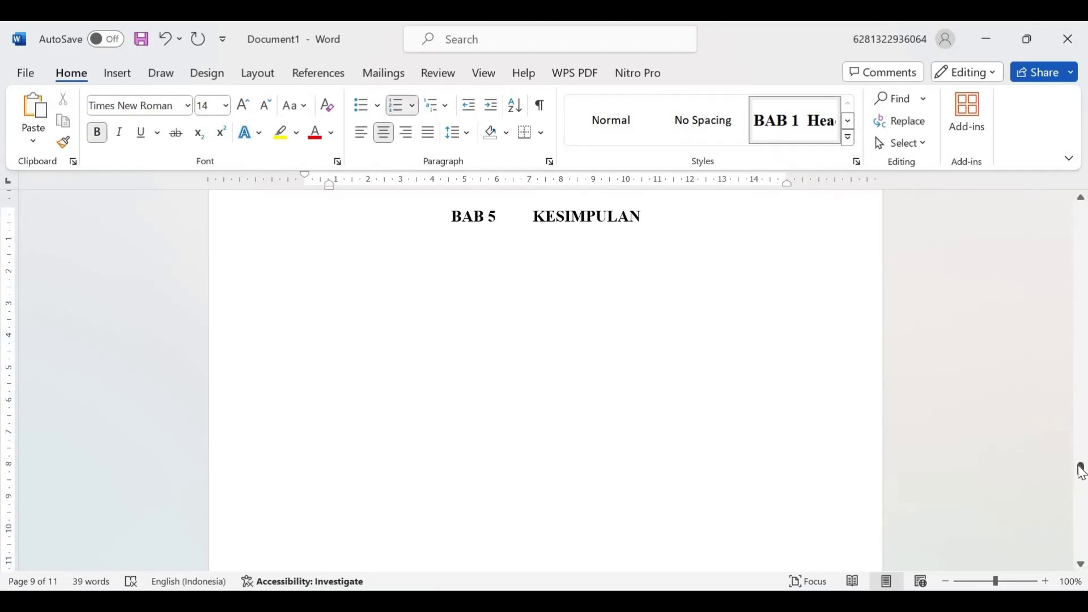
Step: Format the "DAFTAR PUSTAKA" title as Heading 1, remove its BAB number and center it
left_click_drag(1081, 470, 1082, 493)
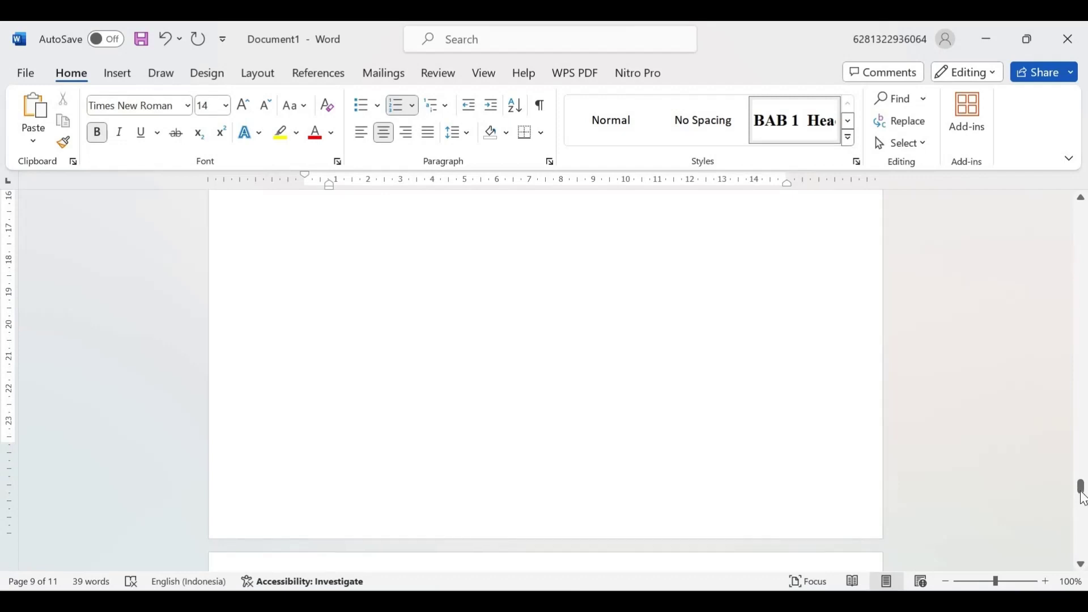
left_click_drag(1082, 502, 1082, 509)
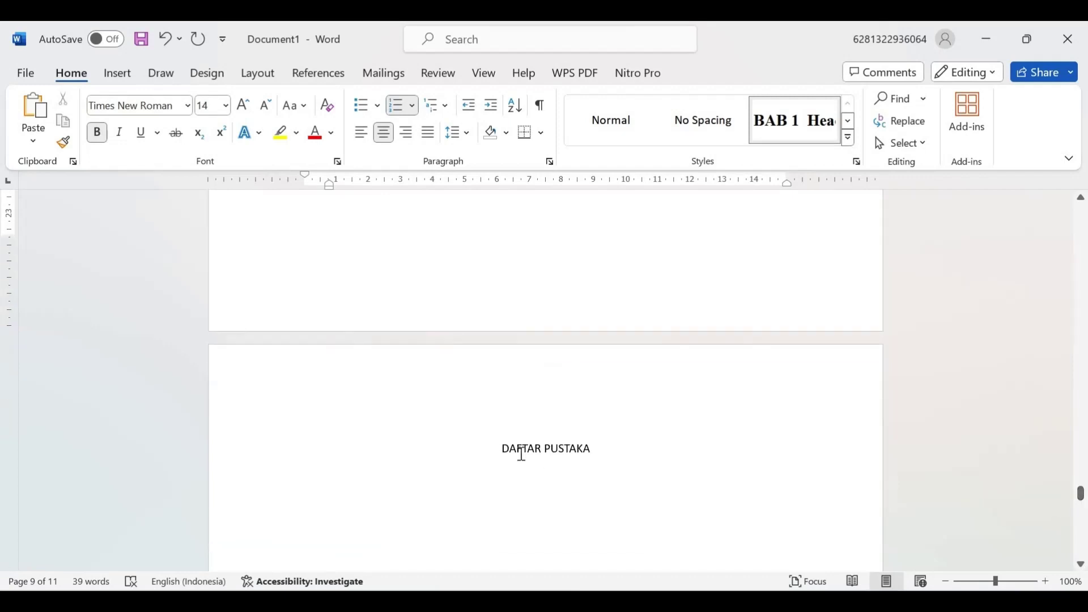
left_click(492, 449)
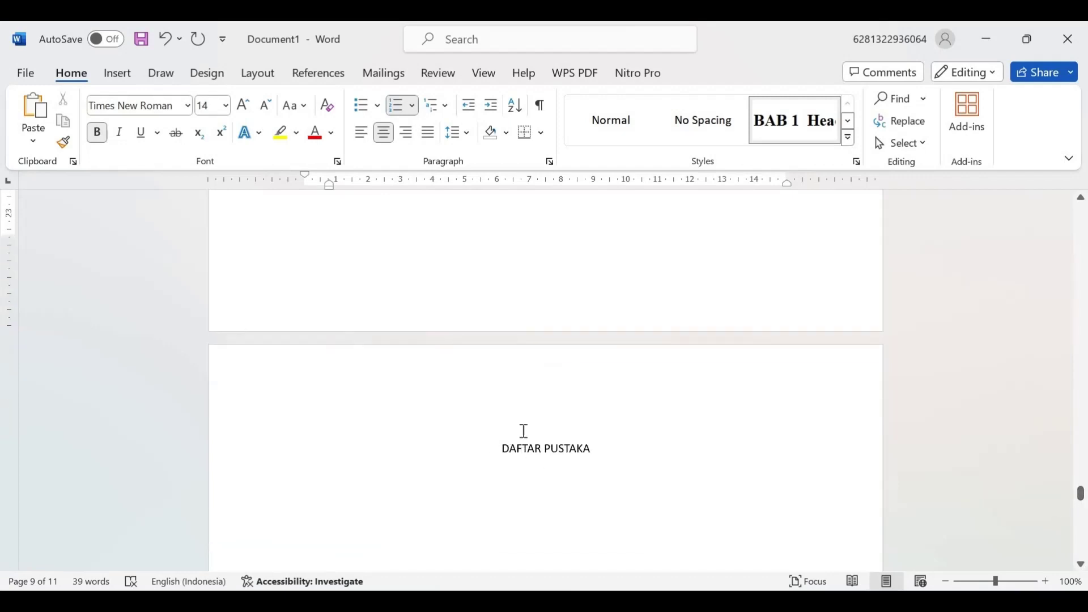
left_click(786, 114)
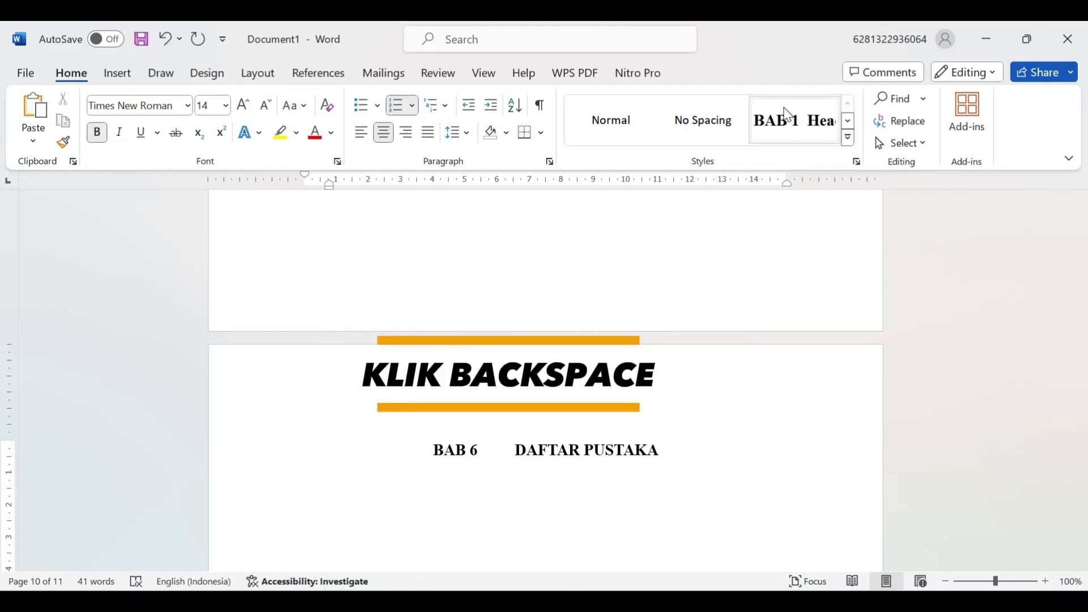
key("BackSpace")
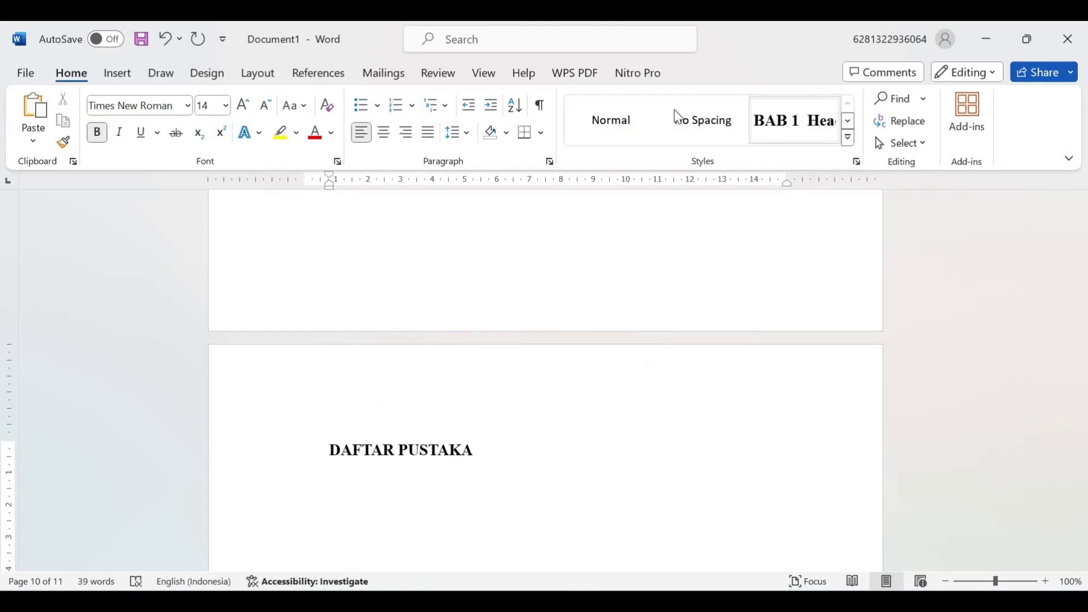
left_click(385, 133)
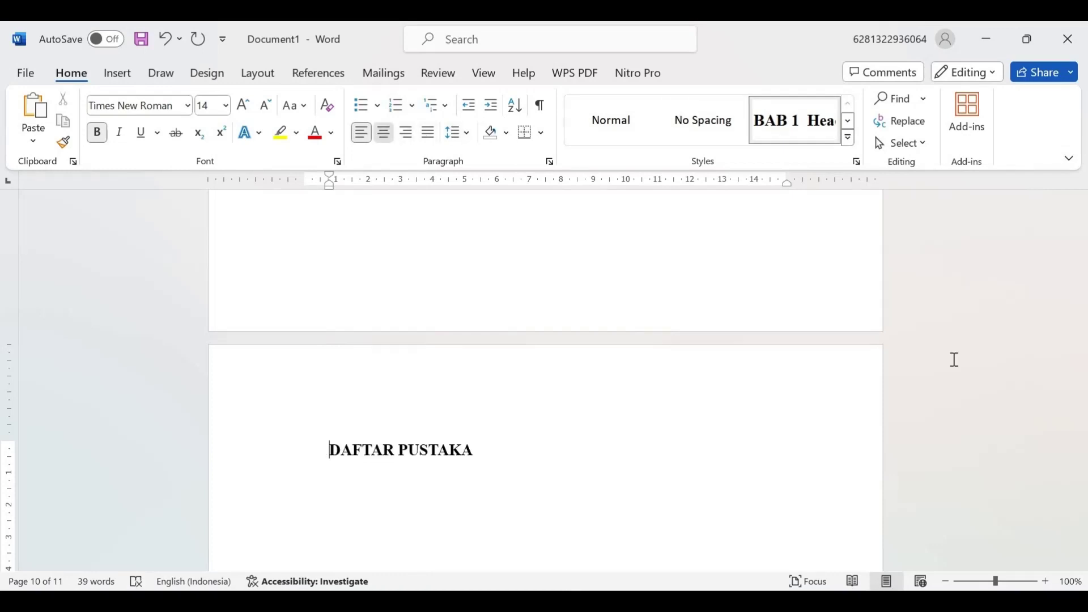
Step: Format the "LAMPIRAN" title as Heading 1, remove its BAB number and center it
left_click_drag(1081, 499, 1082, 524)
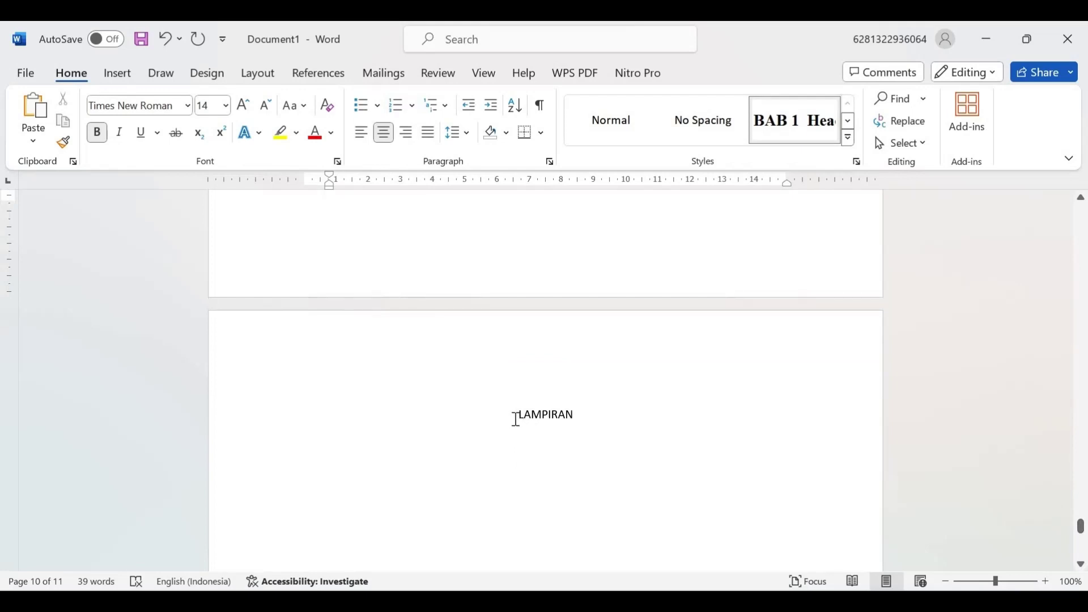
left_click(514, 418)
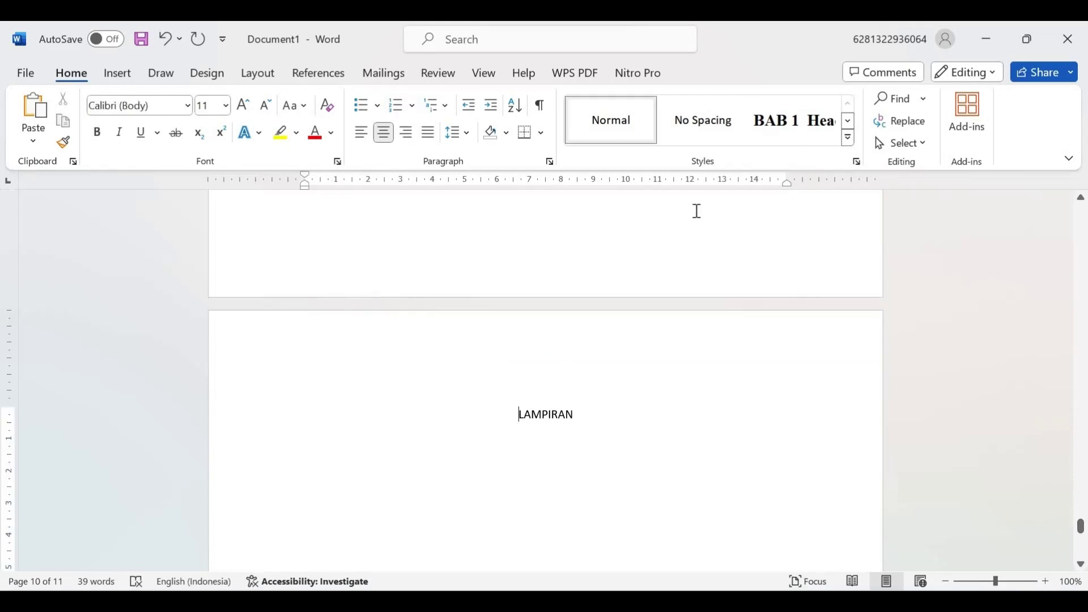
left_click(777, 137)
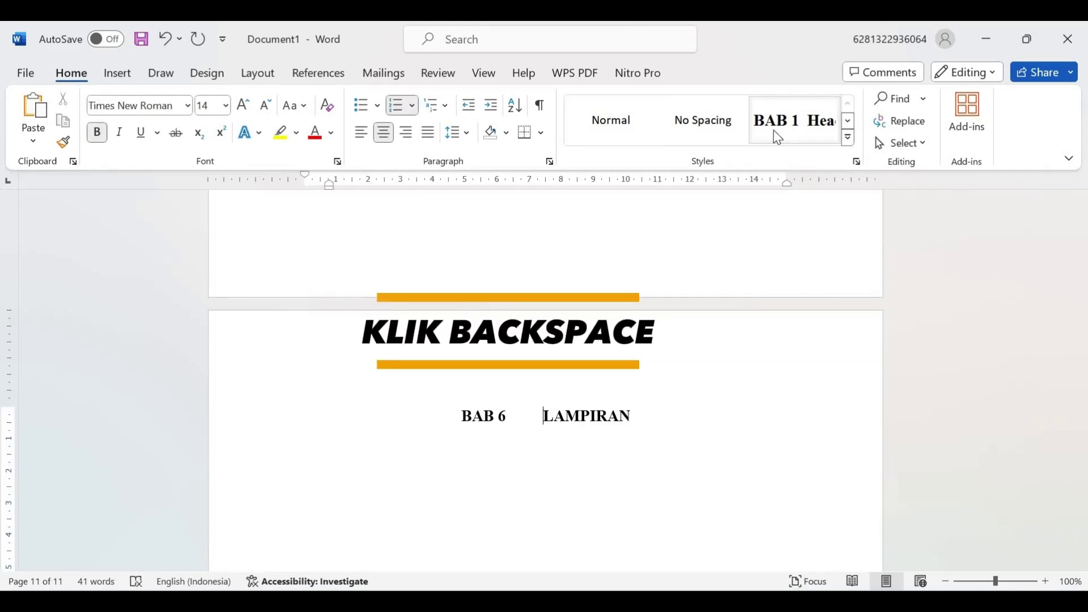
key("BackSpace")
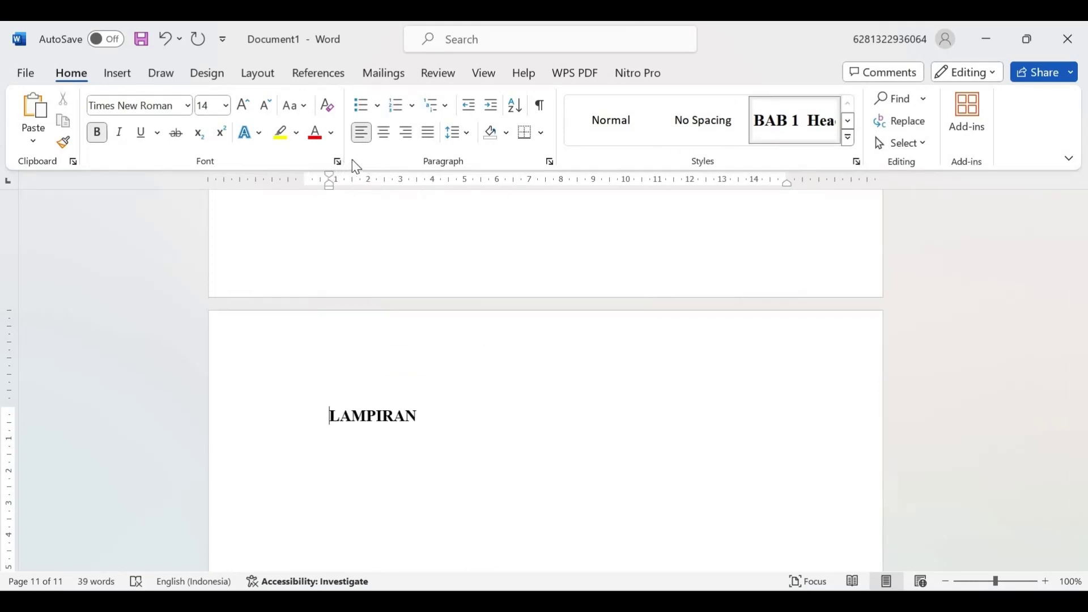
left_click(384, 140)
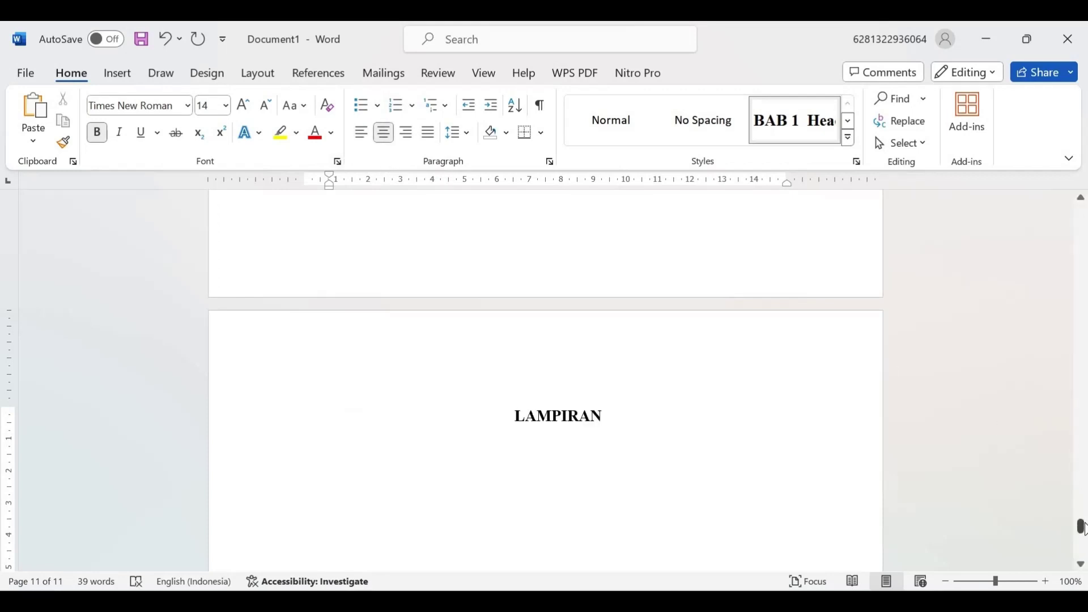
Step: Format the "DAFTAR ISI" title as Heading 1, remove its BAB number and center it
left_click_drag(1083, 528, 1081, 245)
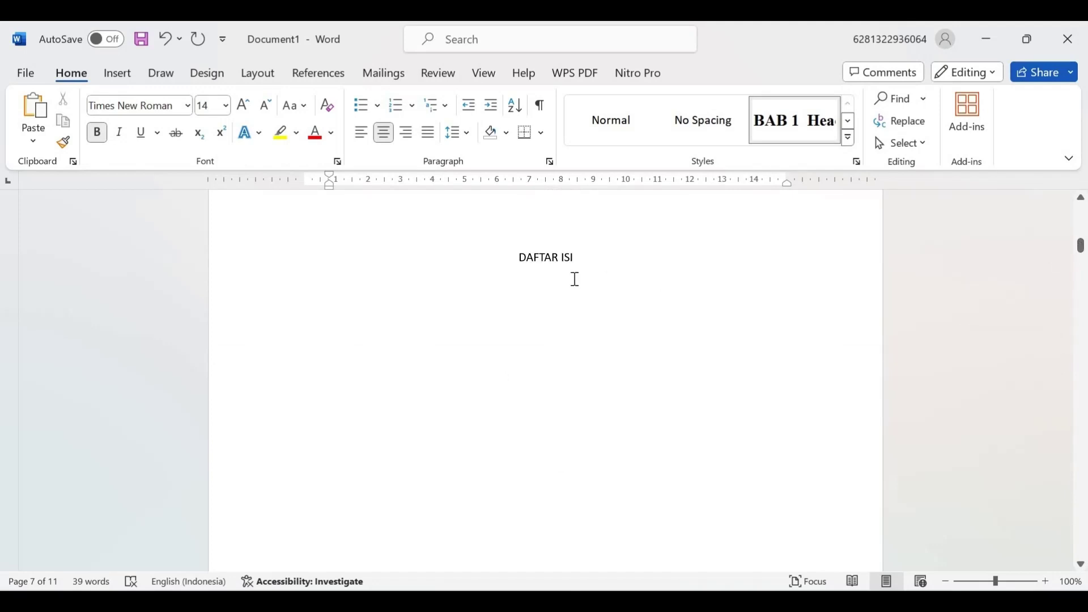
left_click(516, 258)
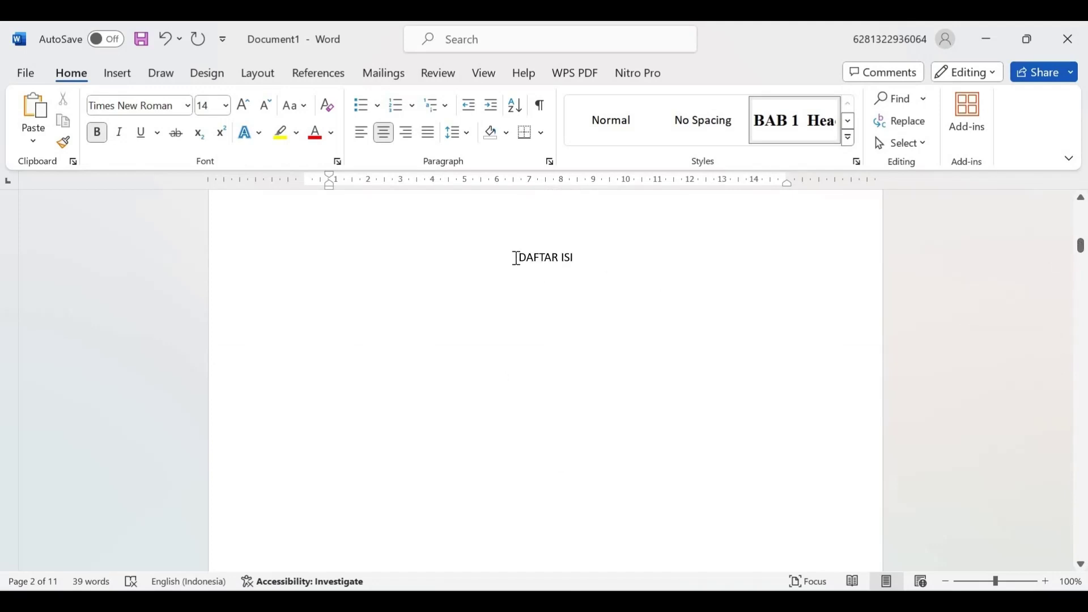
left_click(775, 124)
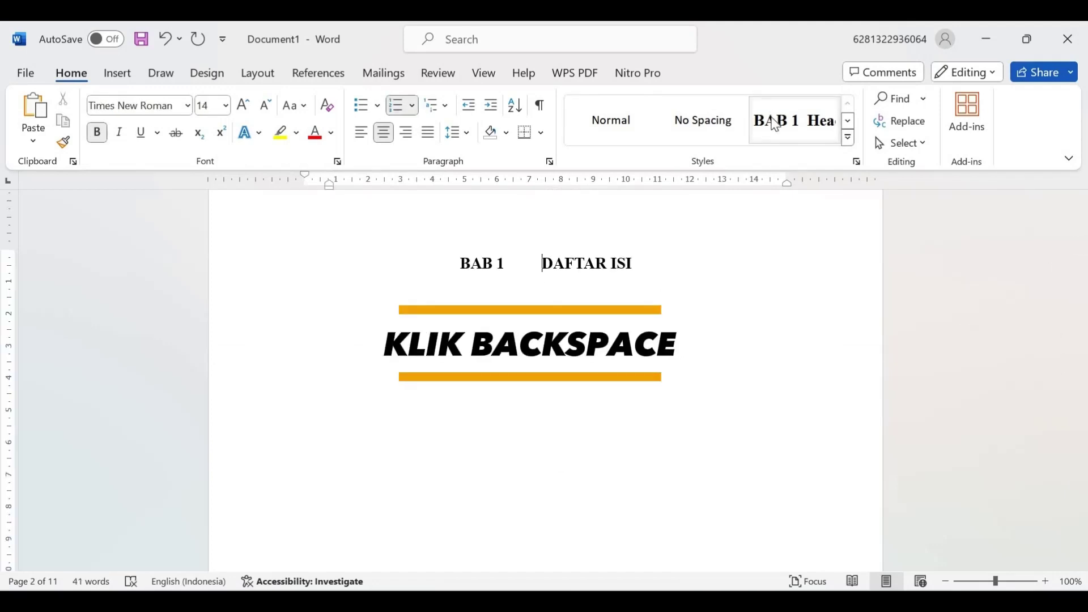
key("BackSpace")
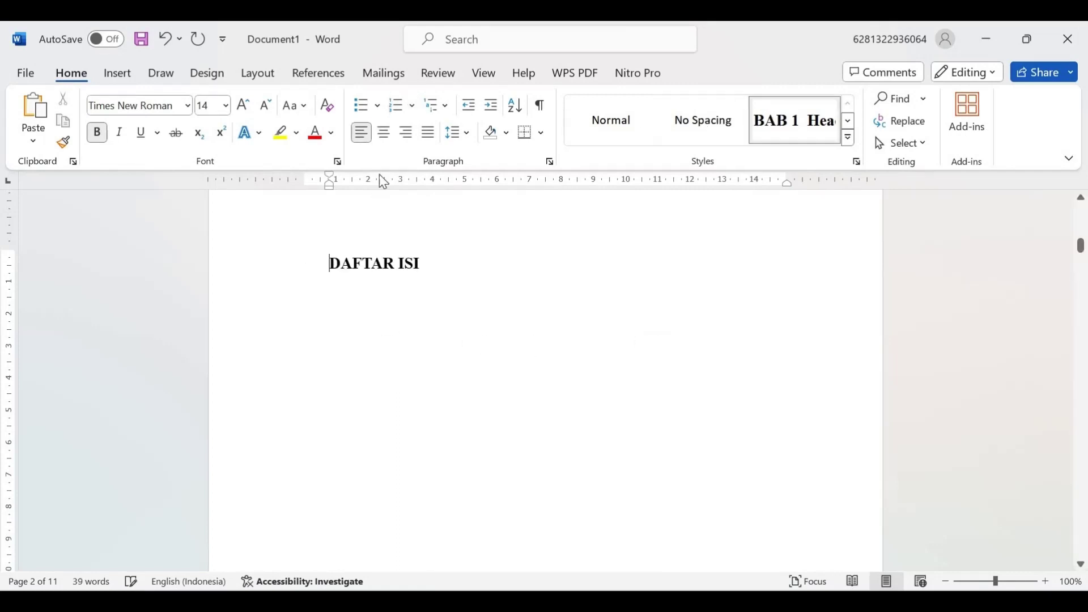
left_click(384, 134)
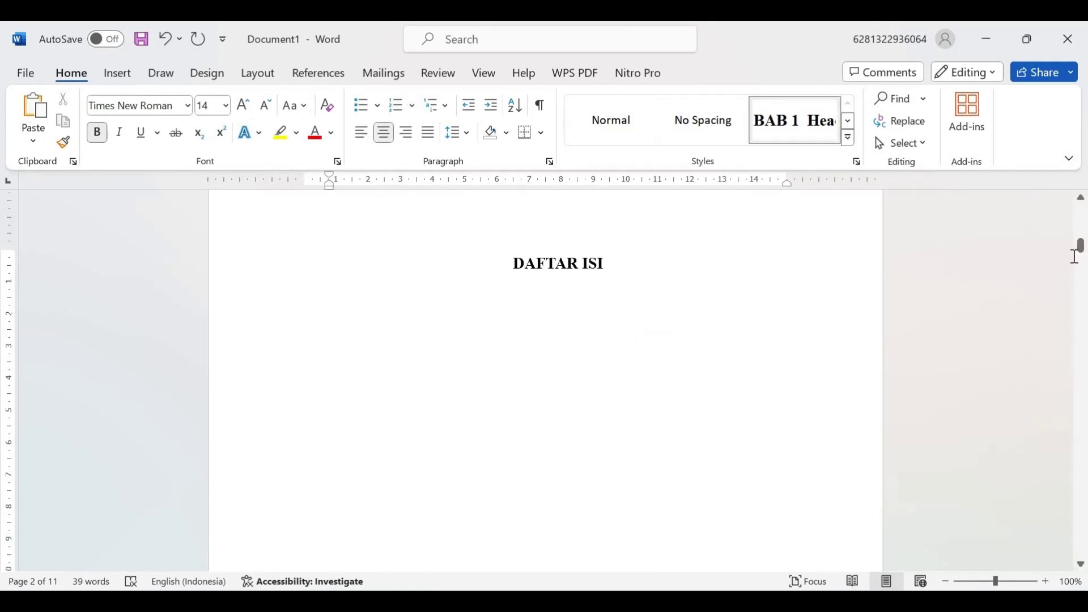
Step: Format the "DAFTAR TABEL" title as Heading 1, remove its BAB number and center it
left_click_drag(1081, 253, 1081, 270)
left_click(485, 468)
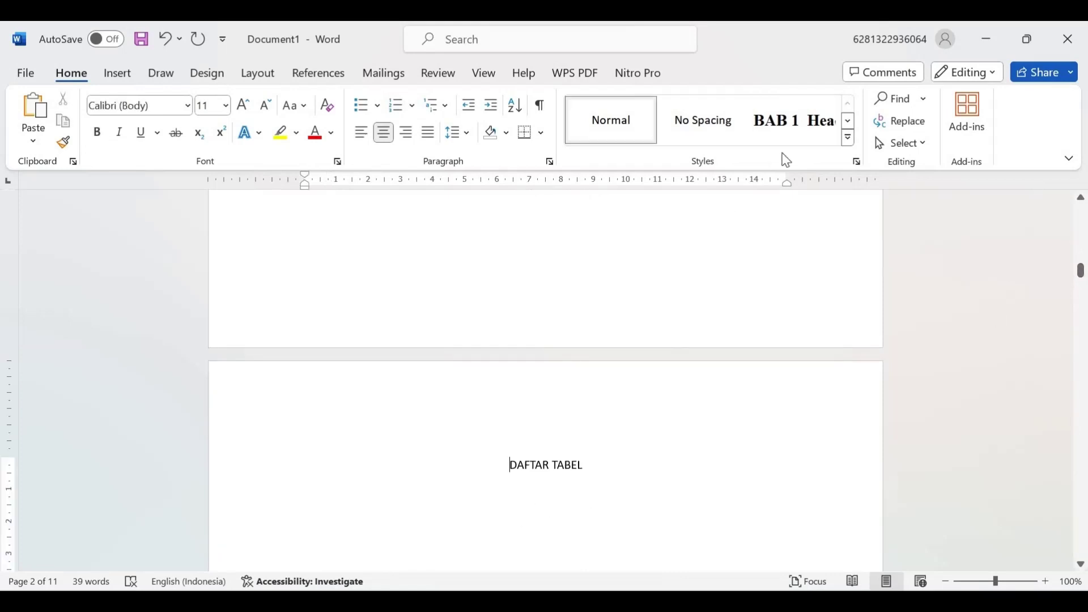
left_click(785, 127)
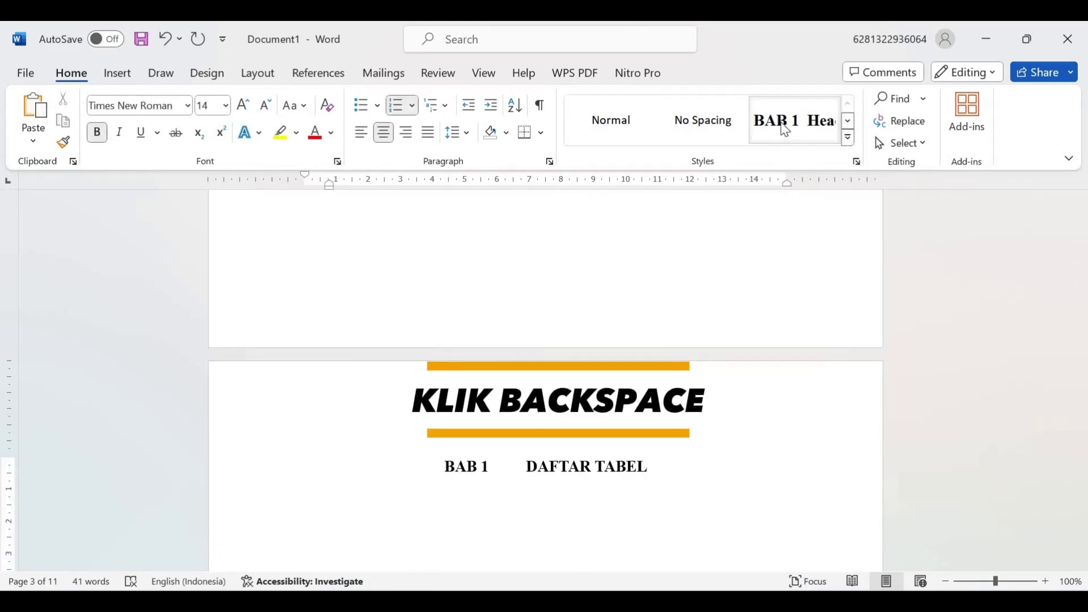
key("BackSpace")
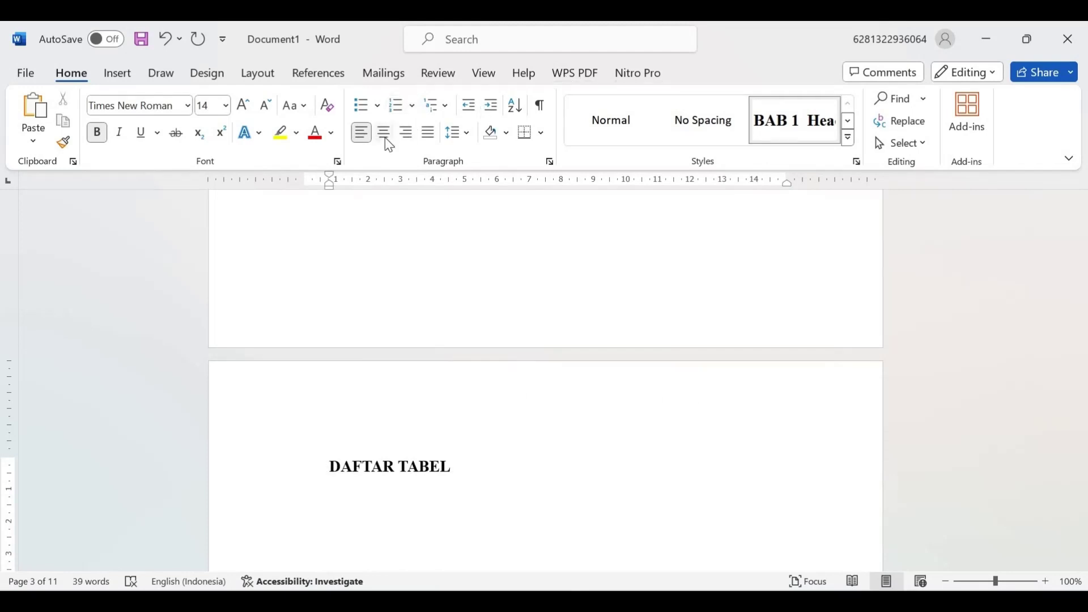
left_click(385, 138)
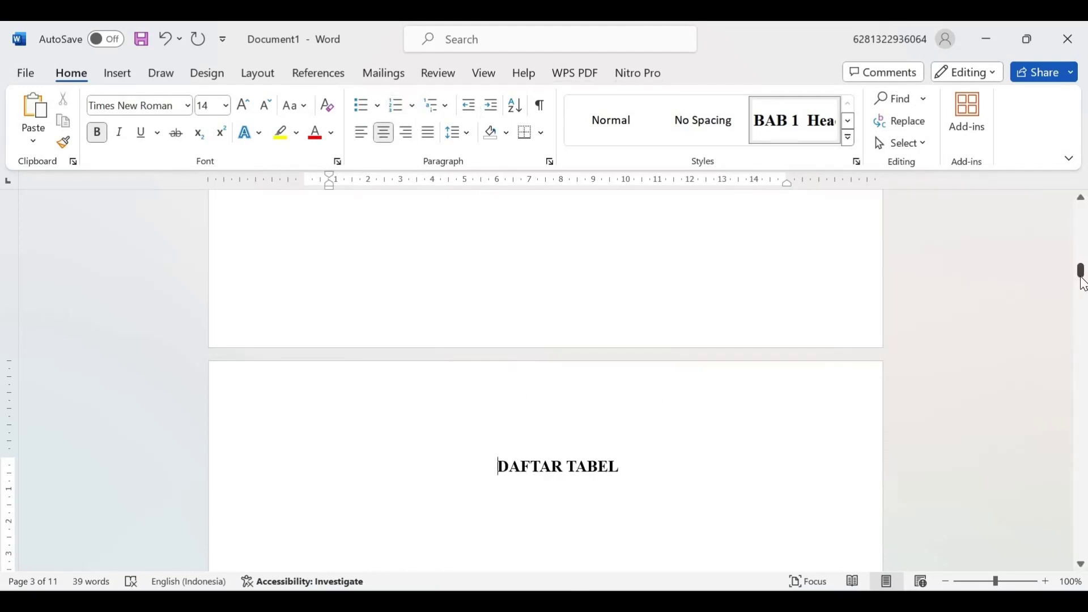
Step: Format the "DAFTAR GAMBAR" title as Heading 1, remove its BAB number and center it
left_click_drag(1083, 293, 1083, 325)
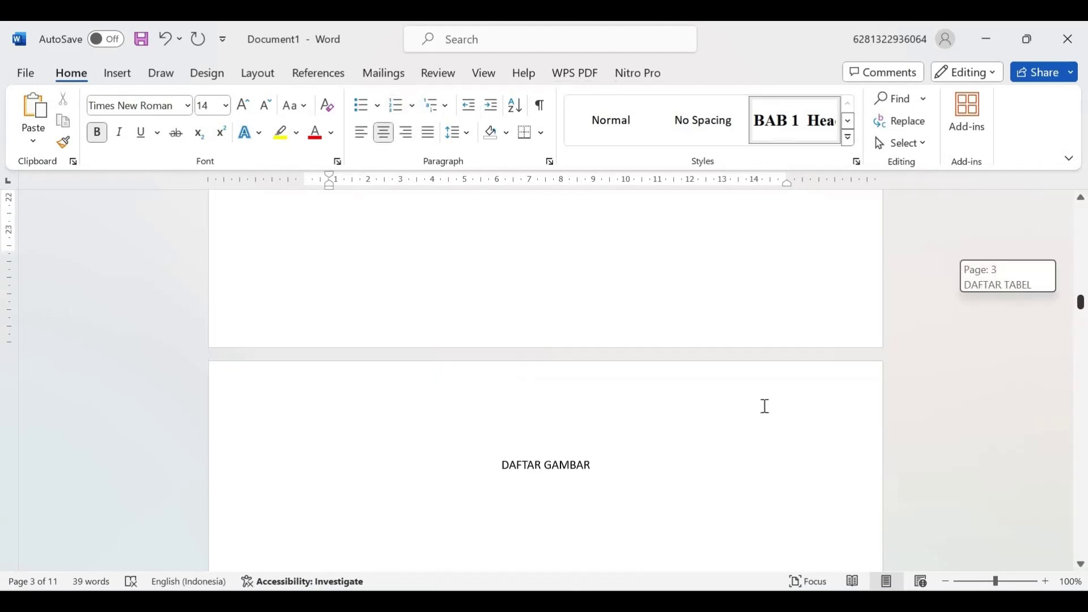
left_click(496, 472)
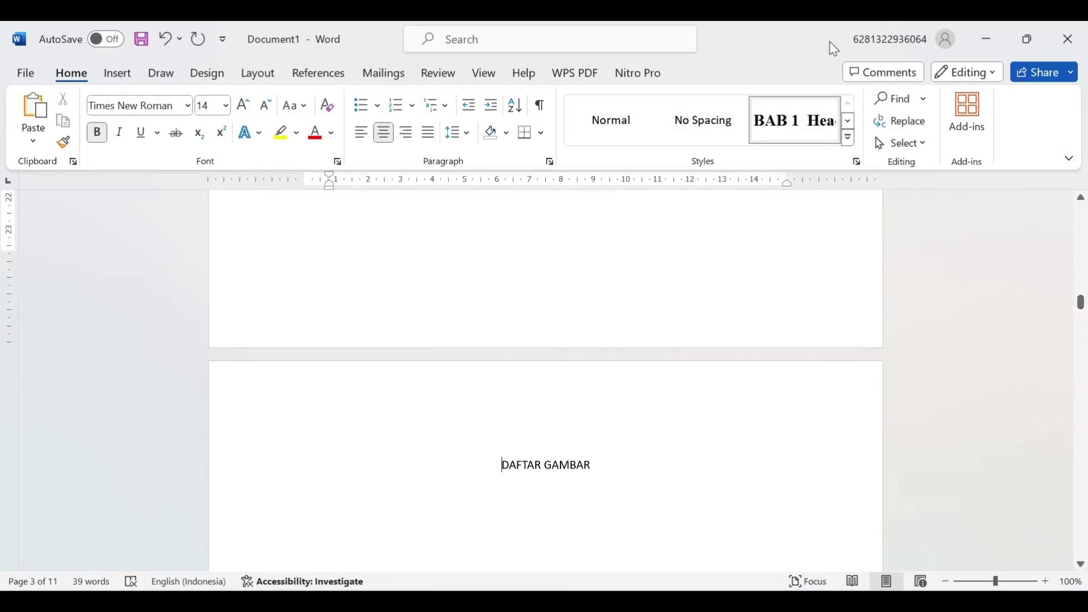
left_click(793, 129)
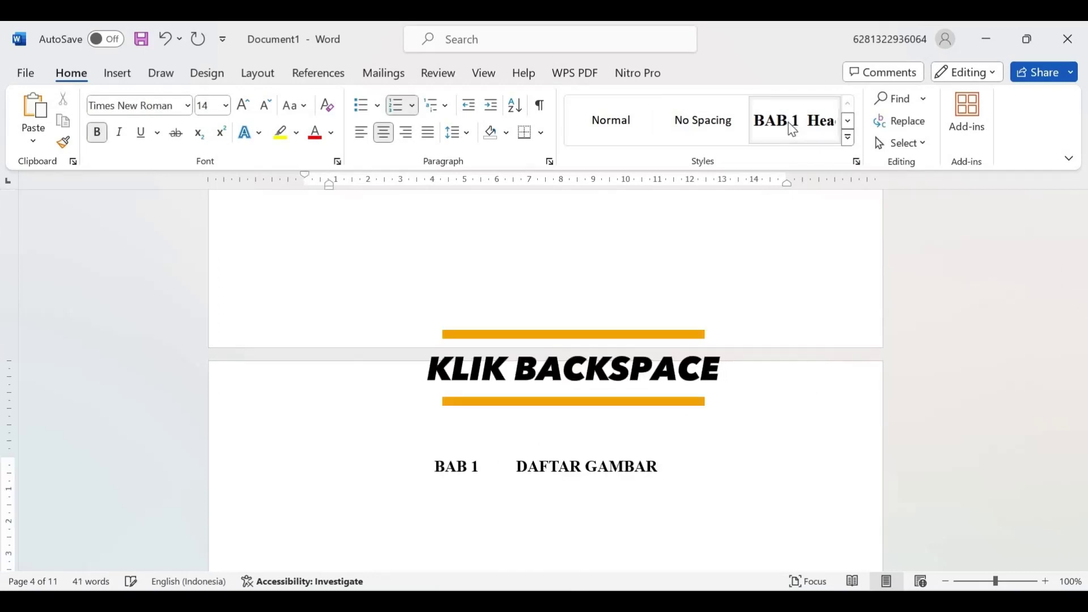
key("BackSpace")
left_click(610, 124)
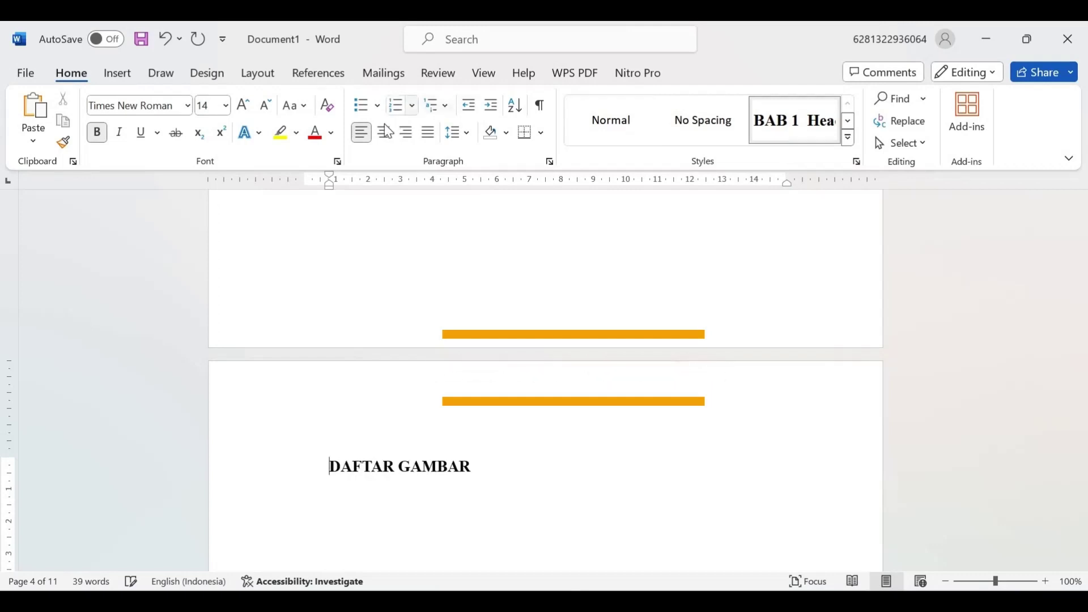
key("ctrl+e")
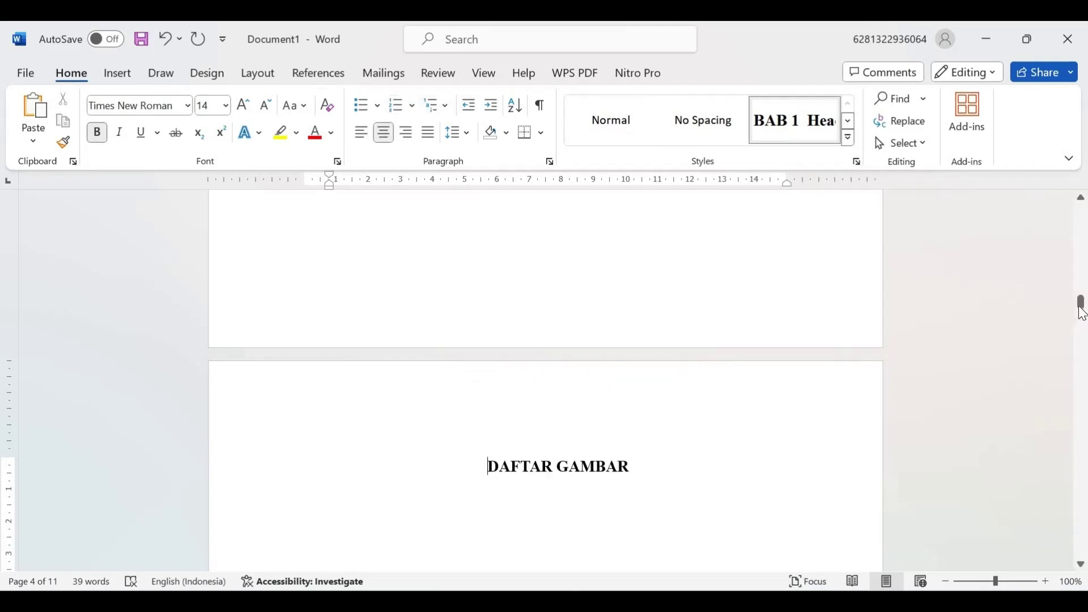
Step: Add the left-aligned lines "Latar Belakang", "Identifikasi", "Rumusan", "Tujuan" and "Batasan Masalah" below the BAB 1 PENDAHULUAN heading
left_click_drag(1081, 308, 1084, 347)
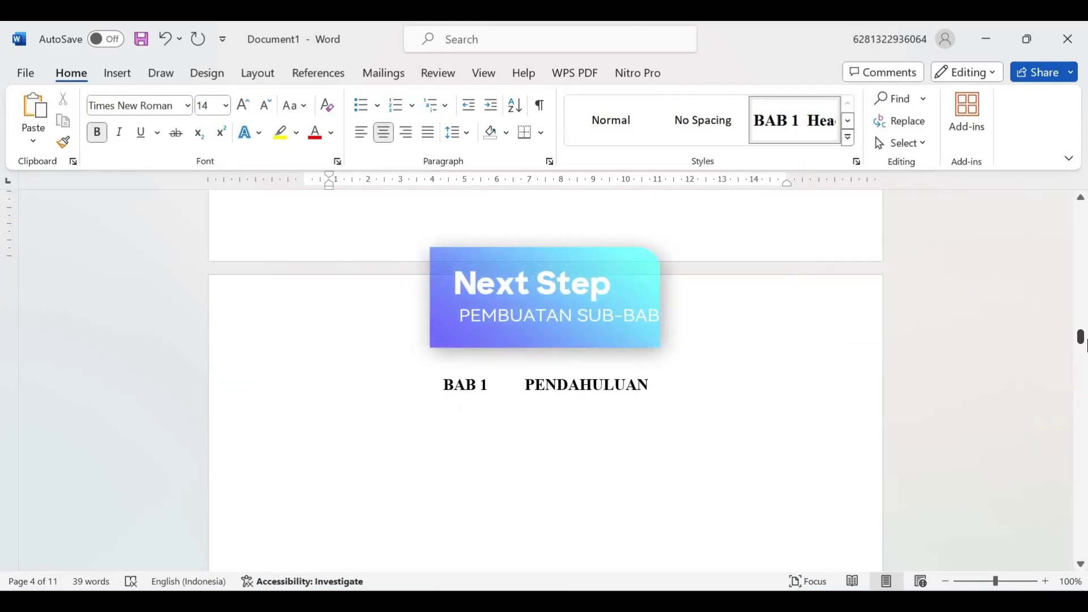
left_click(590, 478)
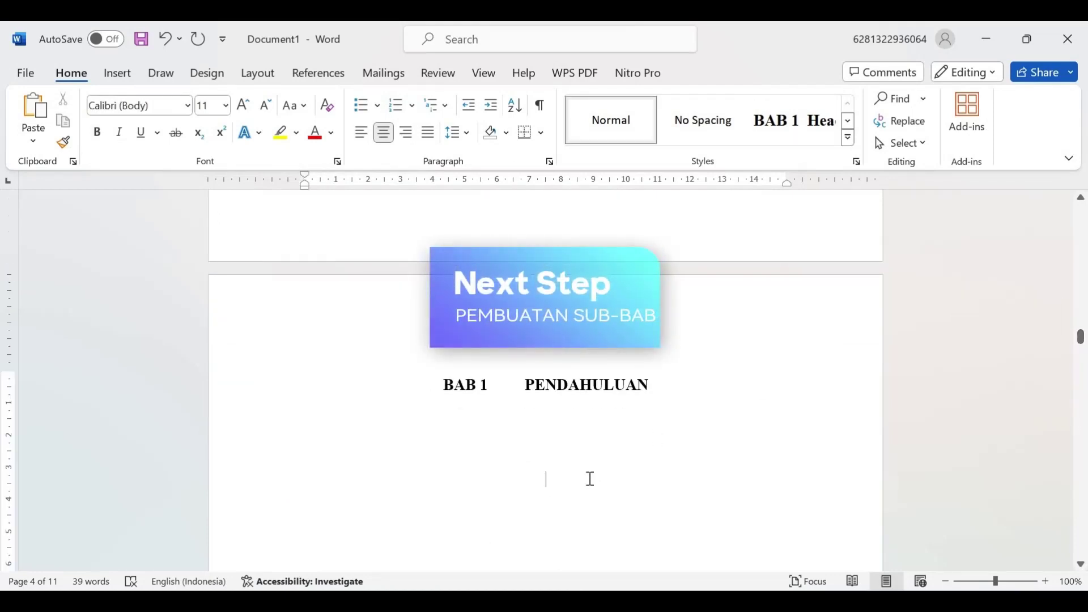
left_click(362, 134)
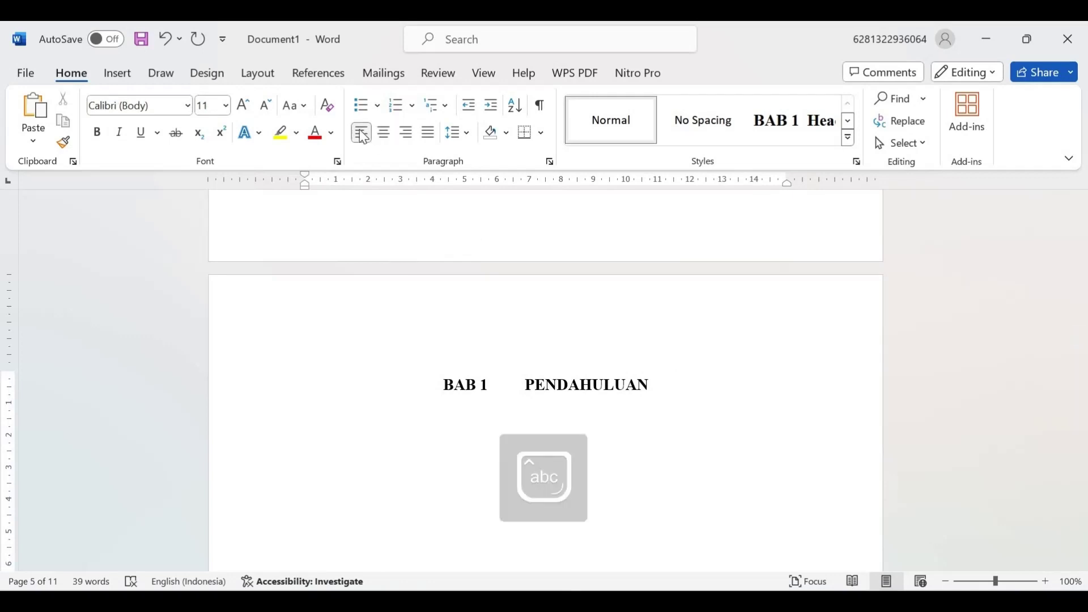
type("Latar Belakang")
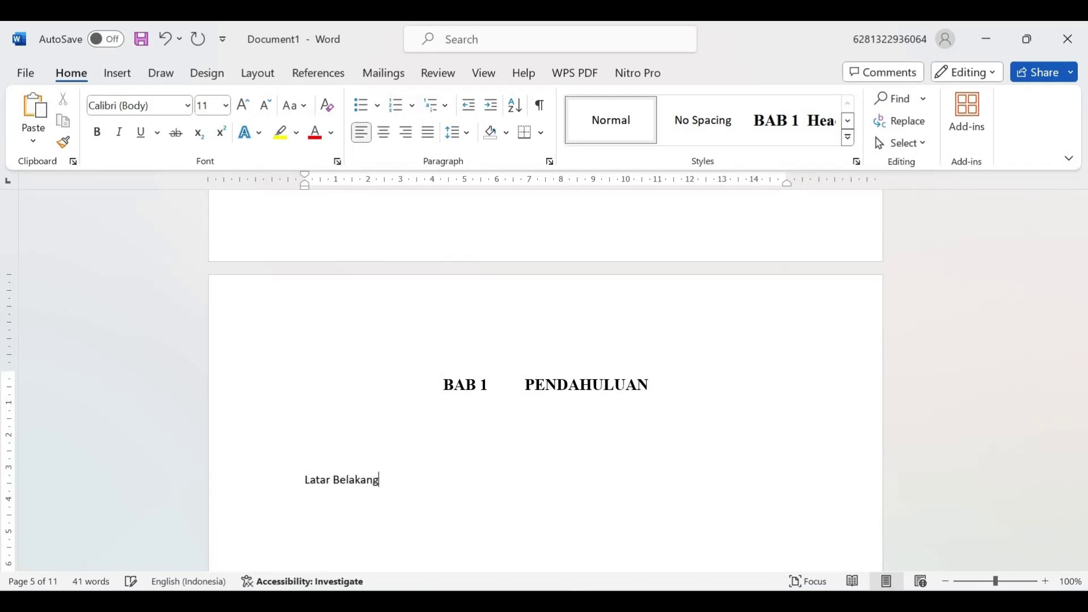
key("Return")
type("Identifika")
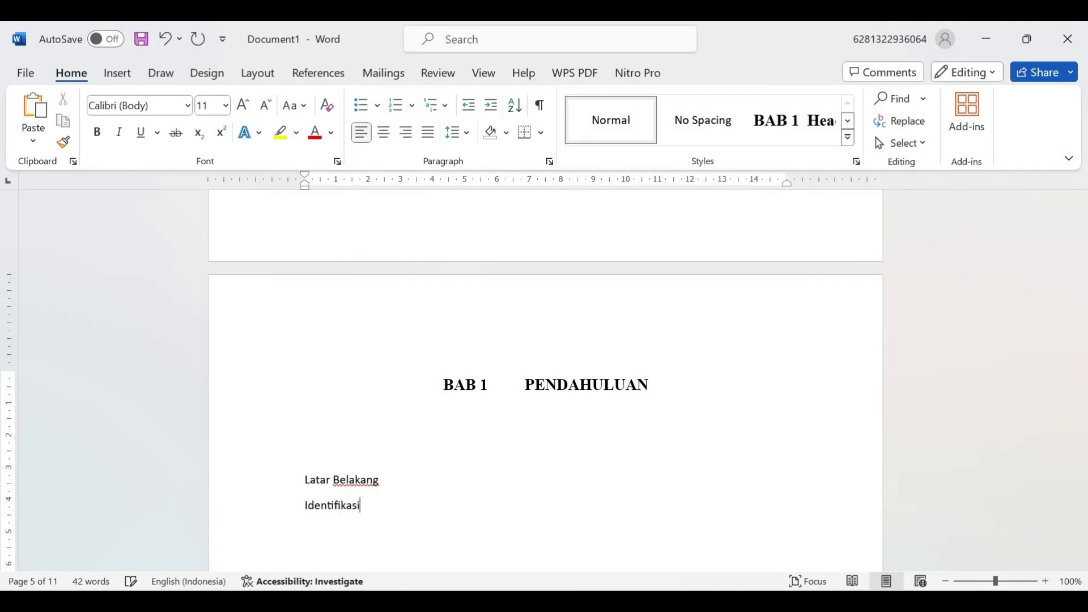
type("si")
key("Return")
type("Rumusan ")
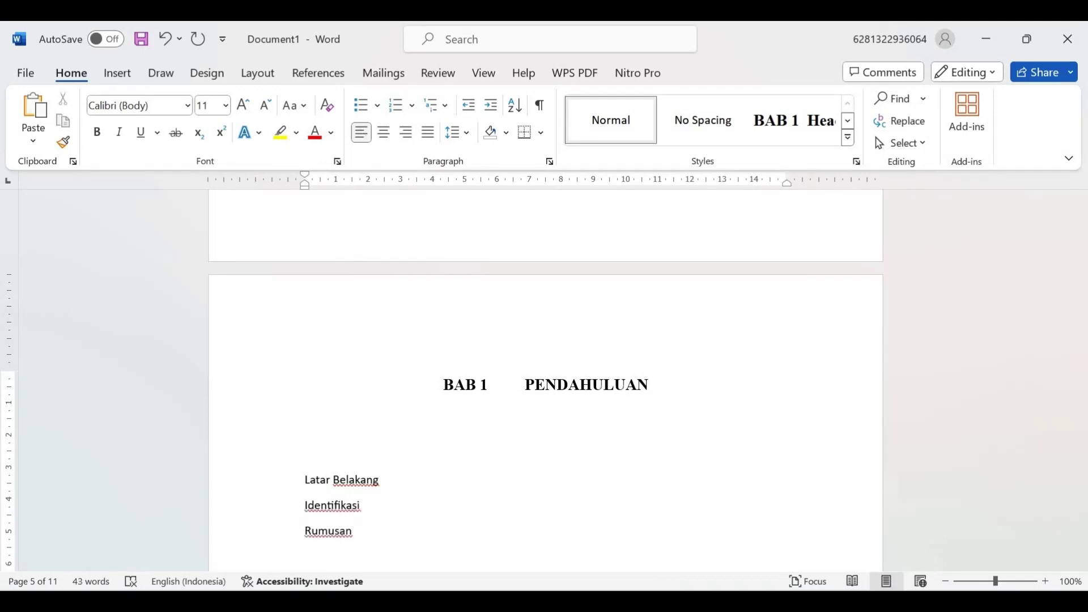
type("Tujuan")
key("Return")
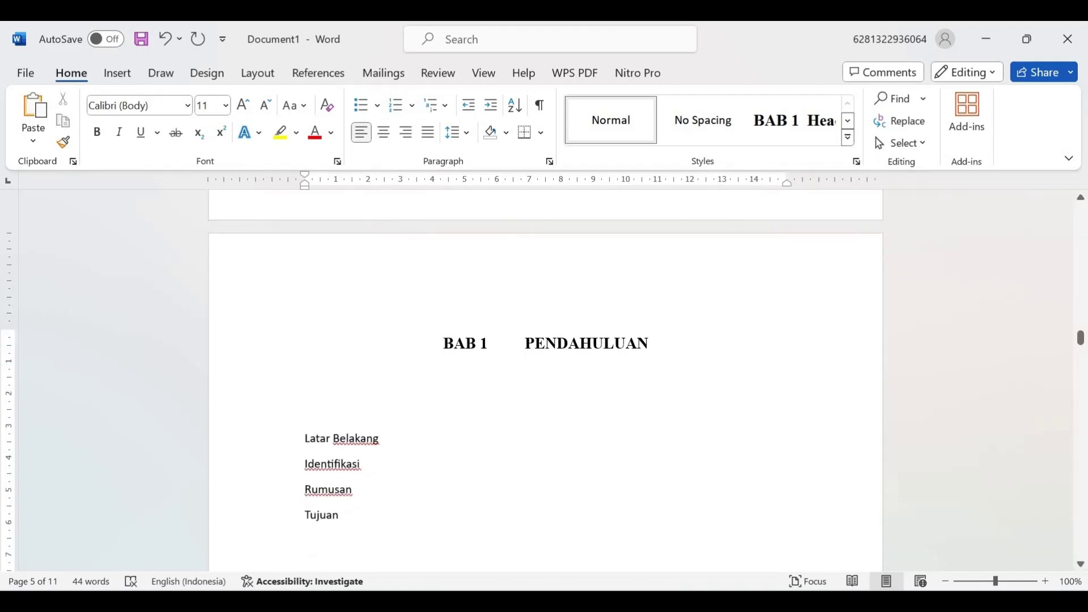
type("Batasa")
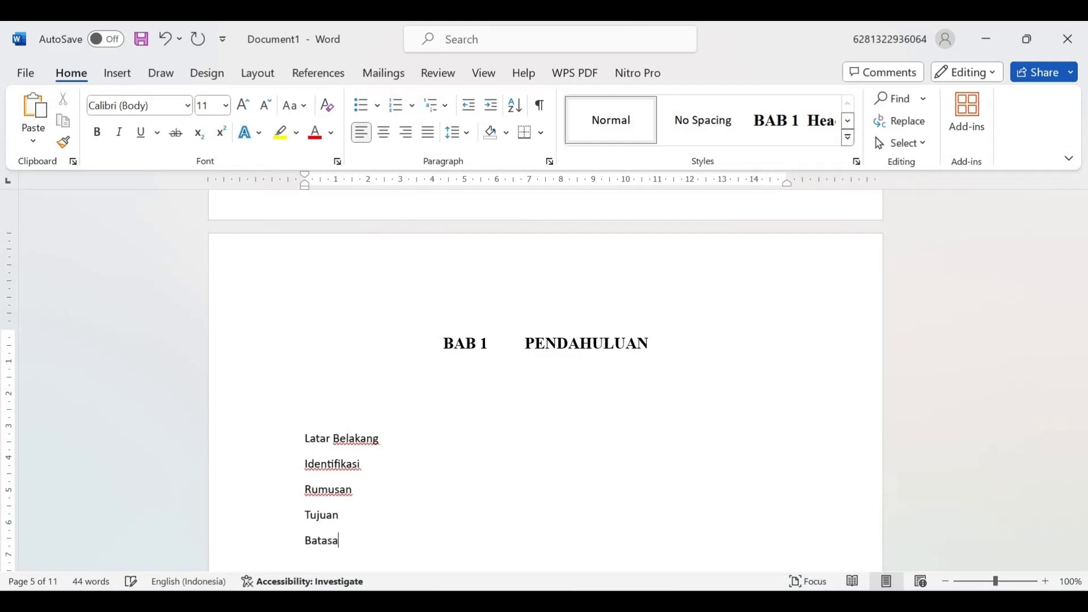
type("n Masalah")
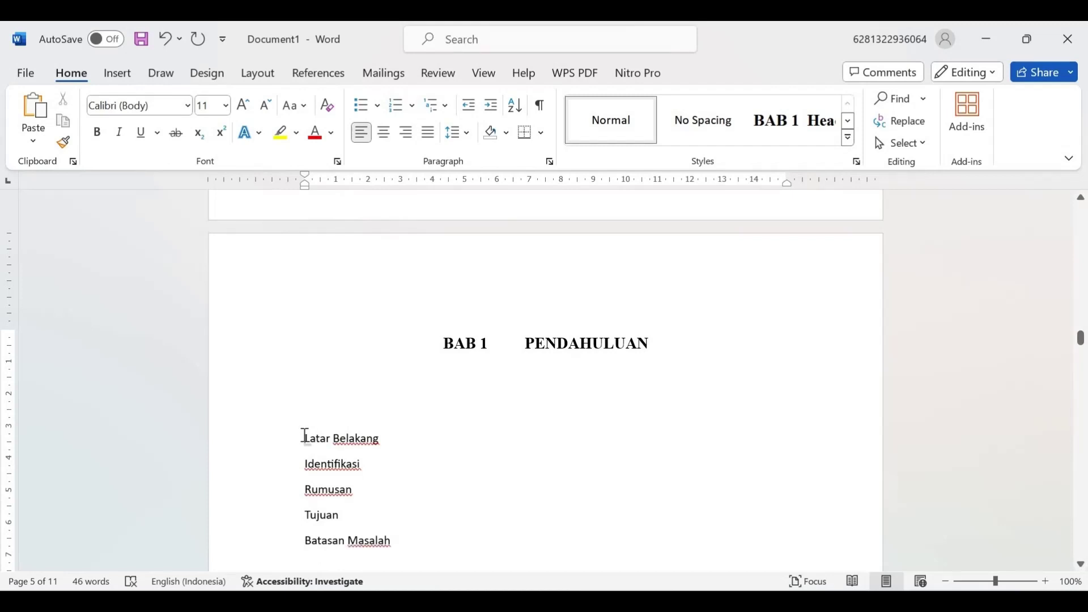
Step: Apply the Heading 2 style to the five lines from "Latar Belakang" to "Batasan Masalah"
left_click_drag(304, 437, 396, 543)
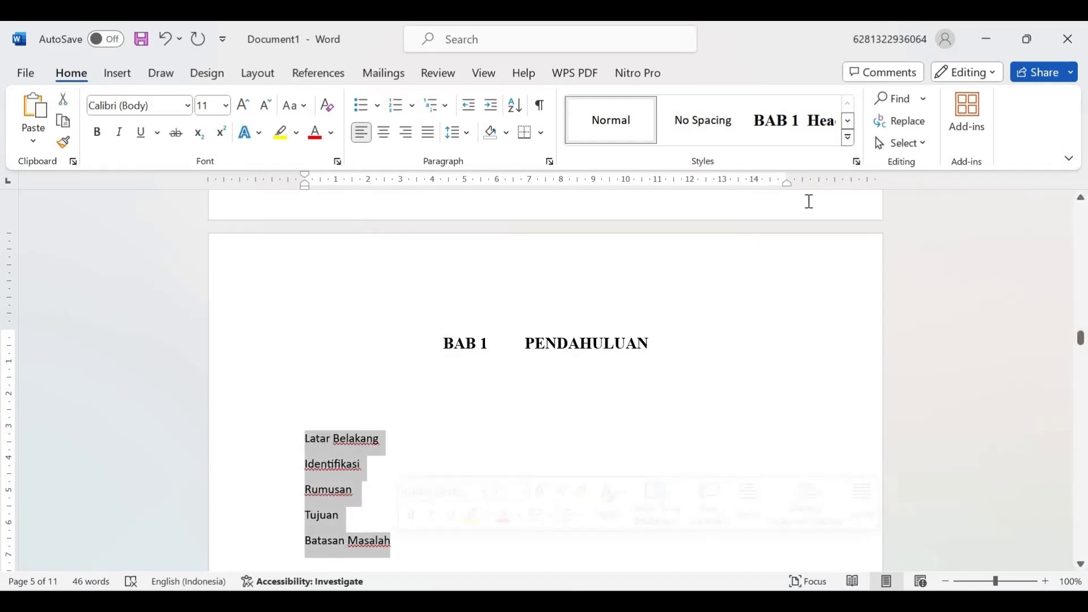
left_click(848, 122)
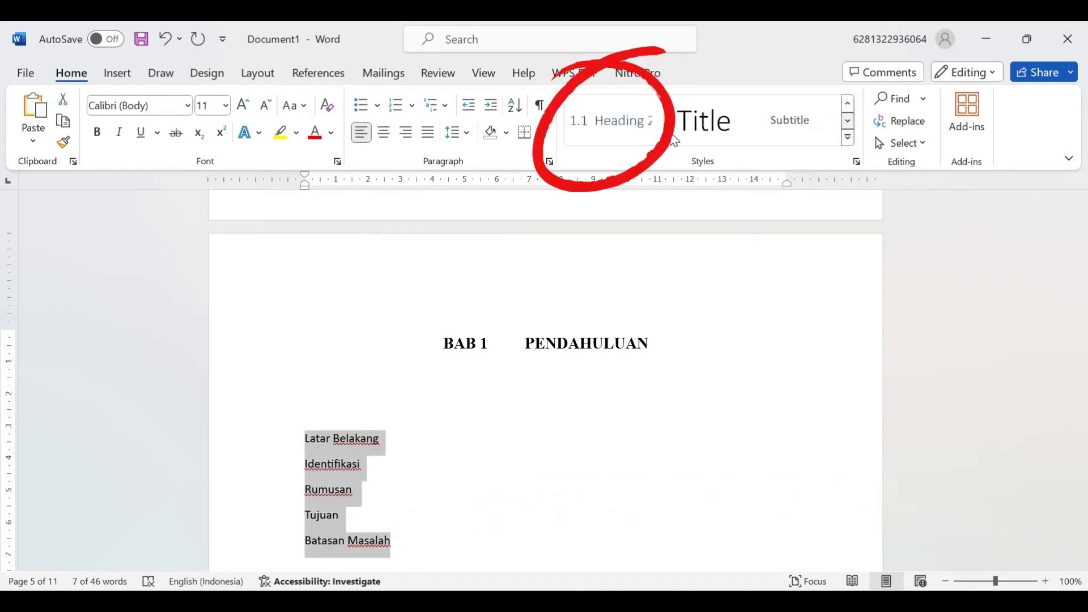
left_click(636, 135)
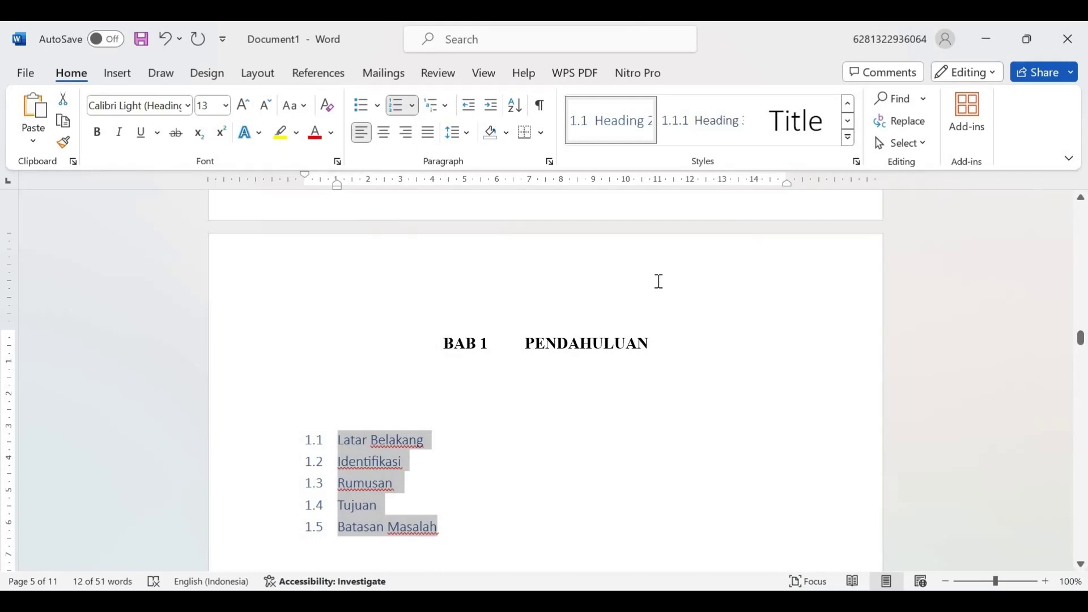
Step: Modify the Heading 2 style to Times New Roman, 12 pt, bold, with Automatic font color
right_click(600, 123)
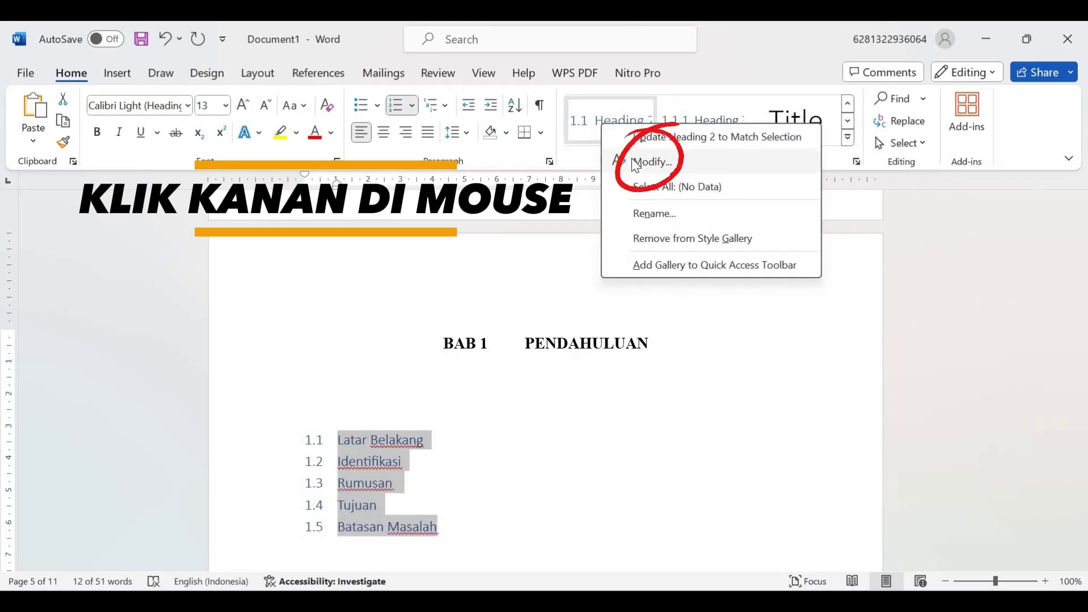
left_click(636, 165)
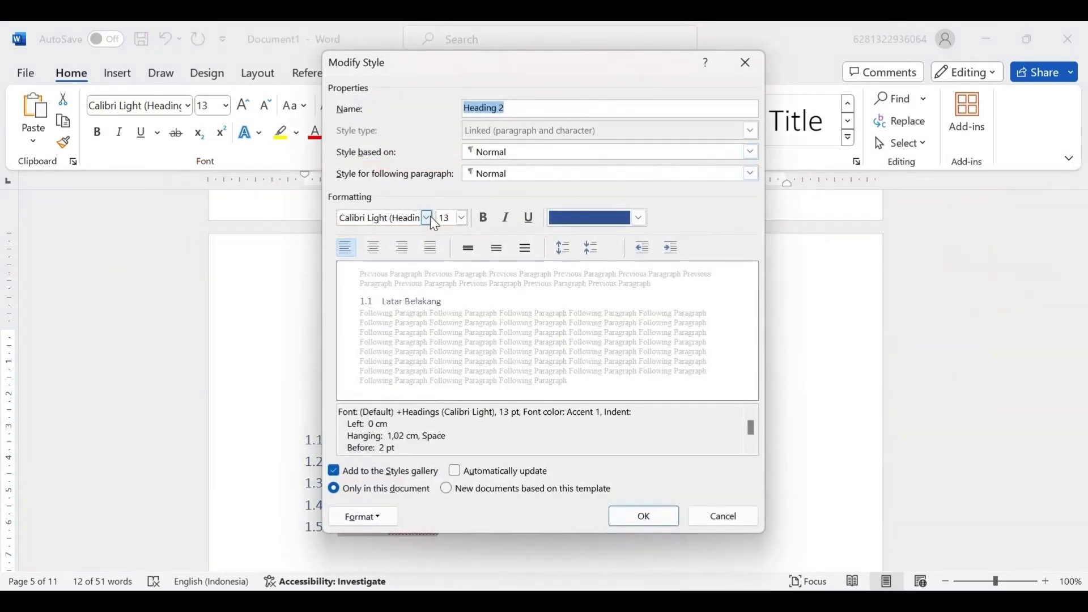
left_click(428, 217)
left_click(384, 278)
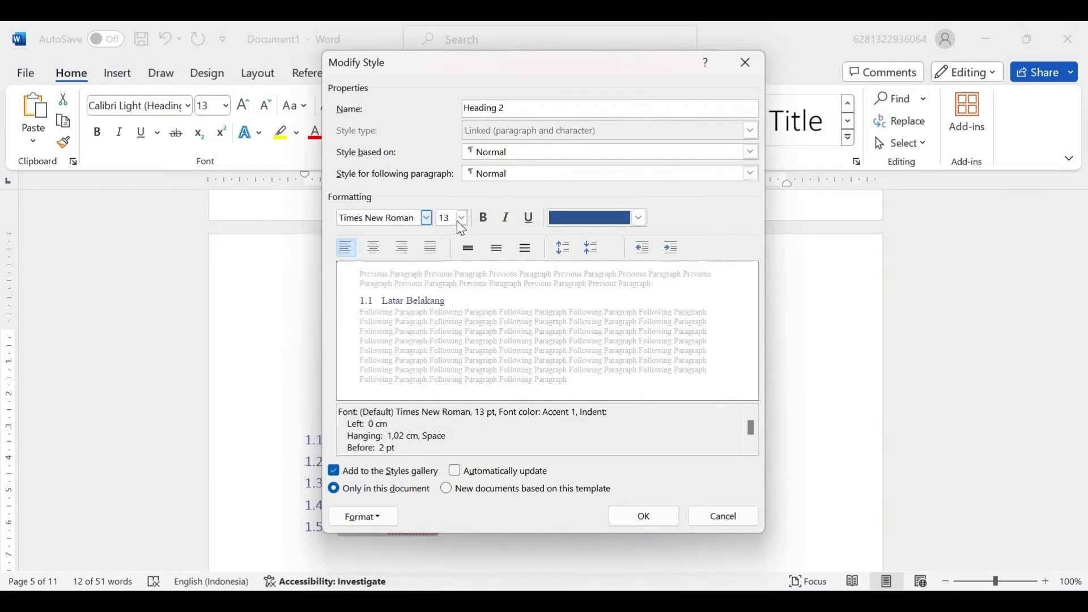
left_click(461, 219)
left_click(461, 219)
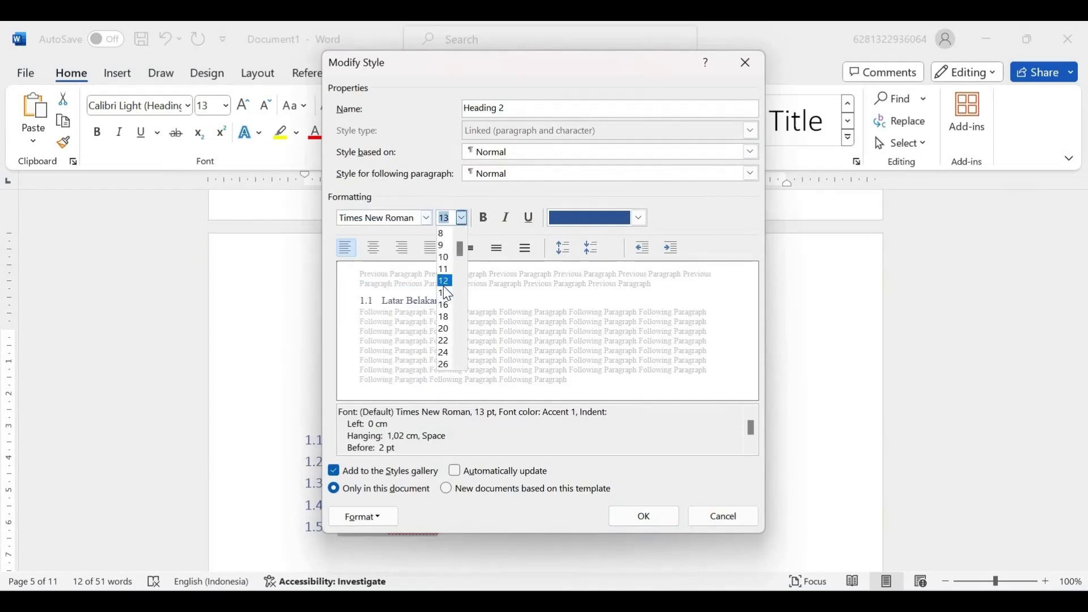
left_click(445, 281)
left_click(483, 218)
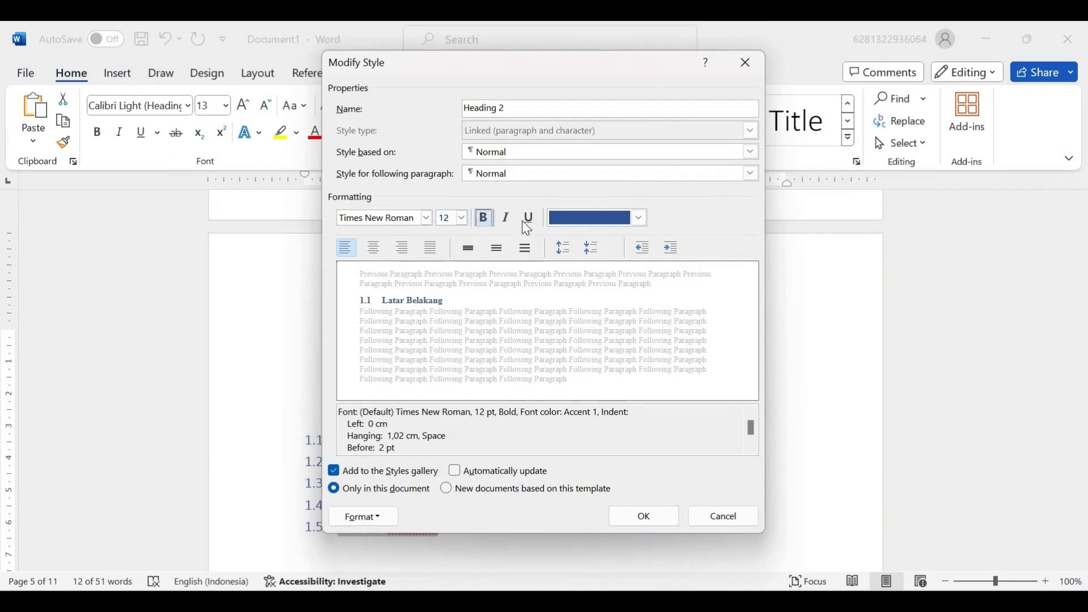
left_click(570, 226)
left_click(576, 240)
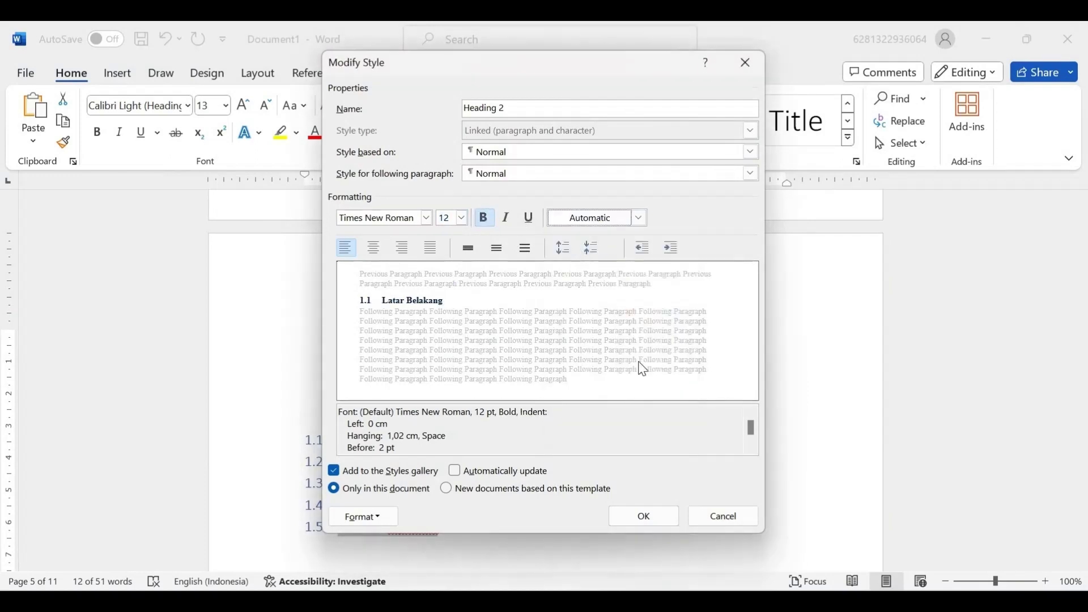
left_click(651, 516)
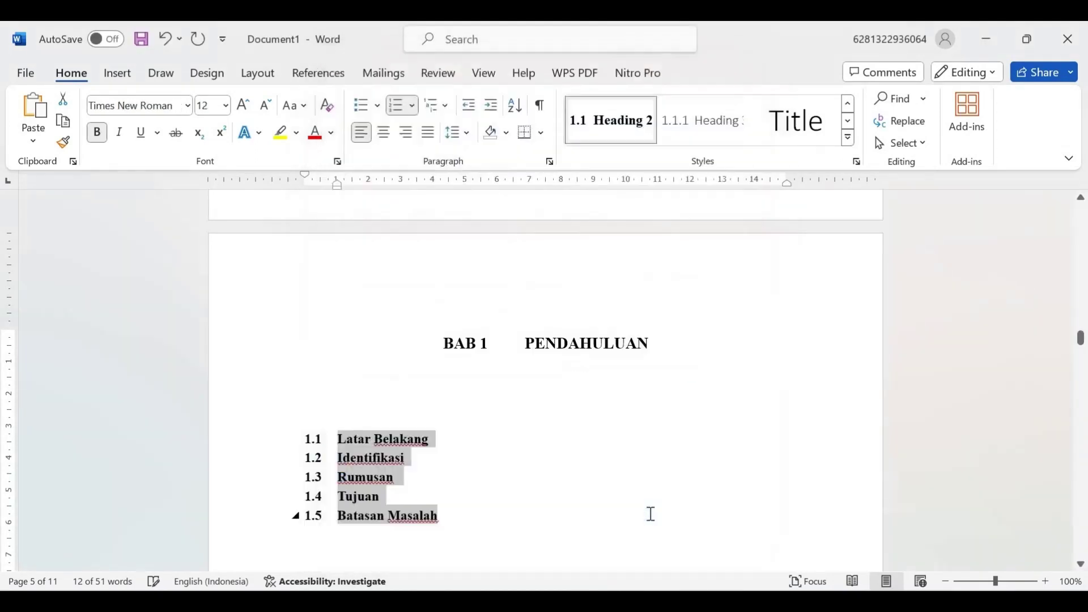
Step: Insert three blank lines beneath each of the sub-chapters "Latar Belakang" and "Identifikasi"
left_click(447, 434)
key("Return")
key("Return")
key("Return")
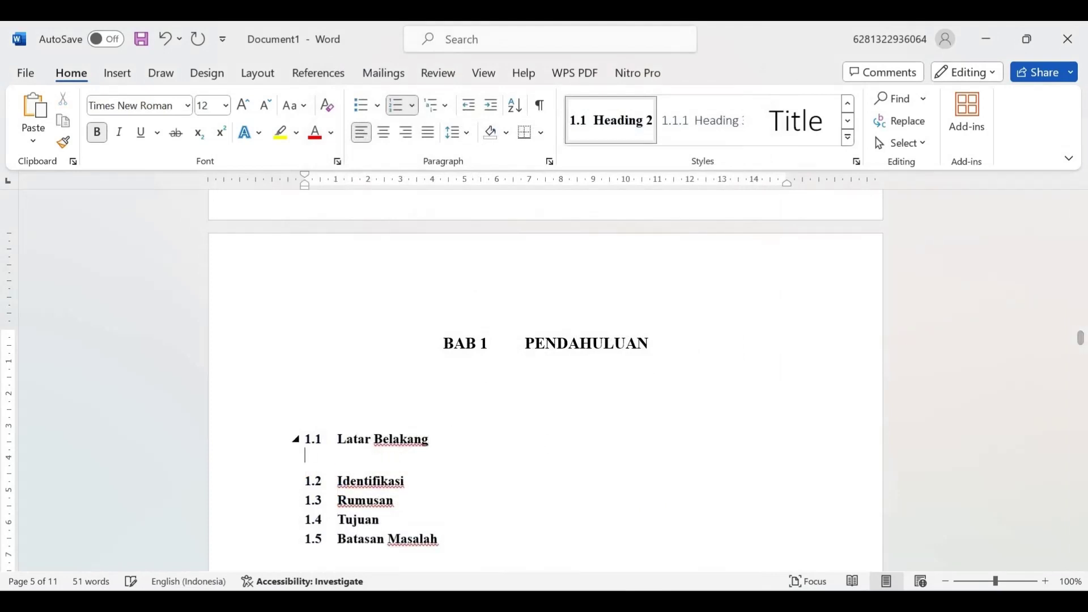
left_click(434, 534)
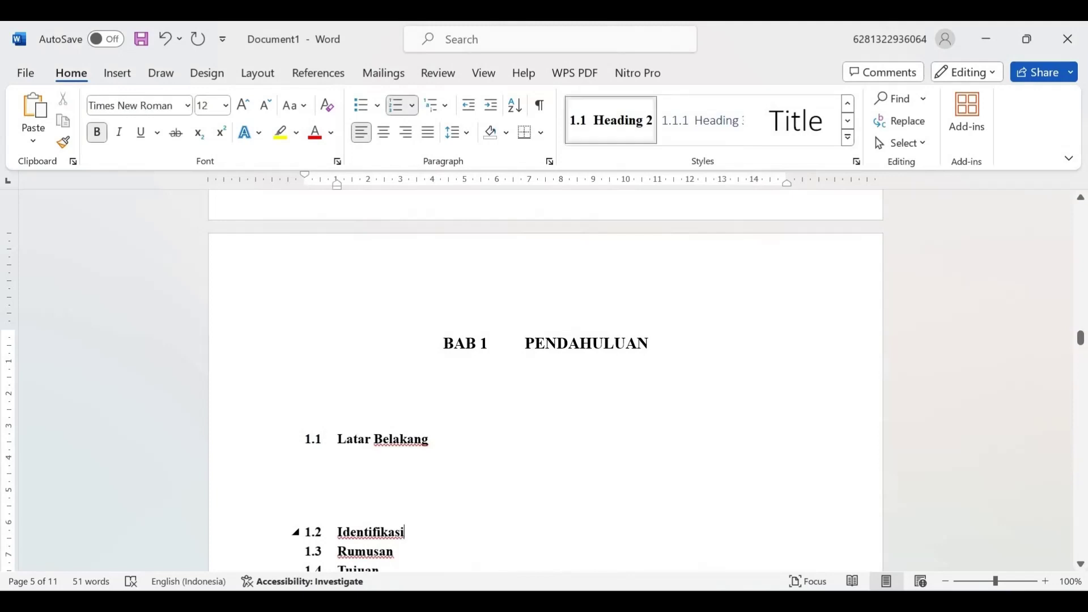
left_click(294, 532)
scroll(675, 505, "down", 1)
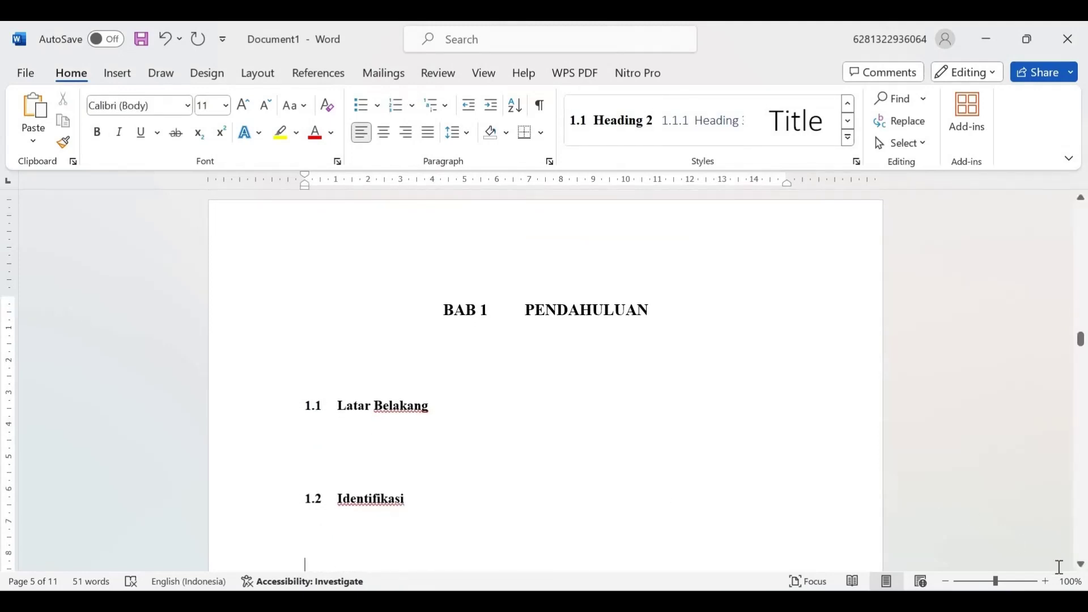
scroll(1080, 571, "down", 6)
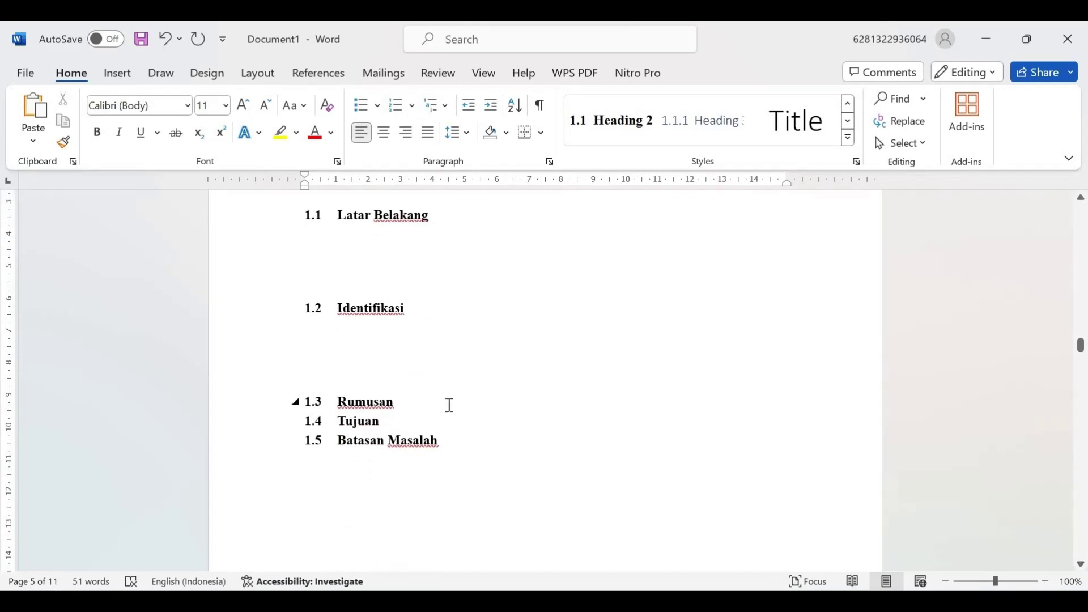
Step: Insert the same blank-line spacing beneath the sub-chapters "Rumusan" and "Tujuan"
left_click(450, 405)
key("Return")
key("Return")
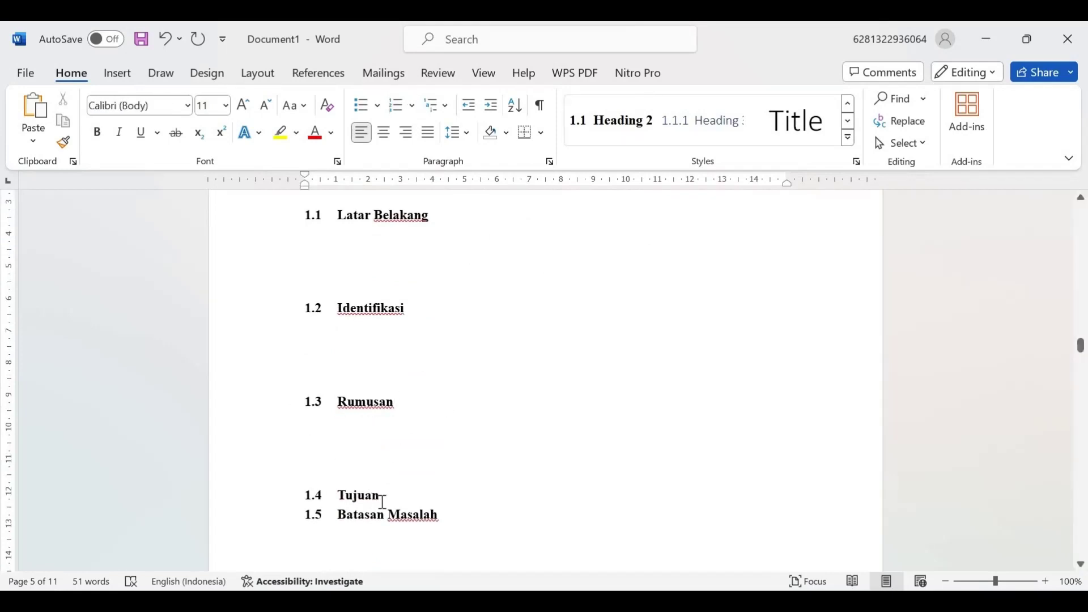
left_click(385, 502)
key("Return")
key("Return")
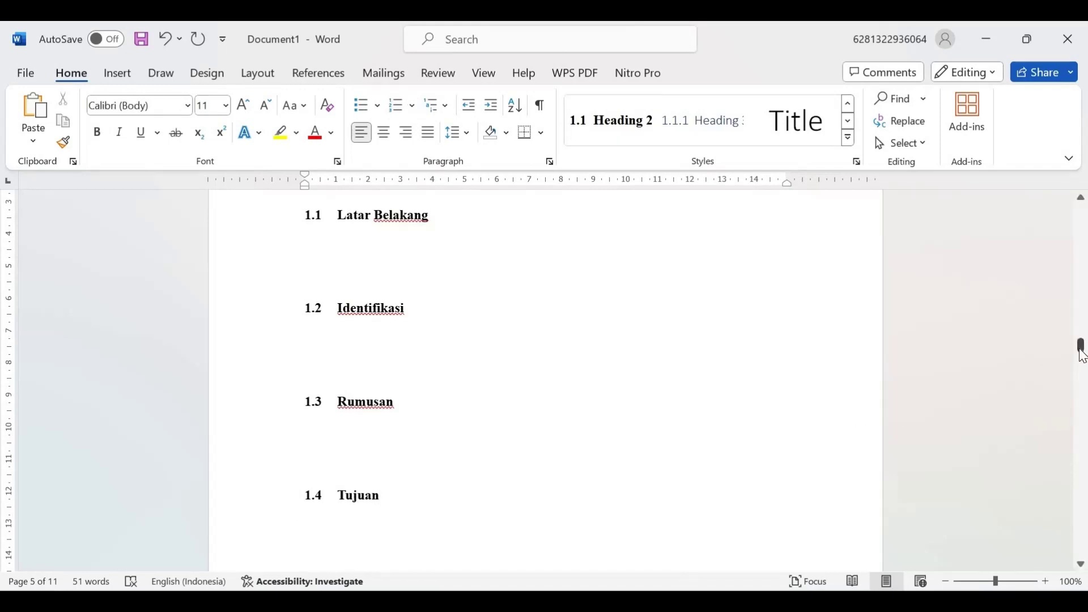
Step: Add the left-aligned lines "Penelitian Sebelumnya", "Telaah Teori", "Definisi Teologi" and "Pandangan Dasar Teologi Kristen" below the BAB 2 DASAR TEORI heading
left_click_drag(1082, 356, 1083, 381)
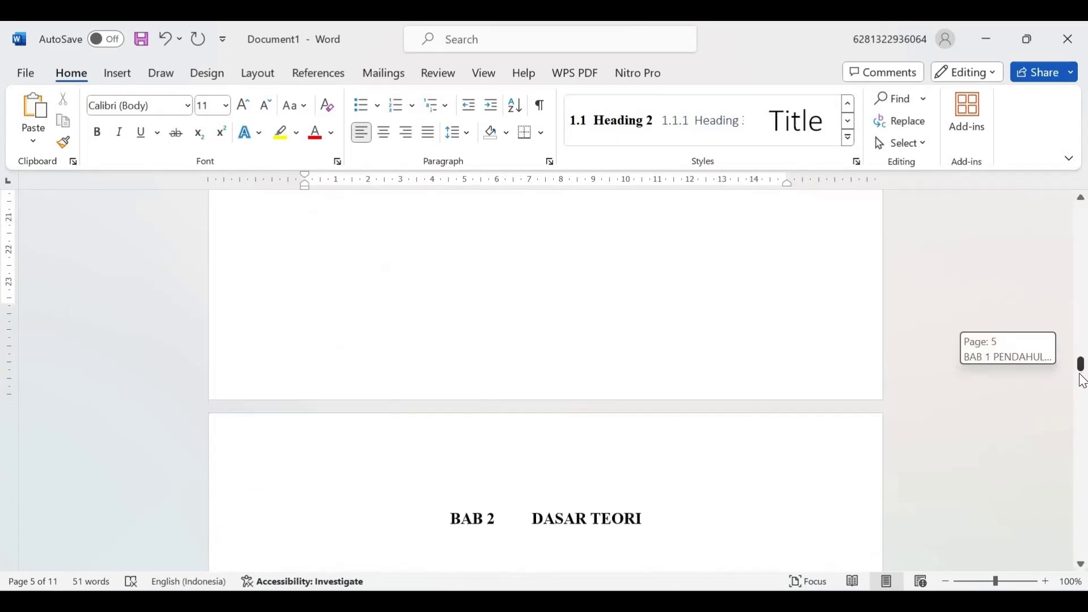
left_click(594, 421)
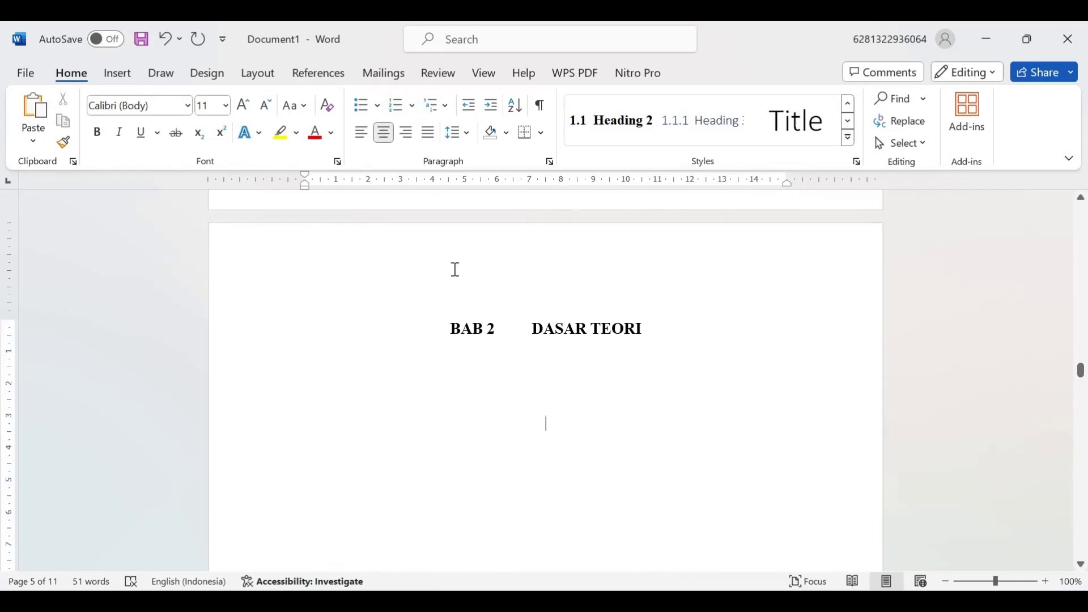
left_click(362, 135)
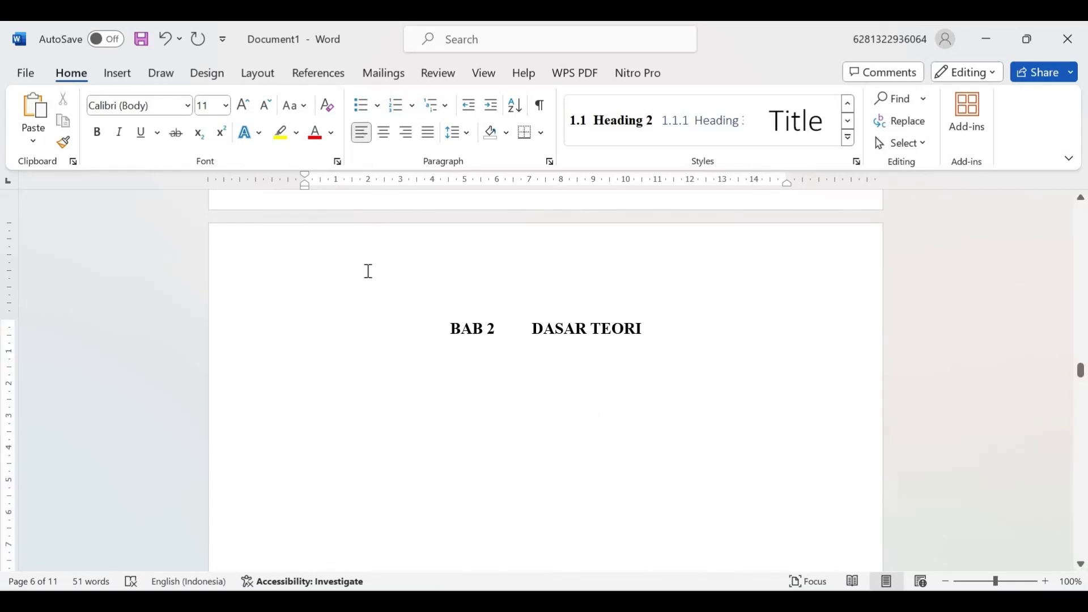
type("penel")
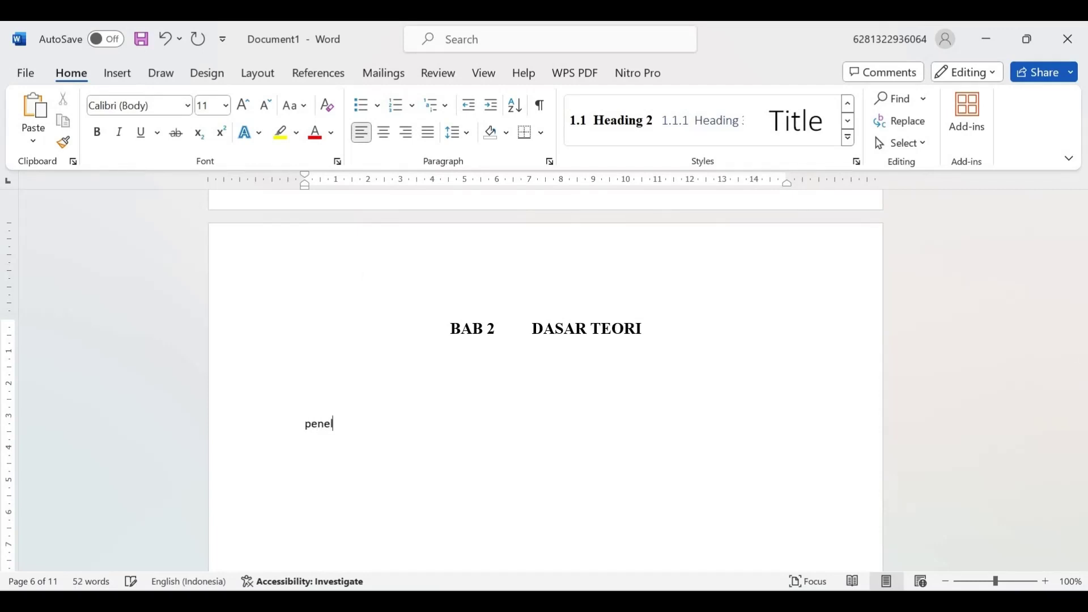
type("itian Se")
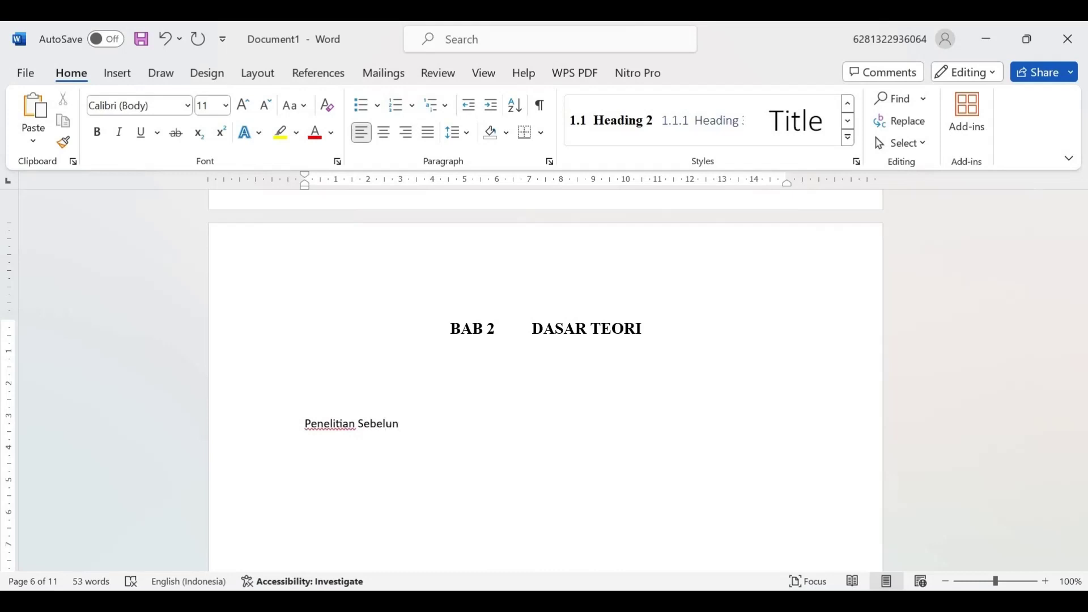
type("belumnya")
key("Return")
type("Telaah Teori")
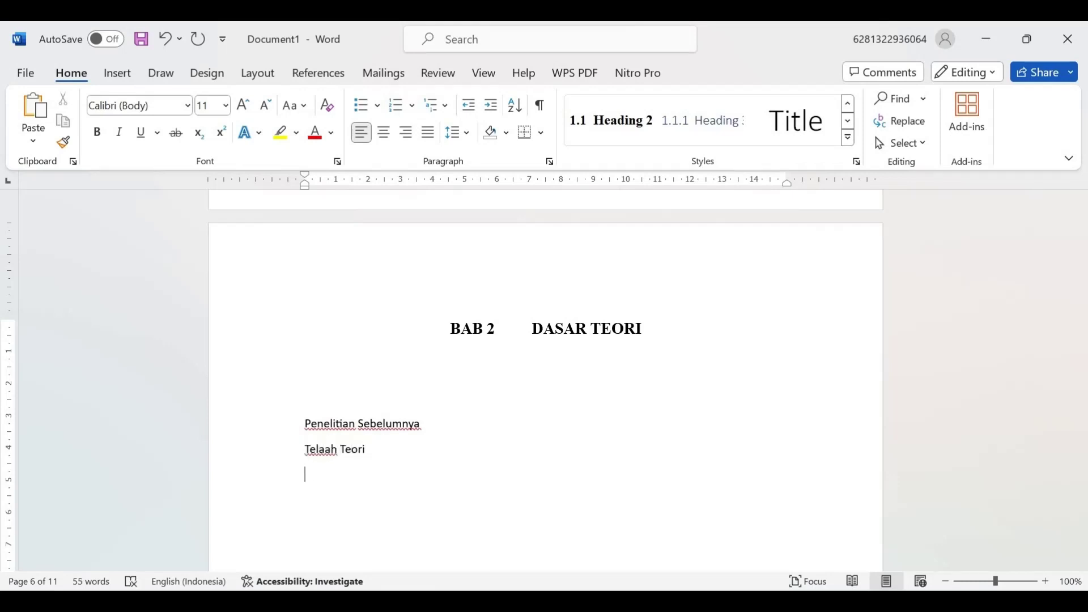
key("BackSpace")
type("inisi Teologi ")
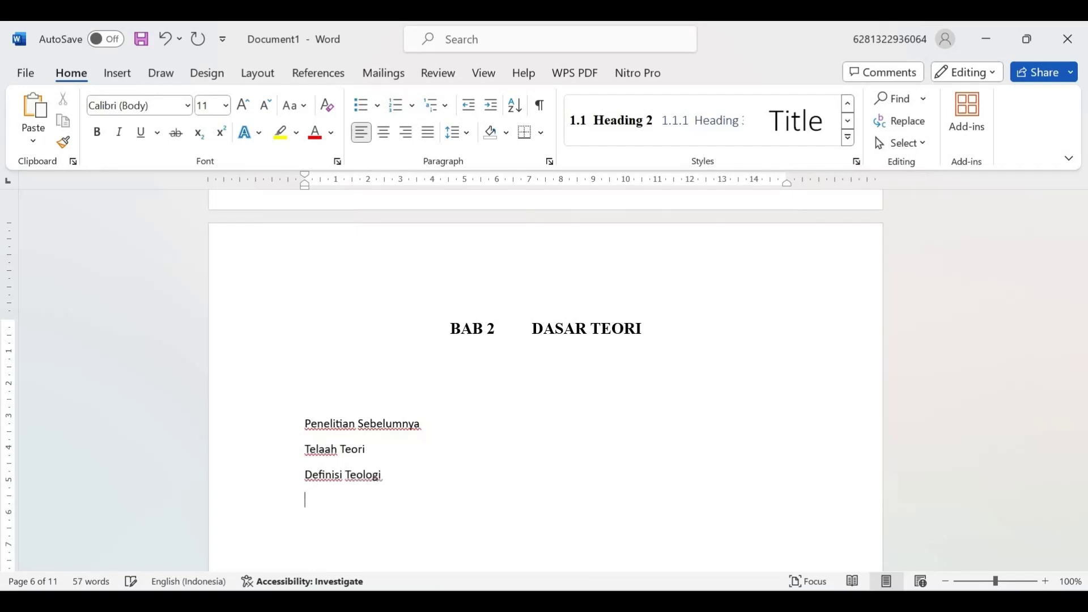
type("Pandangan Dasar Teo")
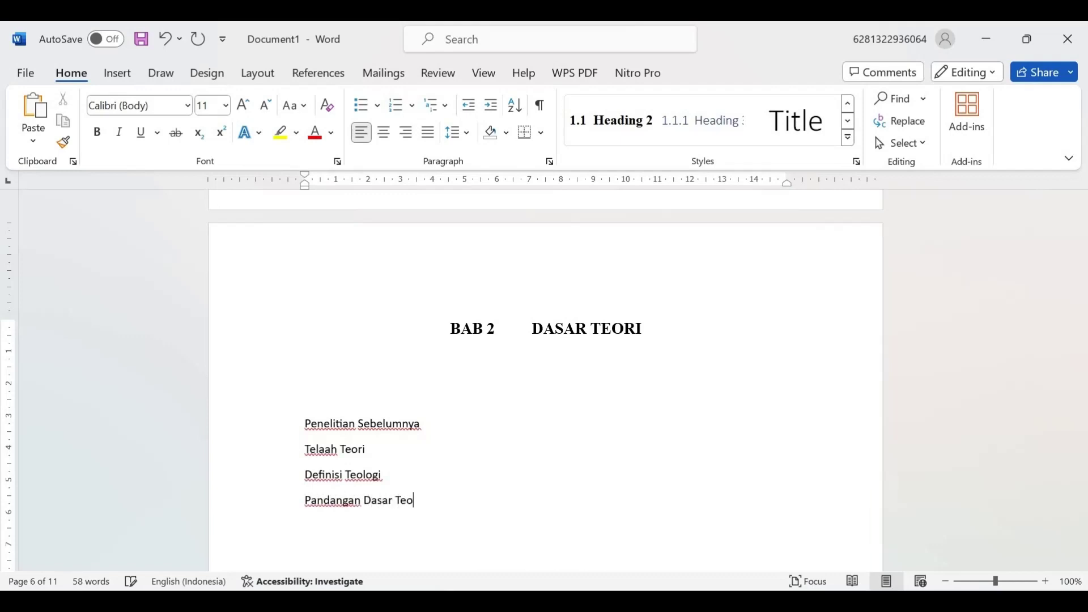
type("logi Kristen")
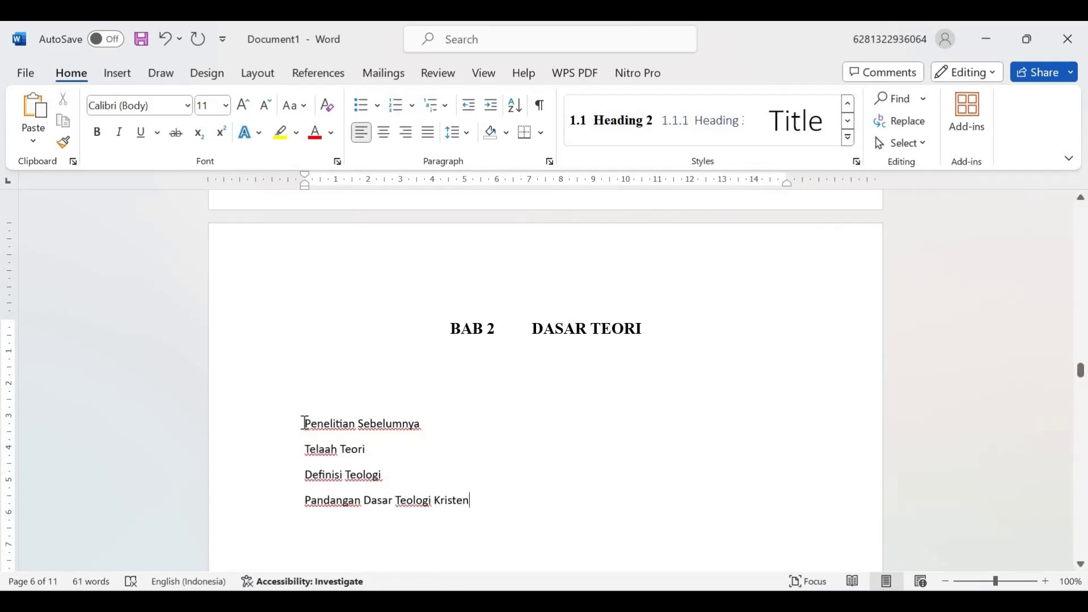
Step: Apply the Heading 2 style to the four lines under BAB 2 and insert three blank lines beneath "Penelitian Sebelumnya"
left_click_drag(304, 423, 470, 501)
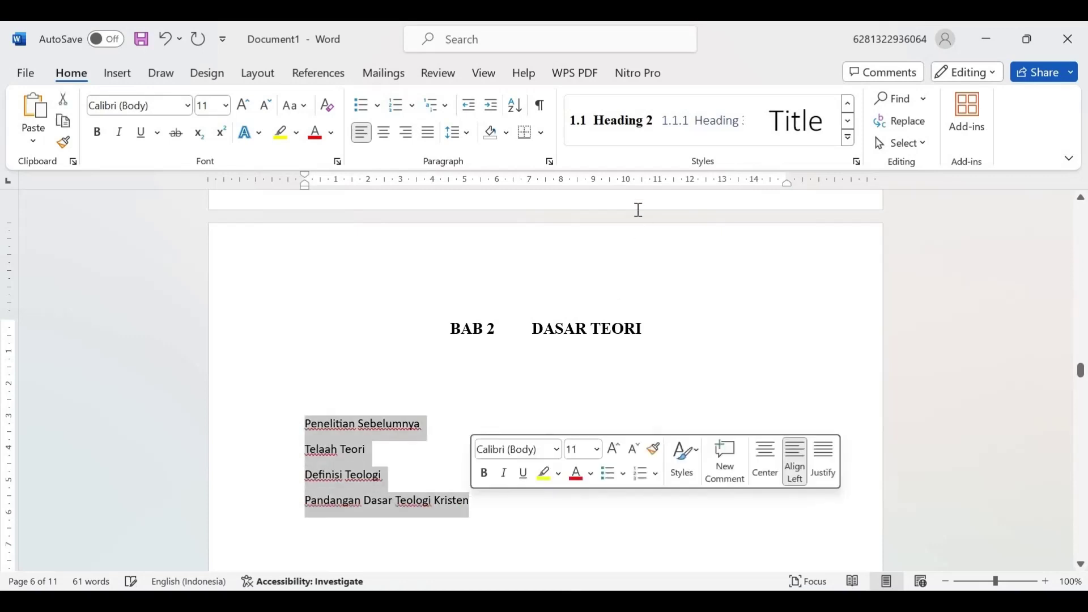
left_click(624, 126)
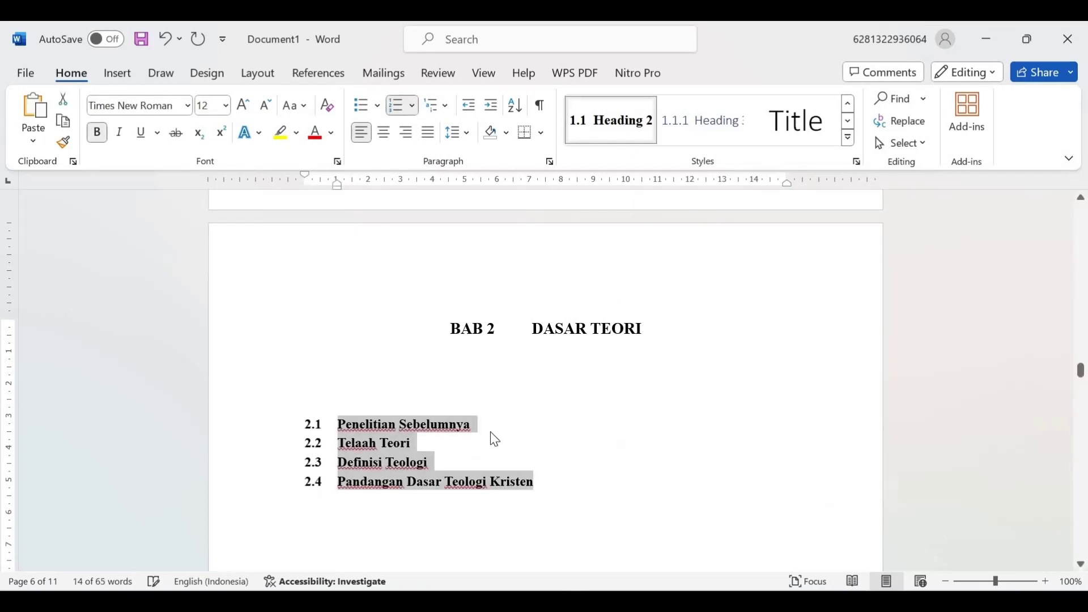
left_click(476, 424)
key("Return")
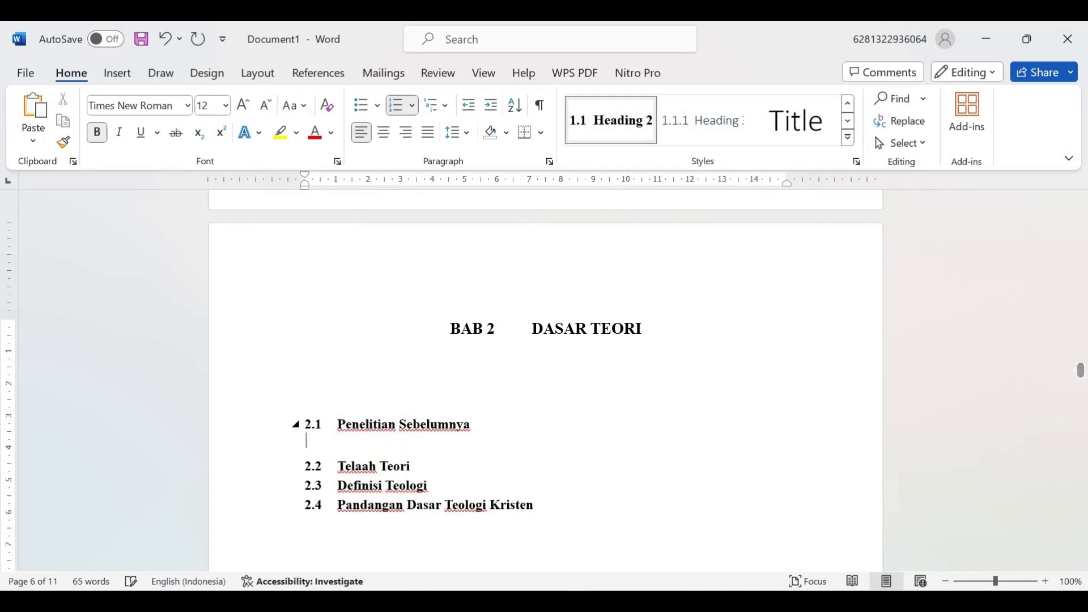
key("Return")
key("Return")
Step: Insert three blank lines beneath each of the sub-chapters "Telaah Teori" and "Definisi Teologi"
left_click(440, 512)
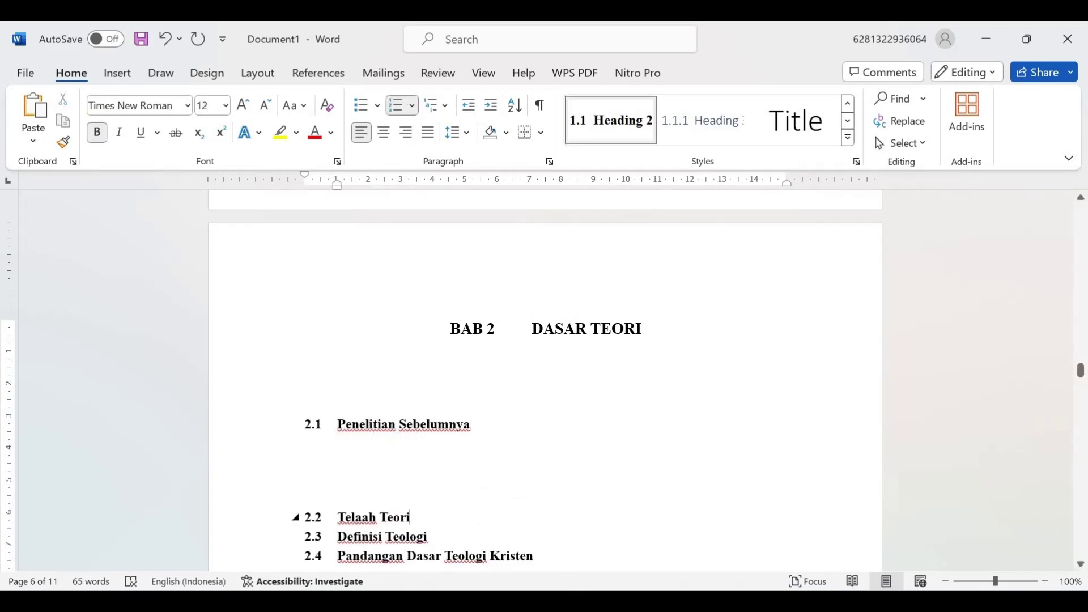
key("Return")
key("Return")
key("Return")
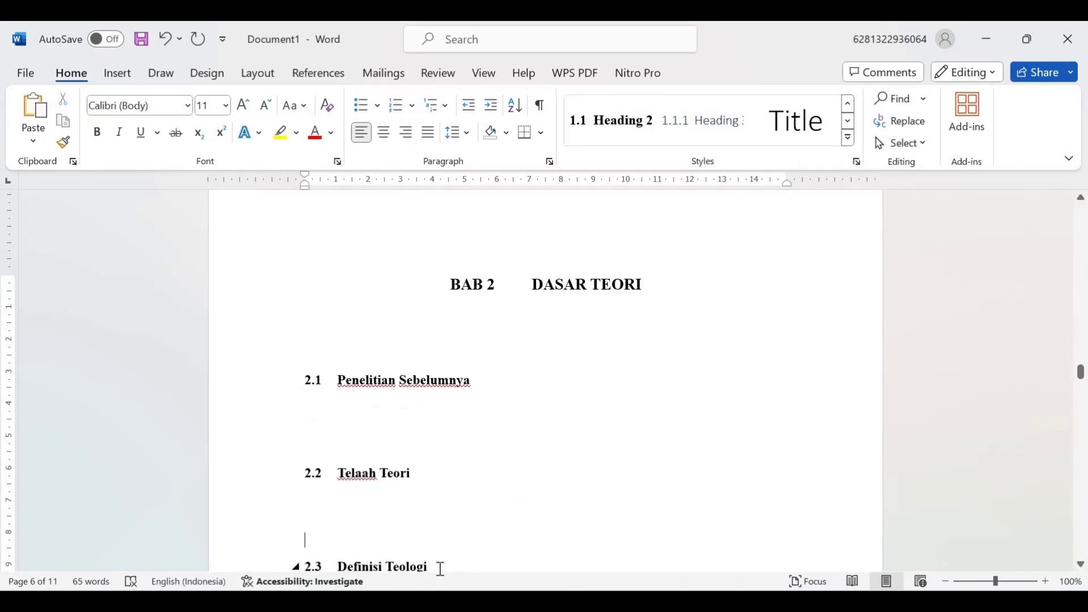
left_click(440, 568)
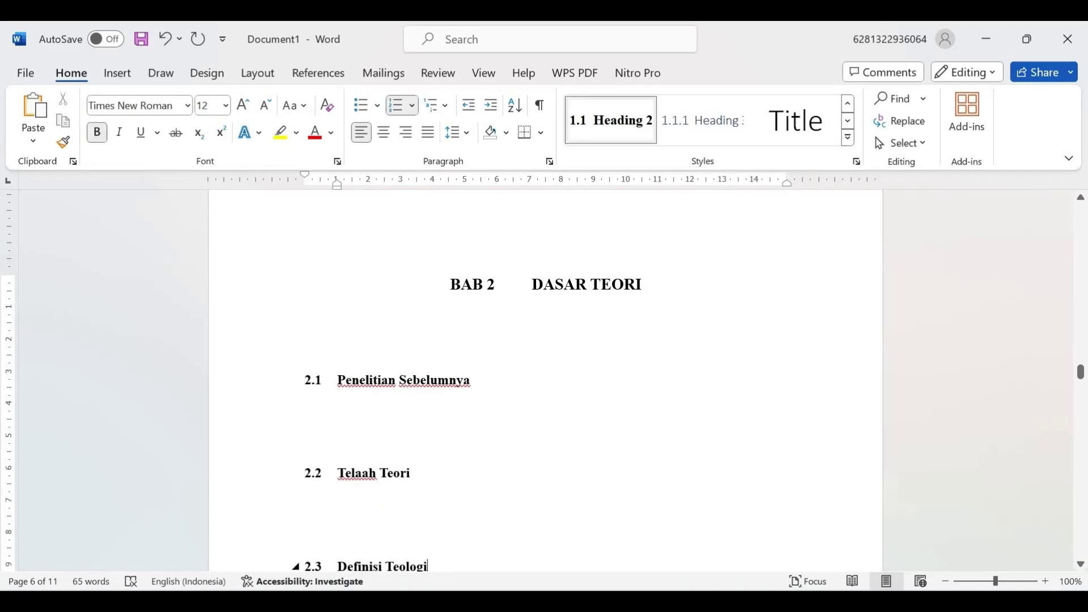
key("Return")
key("Return")
key("Return")
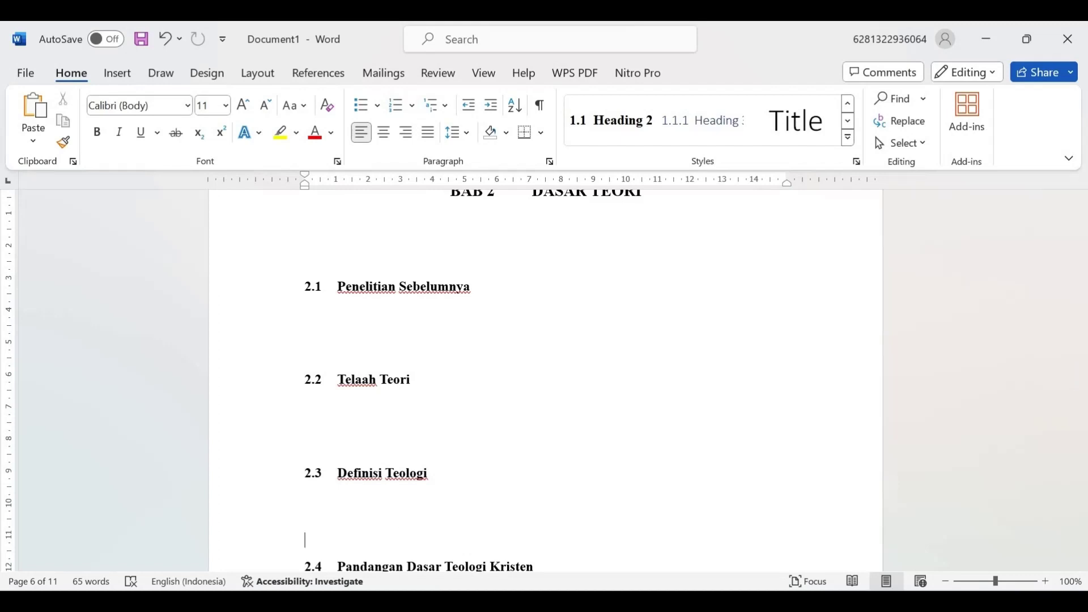
Step: Add the lines "Teologi Klasik" and "Teologi Modern" beneath the sub-chapter "Definisi Teologi"
type("Teologi Klasik")
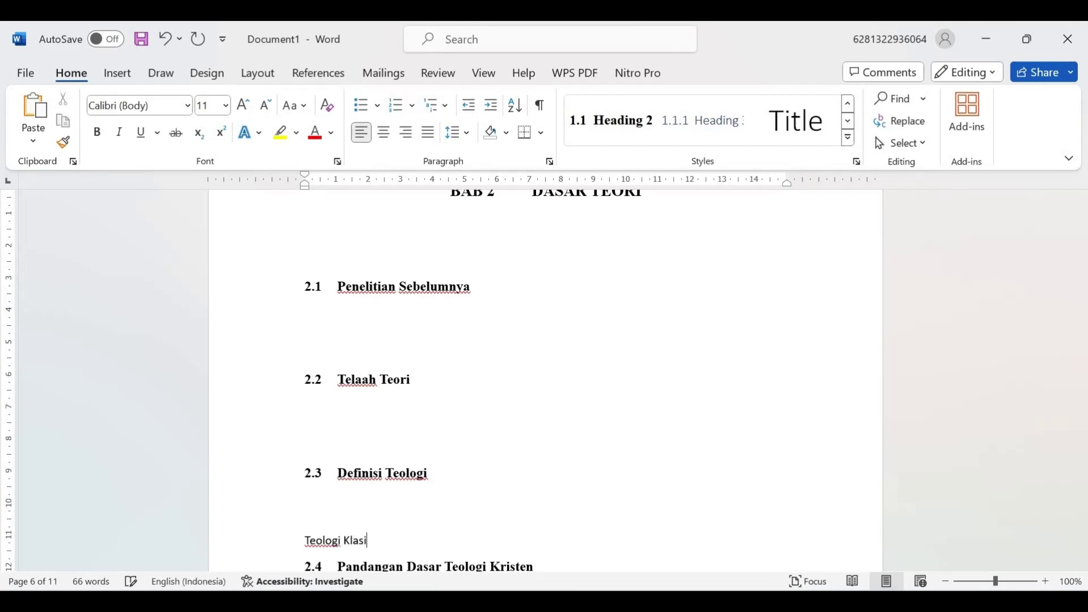
key("Return")
type("Teolo")
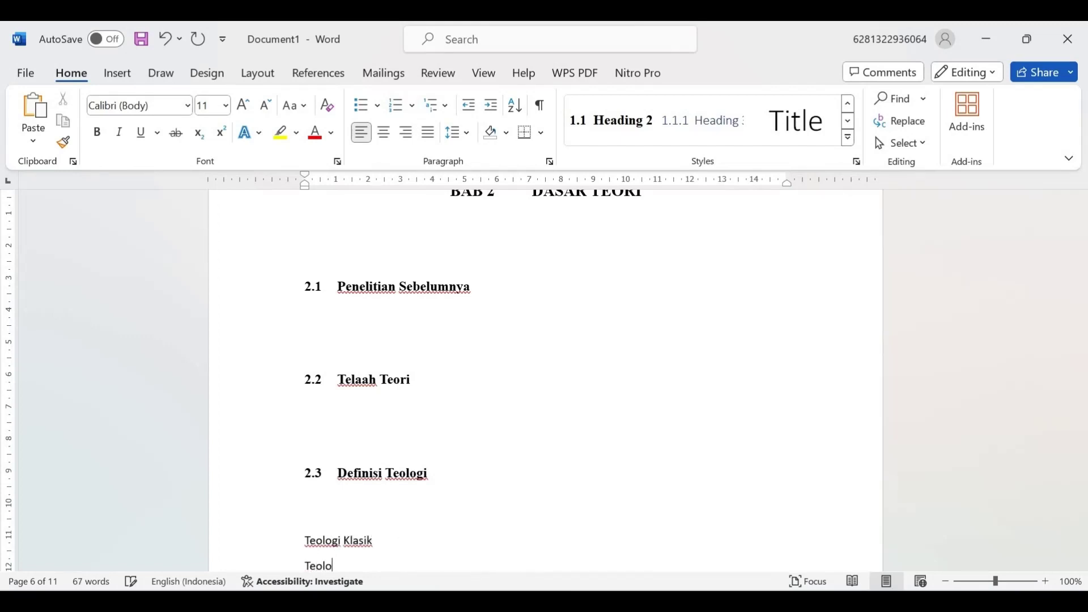
type("gi Modern")
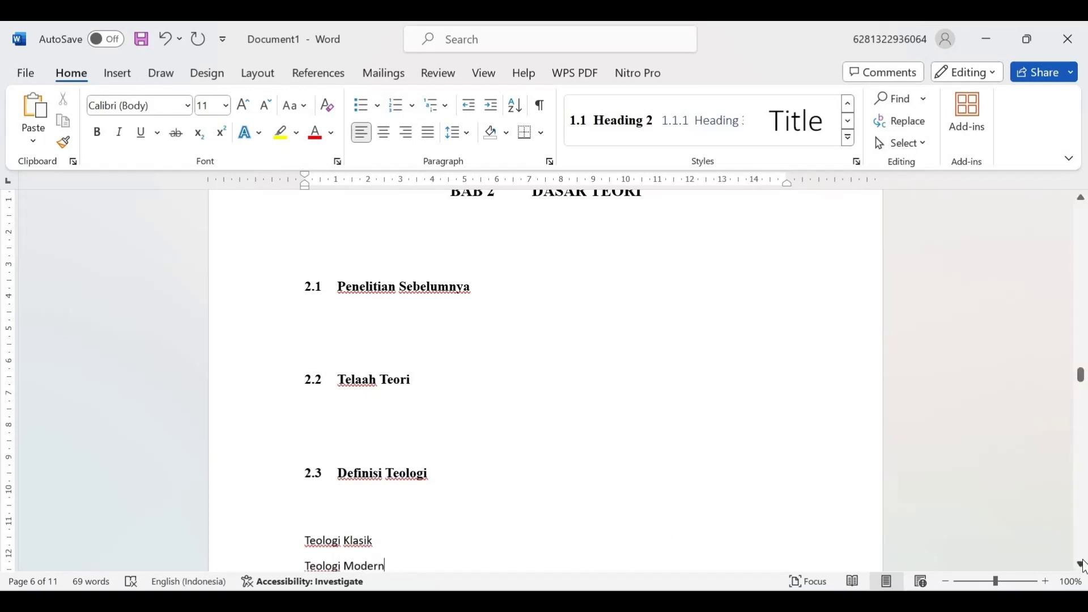
Step: Apply the Heading 3 style to the lines "Teologi Klasik" and "Teologi Modern"
scroll(784, 500, "down", 4)
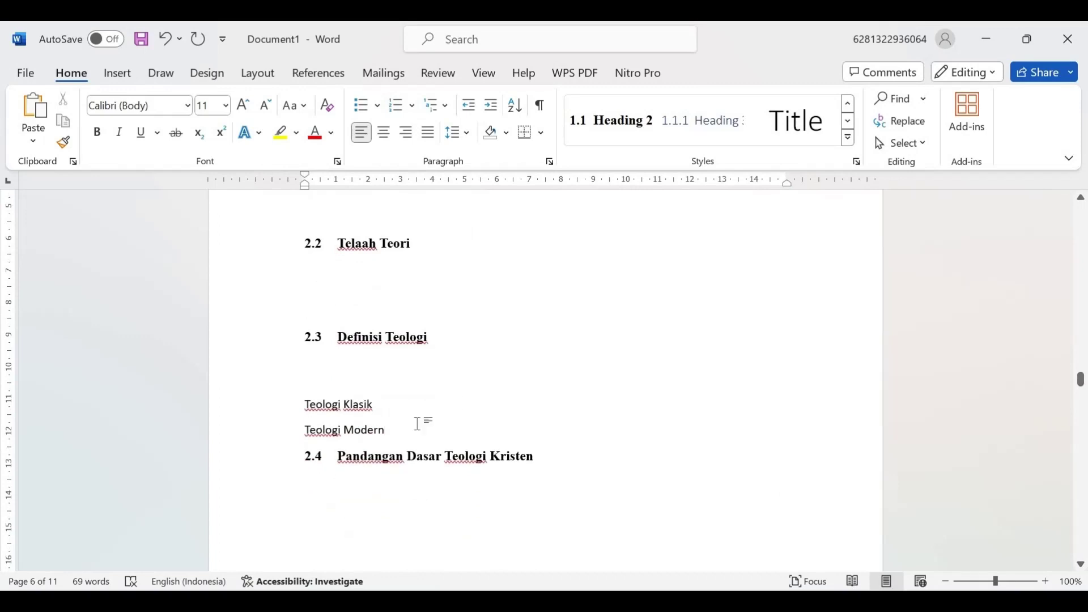
left_click(311, 402, "shift")
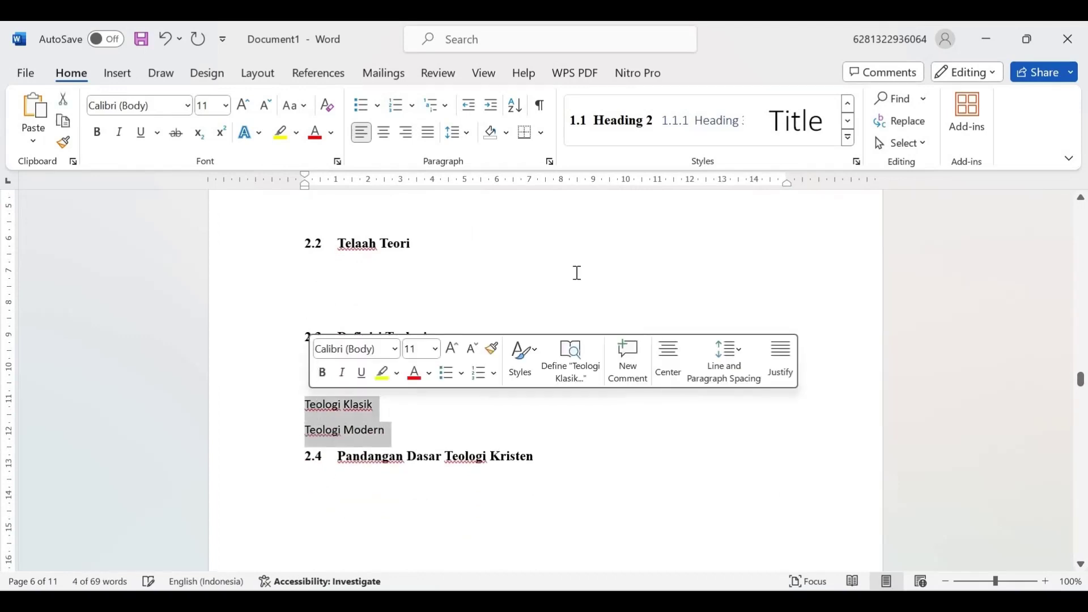
left_click(695, 126)
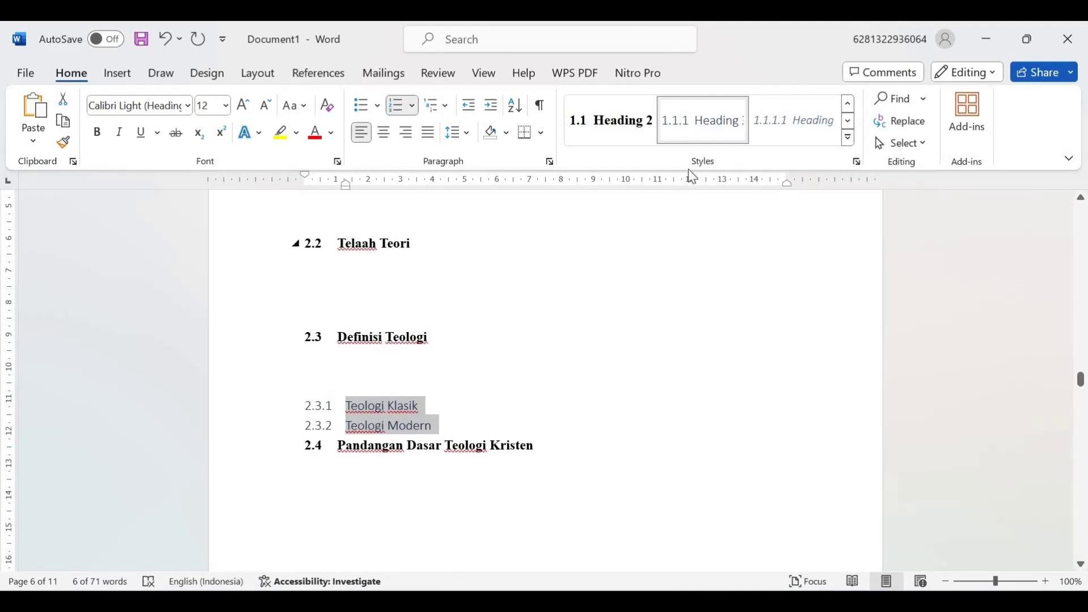
Step: Modify the Heading 3 style to Times New Roman, 12 pt, bold, with Automatic font color and a left indent of 1.27 cm
right_click(705, 131)
left_click(737, 165)
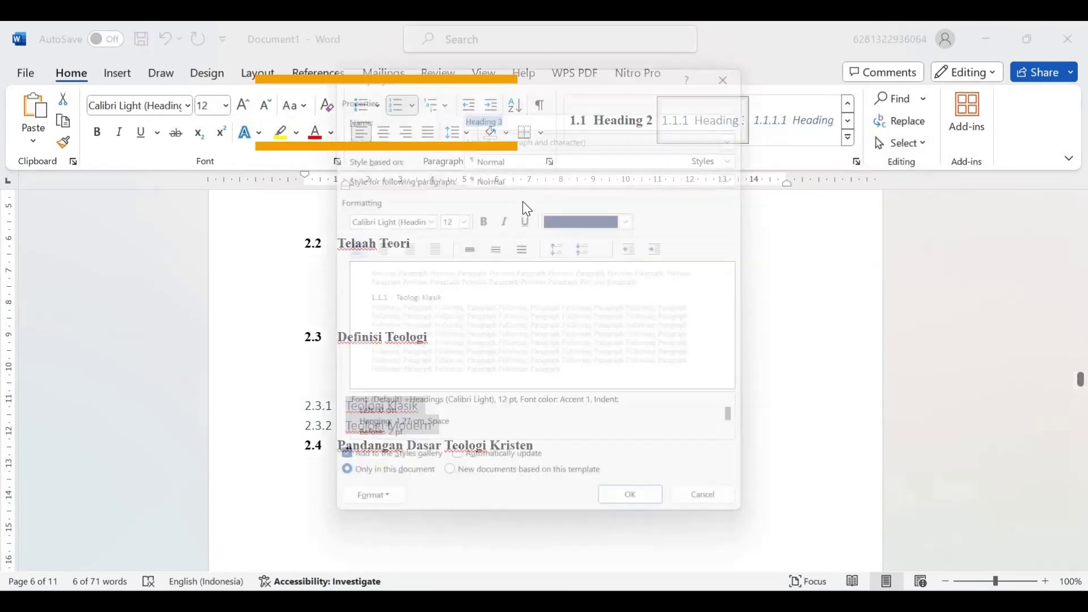
left_click(426, 218)
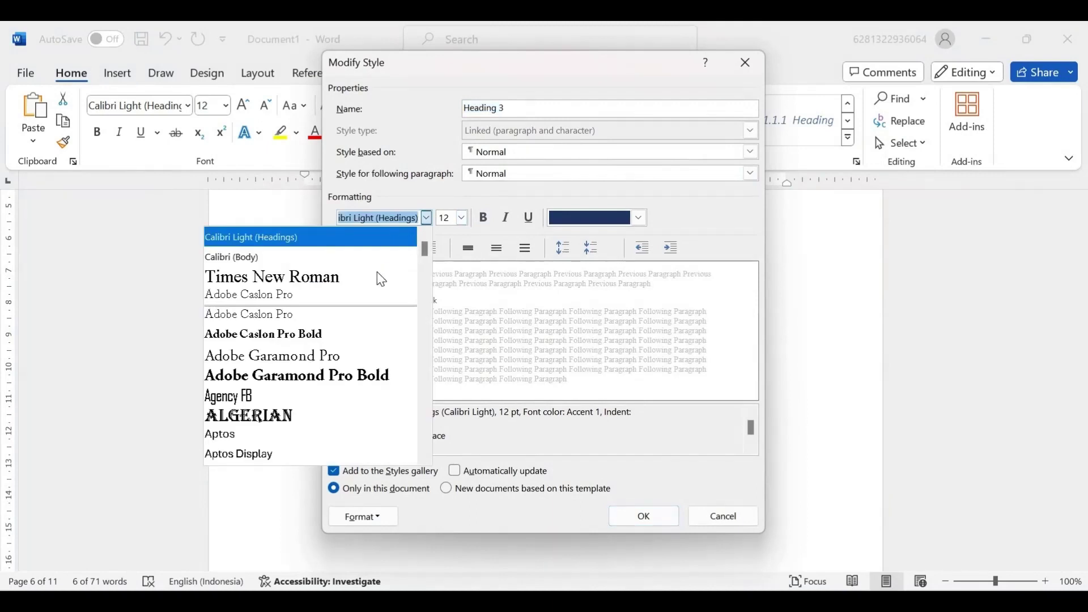
left_click(457, 219)
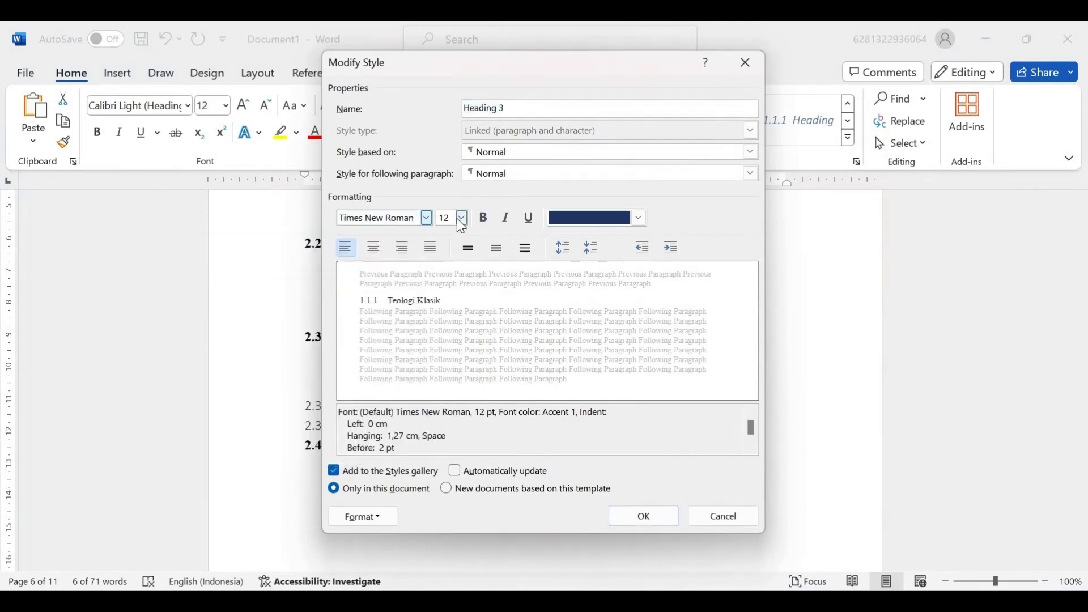
left_click(485, 218)
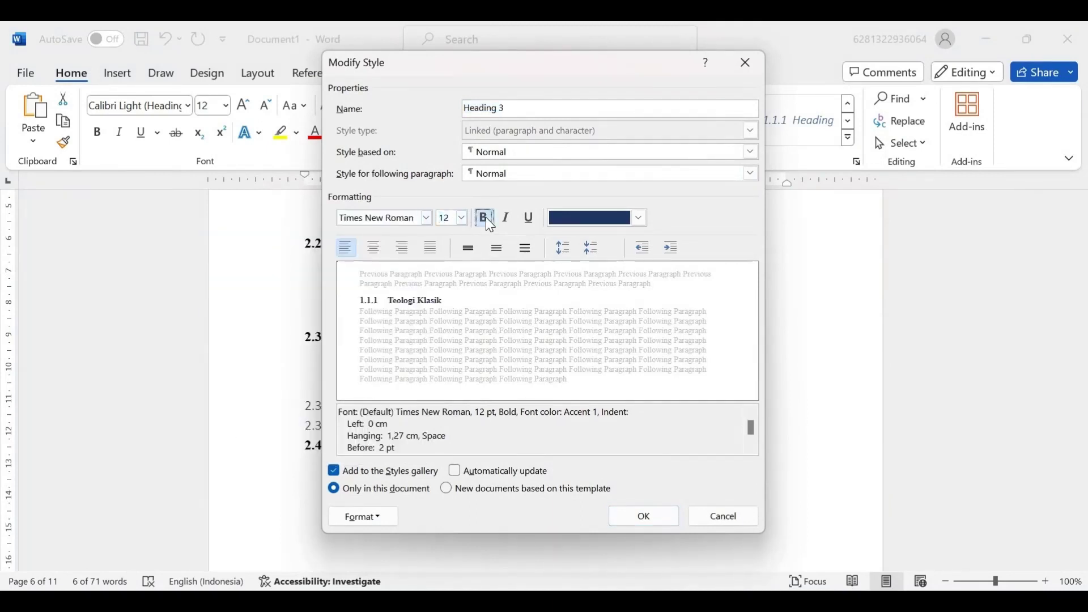
left_click(559, 221)
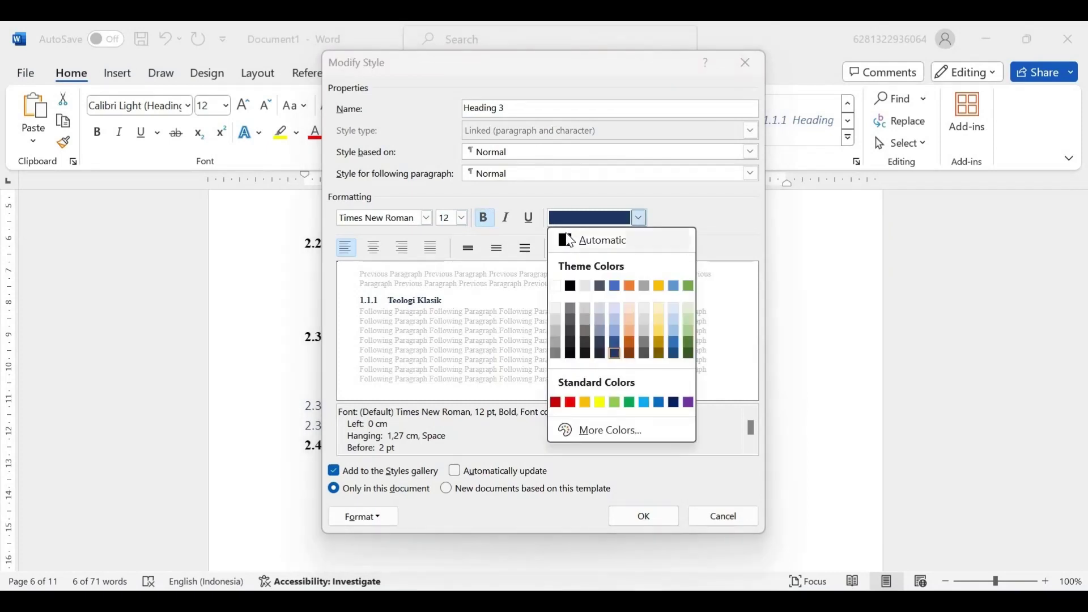
left_click(569, 240)
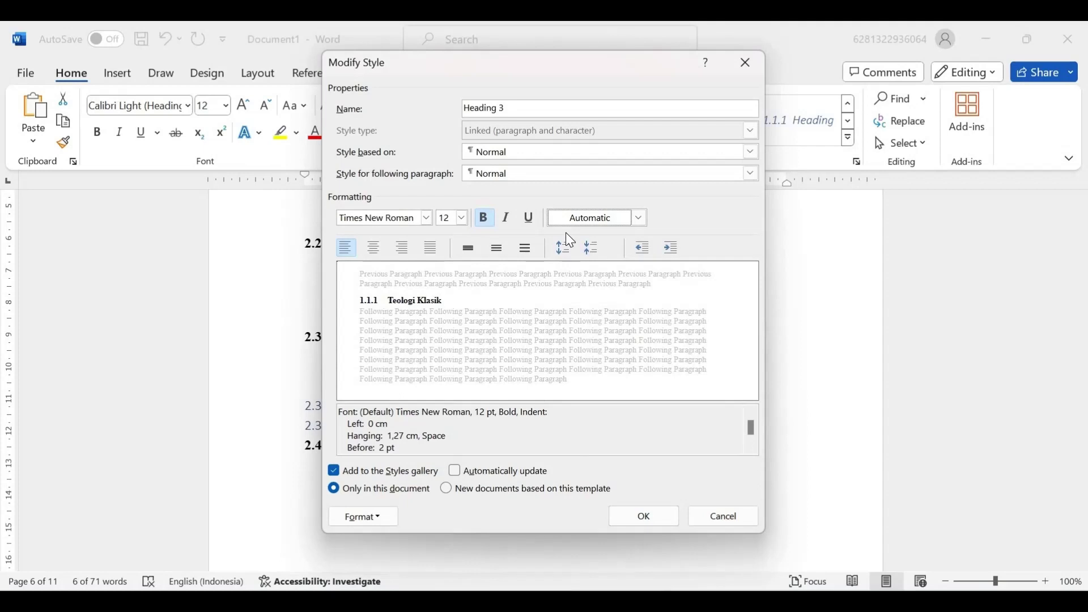
left_click(671, 249)
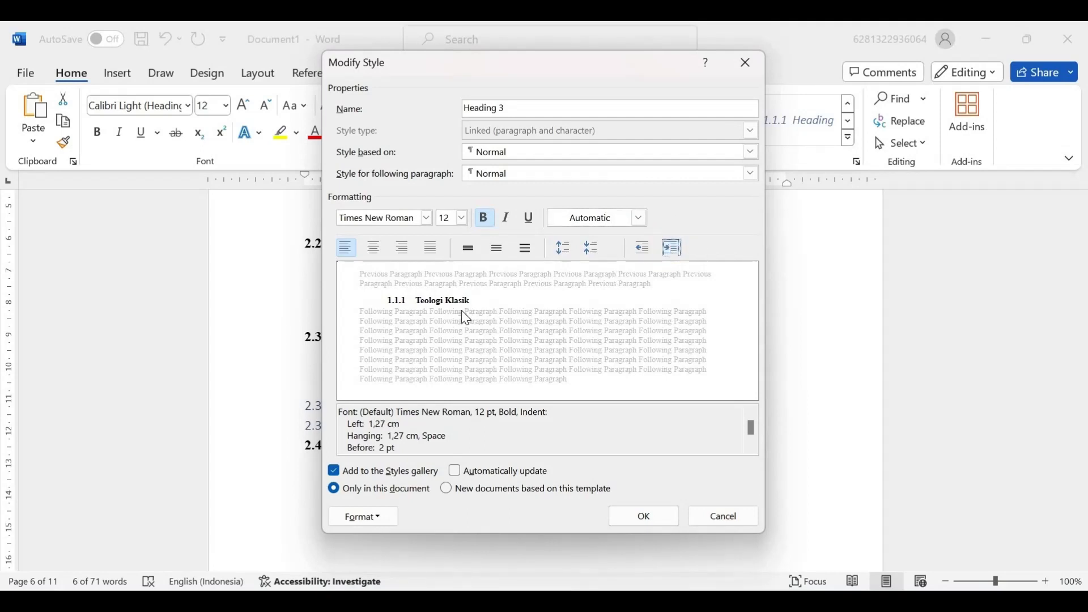
left_click(645, 515)
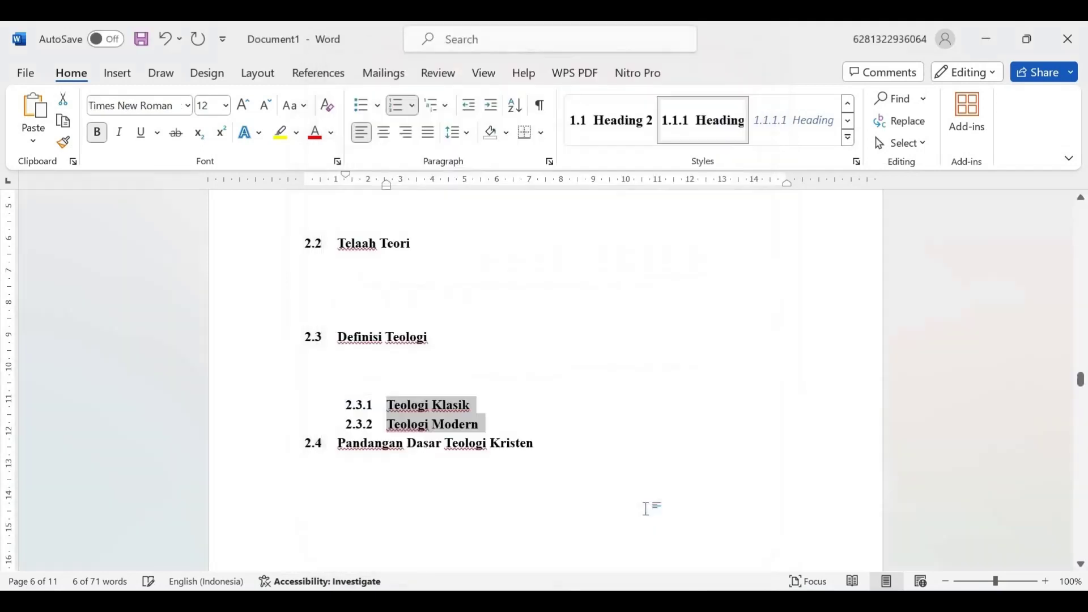
Step: Insert three blank lines beneath each of the headings "Teologi Klasik" and "Teologi Modern"
left_click(487, 409)
key("Return")
key("Return")
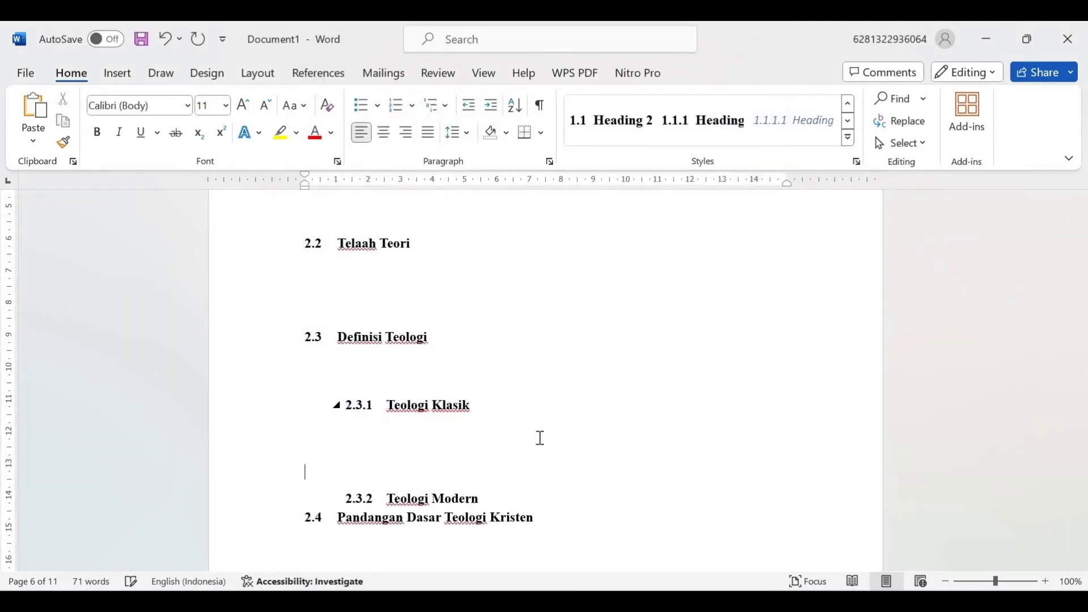
left_click(521, 493)
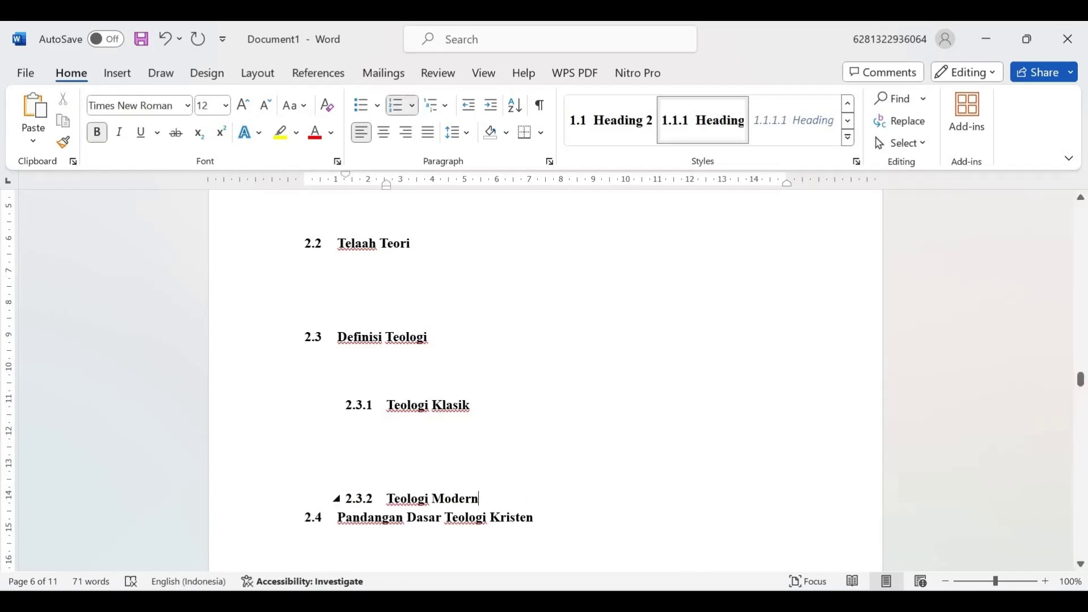
key("Return")
key("Return")
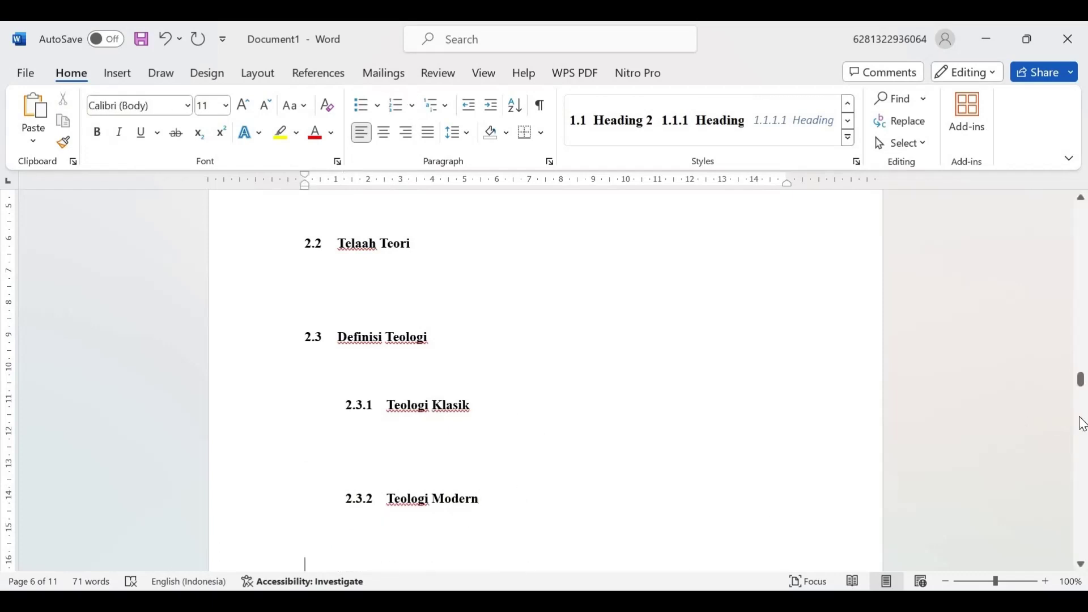
Step: Add the left-aligned lines "Desain Penelitian" and "Lokasi dan Waktu Penelitian" below the BAB 3 METODOLOGI heading
left_click_drag(1082, 390, 382, 304)
double_click(380, 305)
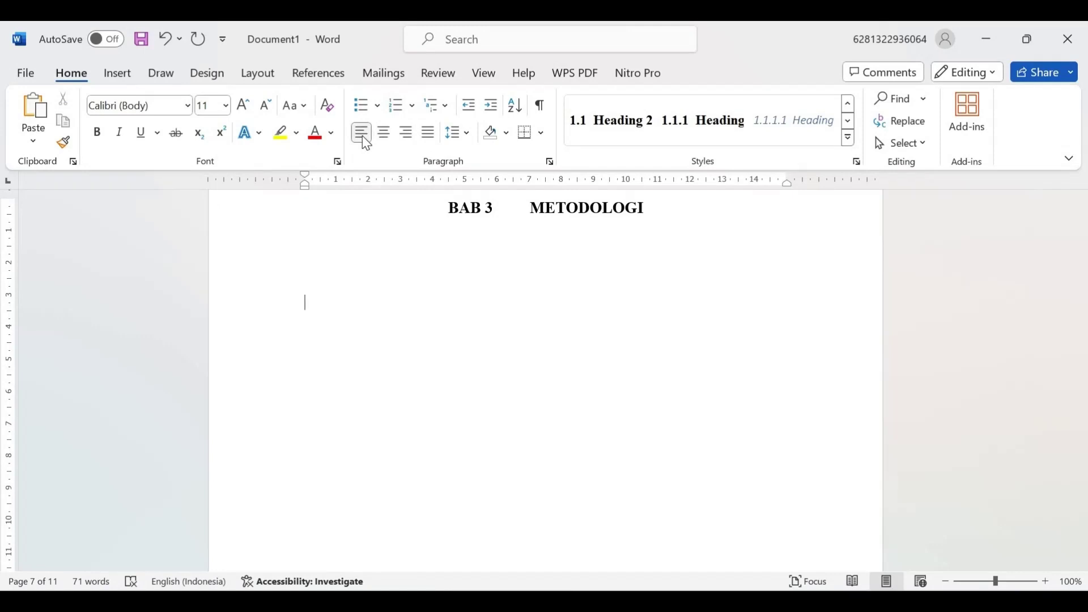
type("desain Penelitian")
key("Return")
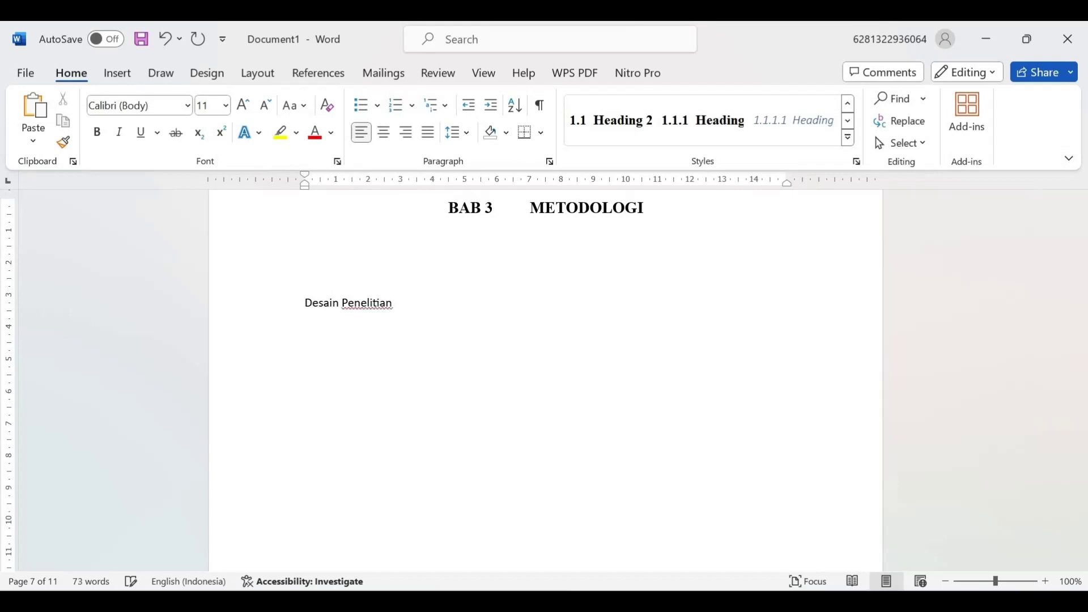
type("Lokasi dan Waktu Penelitian")
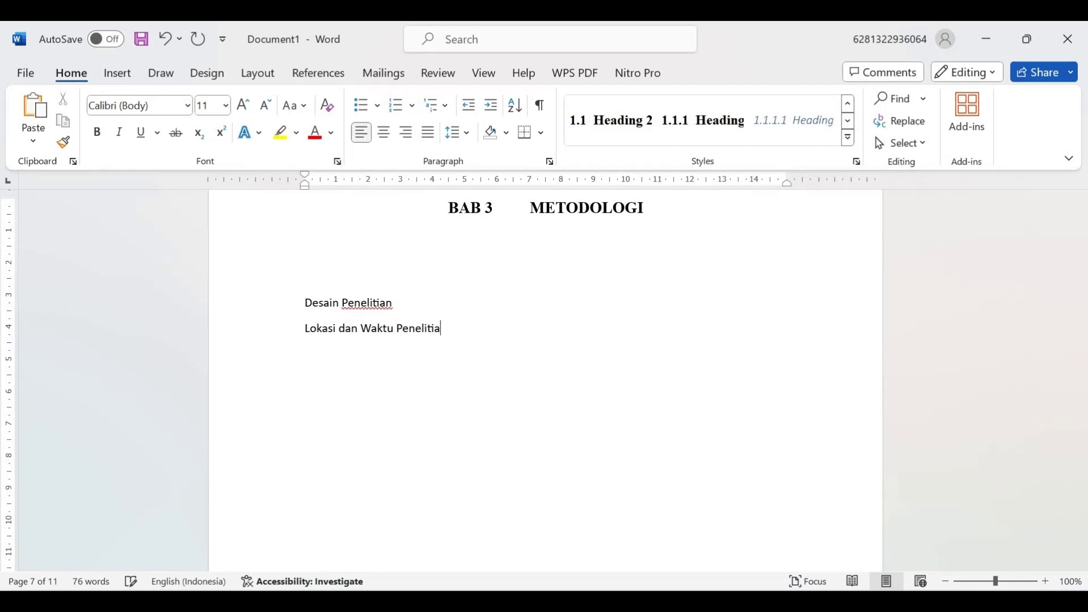
Step: Add the lines "Metodologi Pengumpulan Data" and "Metodologi Pengolahan Data" beneath "Lokasi dan Waktu Penelitian"
key("Return")
type("Metodologi ")
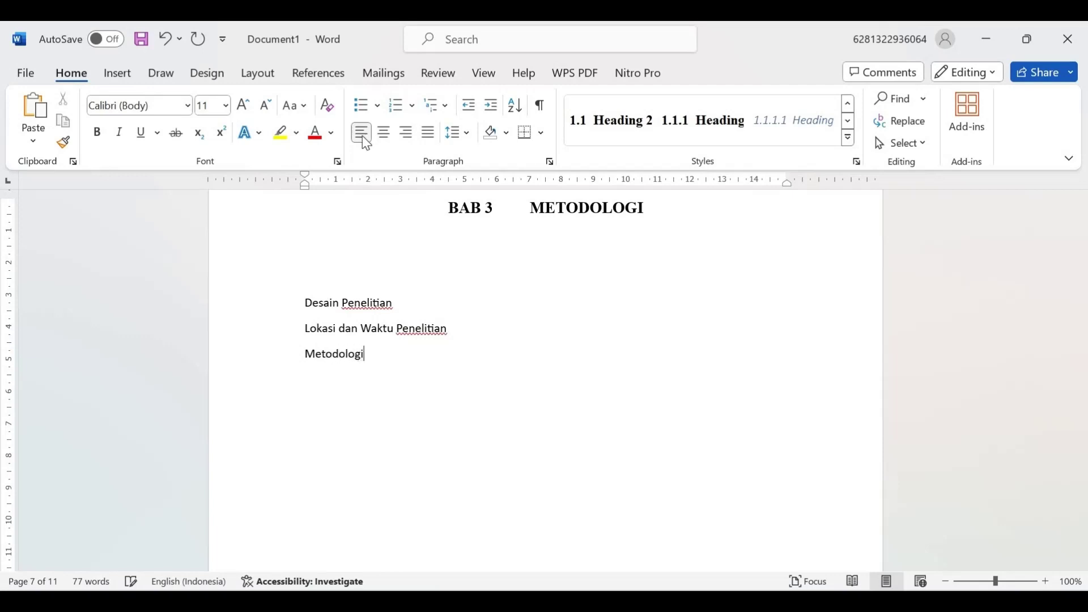
type("Pengum")
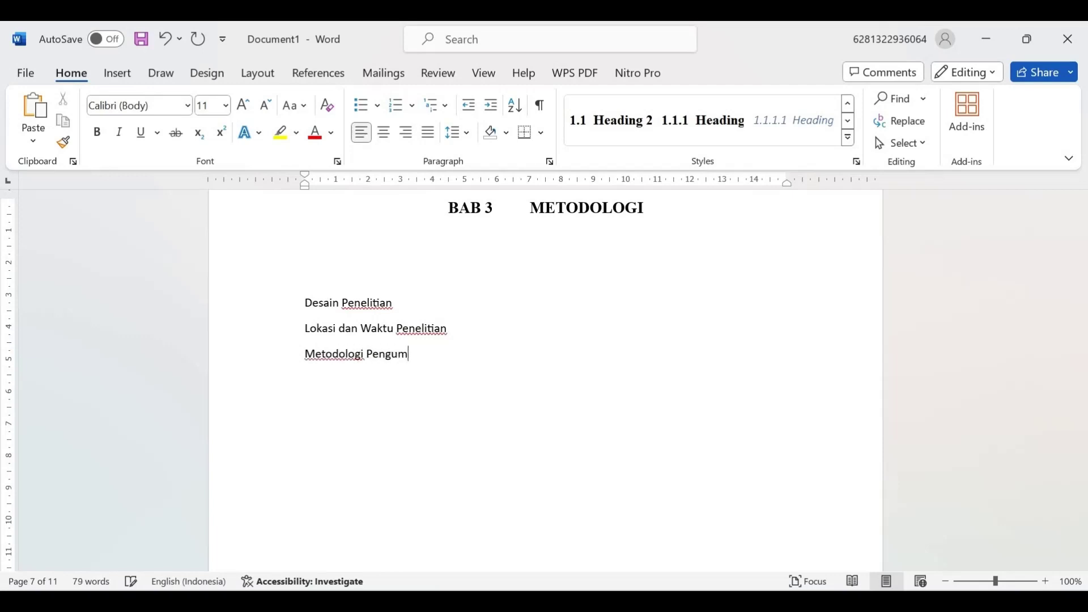
type("pulan Data")
type("'")
key("BackSpace")
type("Met")
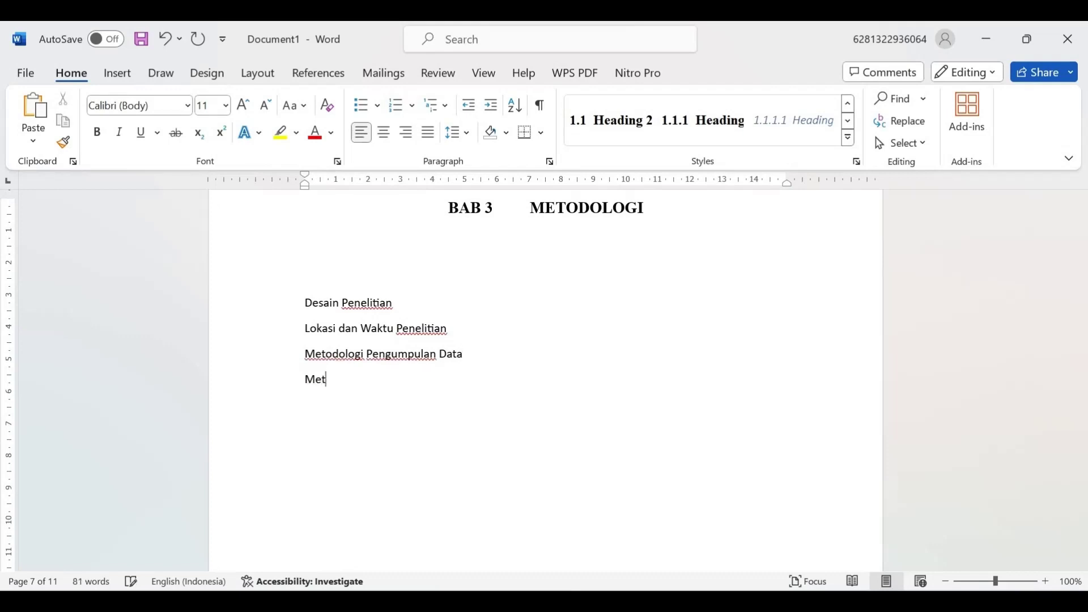
type("odologi Pengol")
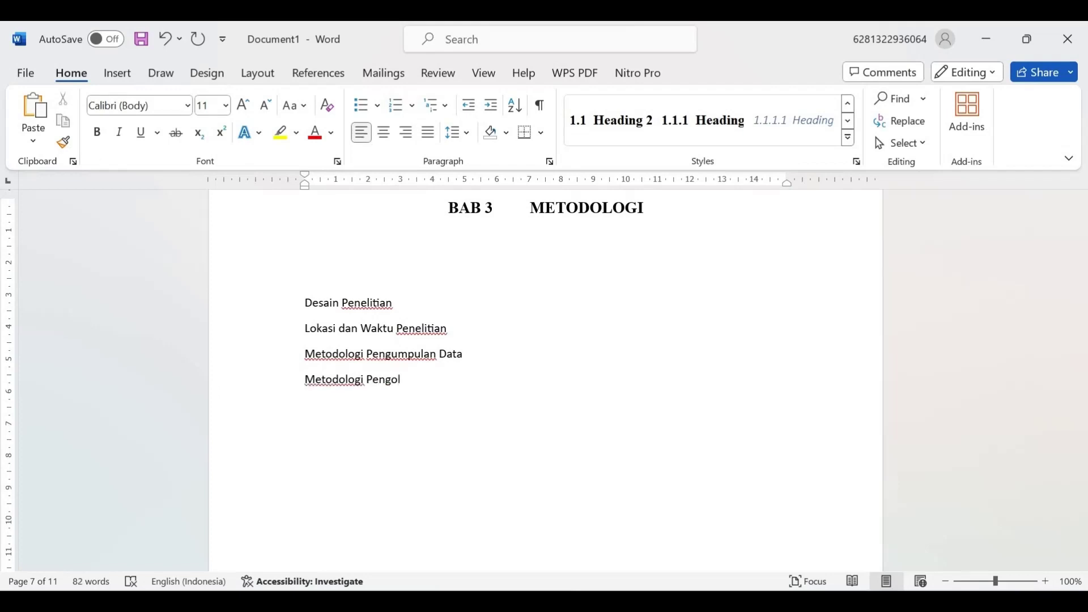
type("ahan Data")
Step: Apply the Heading 2 style to the four sub-chapter lines from "Desain Penelitian" to "Metodologi Pengolahan Data" under BAB 3
left_click(306, 303)
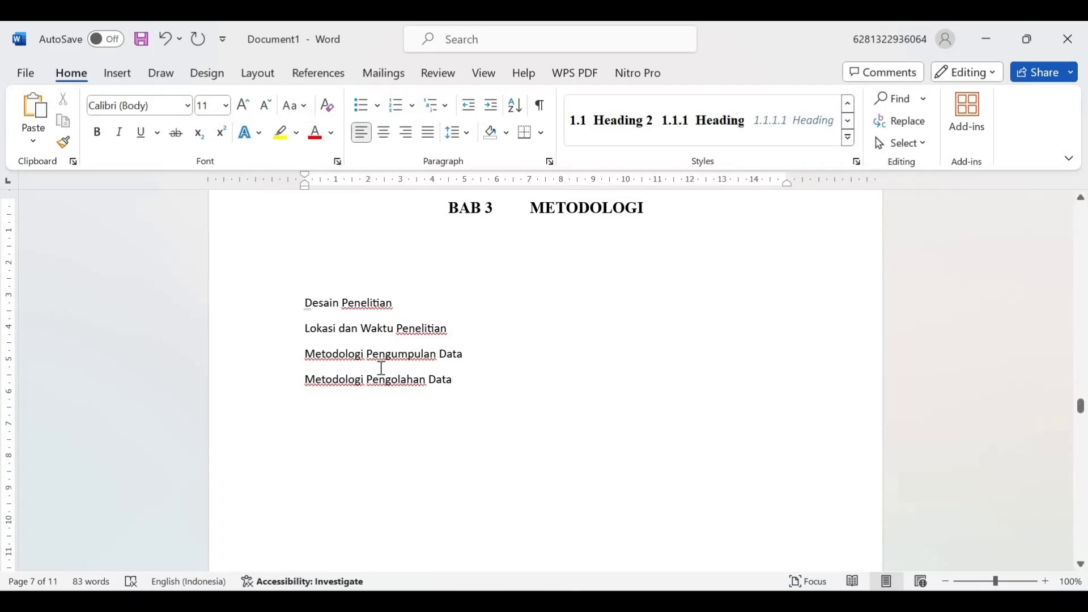
left_click_drag(382, 368, 457, 379)
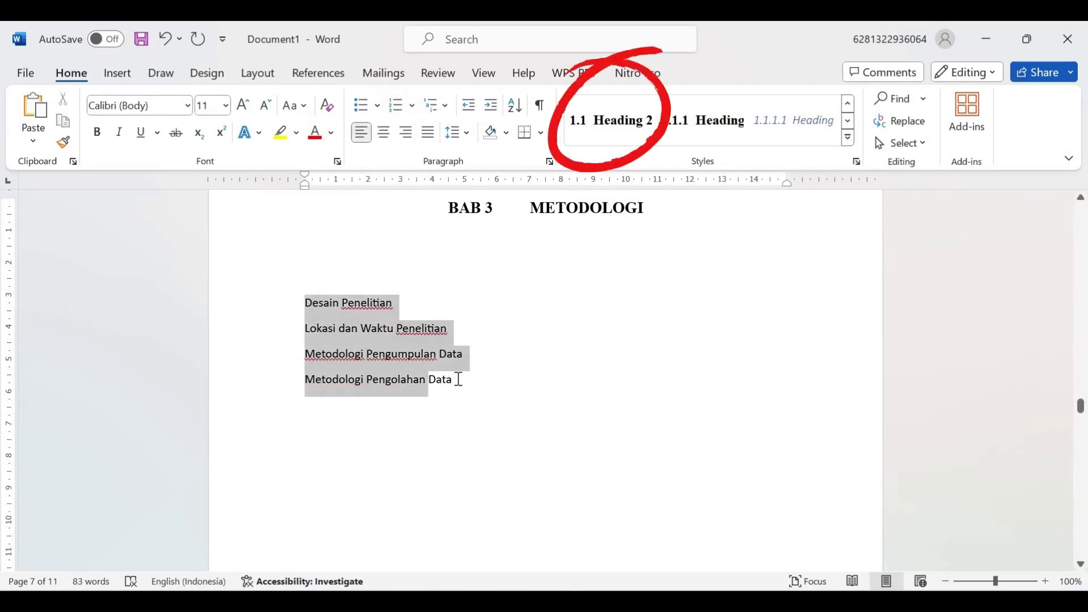
left_click(626, 123)
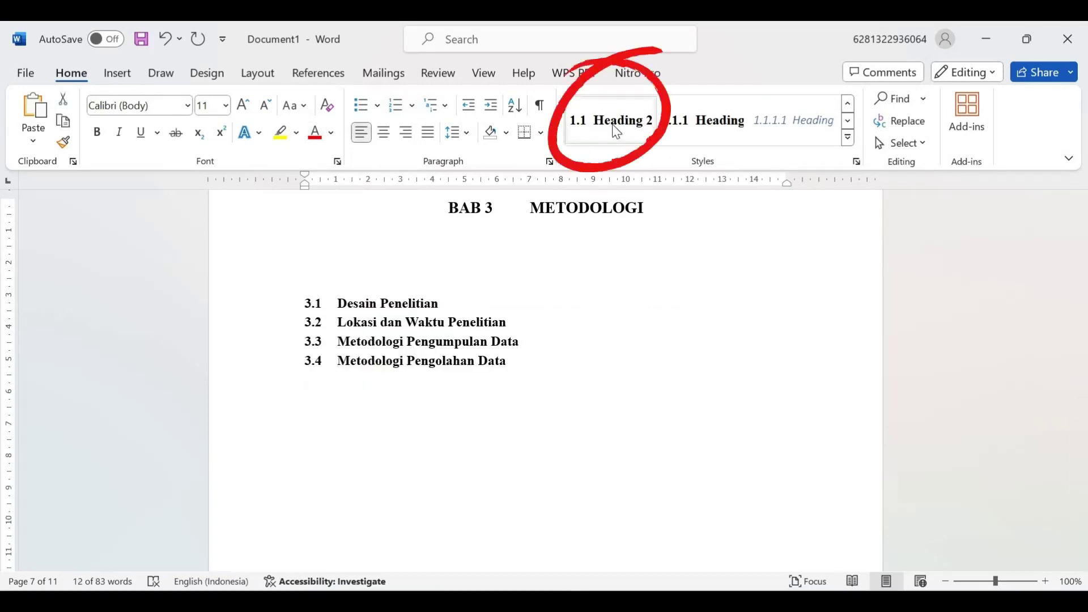
left_click(459, 292)
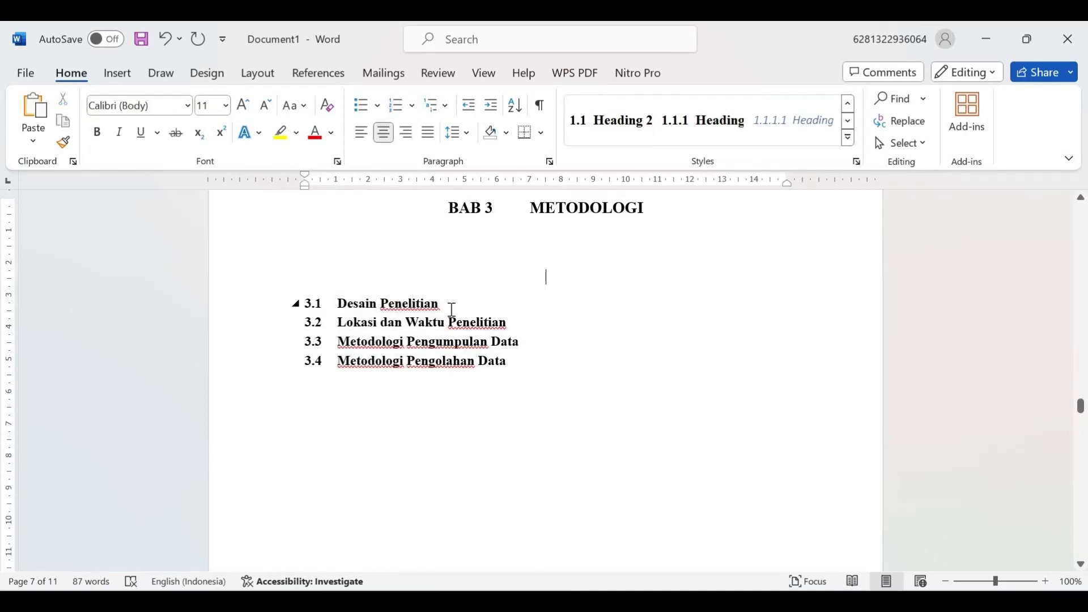
Step: Insert three blank lines beneath each of the headings "Desain Penelitian", "Lokasi dan Waktu Penelitian" and "Metodologi Pengumpulan Data"
left_click(451, 309)
key("Return")
key("Return")
key("Return")
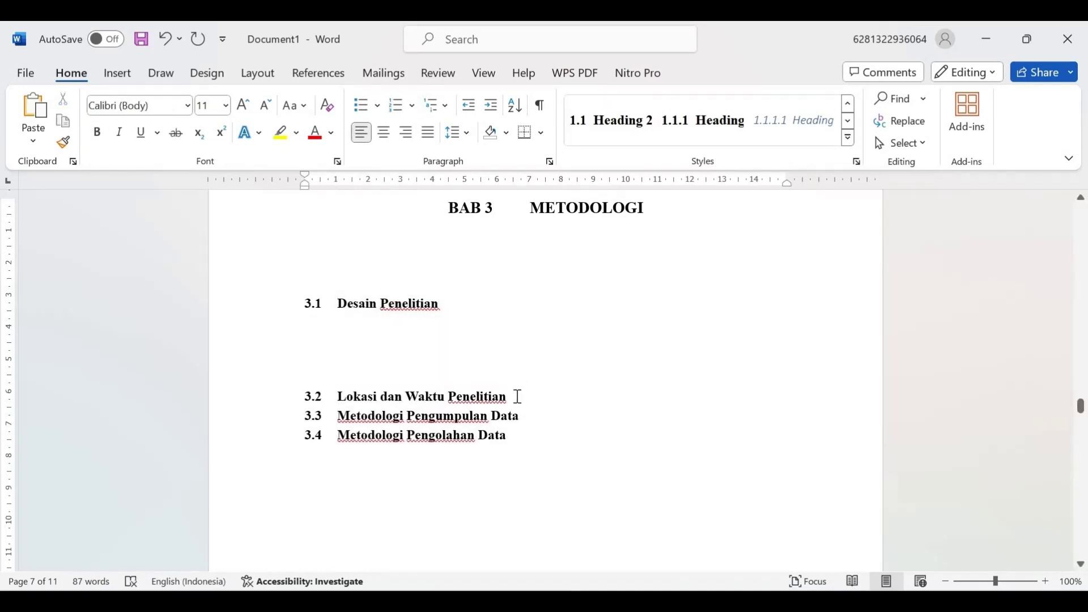
left_click(518, 397)
key("Return")
key("Return")
key("Return")
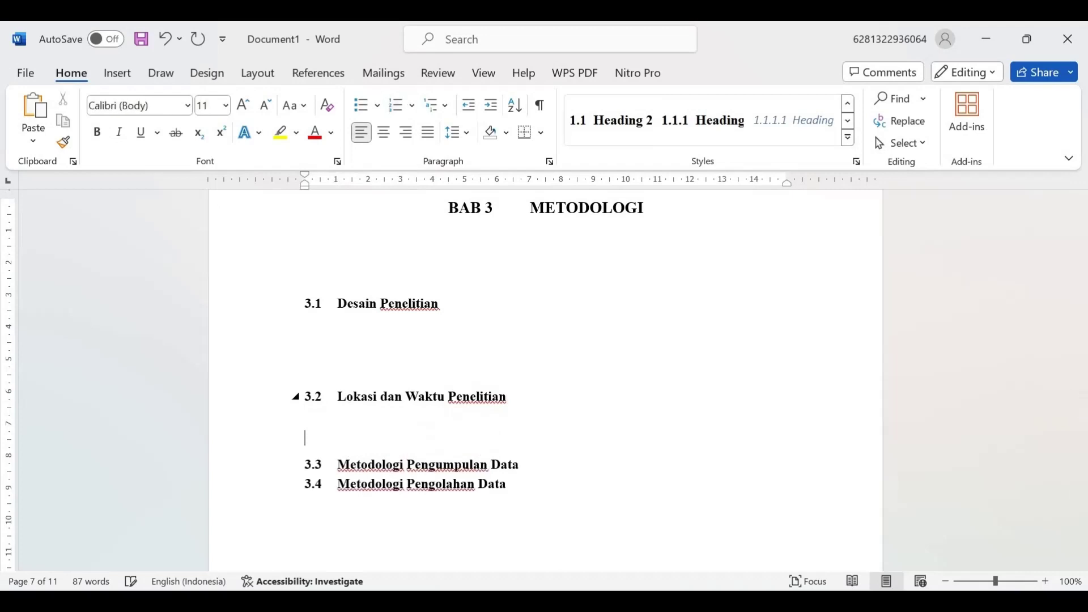
left_click(530, 490)
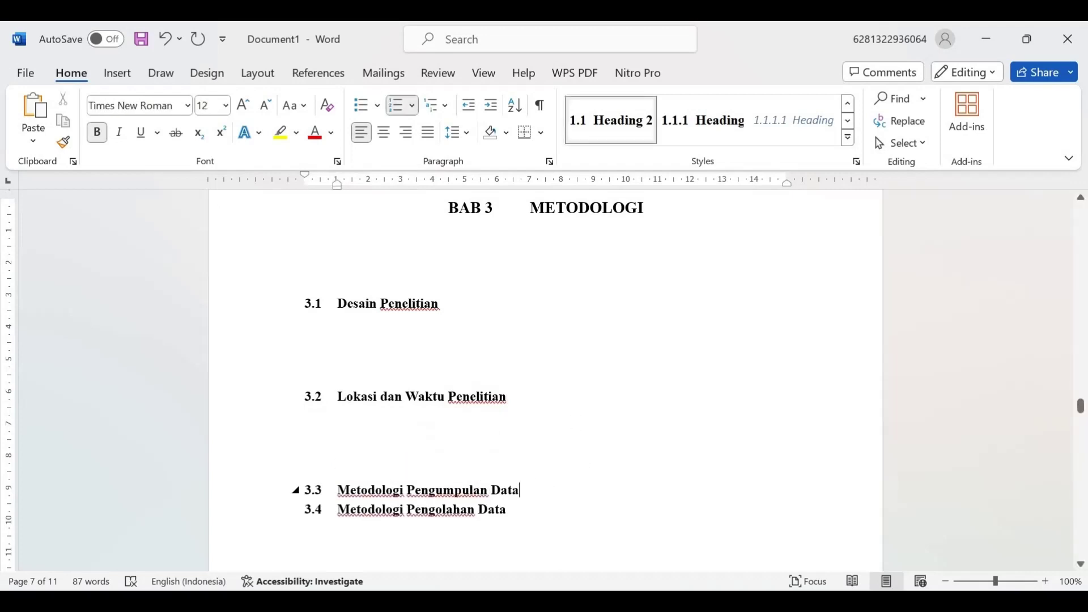
key("Return")
key("Return")
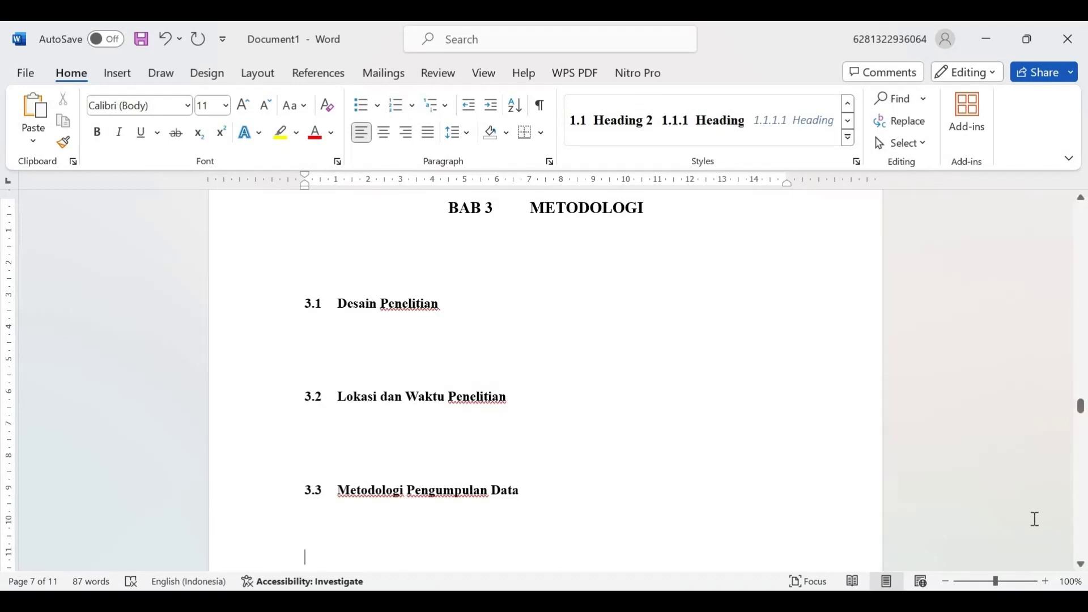
Step: Add the left-aligned line "Data Pengolahan" below the BAB 4 HASIL heading and begin a second line with "Hasil Pe"
left_click(1081, 565)
left_click(1081, 564)
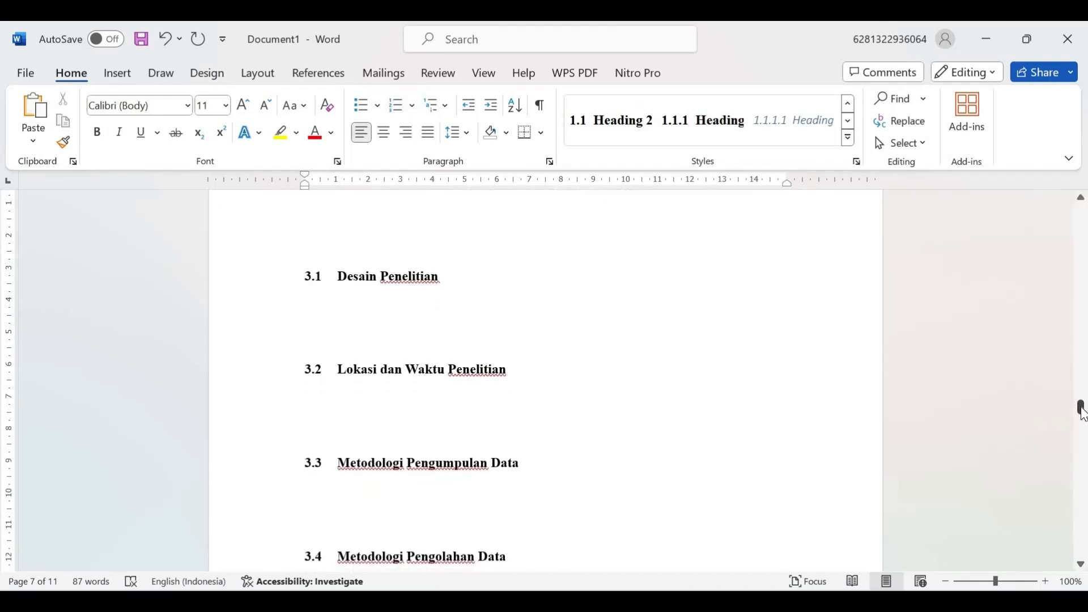
left_click_drag(1081, 408, 1081, 432)
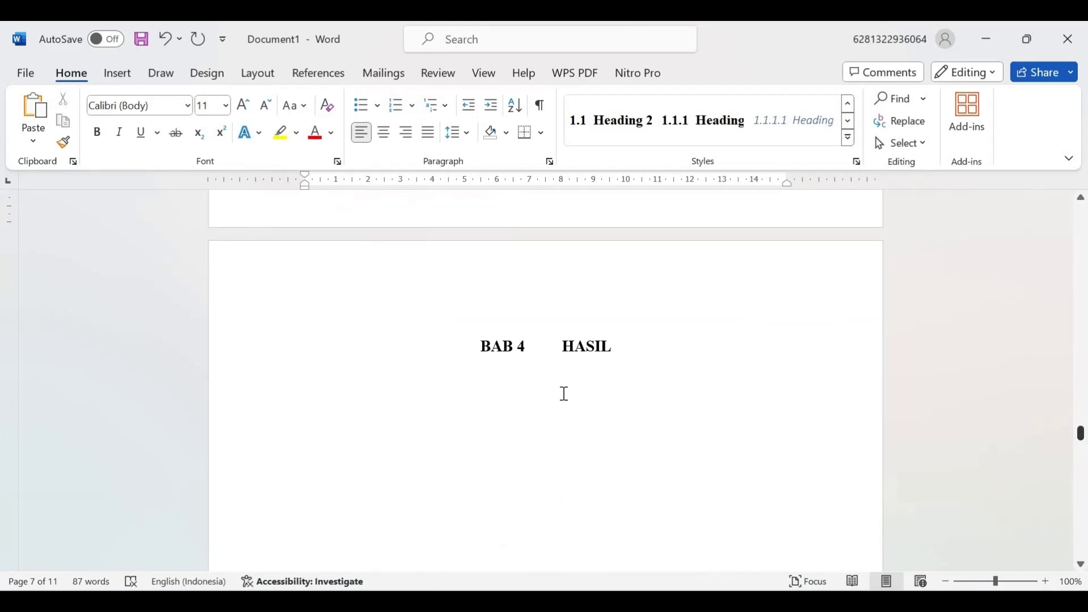
left_click(554, 375)
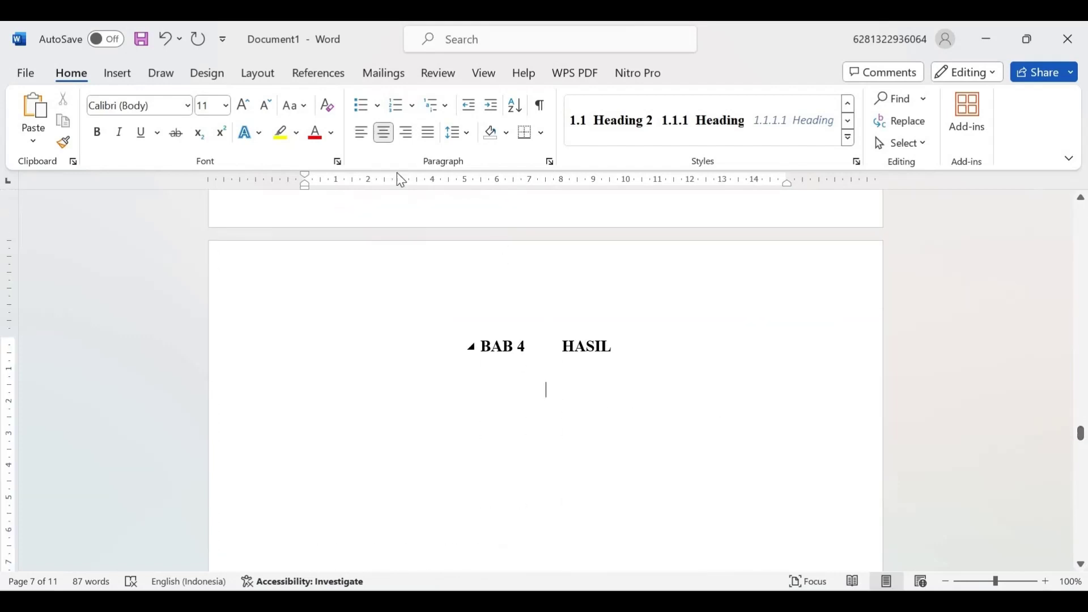
left_click(361, 133)
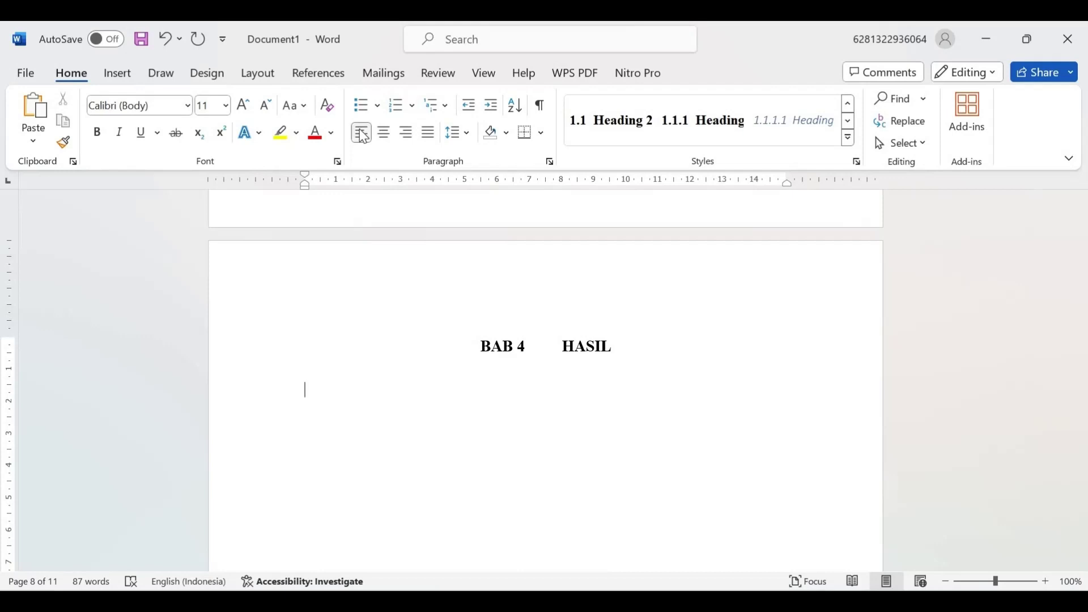
type("Data Pengolhana")
key("BackSpace")
key("BackSpace")
key("BackSpace")
key("BackSpace")
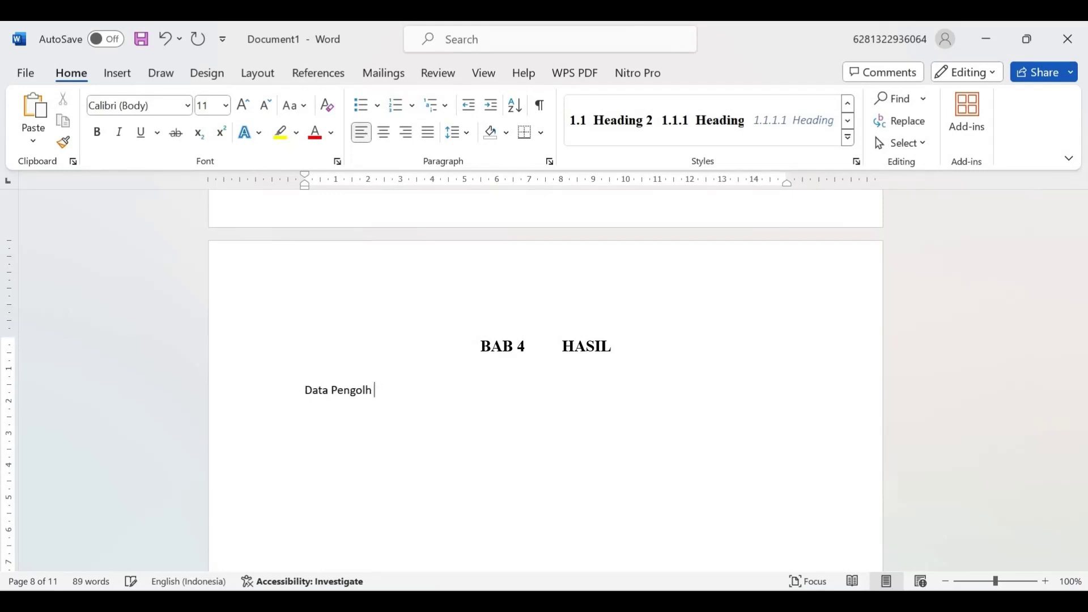
type("ahan")
key("Return")
type("Hasil Pe")
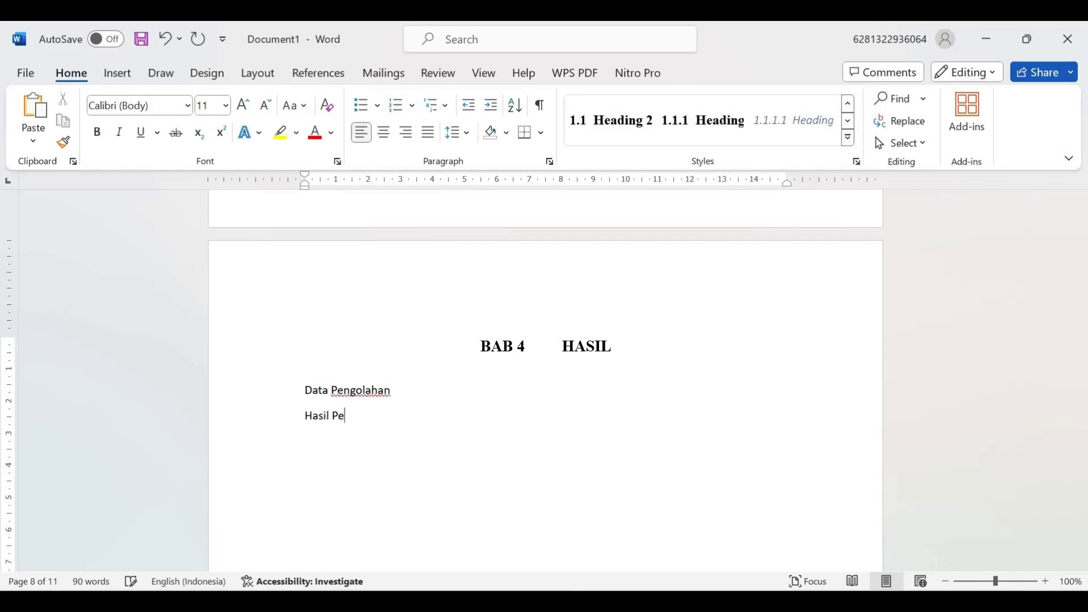
Step: Complete the second line under BAB 4 as "Hasil Pengolahan Data" and format both lines there as Heading 2
type("ngolahan Data")
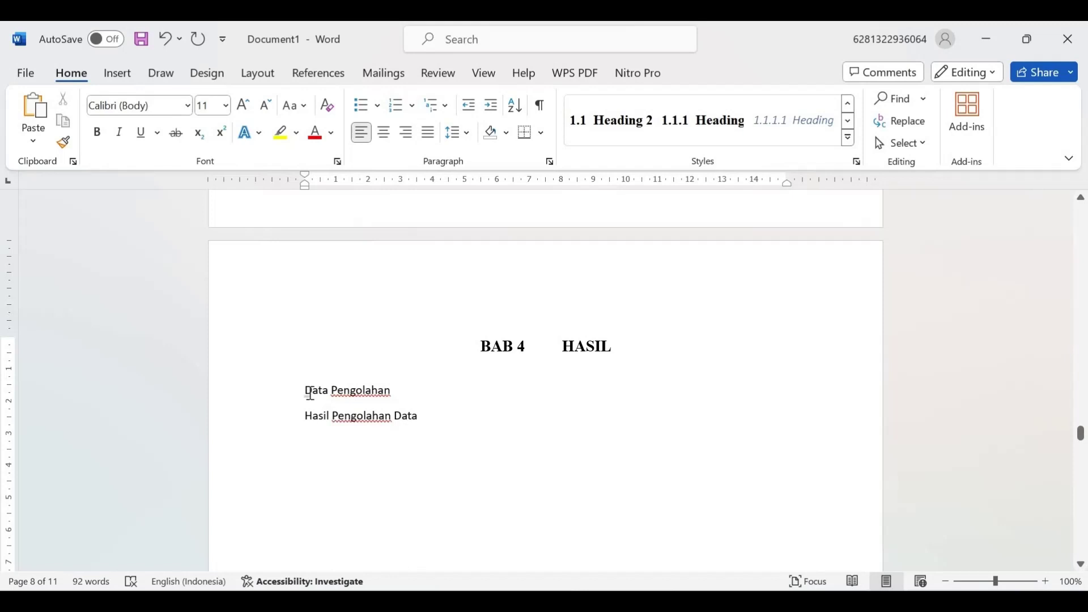
left_click_drag(304, 391, 433, 432)
left_click(609, 136)
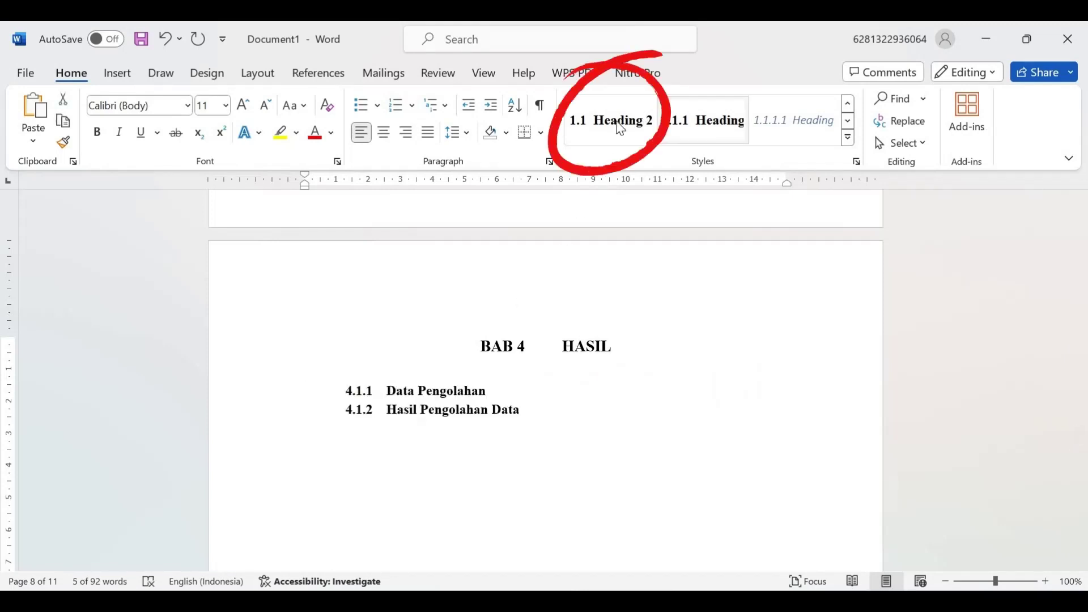
Step: Add three blank lines below the "Data Pengolahan" subheading in BAB 4
left_click(452, 394)
key("Return")
key("Return")
key("Return")
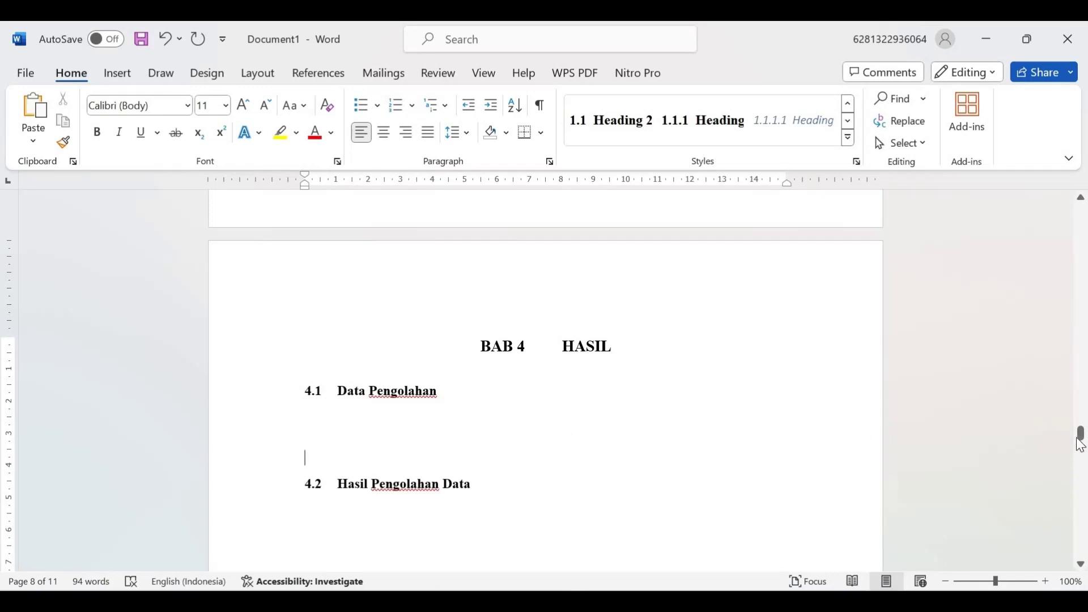
Step: Add the left-aligned lines "Kesimpulan" and "Saran" below the BAB 5 KESIMPULAN heading
left_click_drag(1082, 439, 1082, 464)
double_click(508, 464)
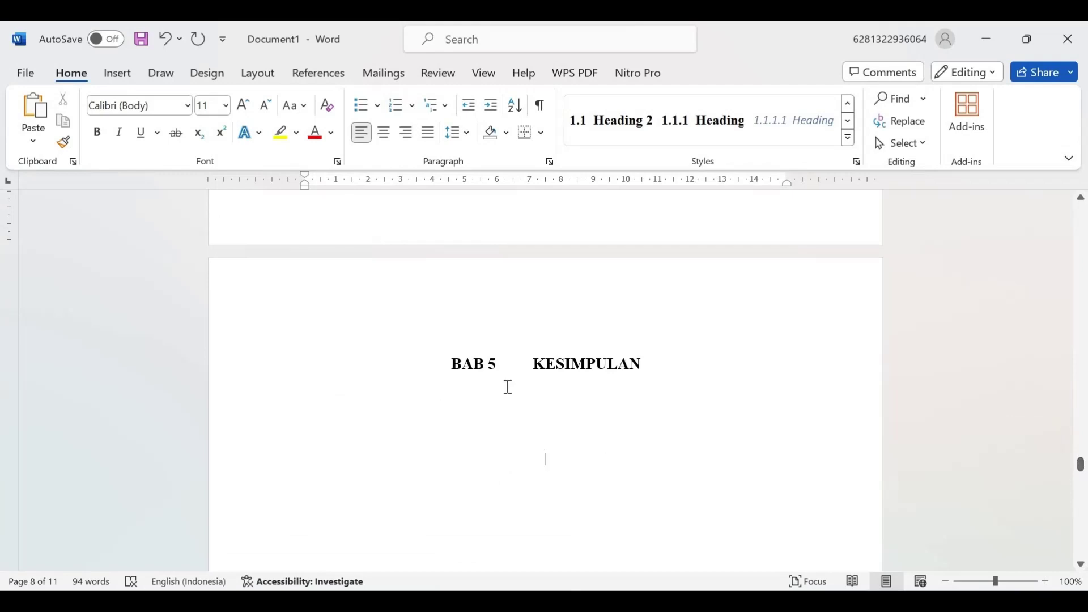
left_click(363, 131)
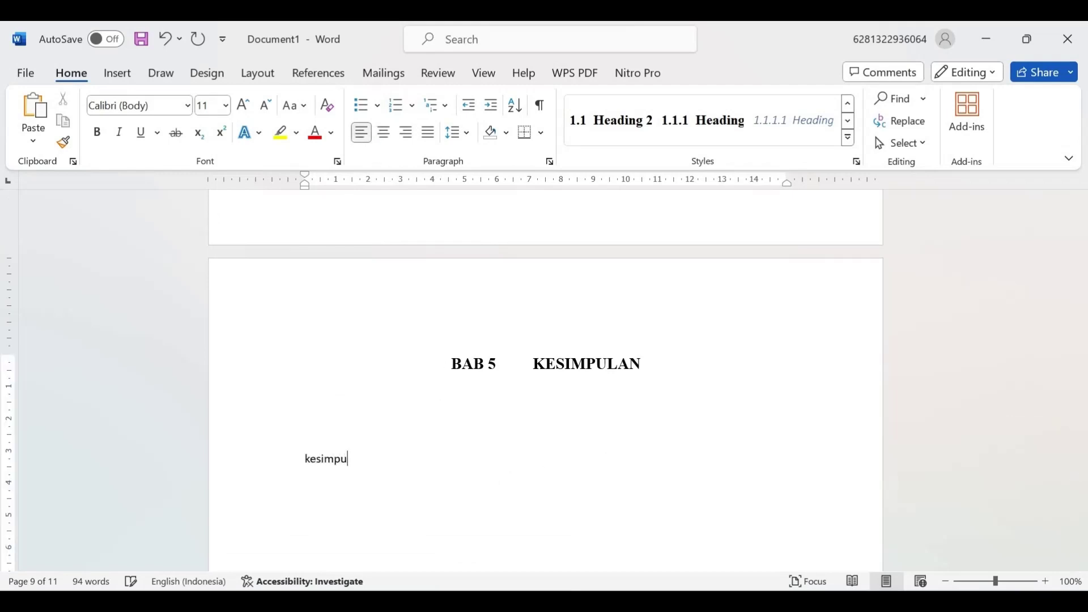
type("kesimpulan")
key("Return")
type("saran")
key("Return")
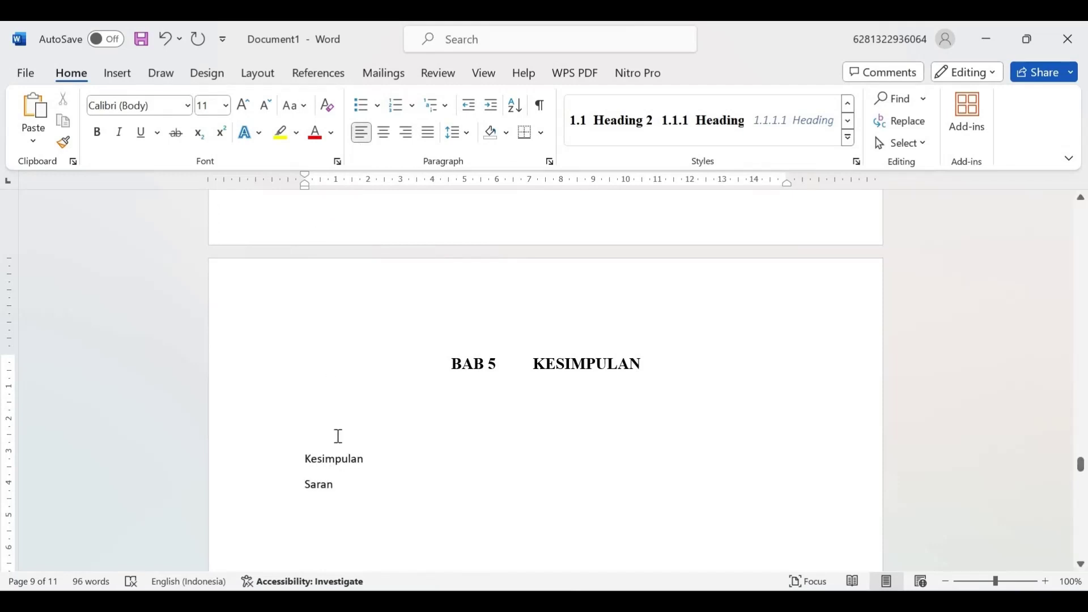
Step: Format the "Kesimpulan" and "Saran" lines under BAB 5 as Heading 2
key("shift+Up")
key("shift+Up")
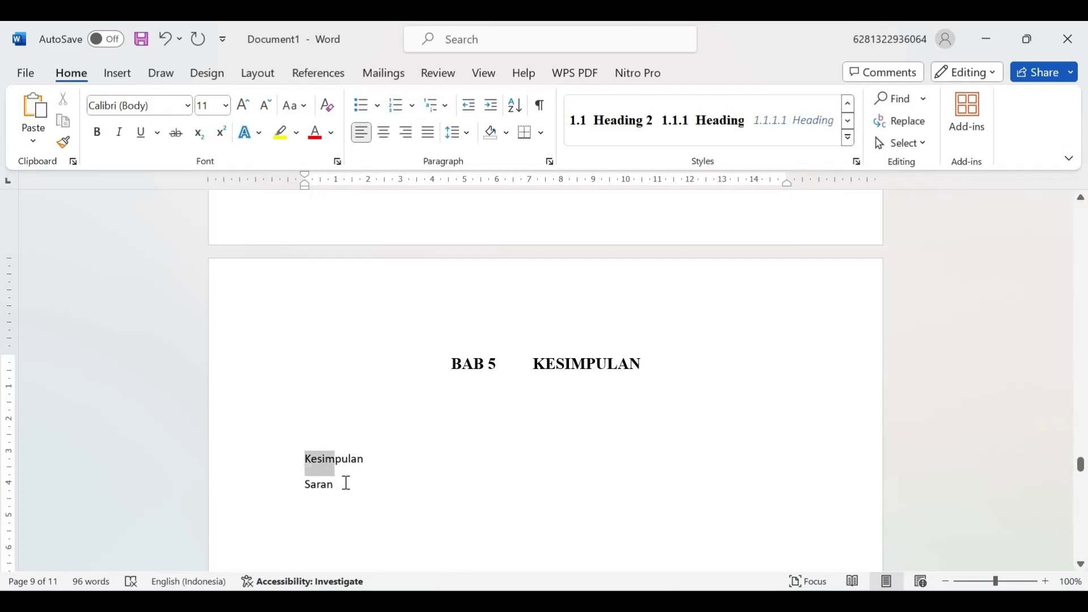
left_click(614, 143)
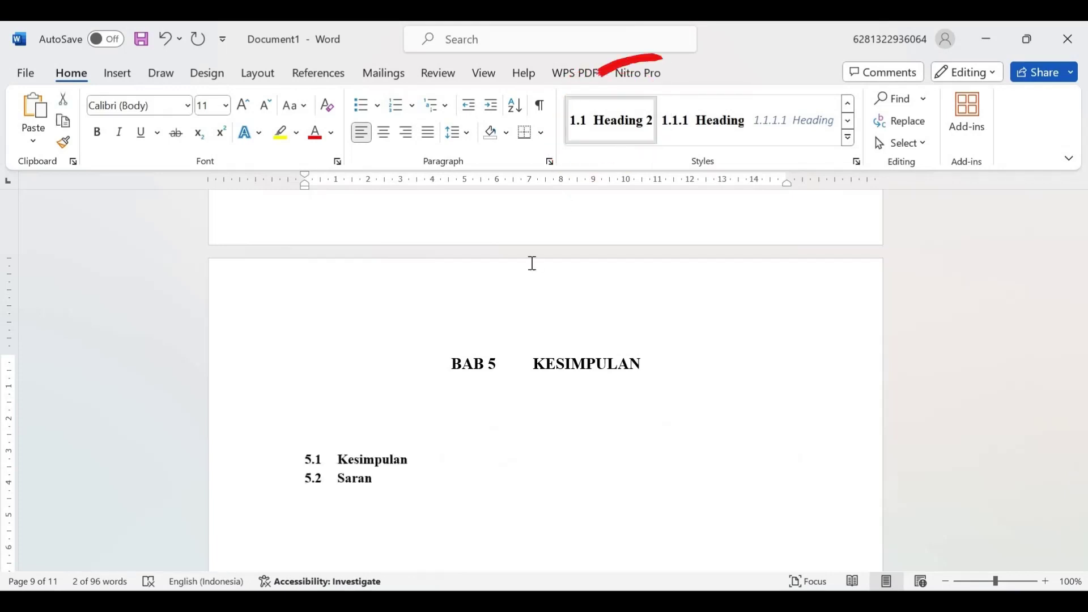
Step: Add three blank lines below the "Kesimpulan" subheading in BAB 5
left_click(432, 461)
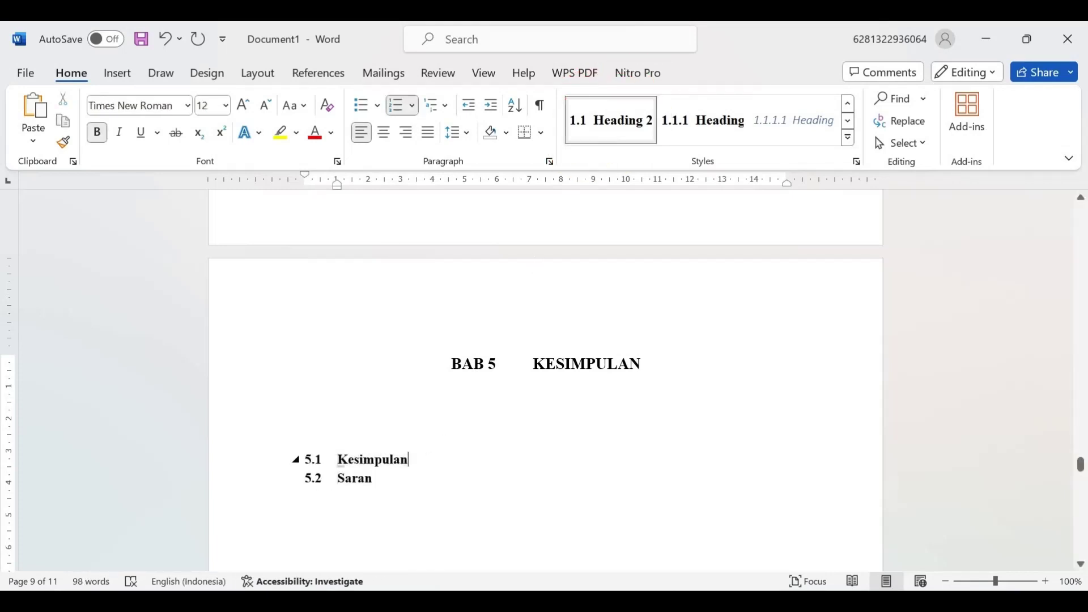
key("Return")
key("Return")
key("Return")
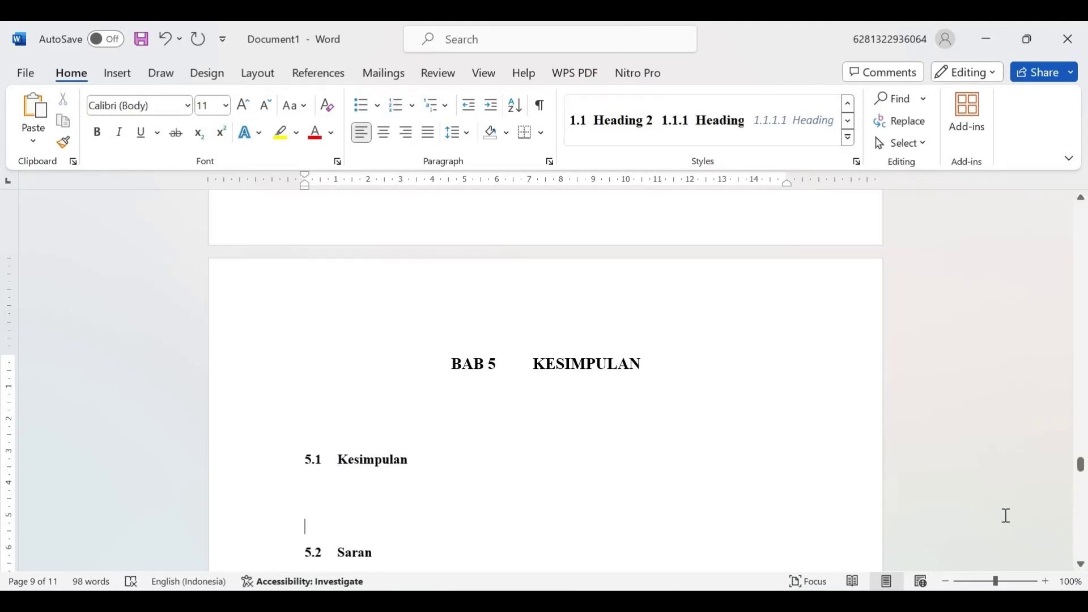
Step: Copy the sentence beginning "Problem Trinitas adalah permasalahan" from the Trinitas PDF in Nitro Pro and paste it under 2.2 Telaah Teori in Word
left_click_drag(1084, 482, 1085, 505)
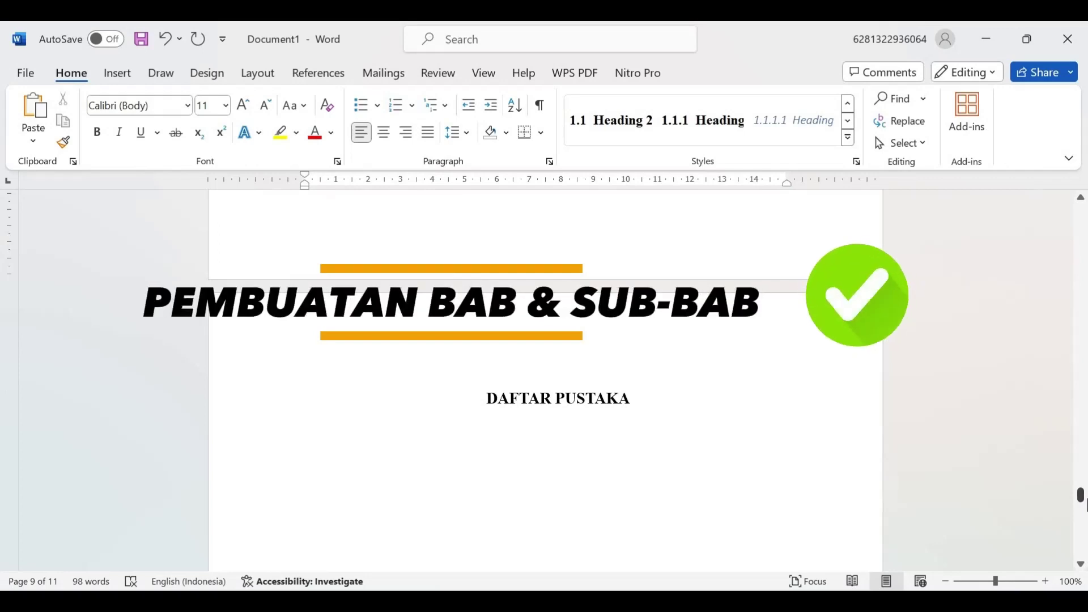
left_click_drag(1086, 504, 1082, 394)
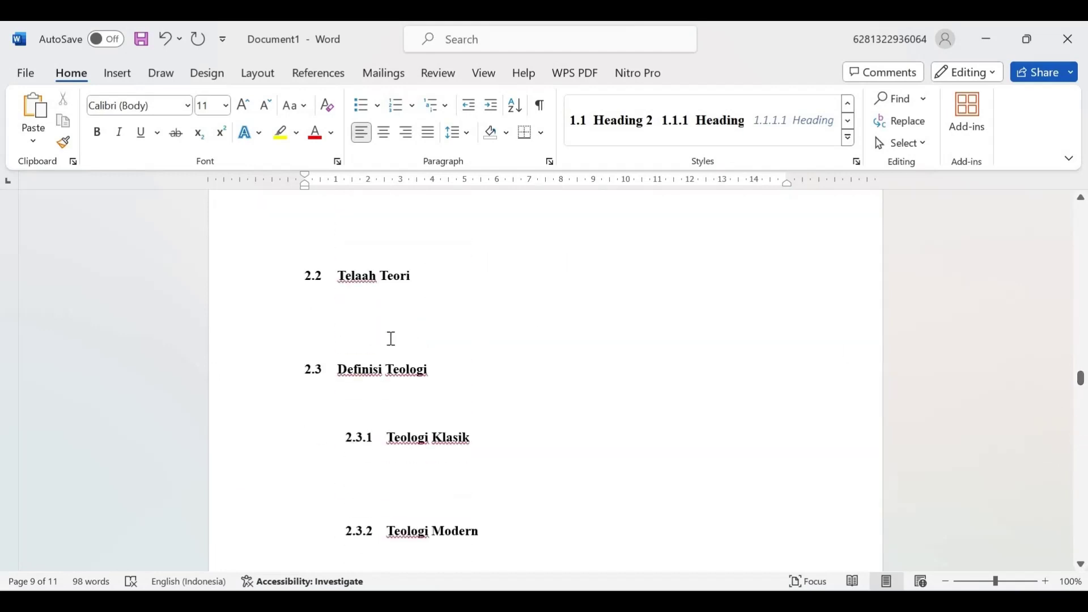
left_click(369, 324)
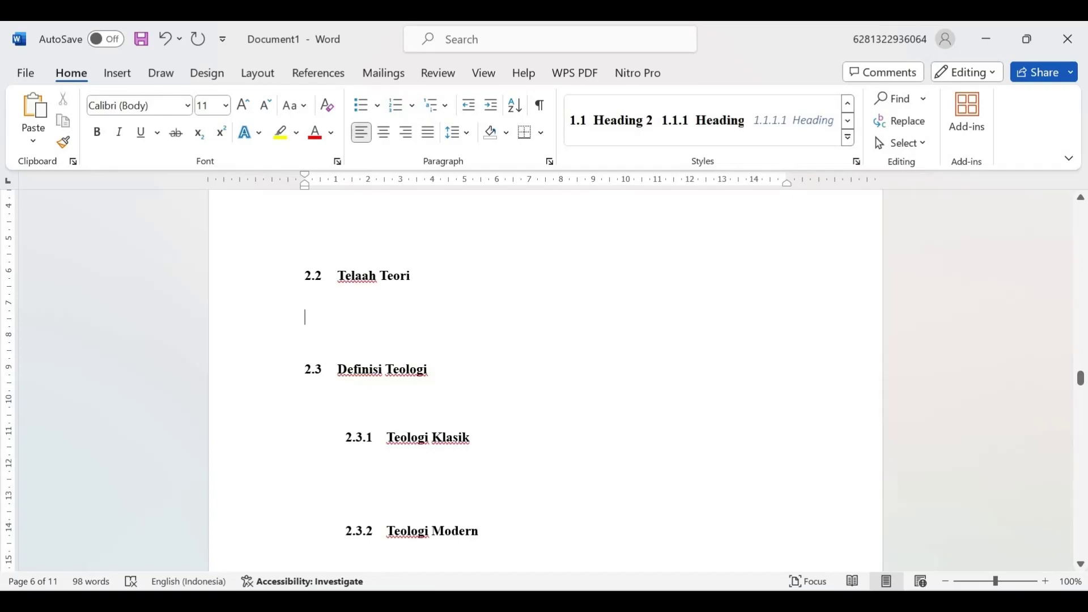
key("alt+Tab")
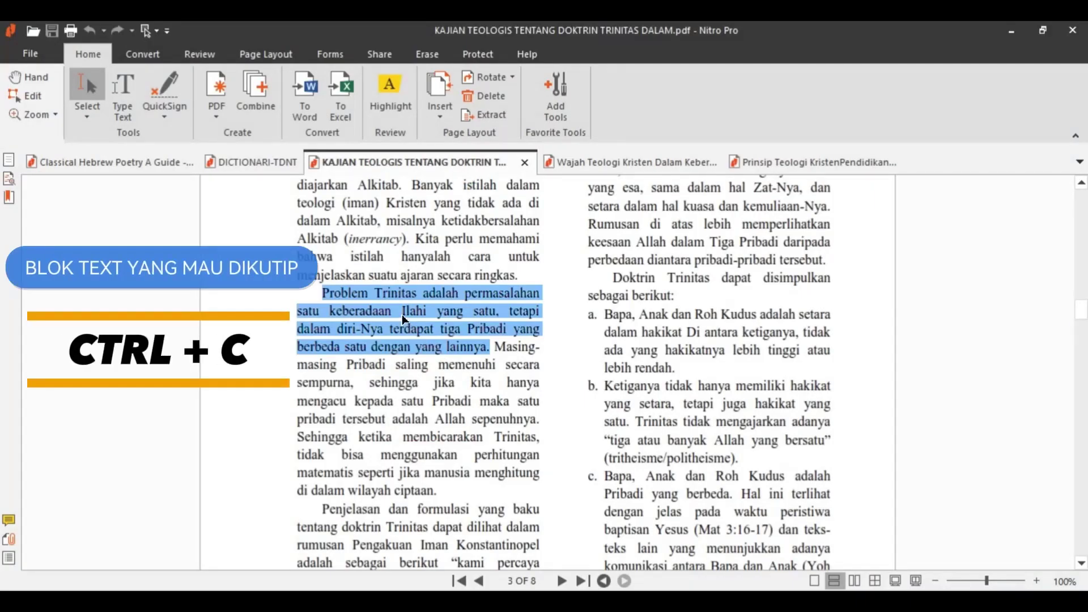
key("alt+Tab")
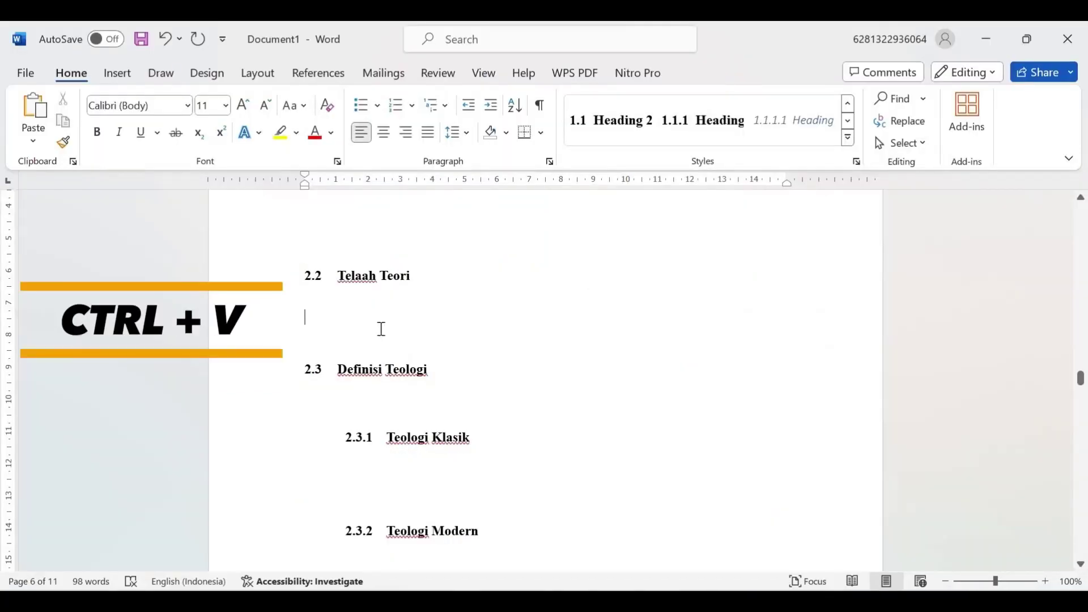
type("Problem Trinitas adalah permasalahan satu keberadaan Ilahi yang satu, tetapi dalam diri-Nya terdapat tiga Pribadi yang berbeda satu dengan yang lainnya.")
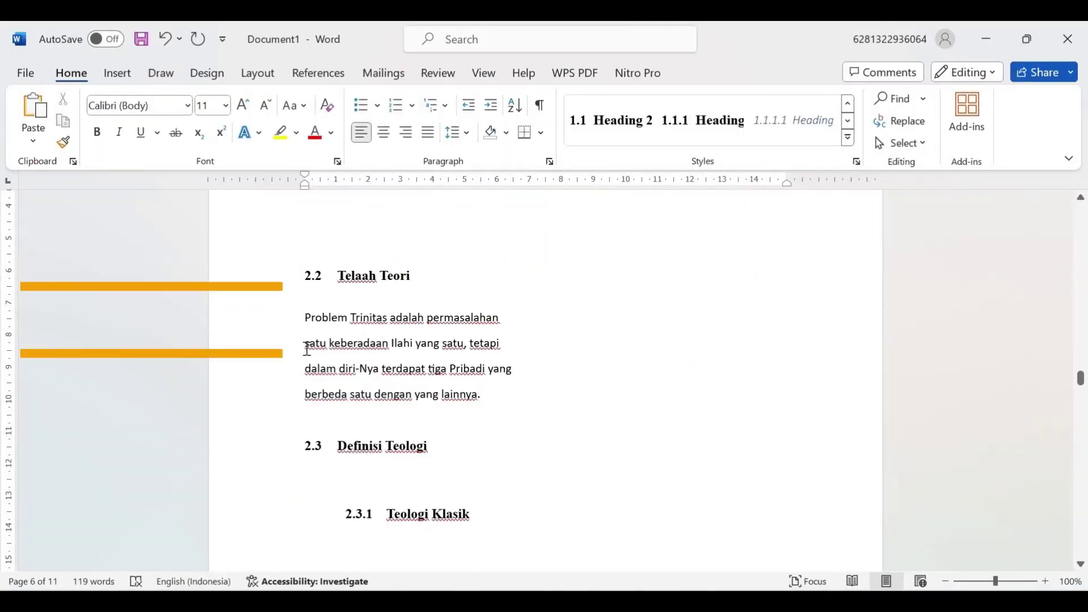
Step: Remove the line breaks inside the pasted quotation so that it forms one continuous paragraph
left_click(306, 347)
key("BackSpace")
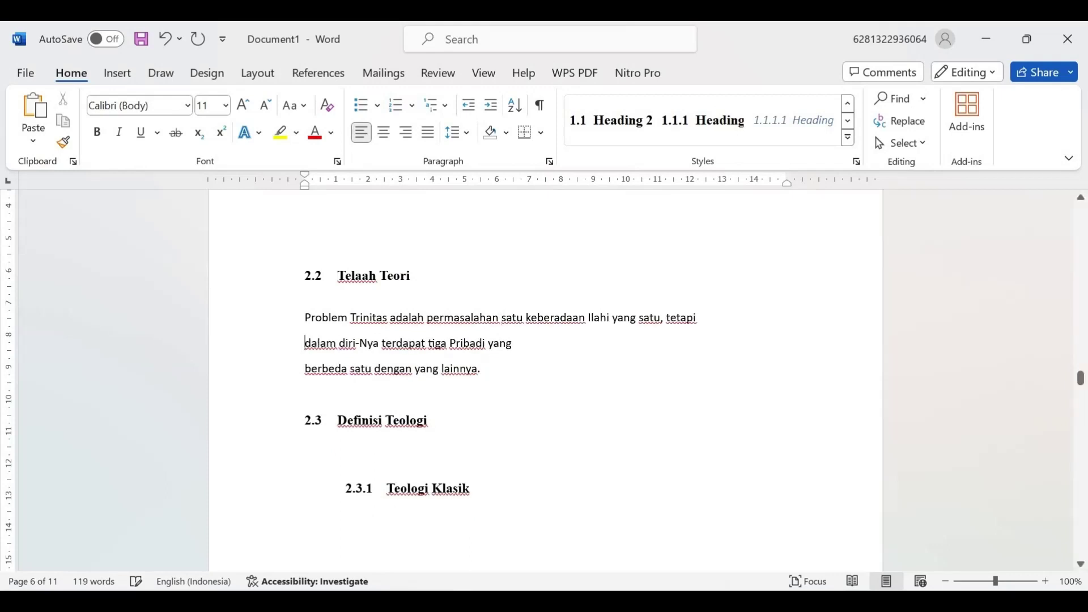
key("BackSpace")
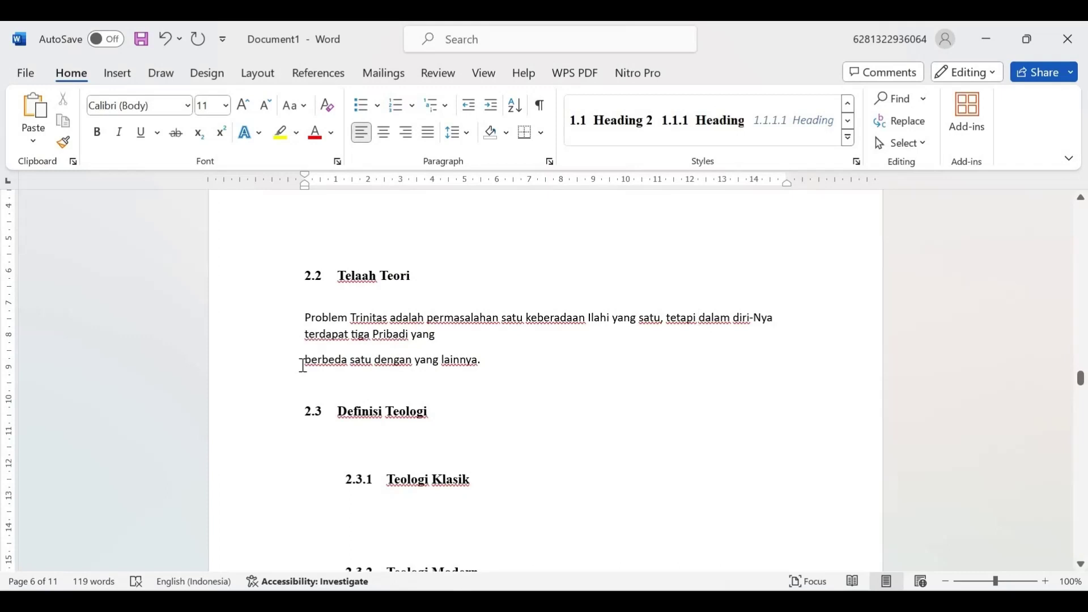
key("BackSpace")
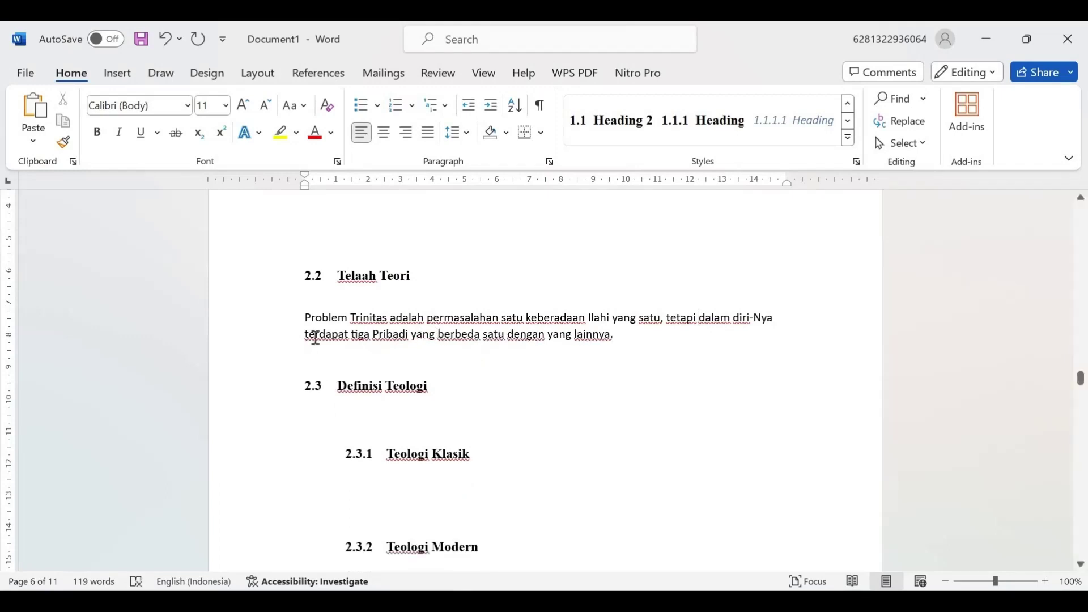
Step: Set the quotation under 2.2 Telaah Teori in Times New Roman and indent it 1 cm from the left margin
left_click_drag(305, 317, 618, 343)
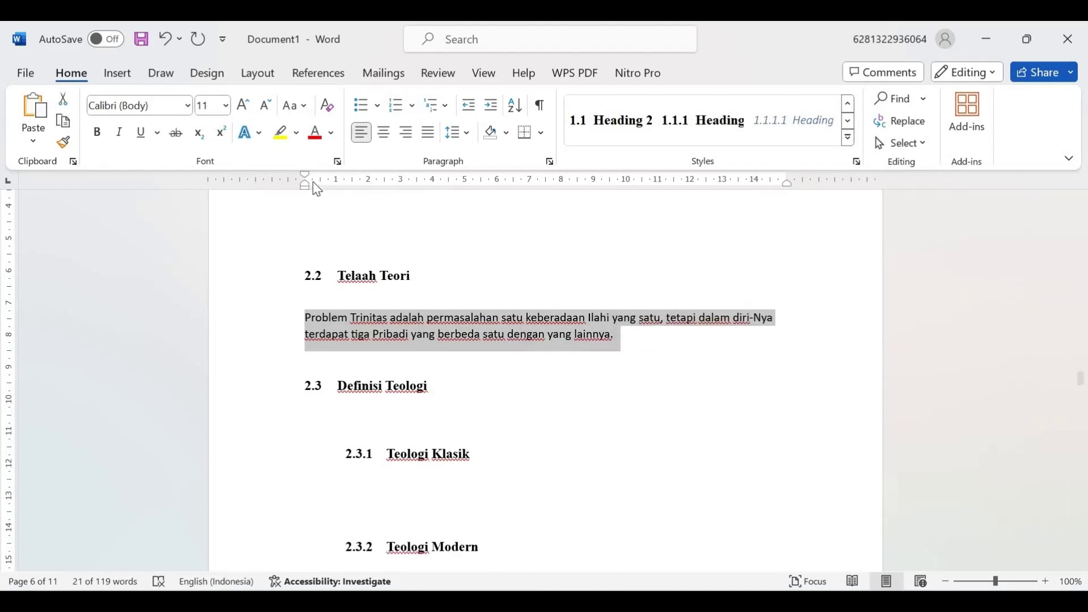
left_click(187, 106)
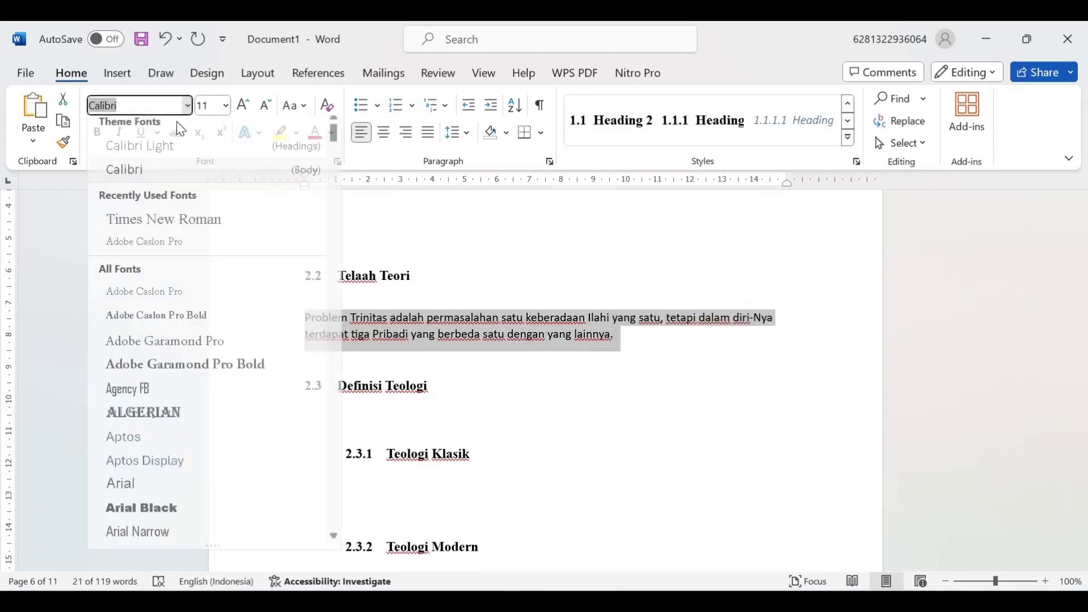
left_click(176, 227)
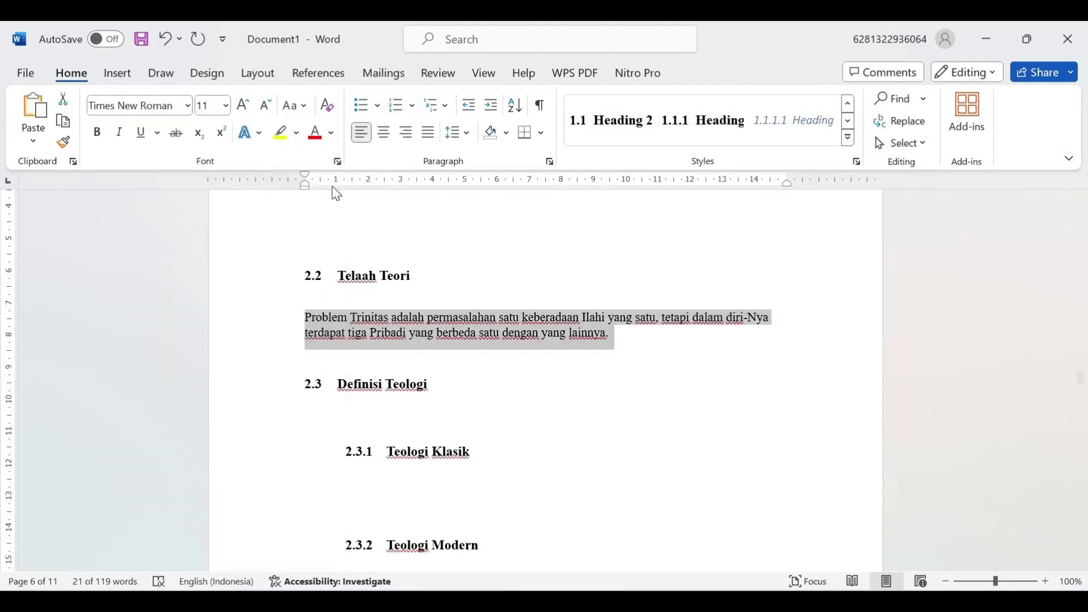
mouse_move(305, 186)
left_mouse_down()
mouse_move(345, 202)
mouse_move(338, 192)
left_mouse_up()
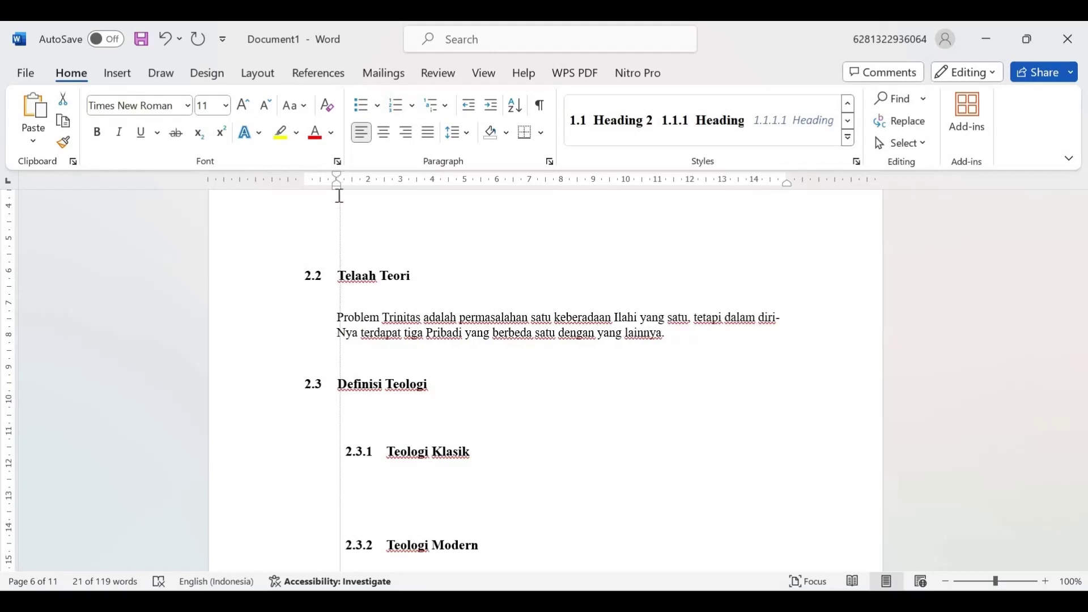
Step: Justify the quotation paragraph and set its line spacing to 2,0
left_click(430, 135)
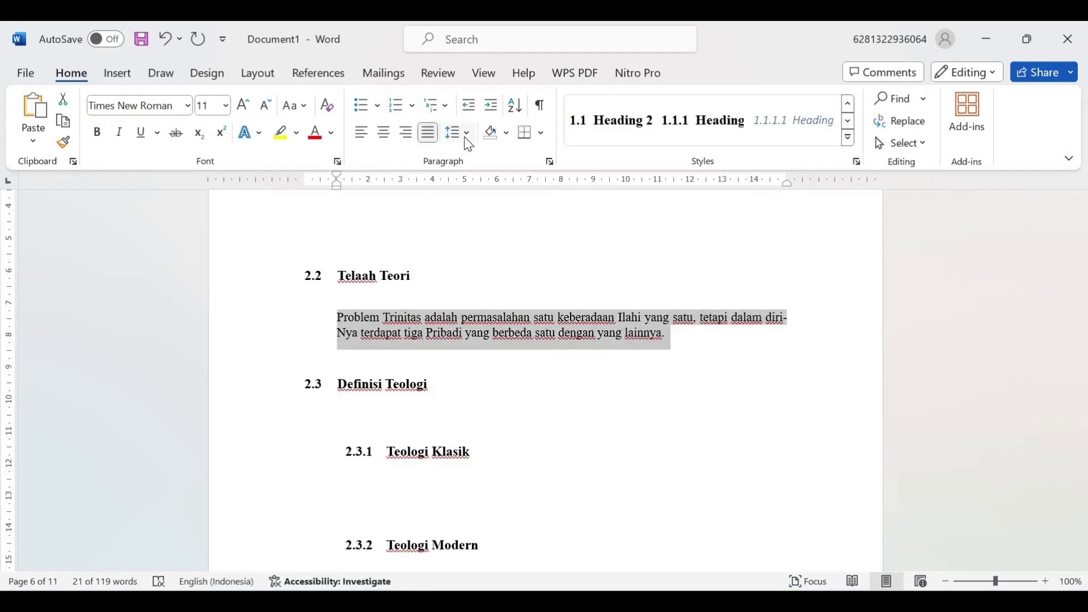
left_click(467, 135)
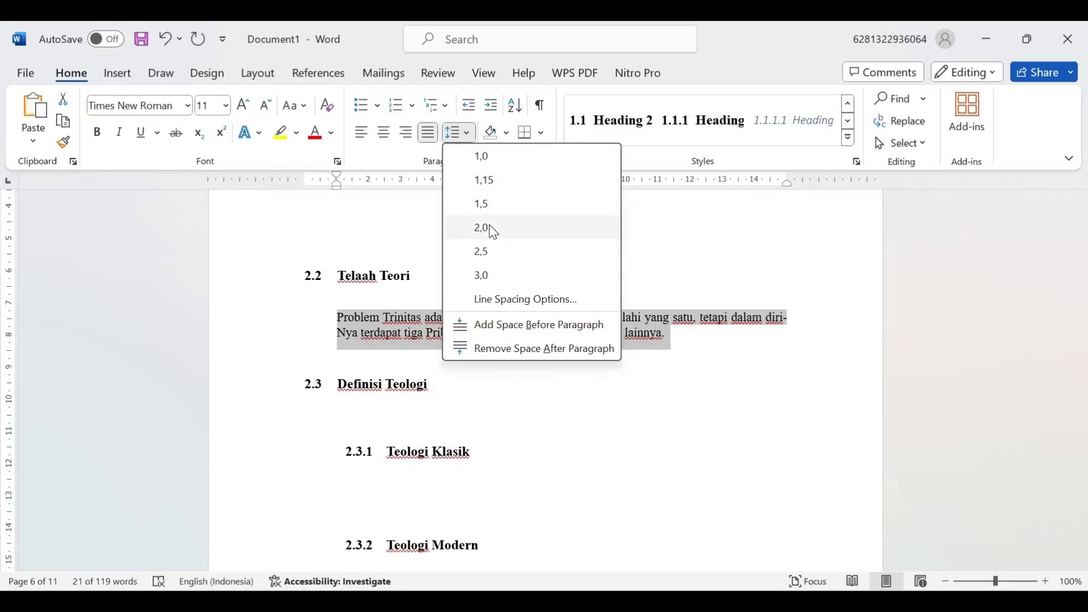
left_click(491, 225)
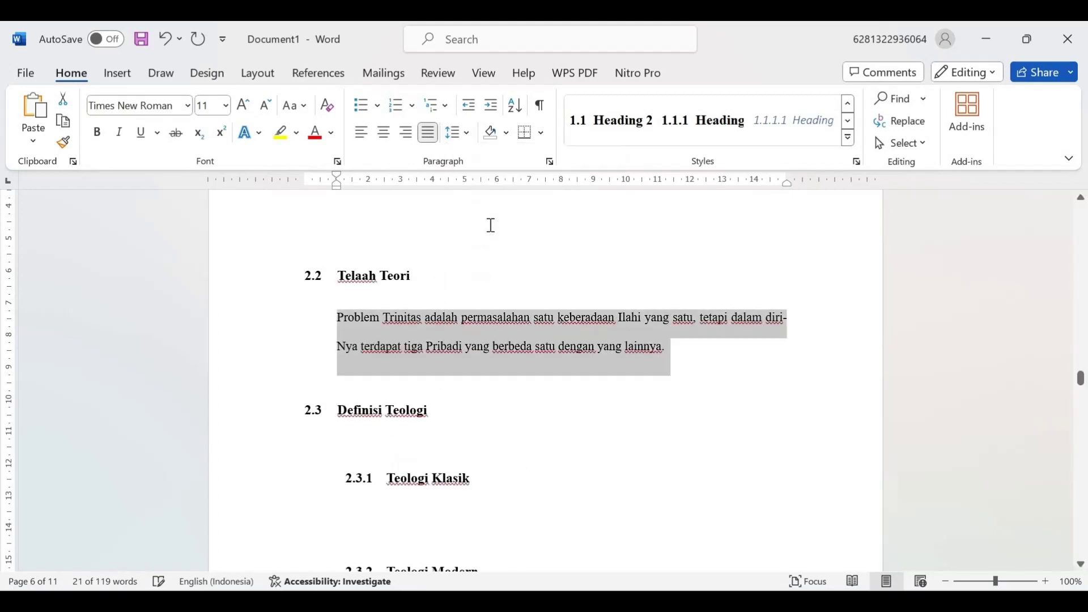
left_click(687, 346)
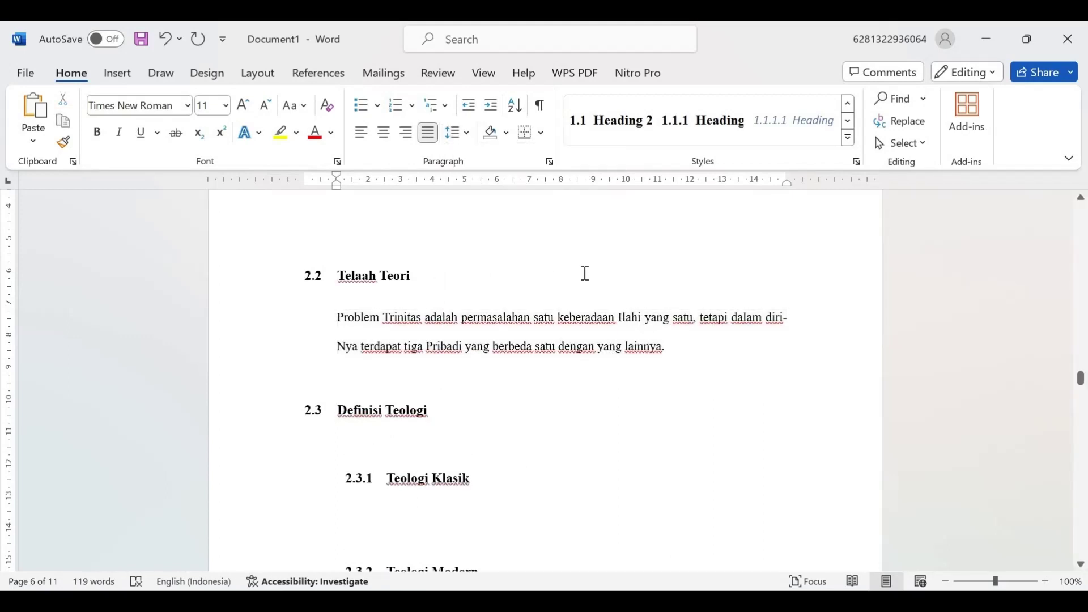
Step: Insert a Mendeley citation for "Perspektif Teologi Reformed Dan Implikasinya Bagi Iman Kristen" at the end of the quotation and check its footnote
left_click(322, 76)
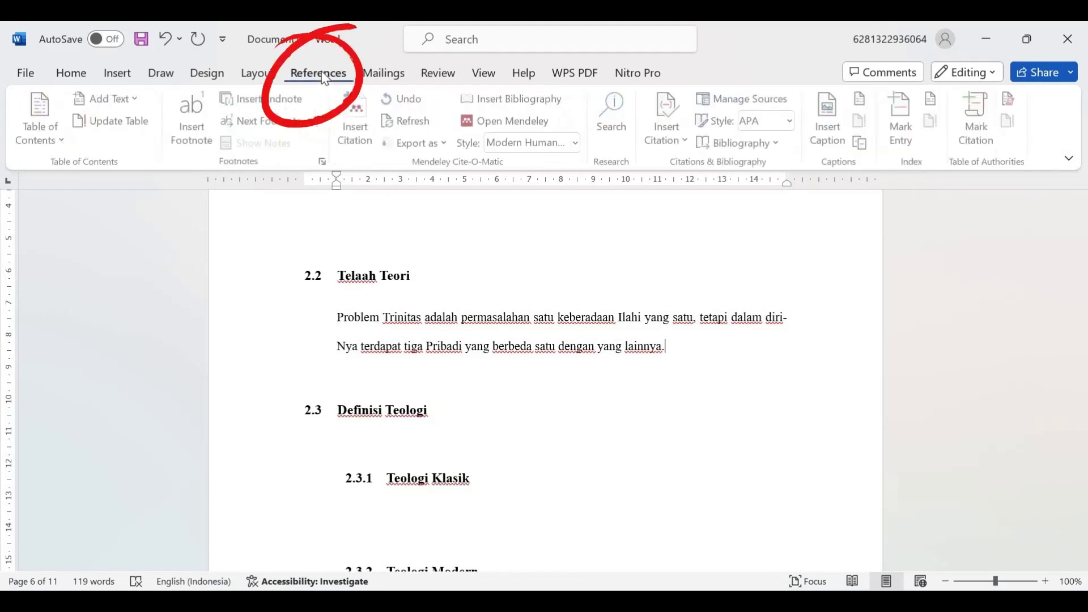
left_click(358, 122)
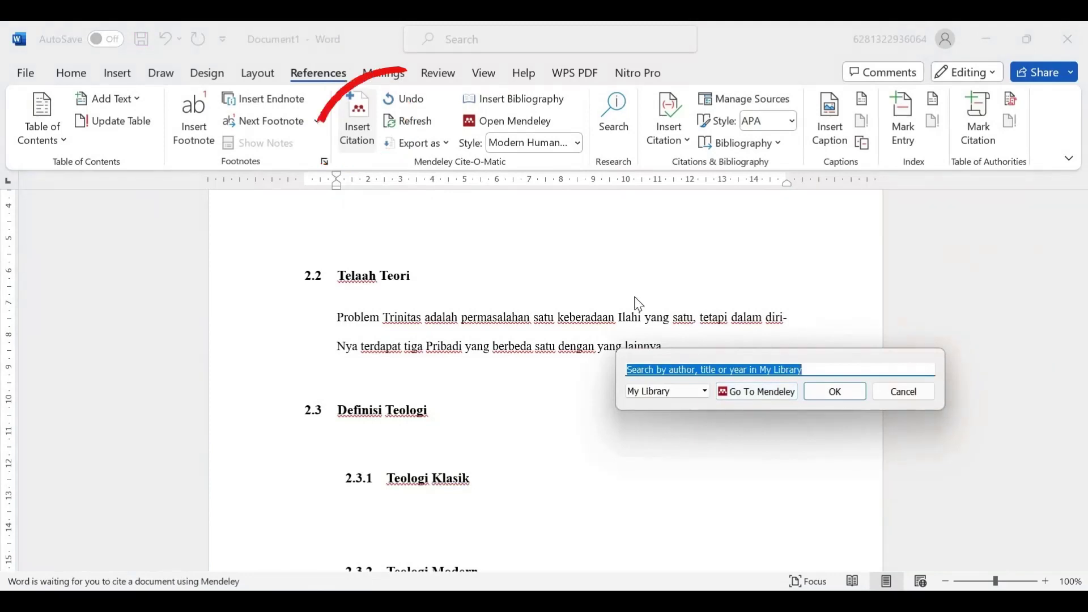
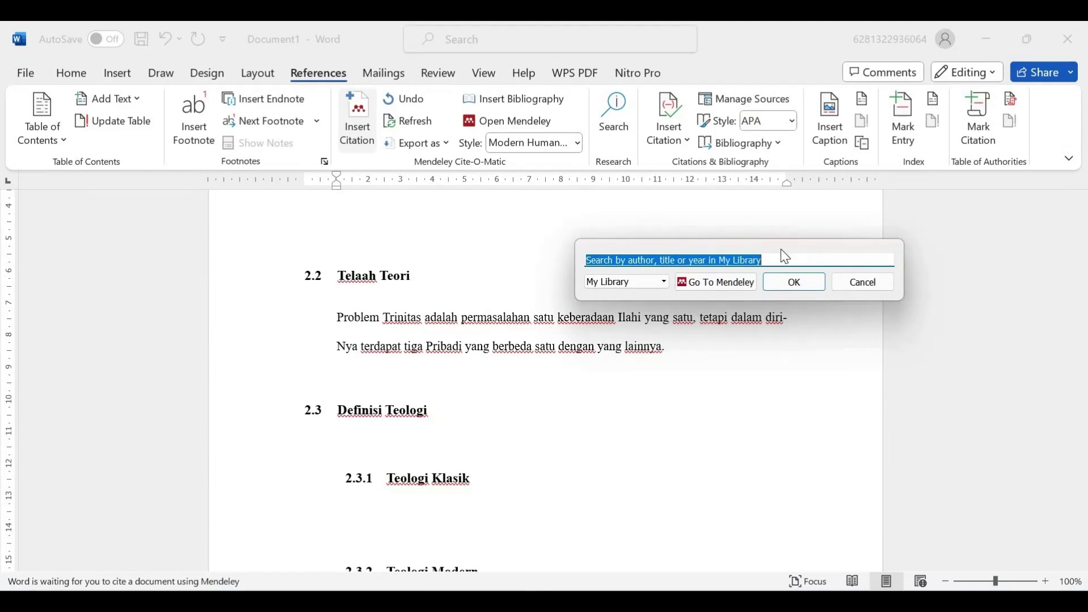
left_click(738, 284)
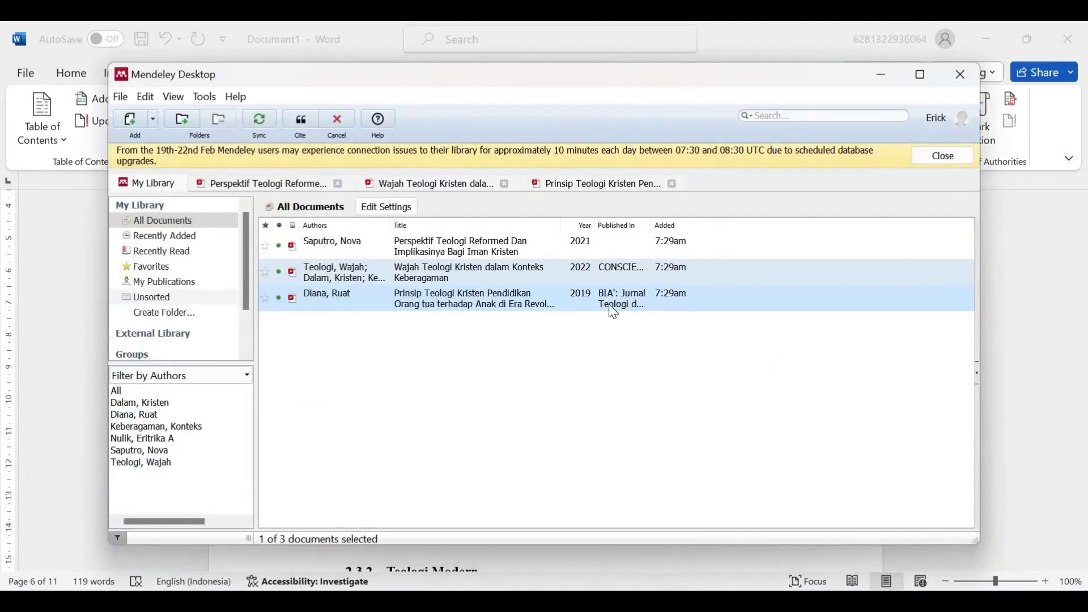
double_click(454, 248)
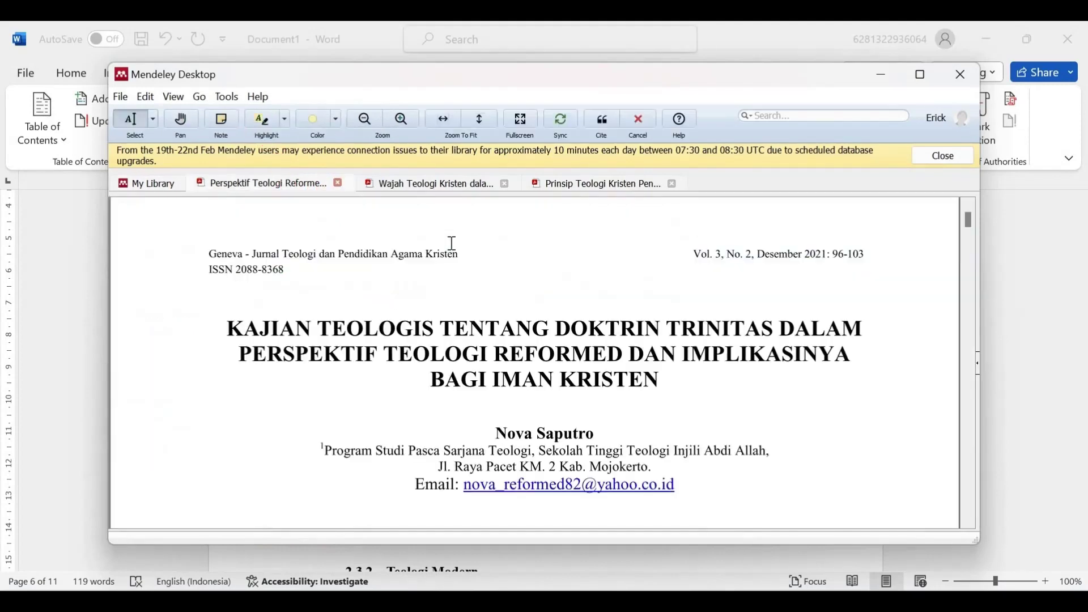
left_click(605, 117)
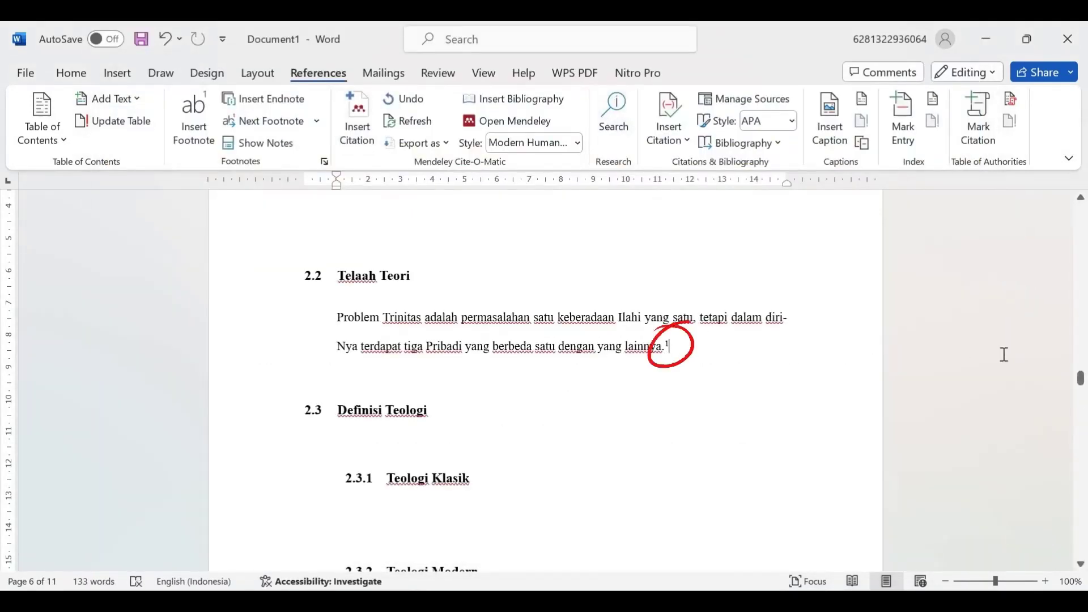
left_click_drag(1081, 378, 1083, 406)
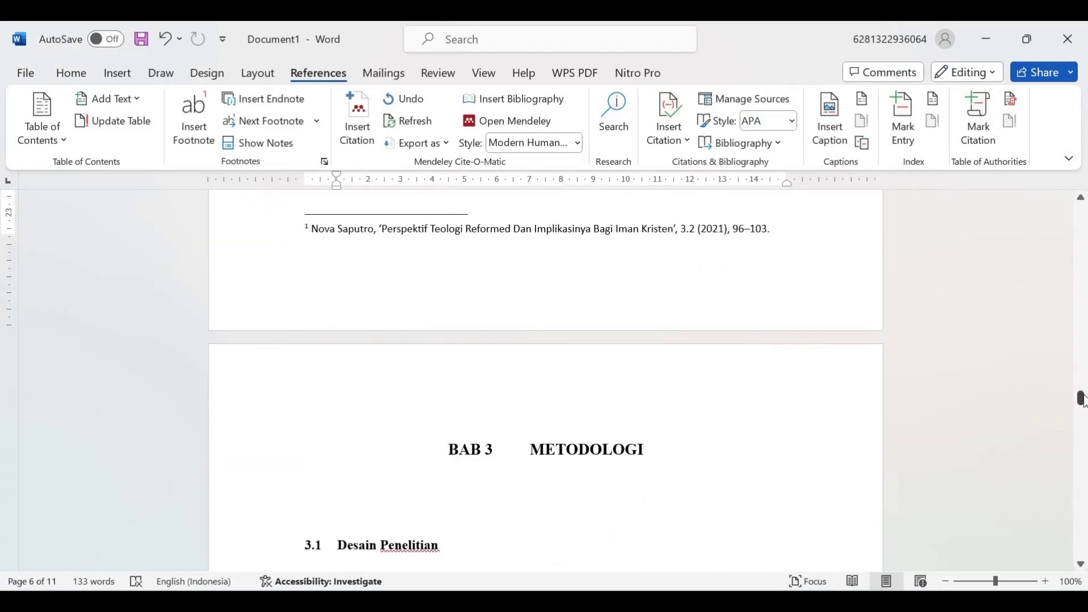
left_click_drag(1082, 400, 1083, 379)
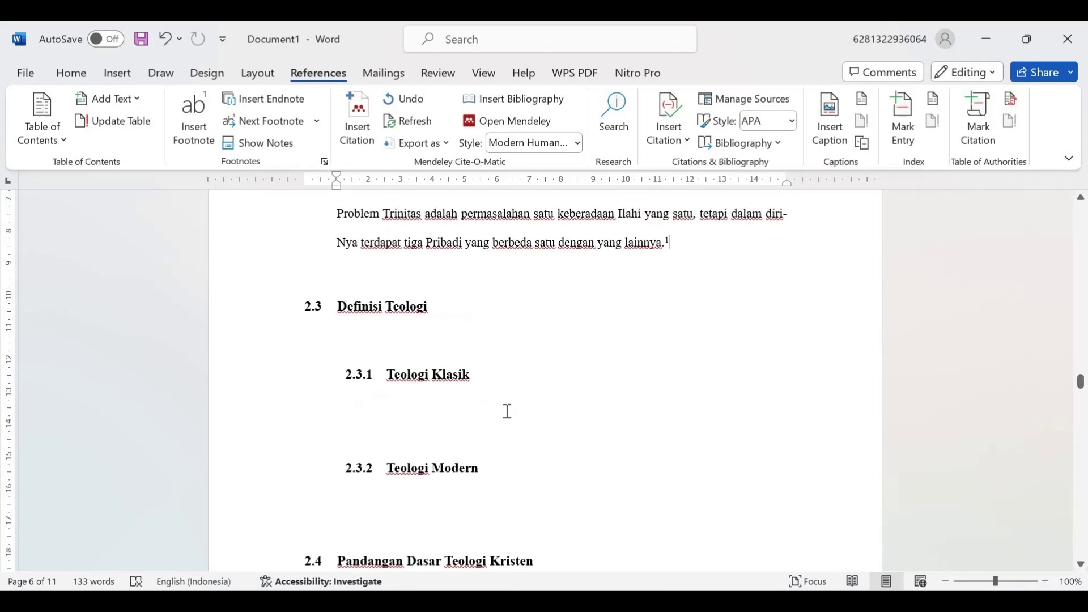
Step: Copy the highlighted passage beginning "Perjumpaan dengan agama-agama lain" from the Wajah Teologi Kristen PDF in Nitro Pro into Word below 2.3.1 Teologi Klasik
left_click(424, 438)
mouse_move(700, 601)
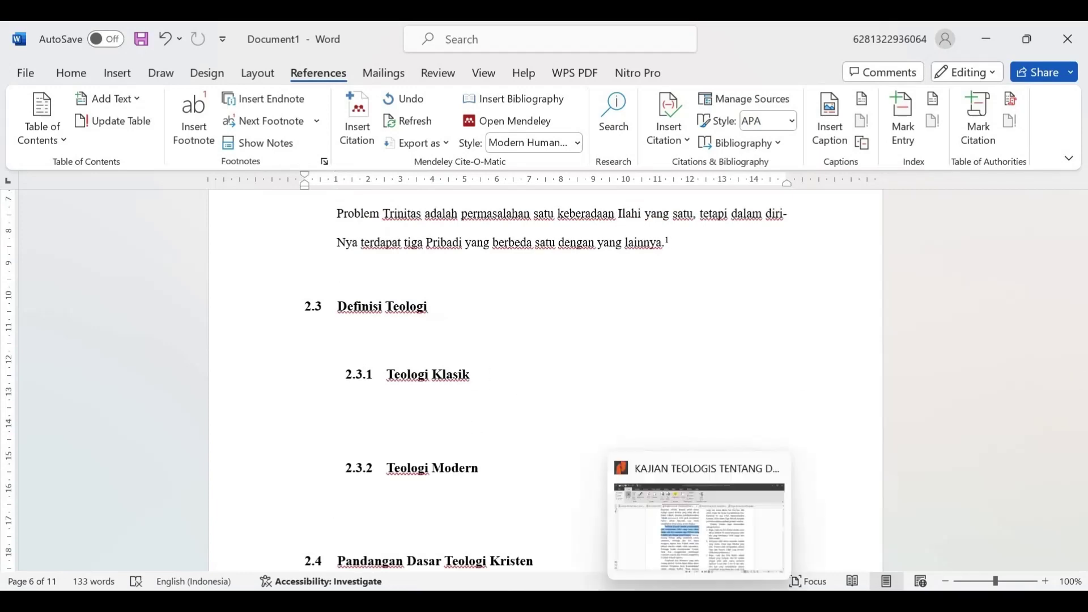
left_click(669, 549)
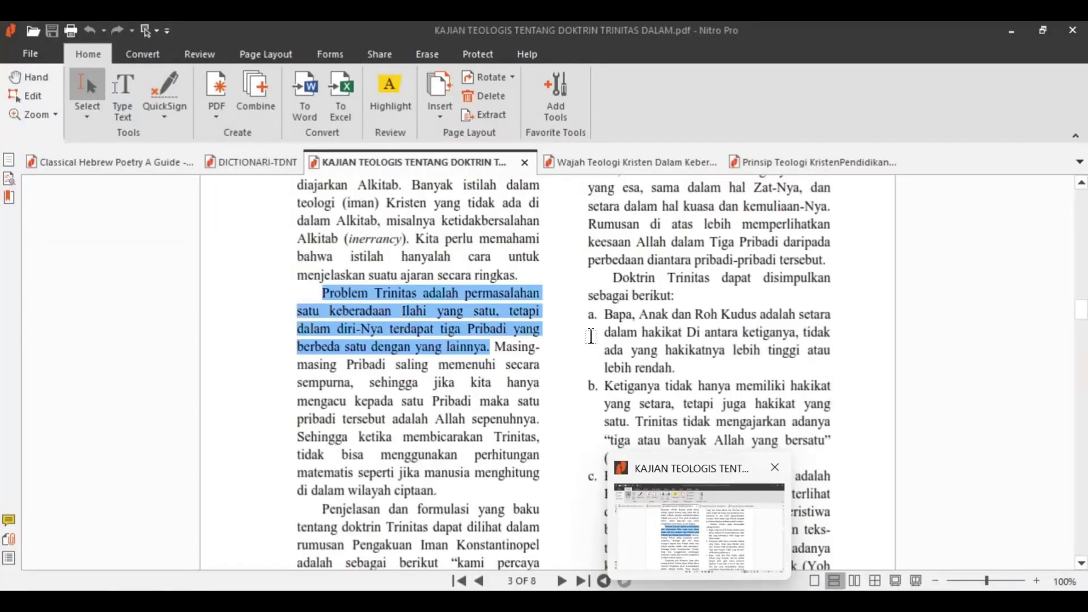
left_click(613, 164)
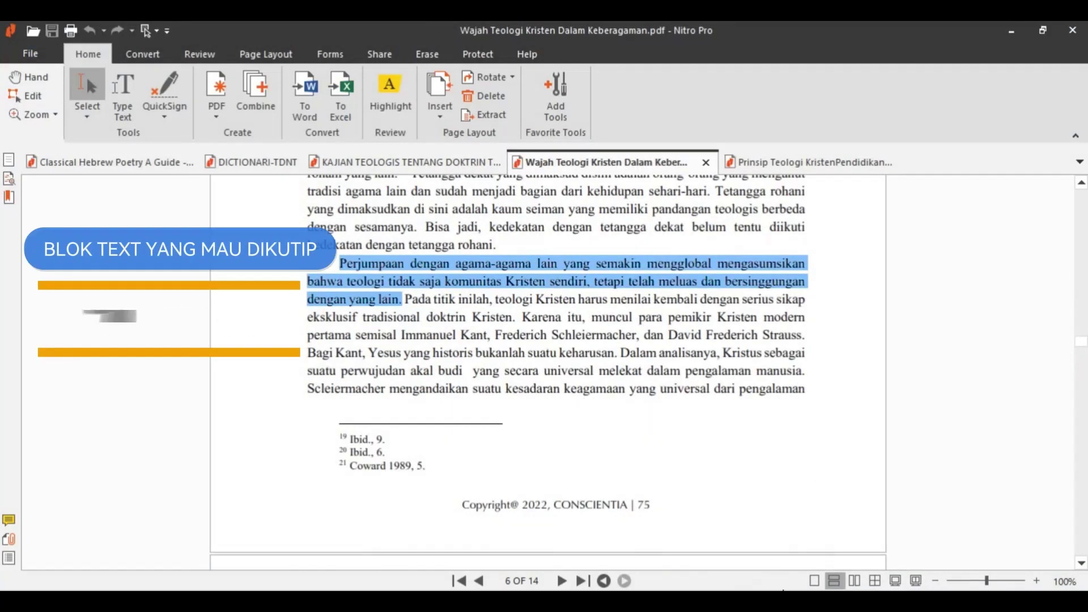
mouse_move(774, 602)
left_click(726, 519)
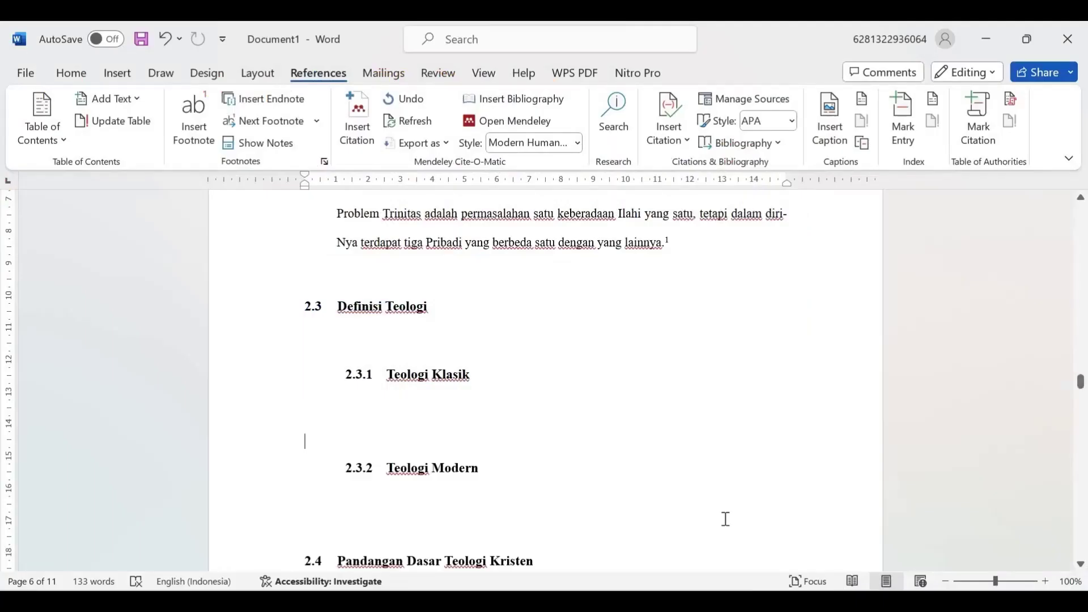
type("V")
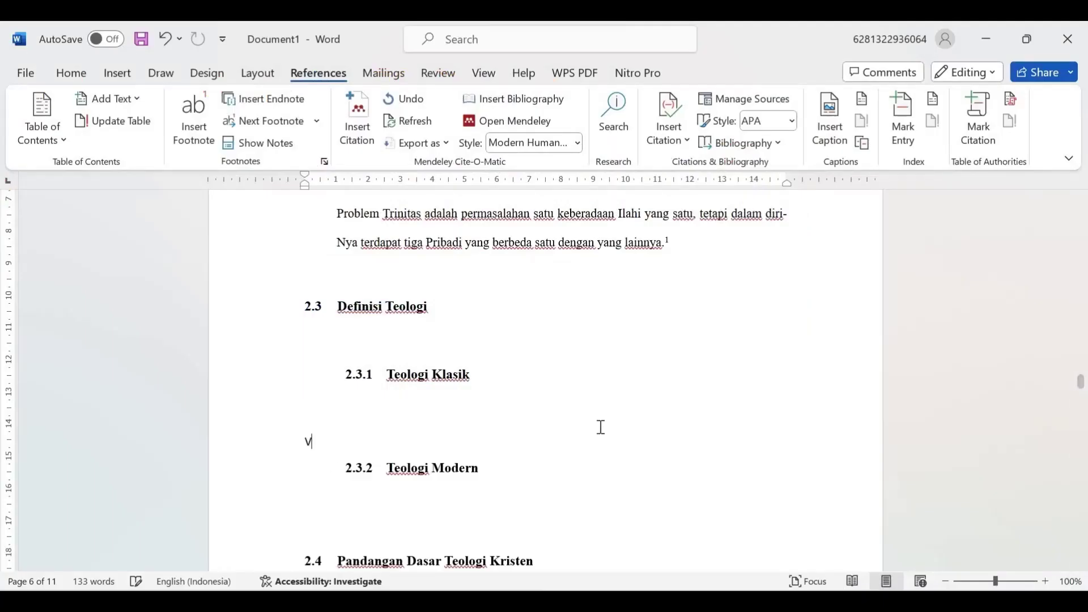
key("BackSpace")
type("Perjumpaan dengan agama-agama lain yang semakin mengglobal mengasumsikan bahwa teologi tidak saja komunitas Kristen sendiri, tetapi telah meluas dan bersinggungan dengan yang lain.")
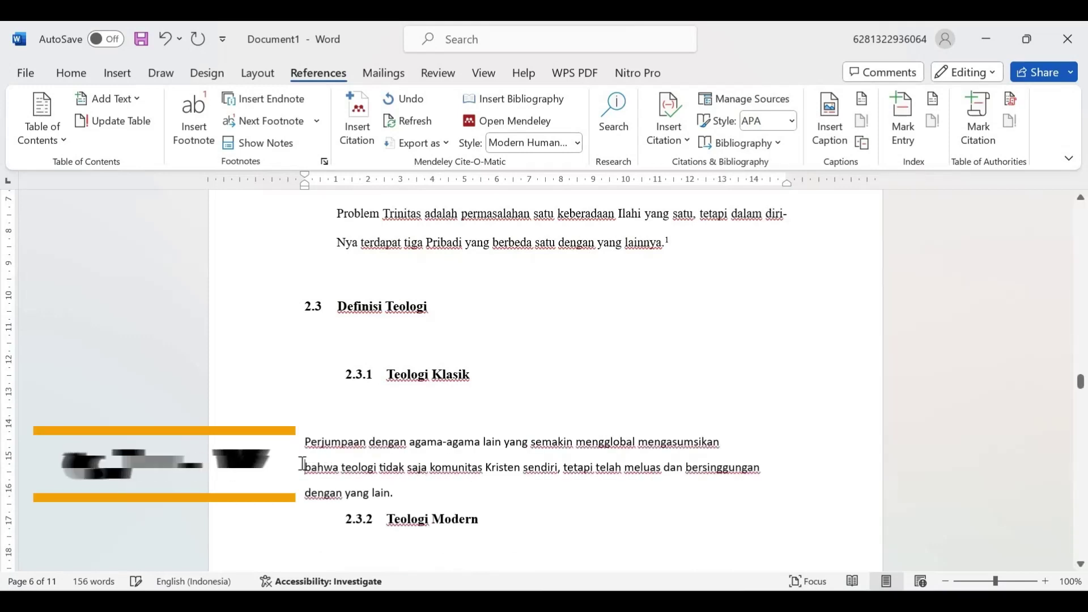
Step: Join the pasted quotation's lines into one continuous paragraph and remove an empty line between it and the 2.3.1 Teologi Klasik heading
key("BackSpace")
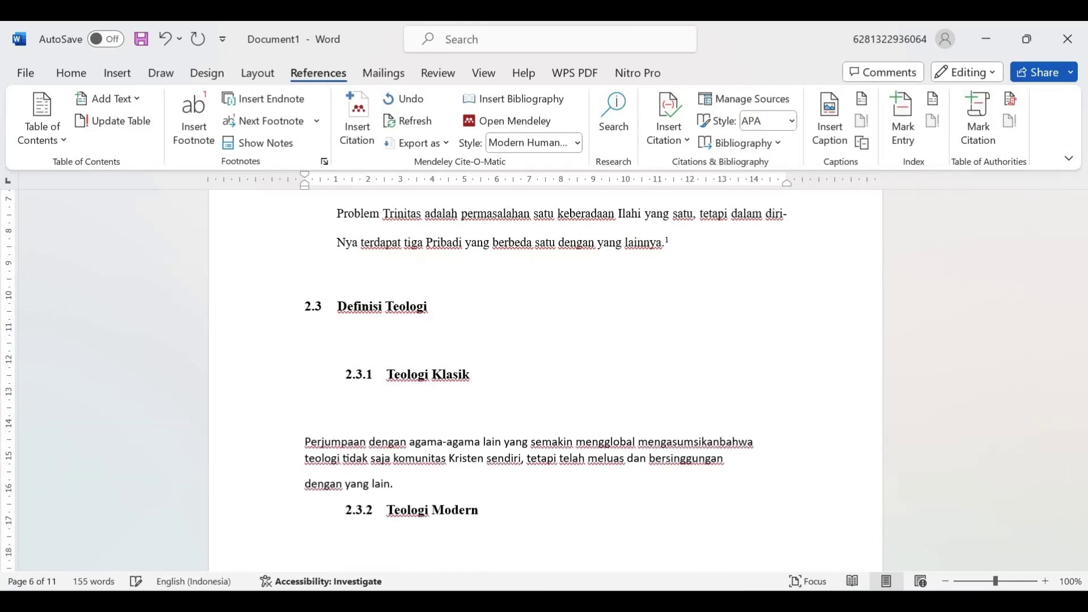
left_click(300, 482)
key("BackSpace")
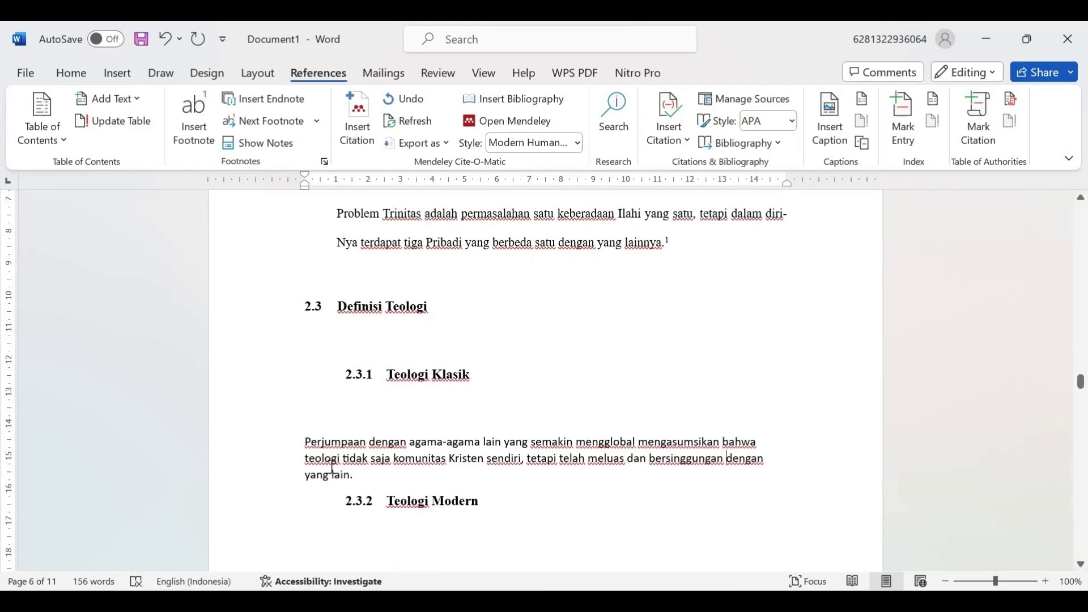
triple_click(343, 474)
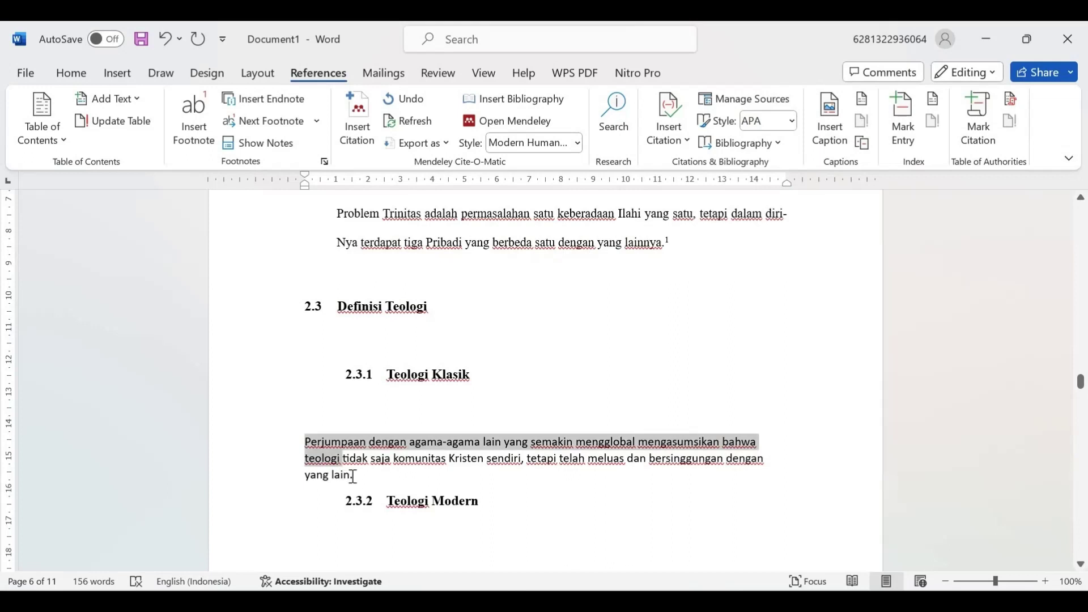
left_click(323, 415)
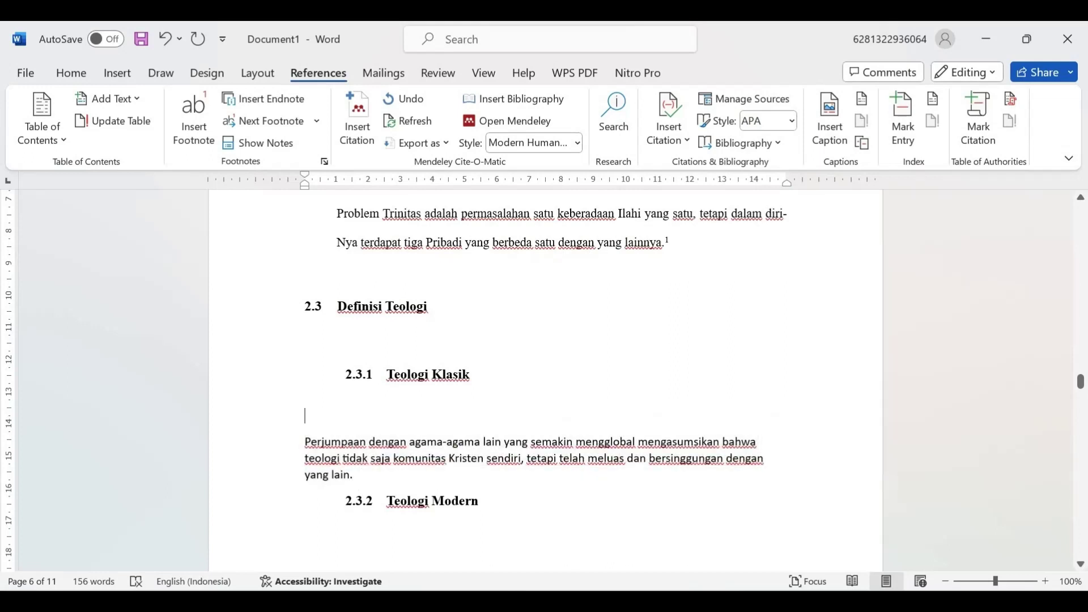
key("BackSpace")
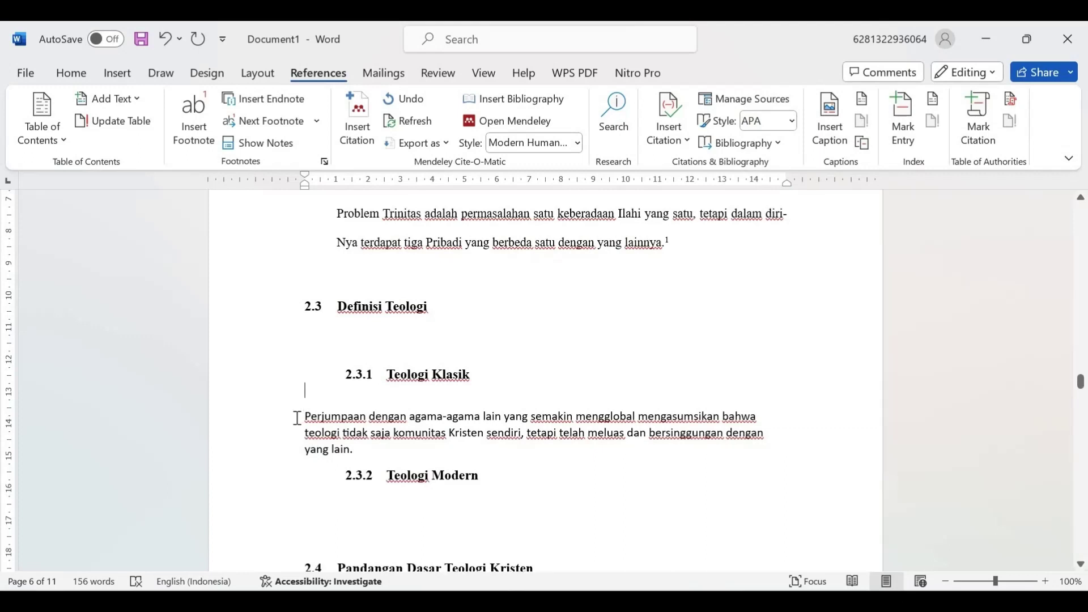
Step: Indent the quotation under 2.3.1 Teologi Klasik about 2.5 cm from the left margin, justify it and apply double line spacing
left_click_drag(297, 418, 357, 449)
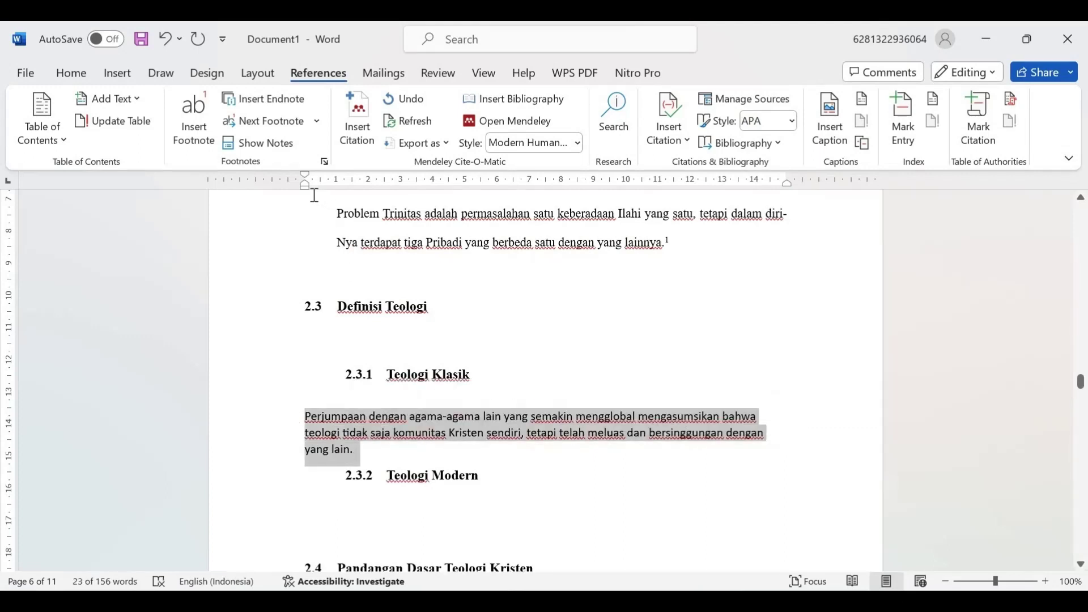
left_click_drag(306, 187, 390, 207)
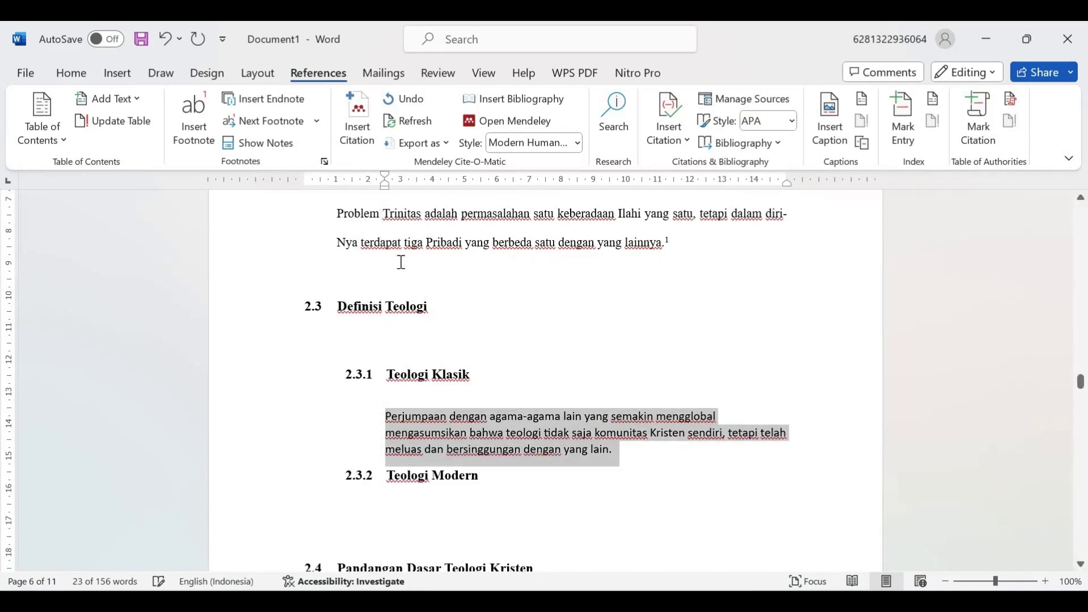
left_click(84, 71)
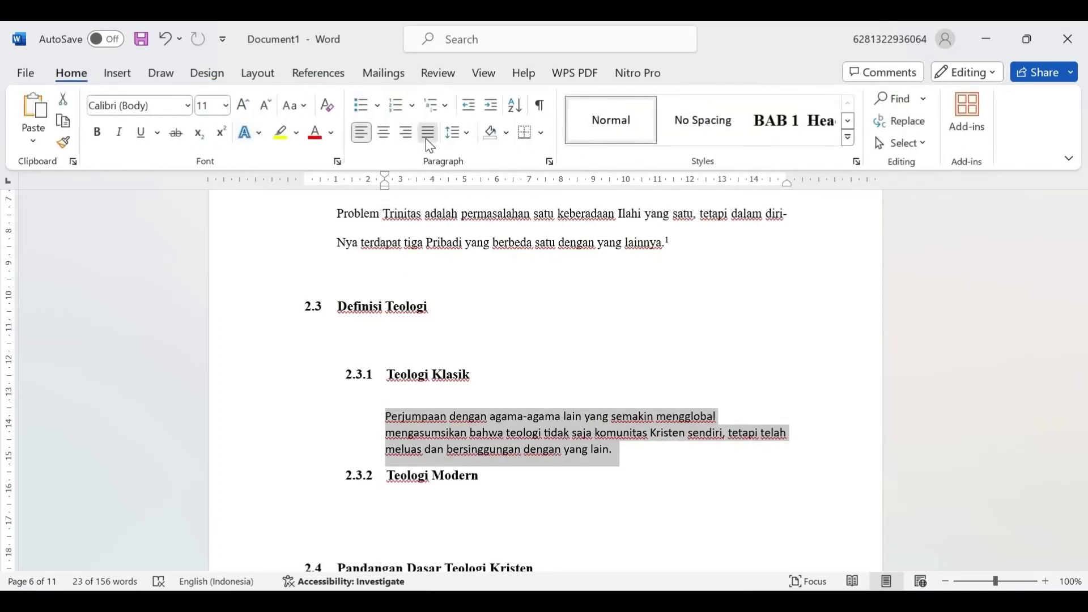
left_click(427, 139)
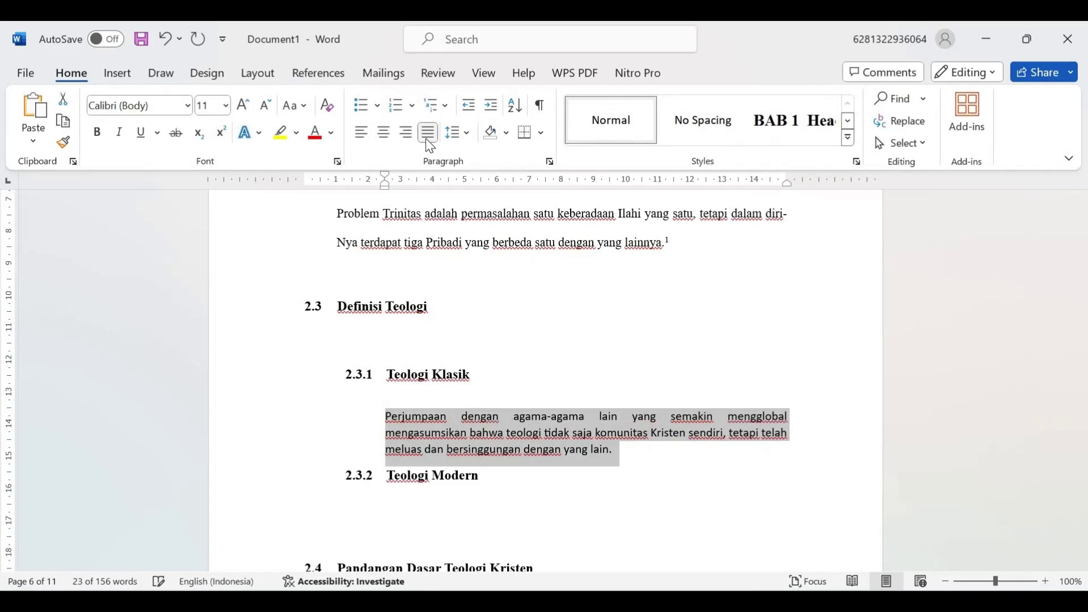
left_click(467, 136)
left_click(492, 224)
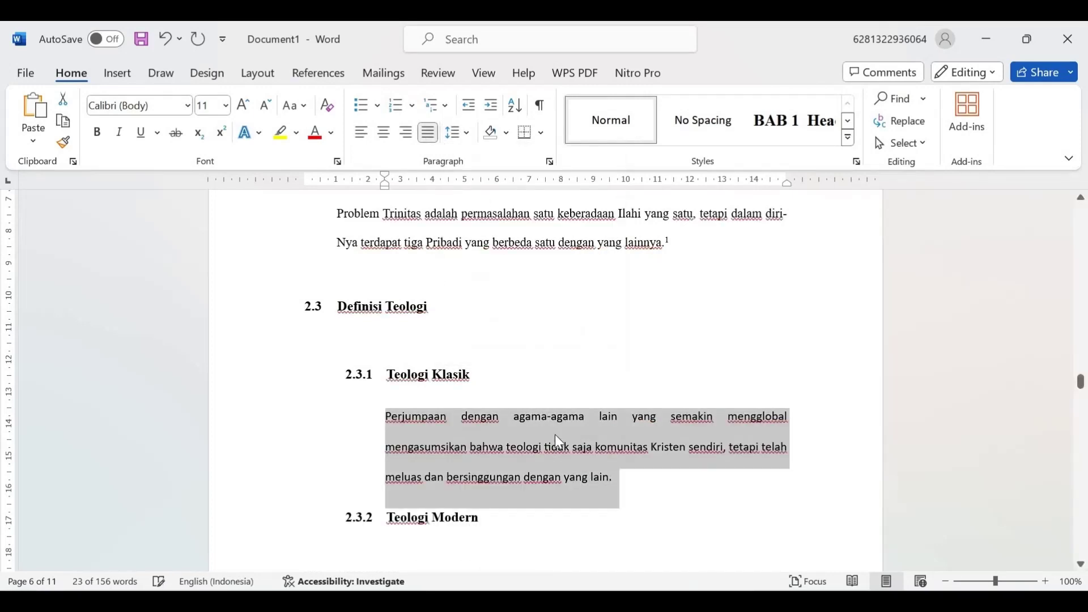
Step: Insert a Mendeley citation for "Wajah Teologi Kristen dalam Konteks Keberagaman" at the end of the 2.3.1 quotation and check its footnote
left_click(613, 480)
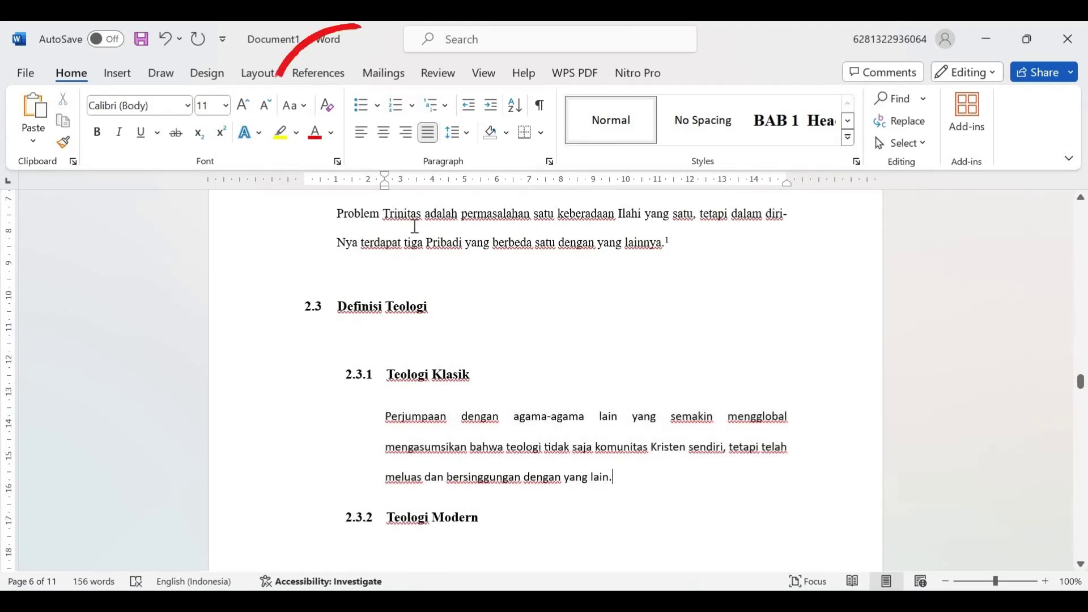
left_click(318, 72)
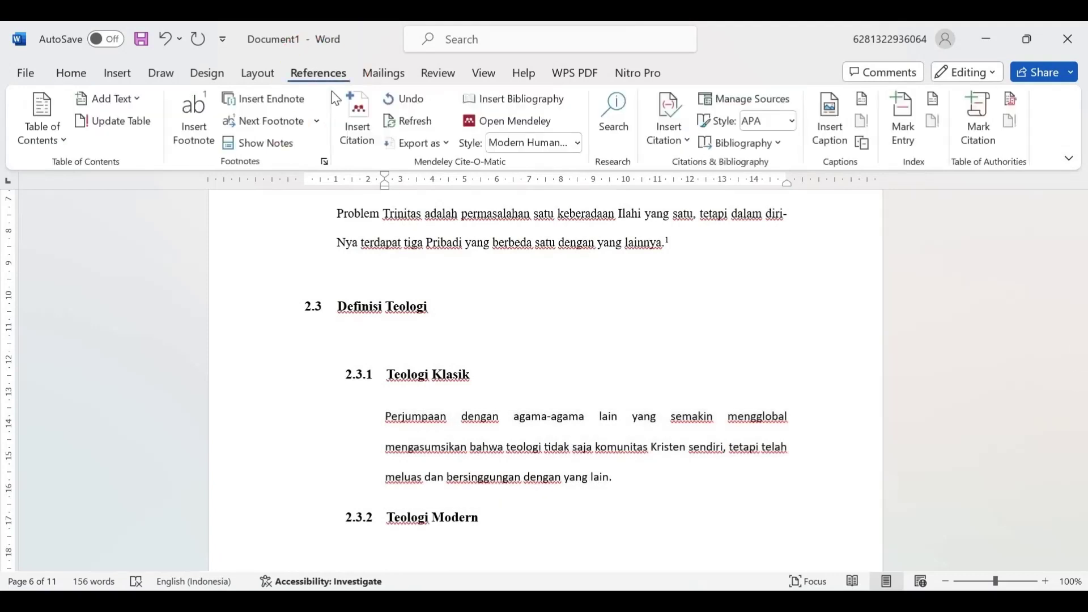
left_click(357, 122)
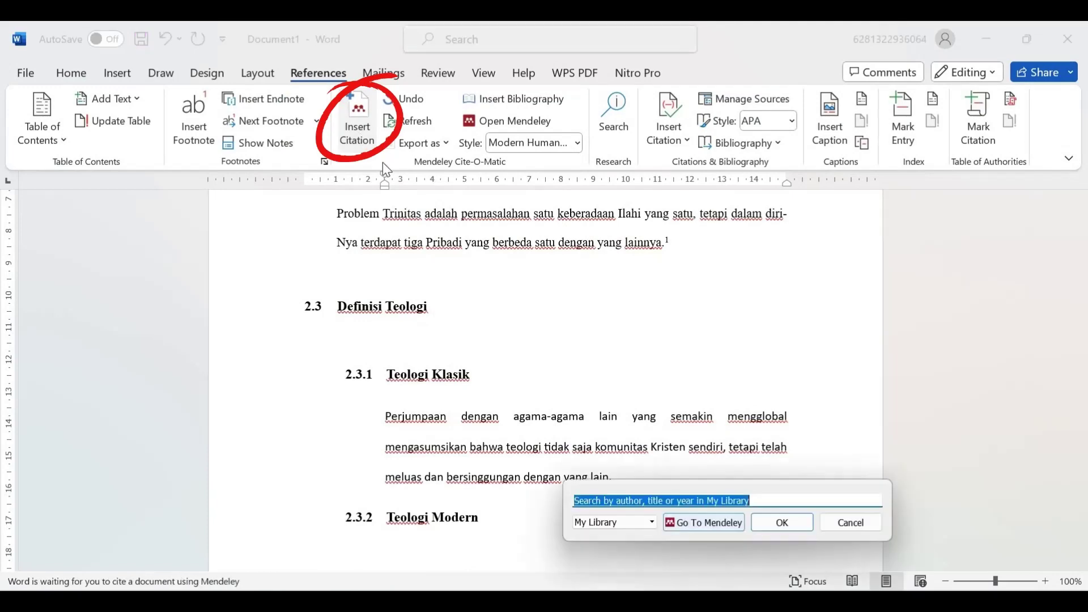
left_click(704, 522)
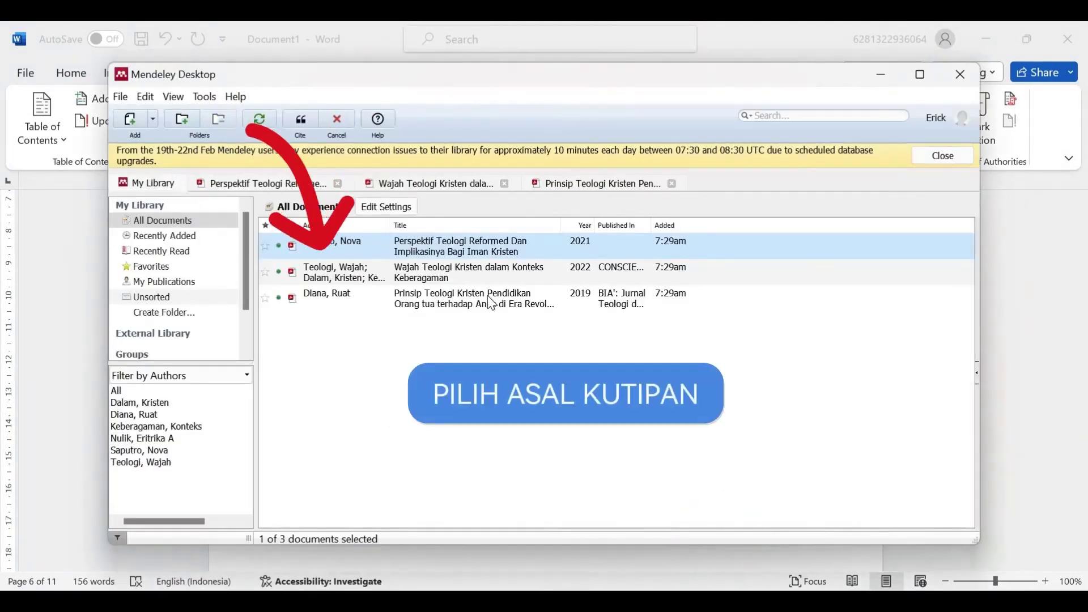
left_click(457, 271)
double_click(457, 271)
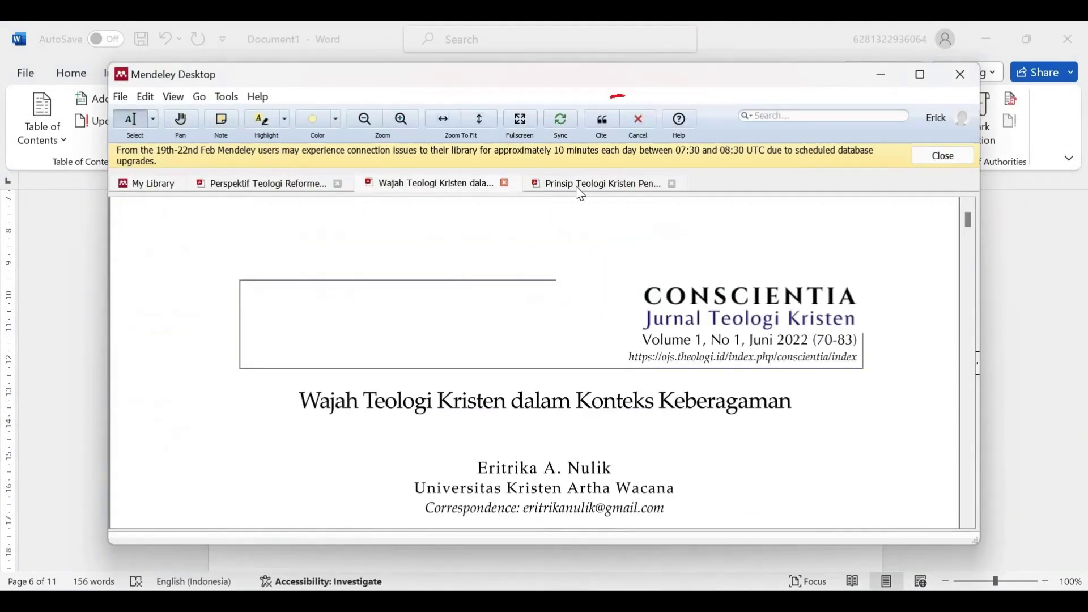
left_click(615, 124)
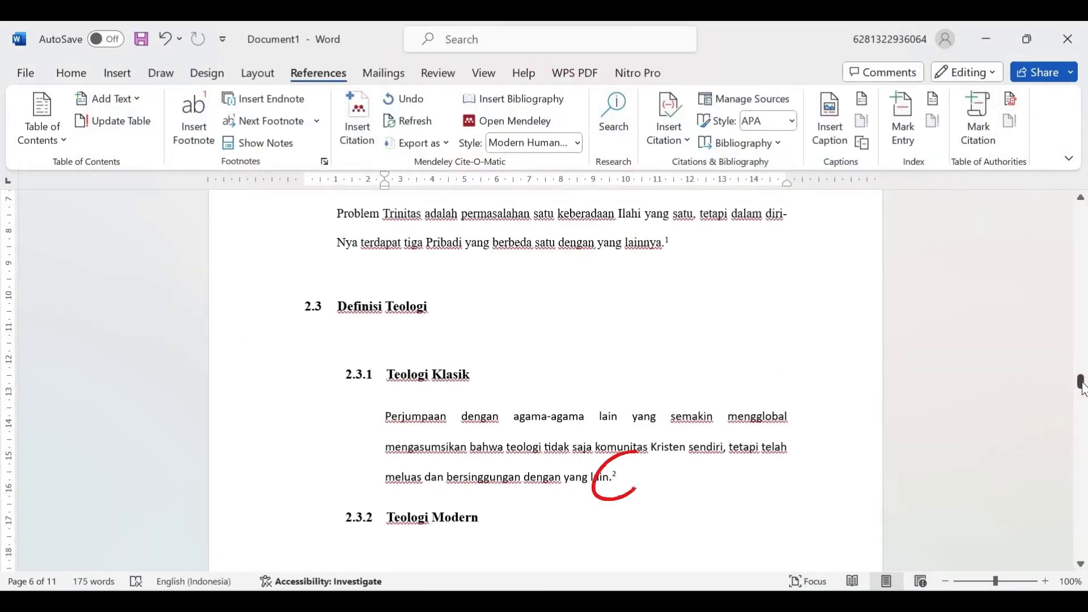
left_click(1082, 386)
left_click_drag(1082, 387, 1082, 394)
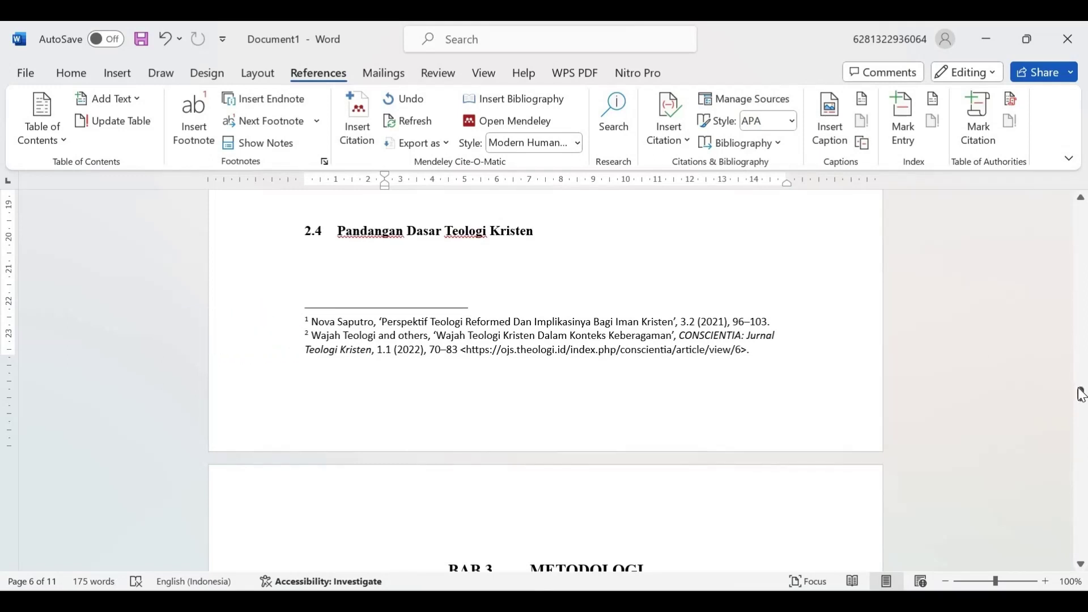
Step: Insert a table with five columns and three rows under the heading 2.1 Penelitian Sebelumnya
left_click_drag(1082, 395, 1081, 367)
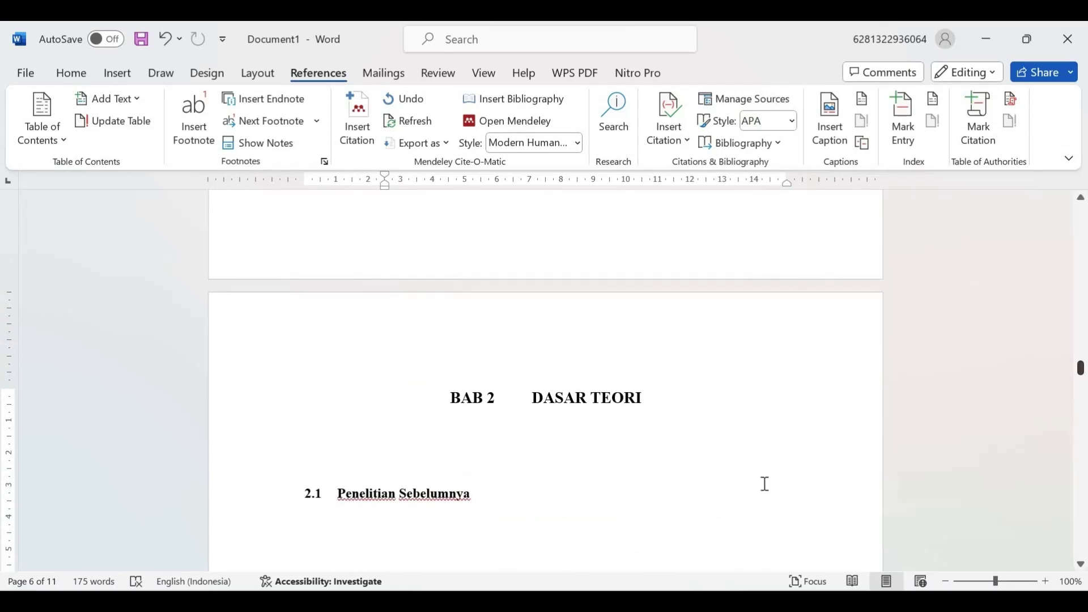
left_click(391, 536)
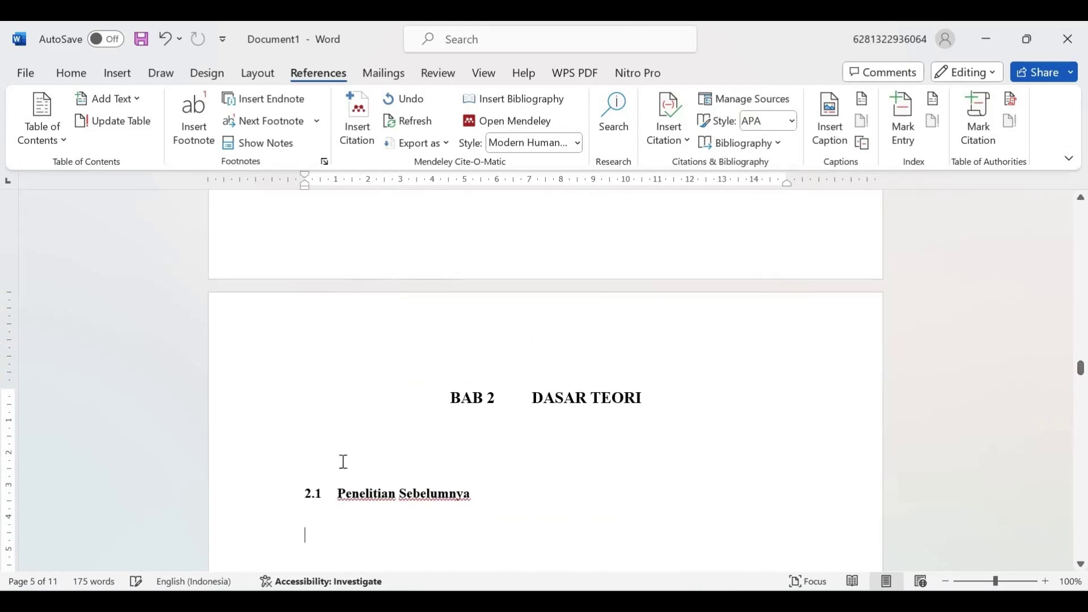
left_click(117, 75)
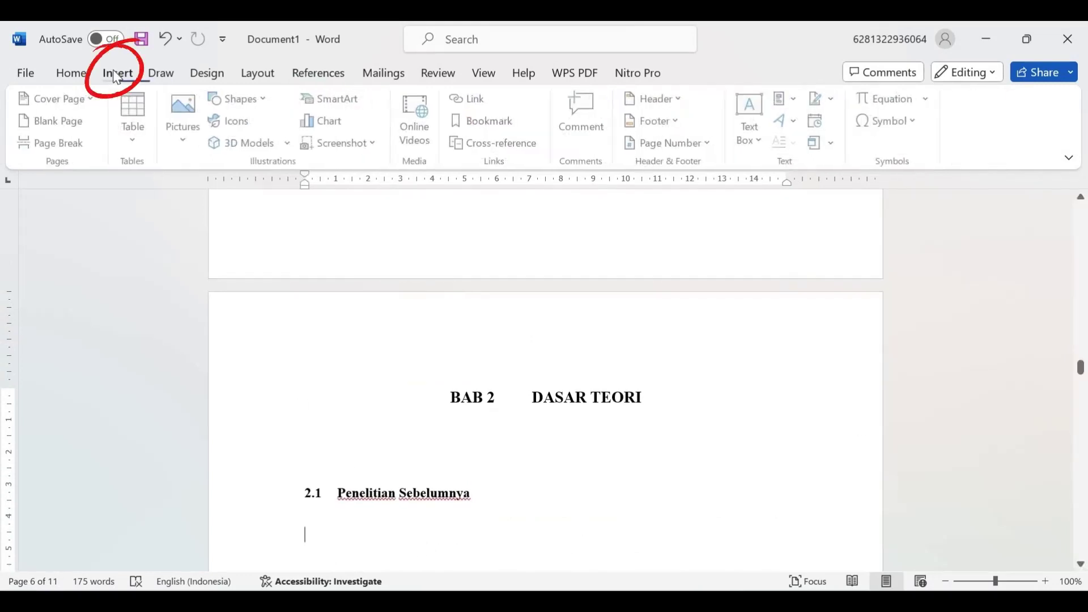
left_click(137, 145)
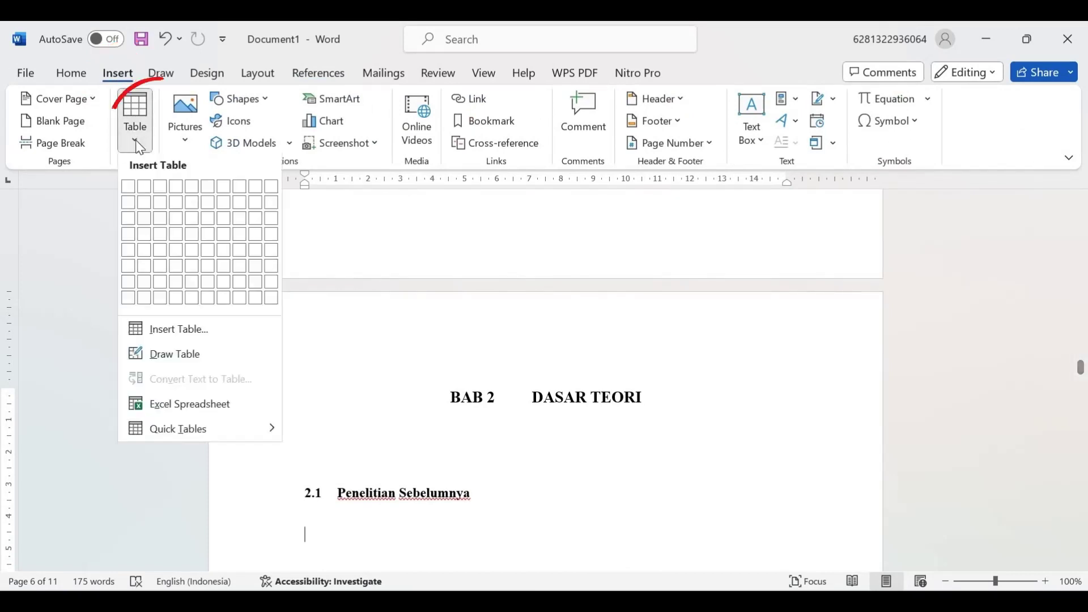
left_click(196, 221)
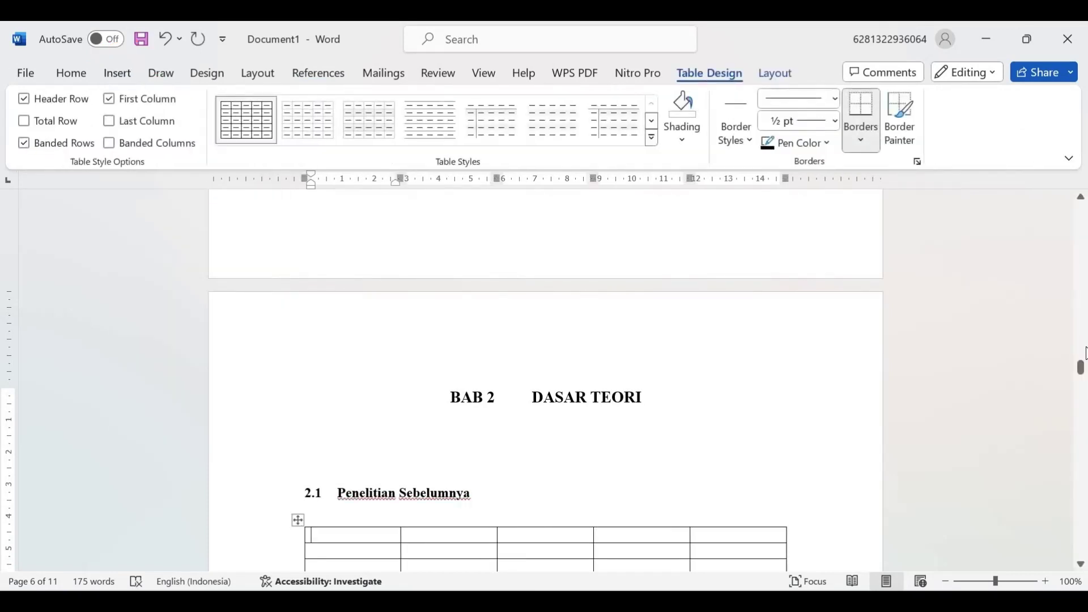
left_click_drag(1081, 367, 810, 346)
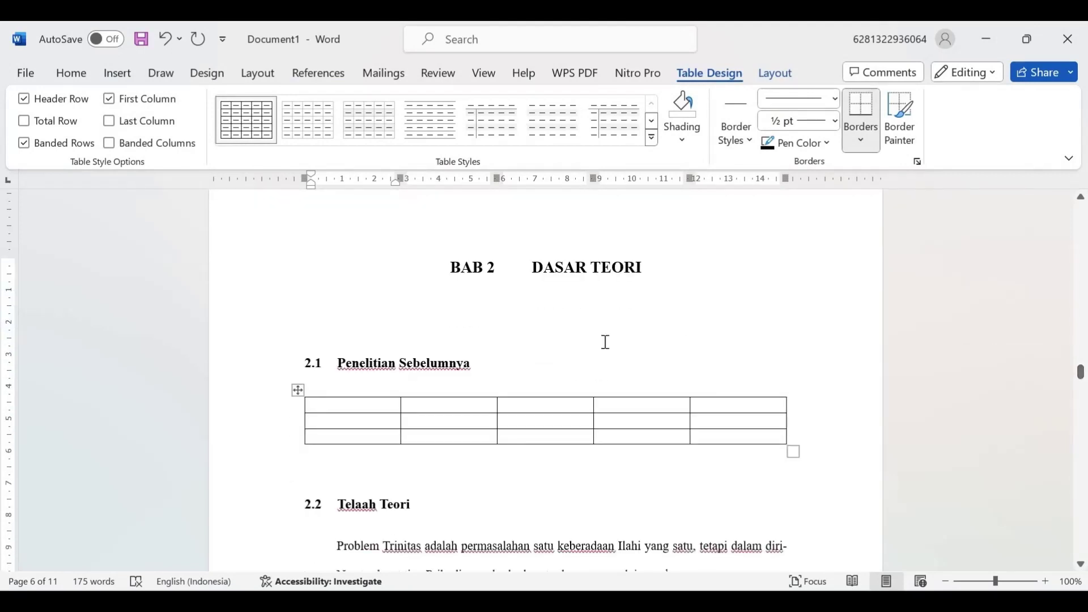
Step: Add a line above the table under 2.1 with the title text "Hasil Penelitian Sebelumnya"
left_click(416, 388)
key("Return")
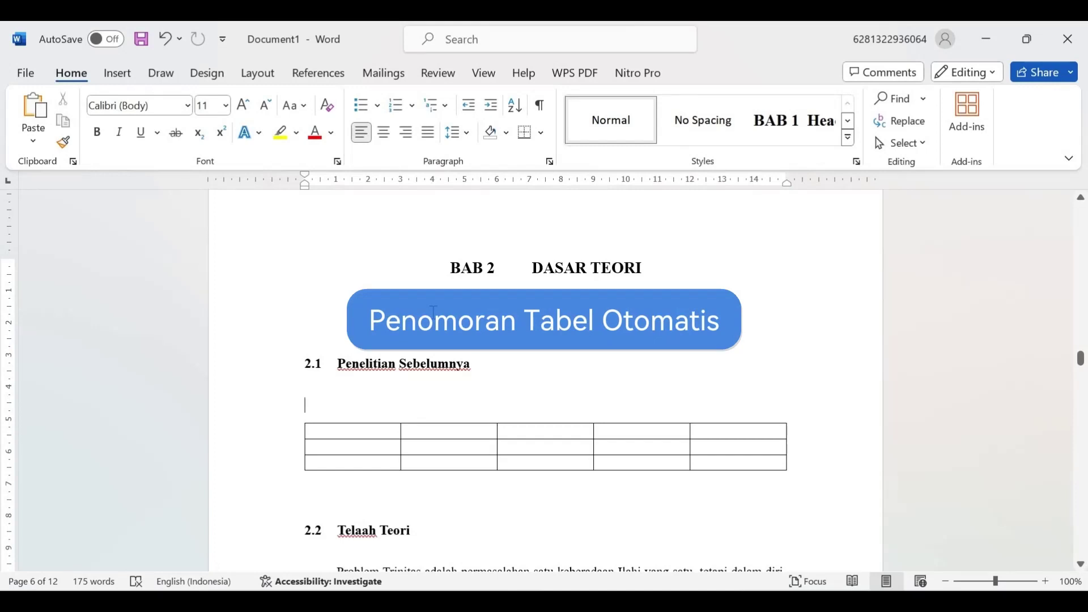
type("Penelit")
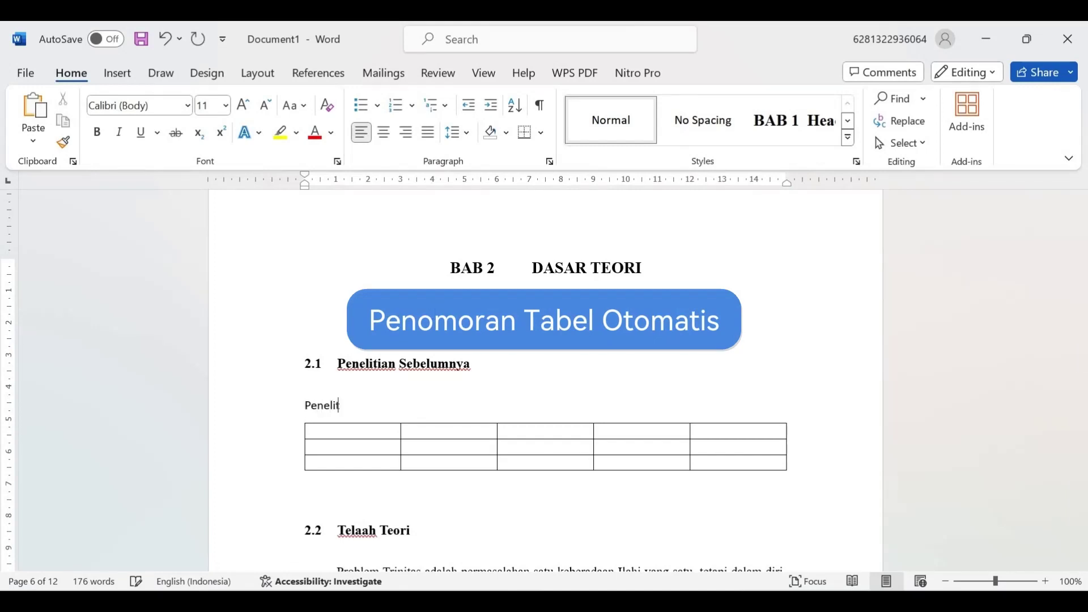
type("ian Sebelumnya")
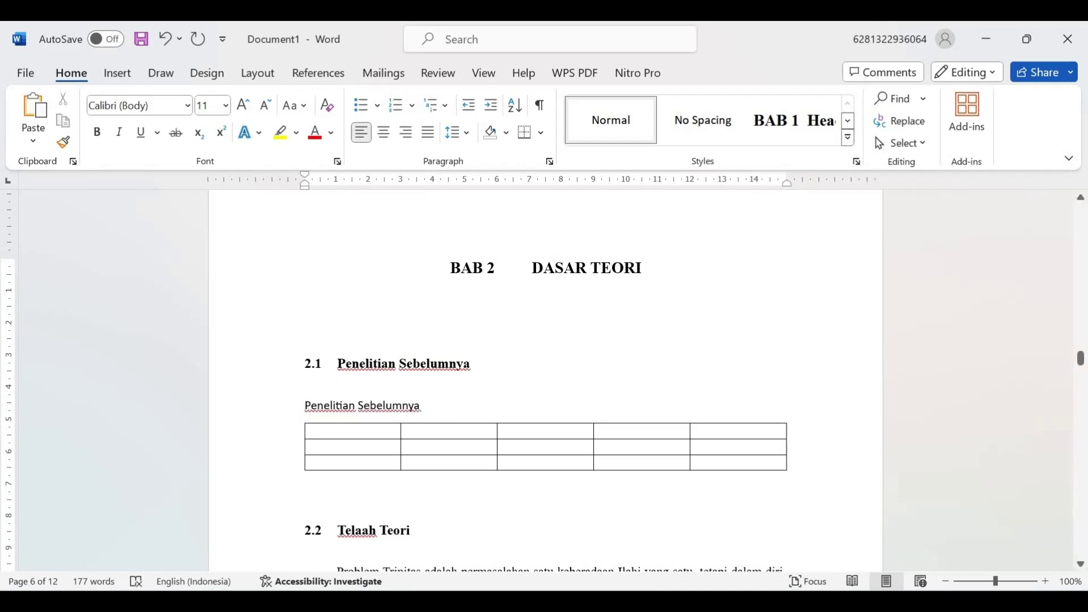
left_click(306, 405)
type("Hasil")
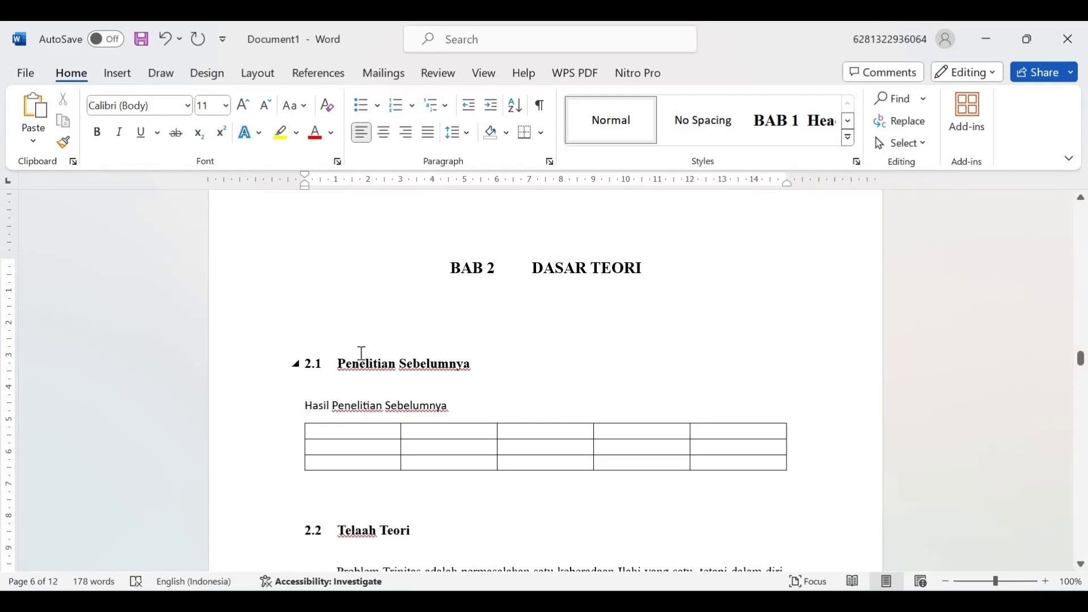
Step: Insert an automatically numbered caption with the label Tabel and a period after the number before the title "Hasil Penelitian Sebelumnya"
left_click(318, 73)
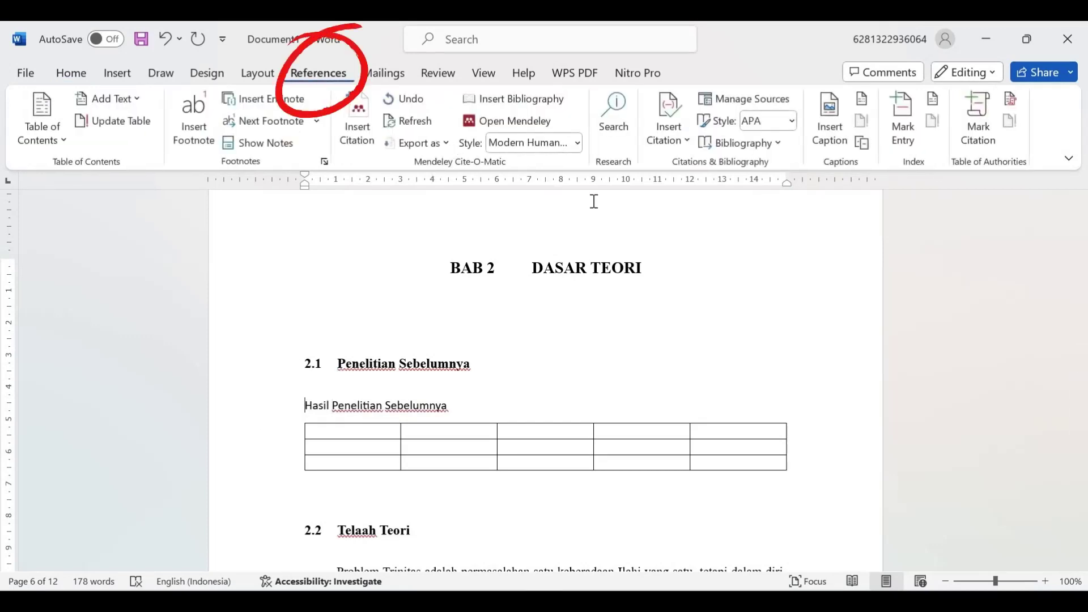
left_click(835, 143)
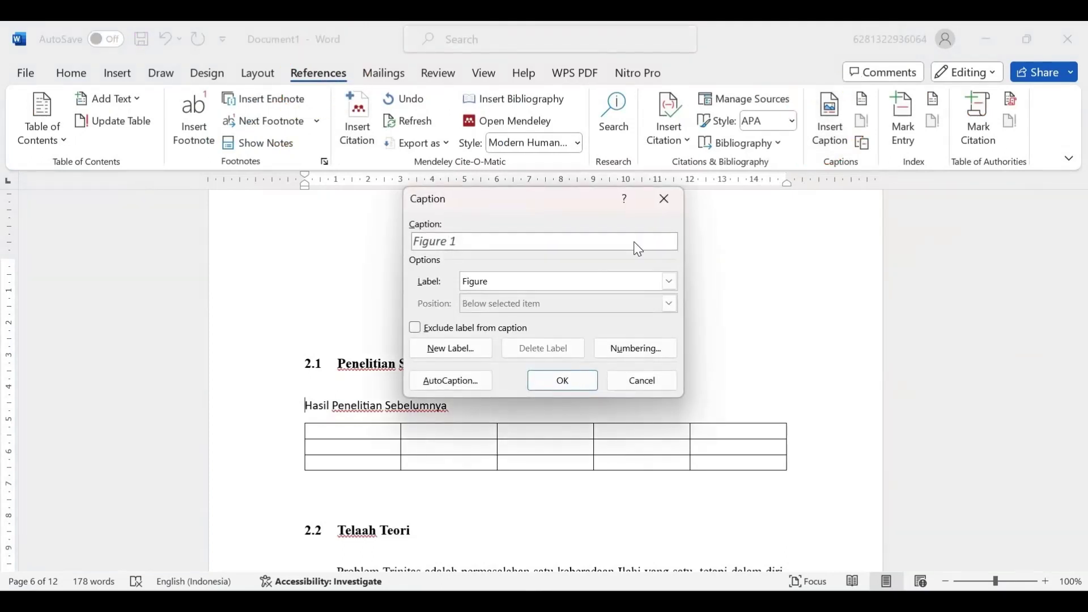
left_click(670, 279)
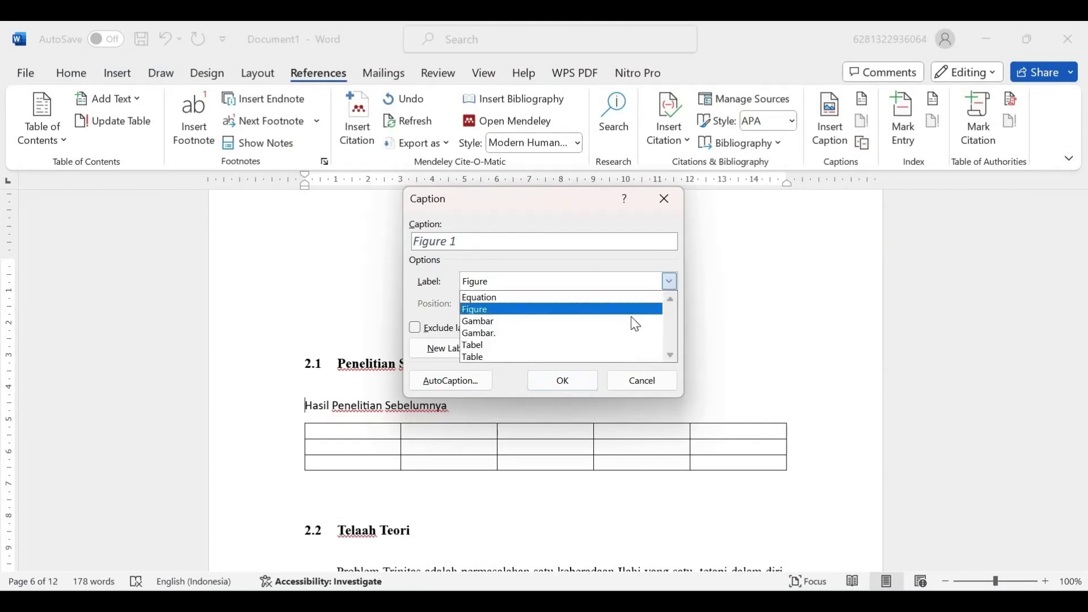
left_click(620, 349)
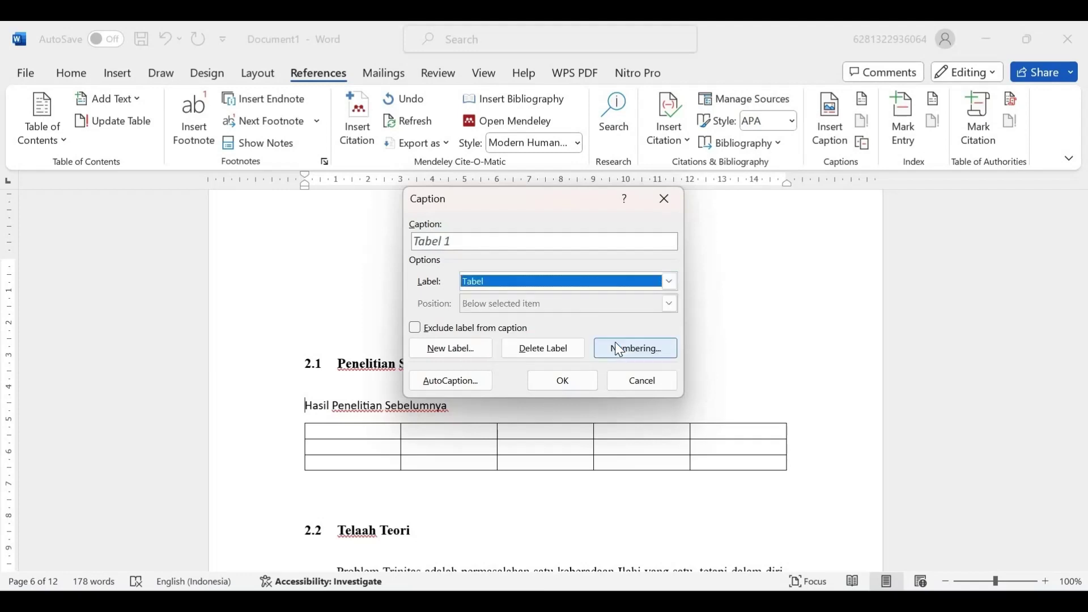
left_click(457, 242)
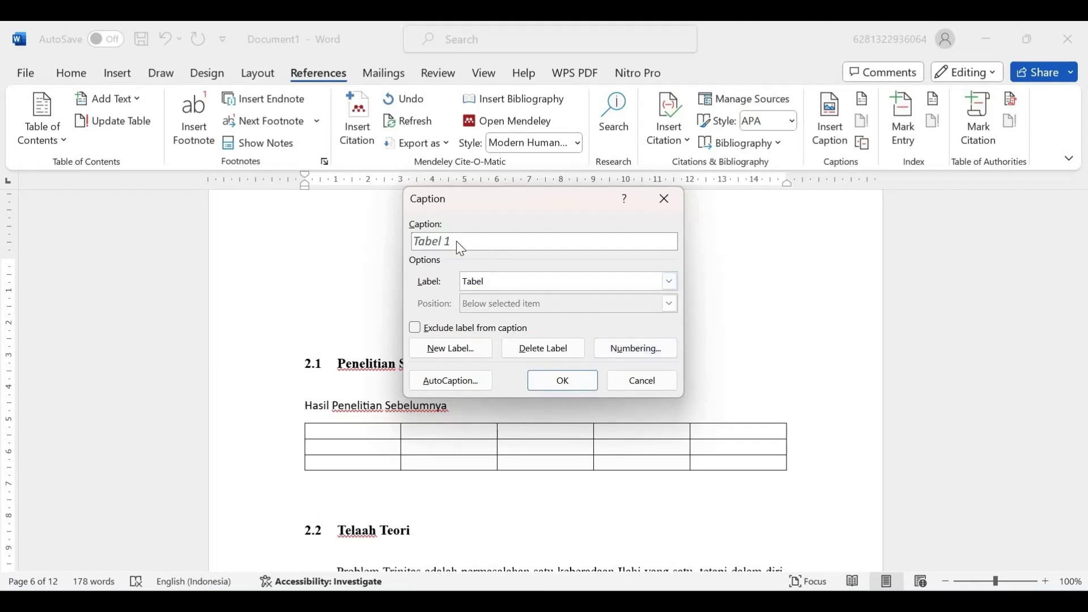
type(".")
left_click(567, 378)
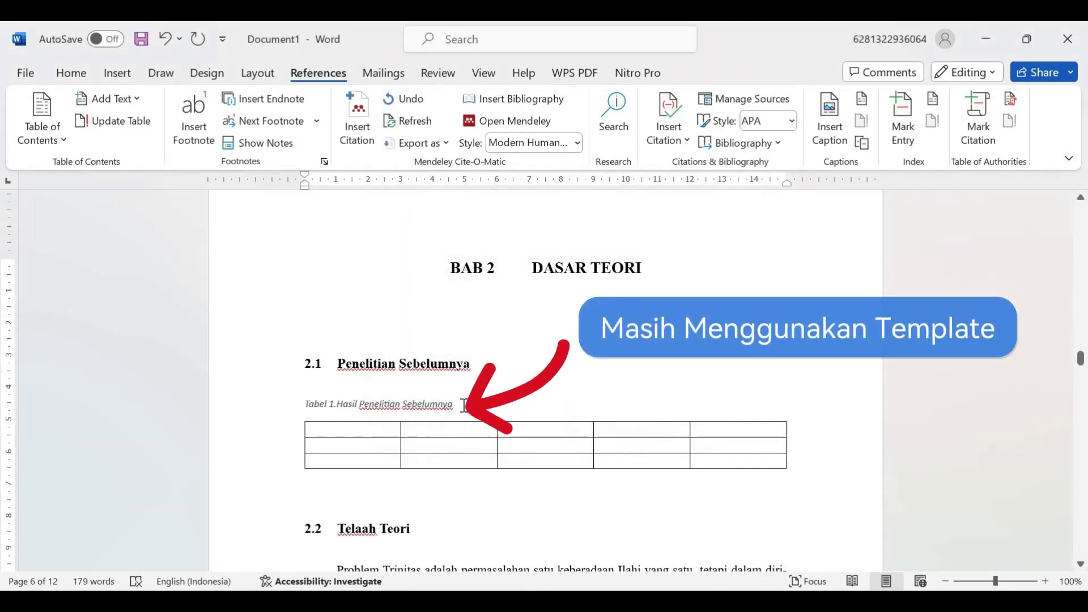
Step: Modify the Caption style to be non-italic and centered with the Automatic font color
left_click(72, 74)
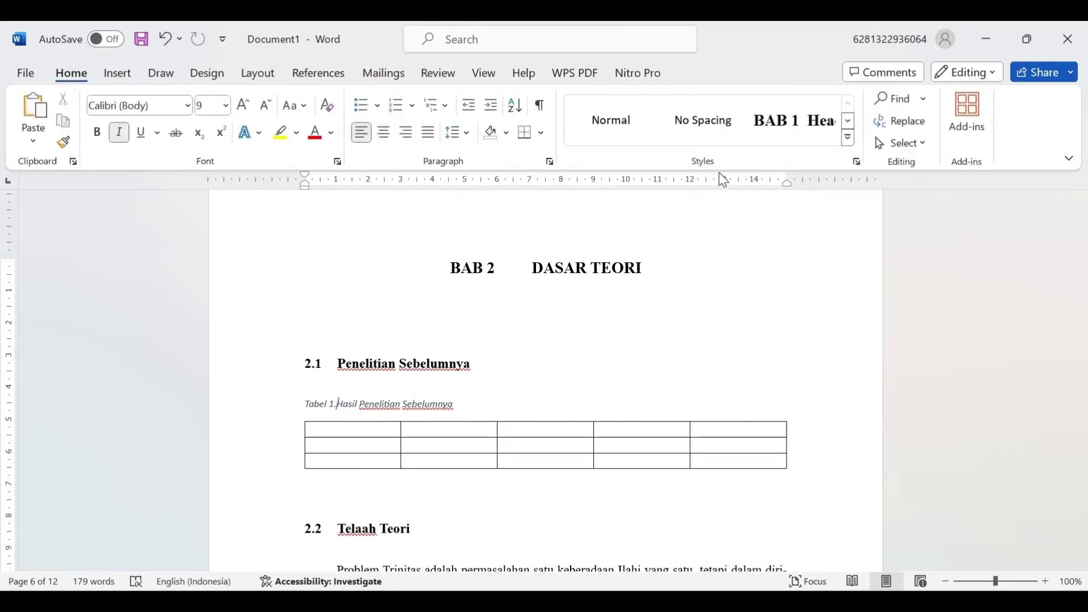
left_click(848, 142)
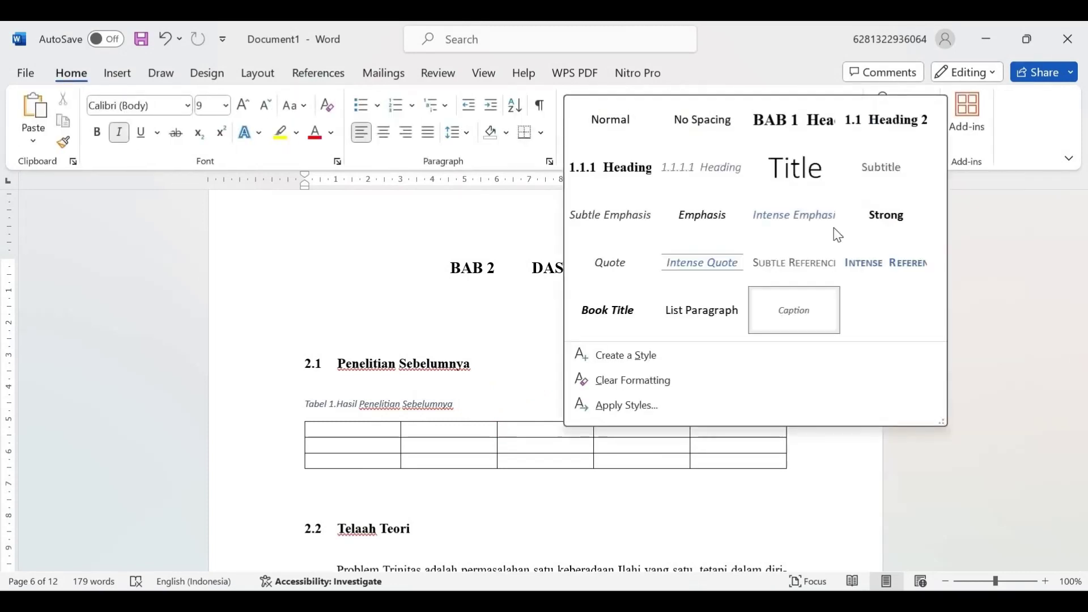
right_click(811, 314)
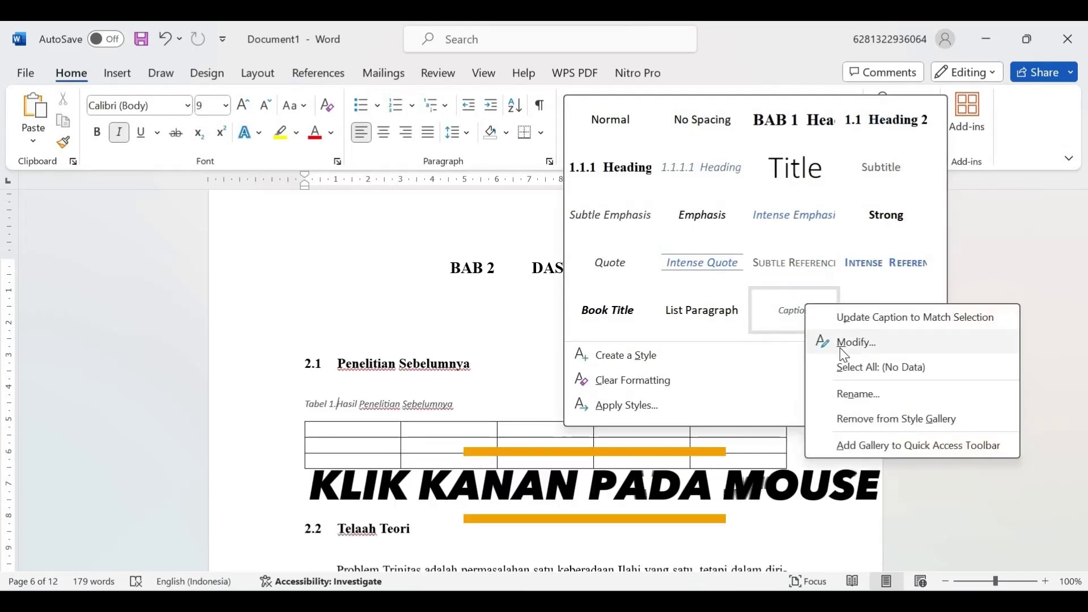
left_click(833, 343)
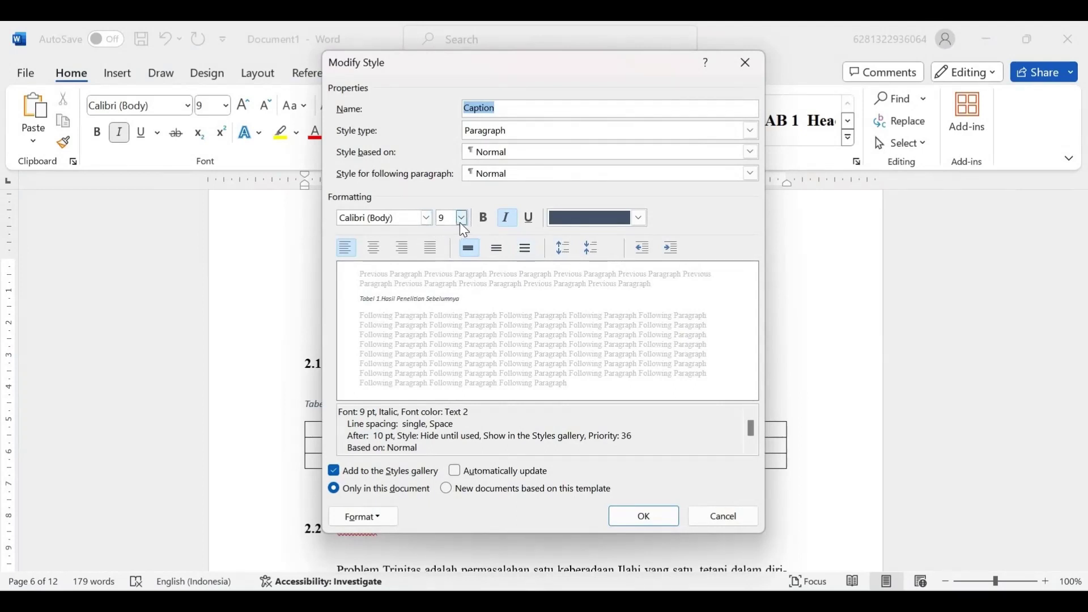
left_click(507, 220)
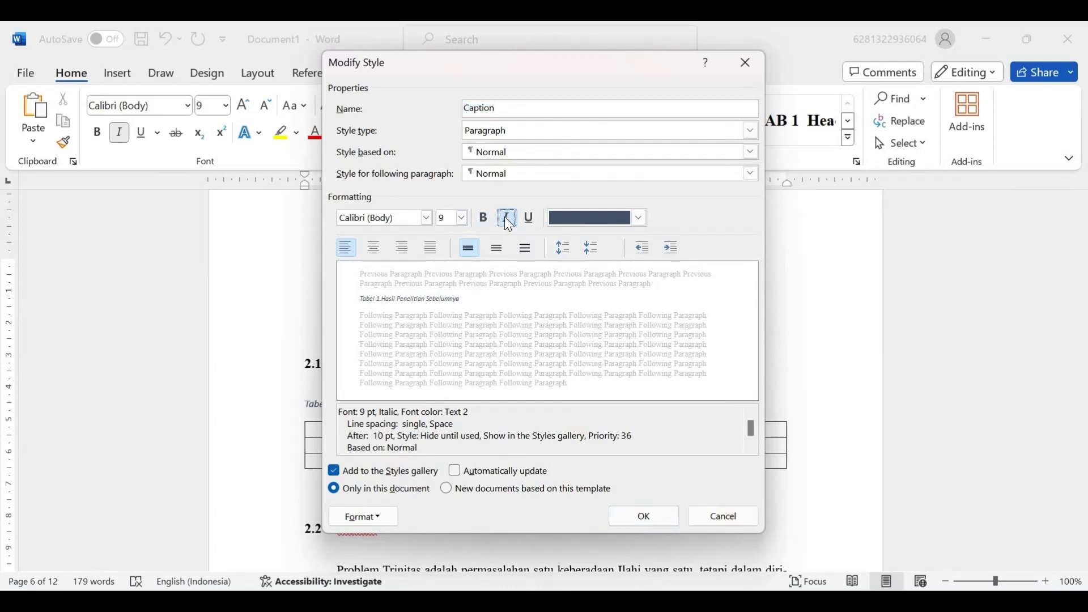
left_click(375, 248)
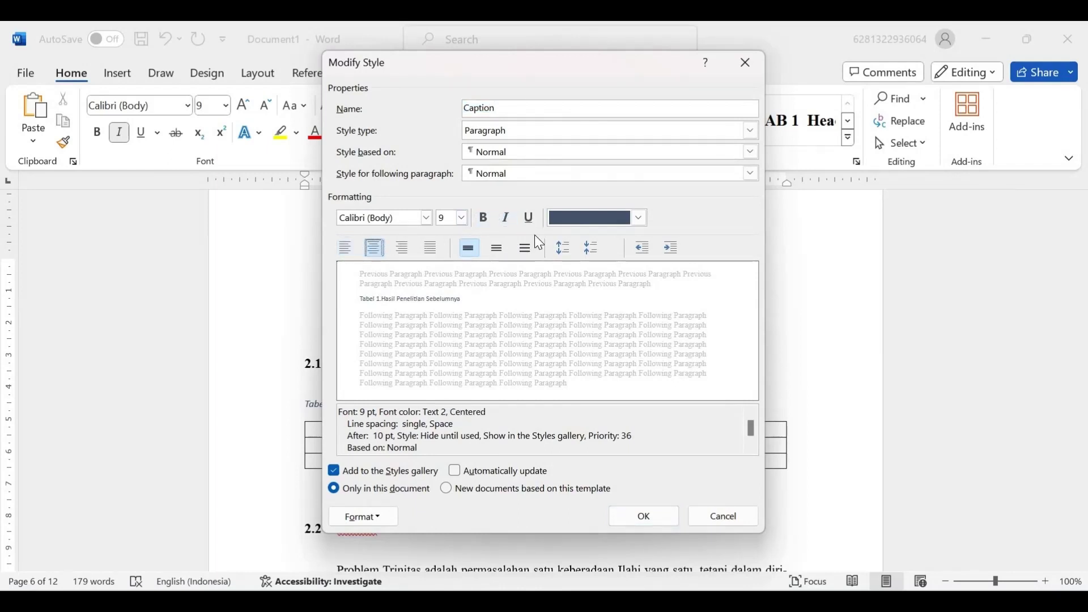
left_click(590, 222)
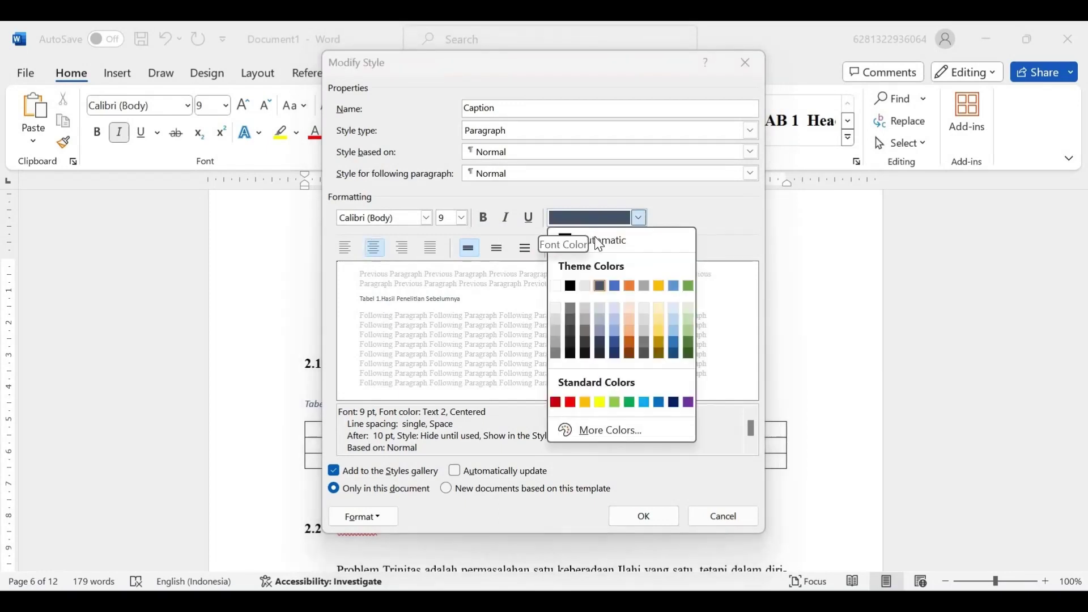
left_click(599, 241)
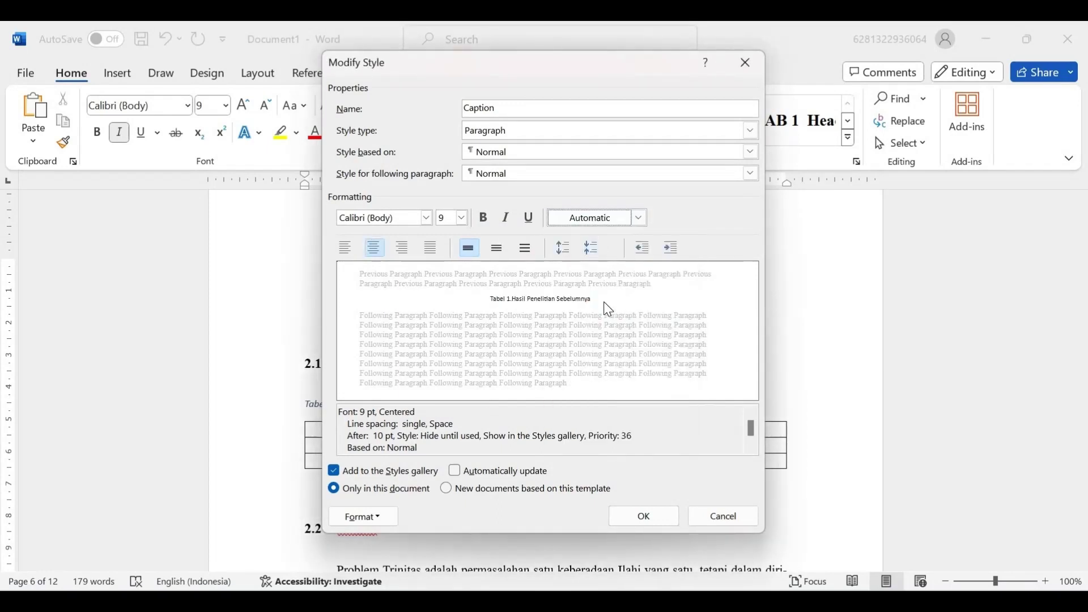
left_click(655, 515)
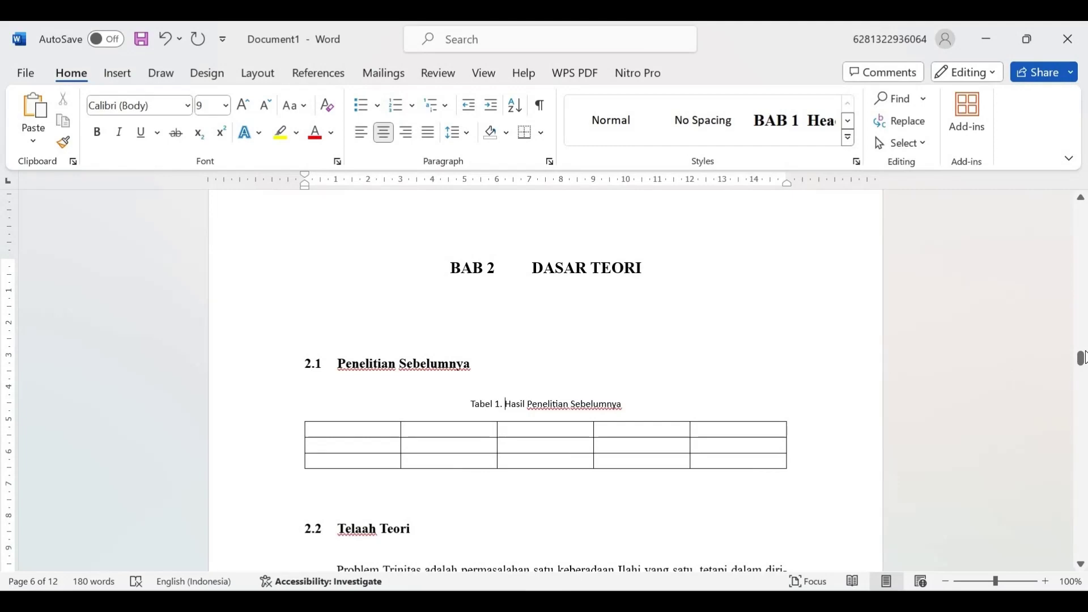
Step: Insert a table with seven columns and four rows under the heading 4.1 Data Pengolahan
left_click_drag(1083, 359, 1084, 450)
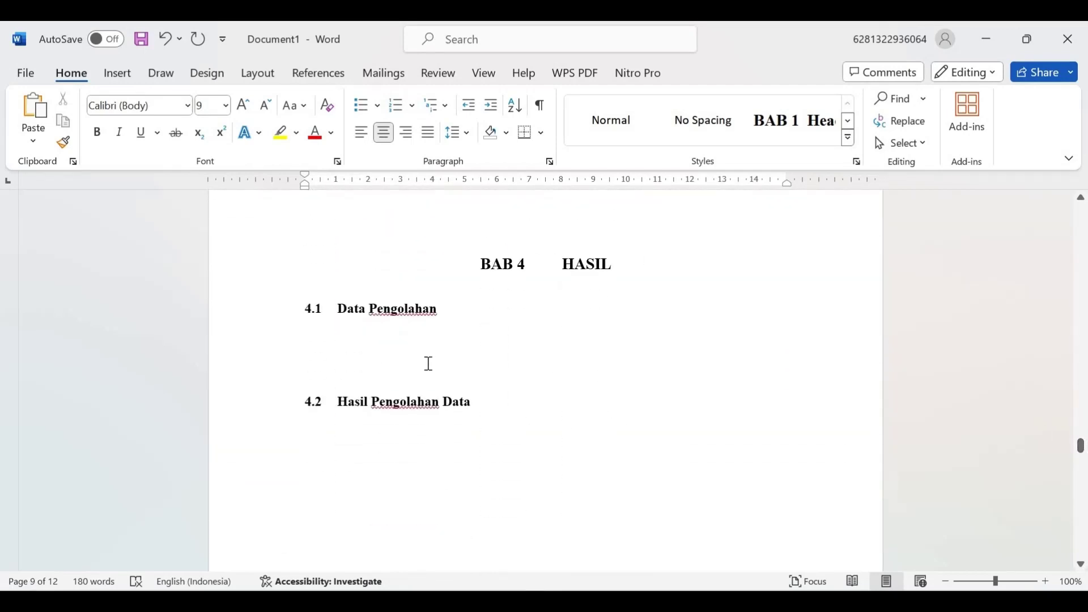
left_click(120, 74)
left_click(143, 134)
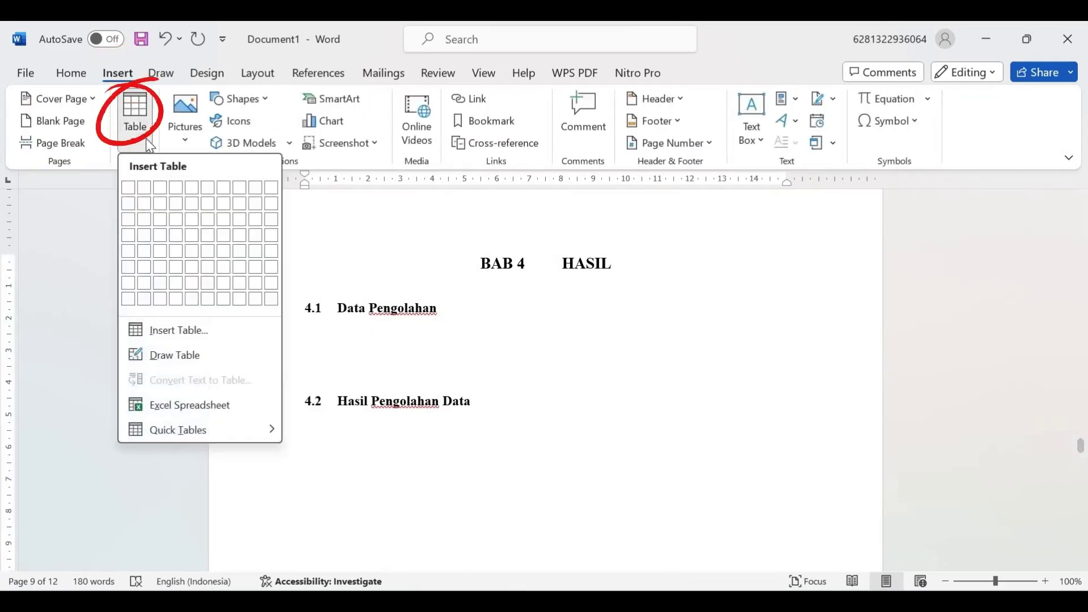
left_click(219, 237)
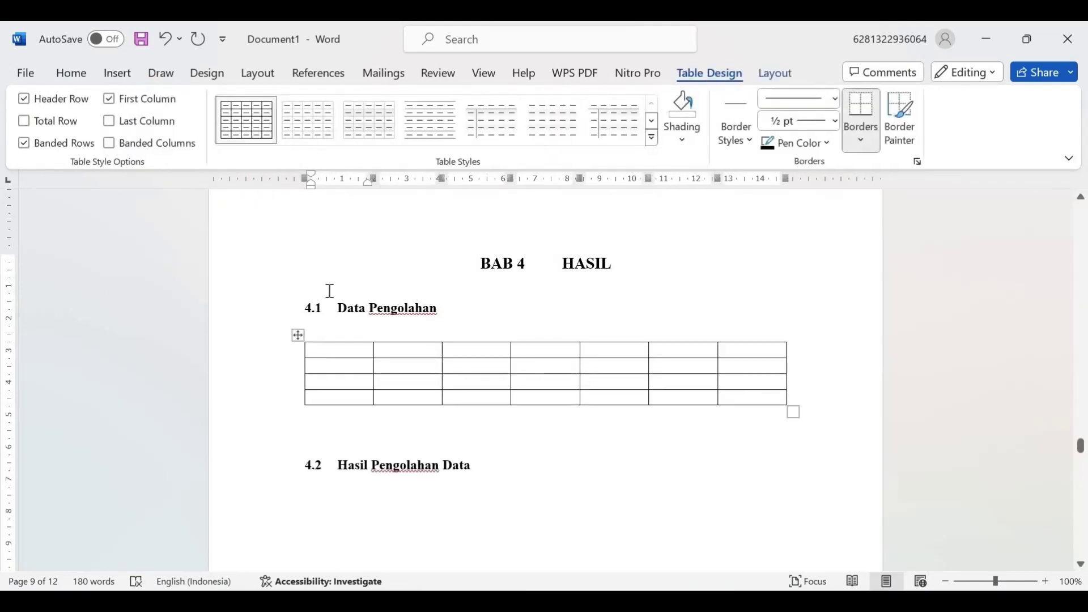
Step: Add a line above the table under 4.1 with the title text "Data Pengumpulan"
left_click(340, 332)
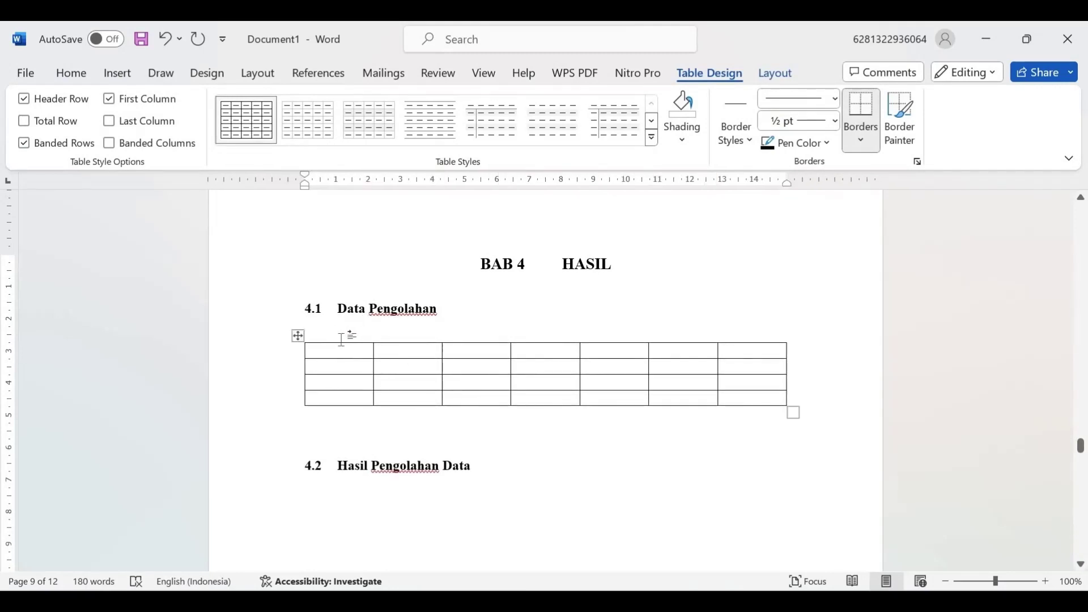
key("Return")
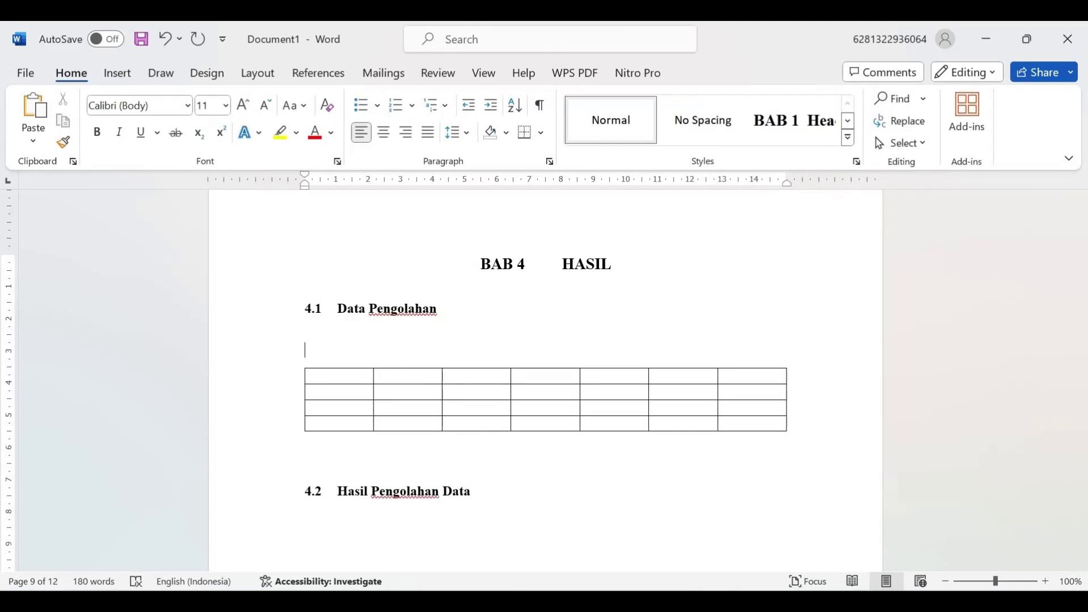
type("data Pengumpulan")
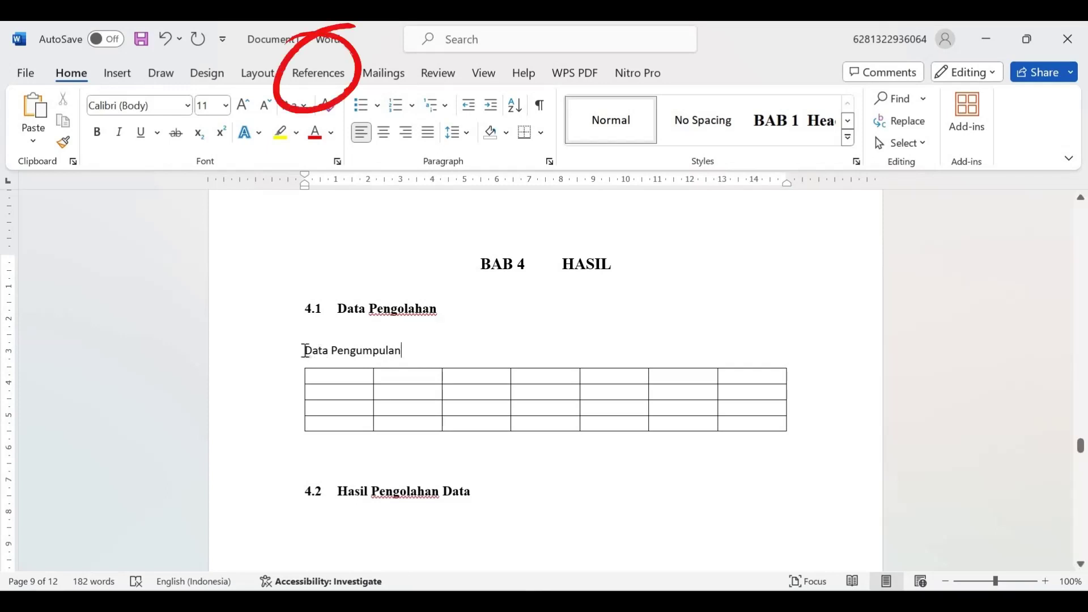
Step: Insert an automatically numbered Tabel caption with a period after the number before the title "Data Pengumpulan"
left_click(328, 78)
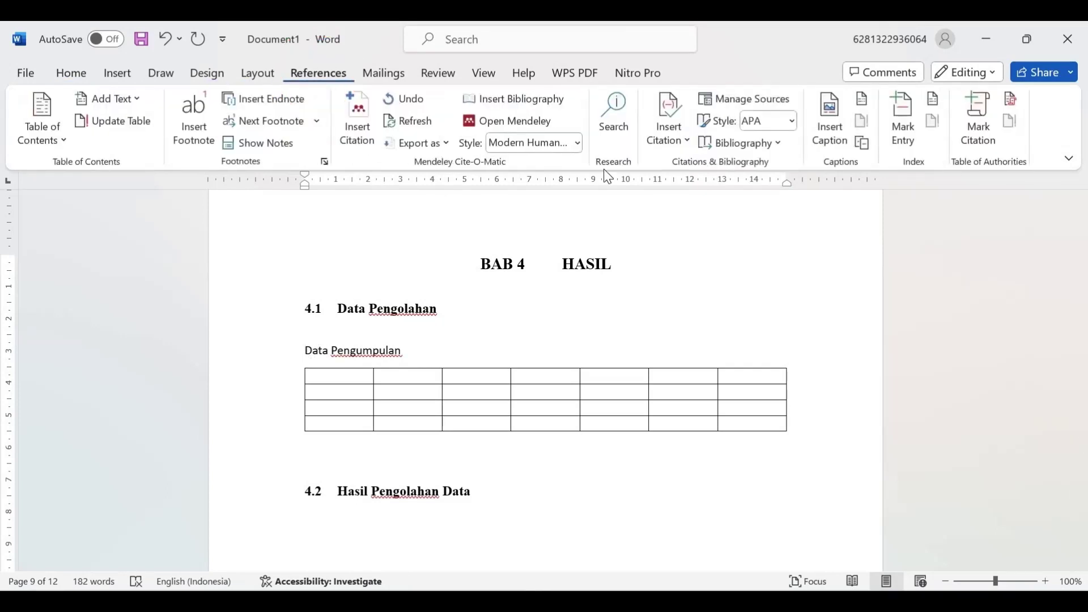
left_click(820, 143)
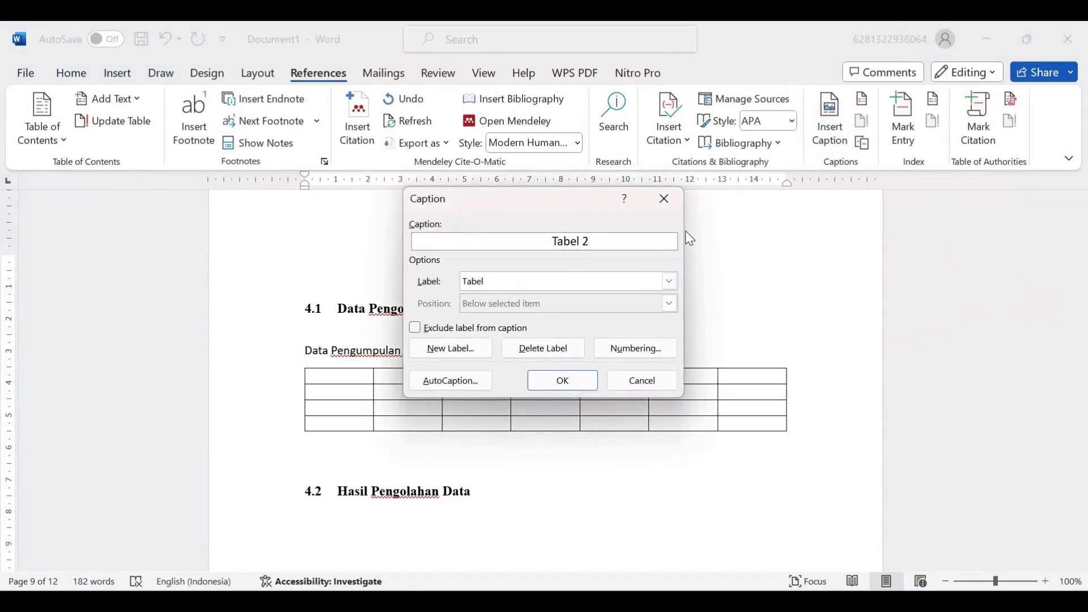
type(".")
left_click(579, 376)
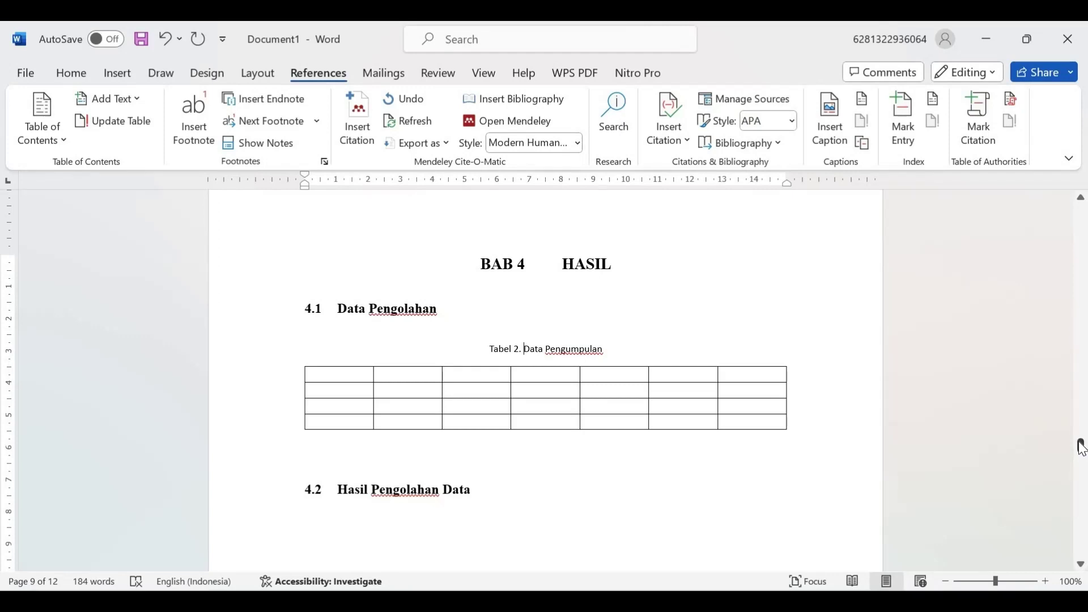
Step: Insert the picture file "Gambar 1" from this device under the heading 1.1 Latar Belakang and center it
left_click_drag(1082, 448, 1081, 447)
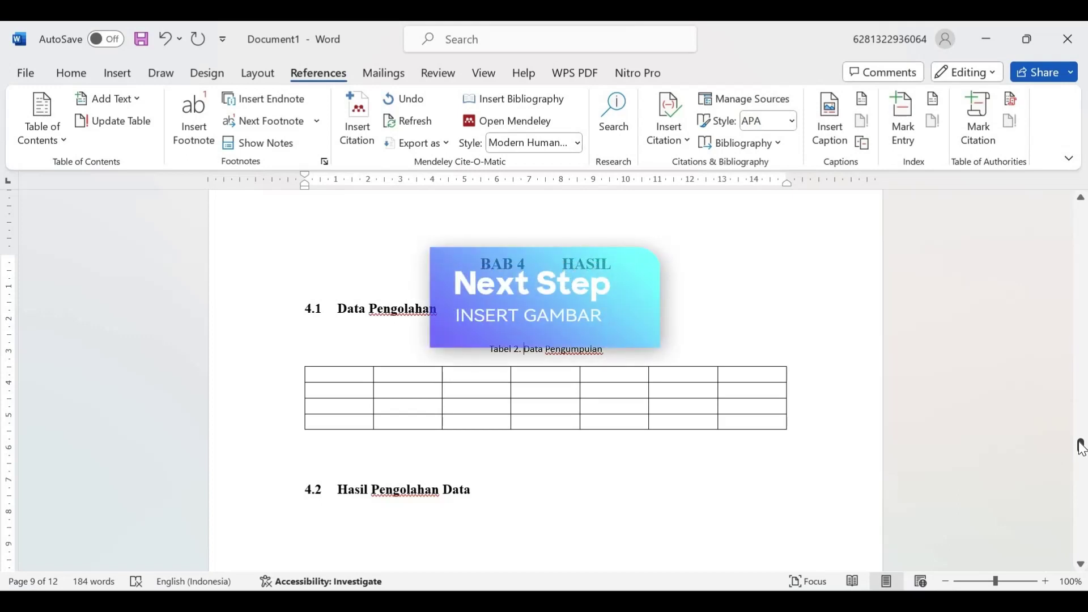
left_click_drag(1081, 448, 1084, 335)
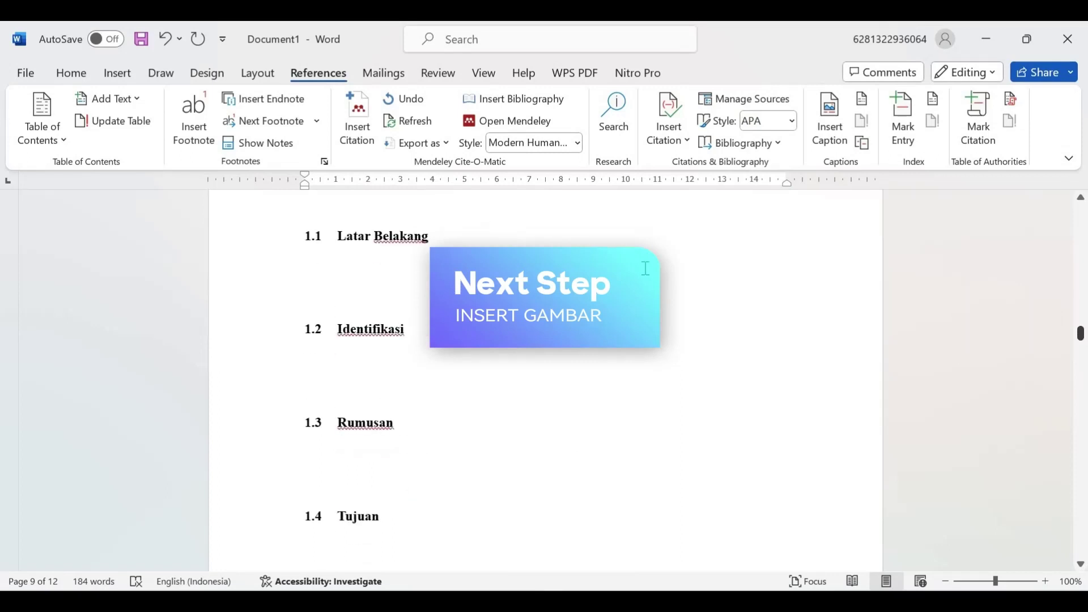
left_click(416, 276)
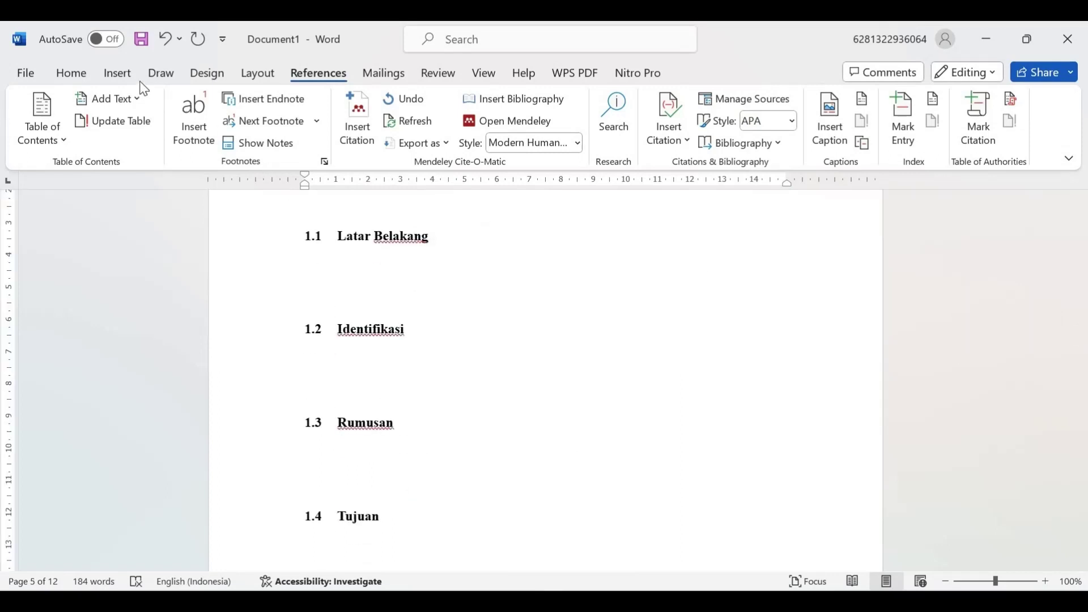
left_click(89, 78)
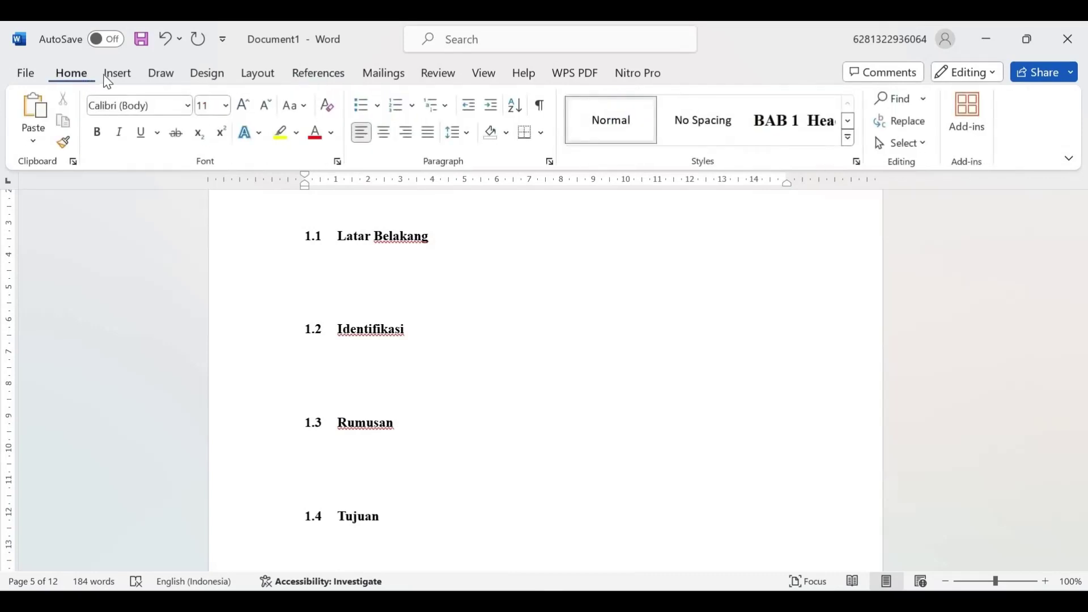
left_click(117, 73)
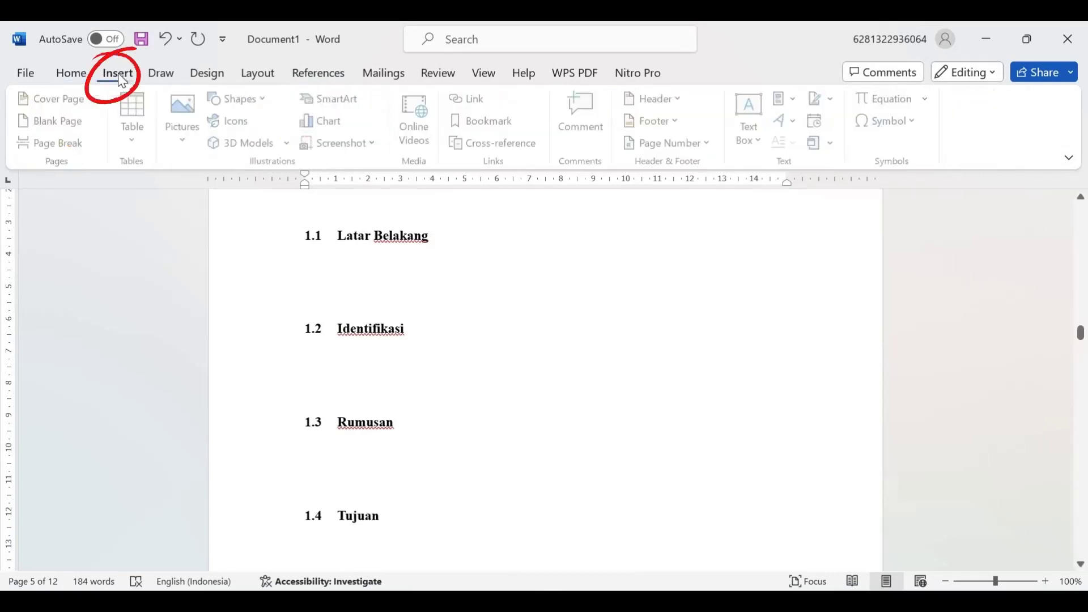
left_click(184, 136)
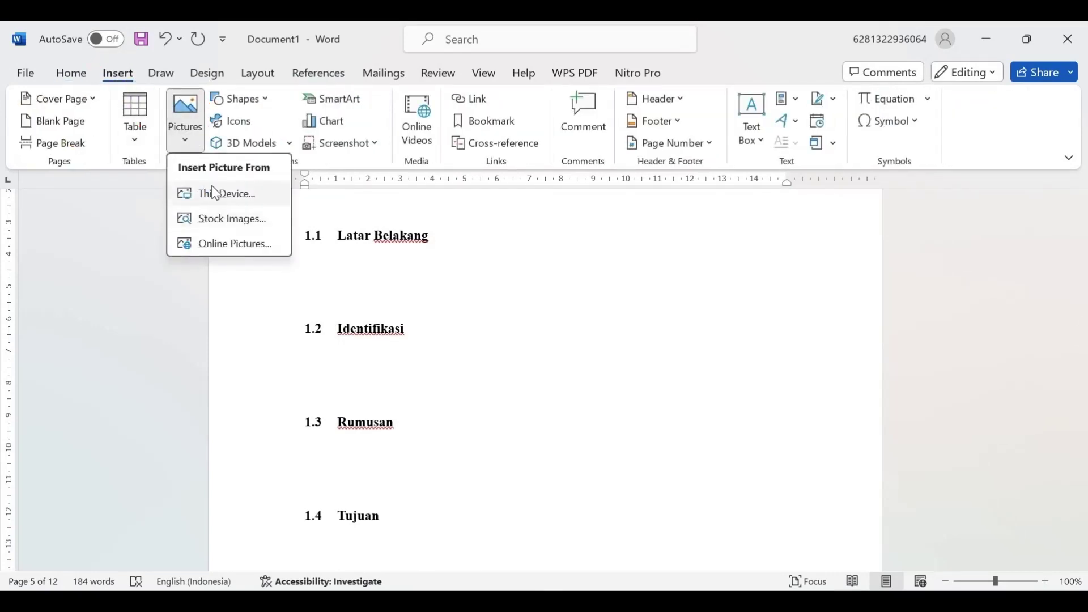
left_click(216, 193)
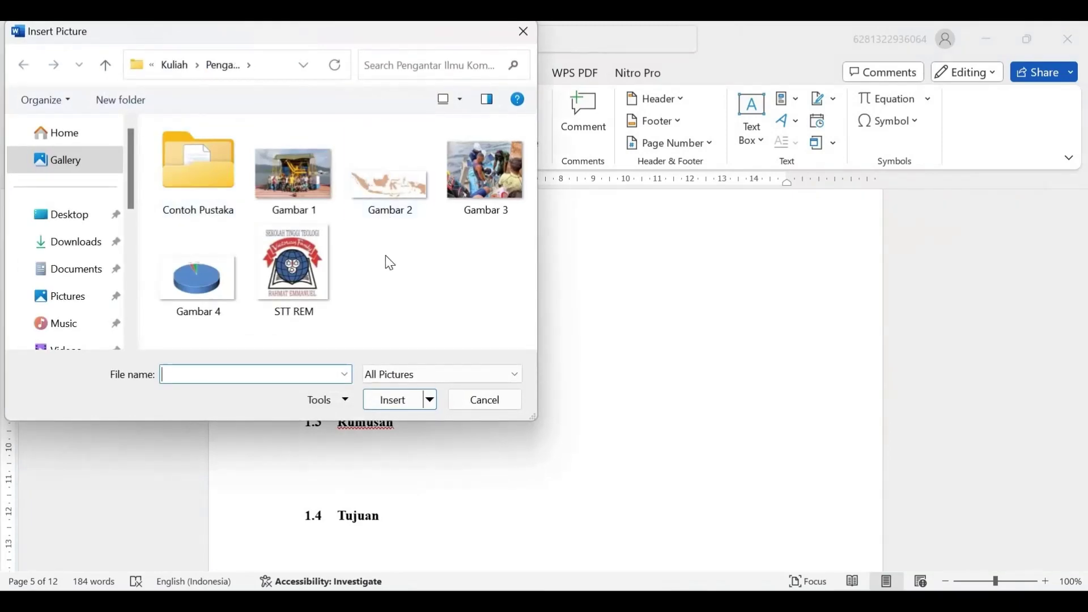
left_click(309, 195)
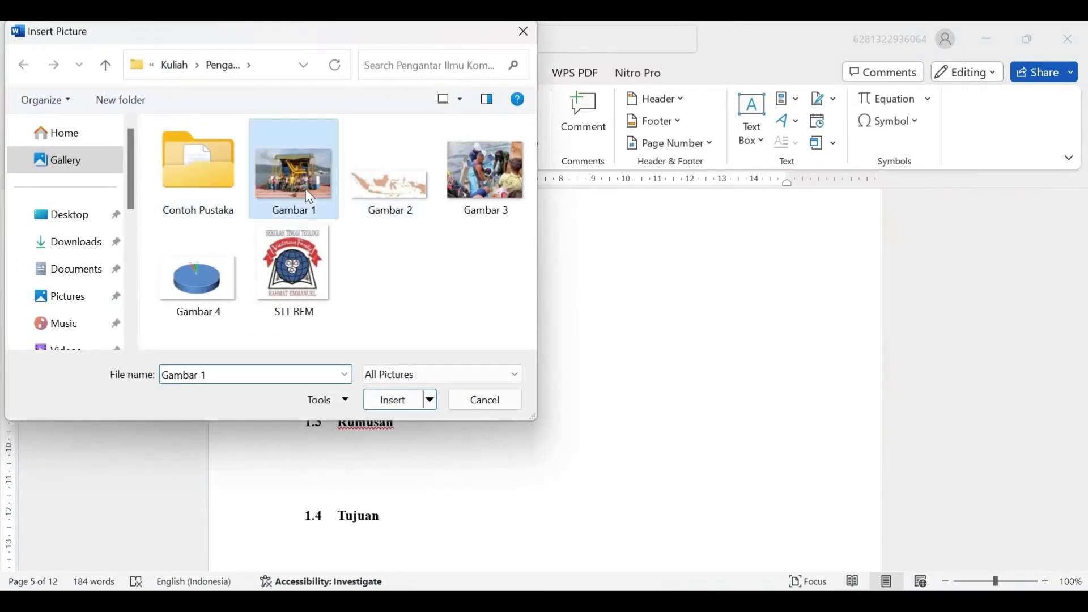
left_click(397, 400)
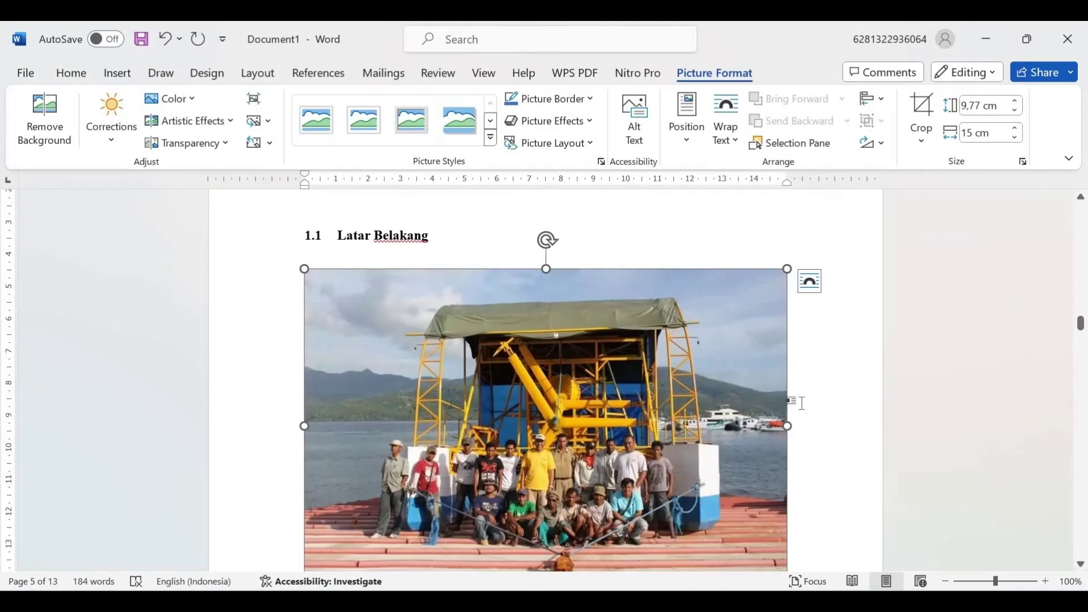
left_click(72, 77)
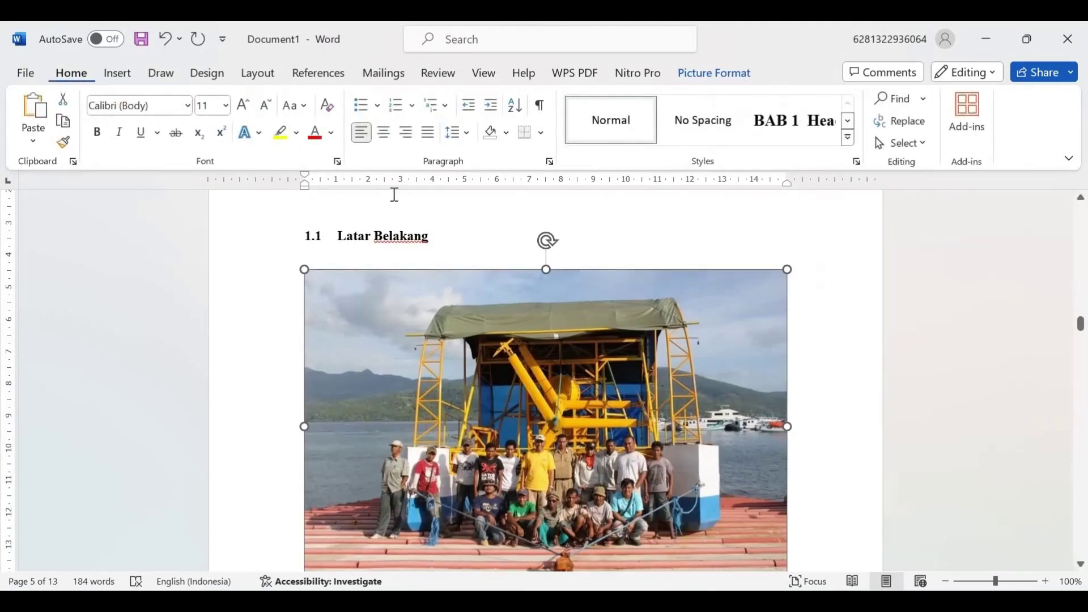
left_click(385, 132)
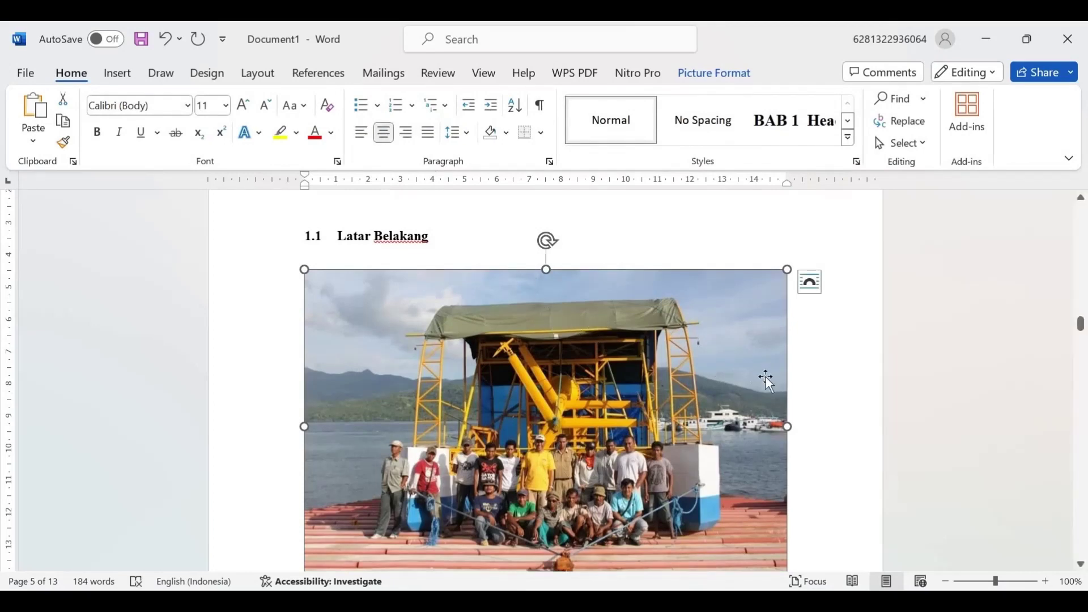
Step: Set the text wrapping of the picture under 1.1 Latar Belakang to Through
left_click(811, 289)
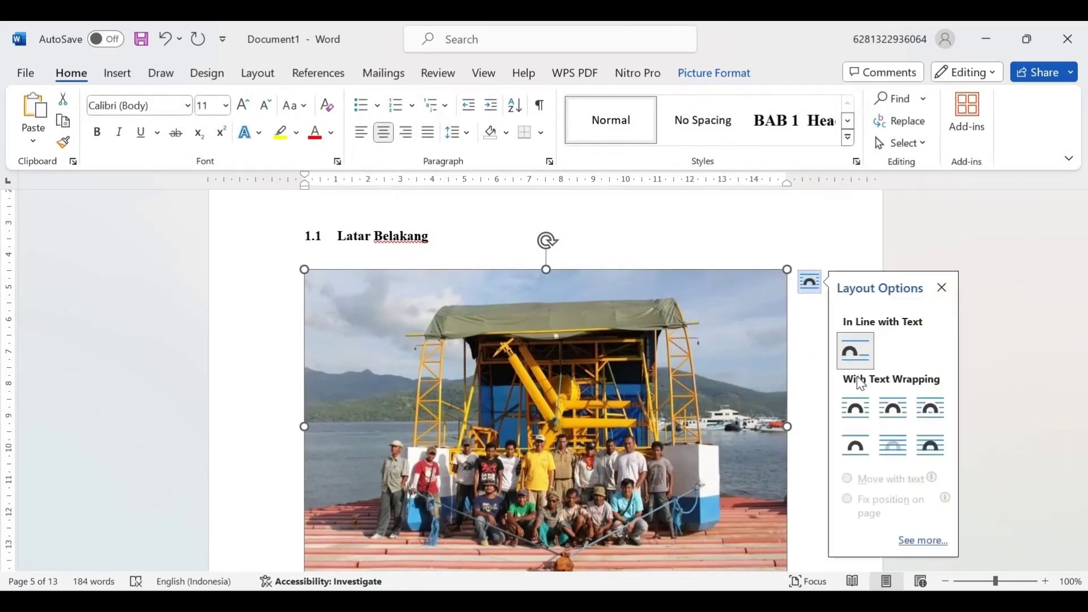
left_click(862, 404)
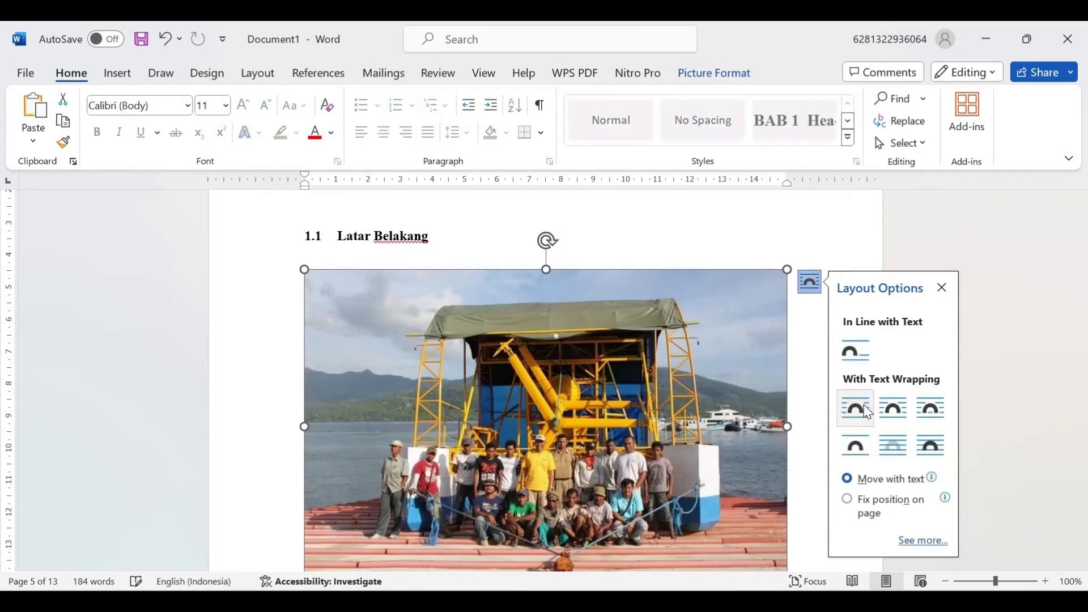
left_click(891, 410)
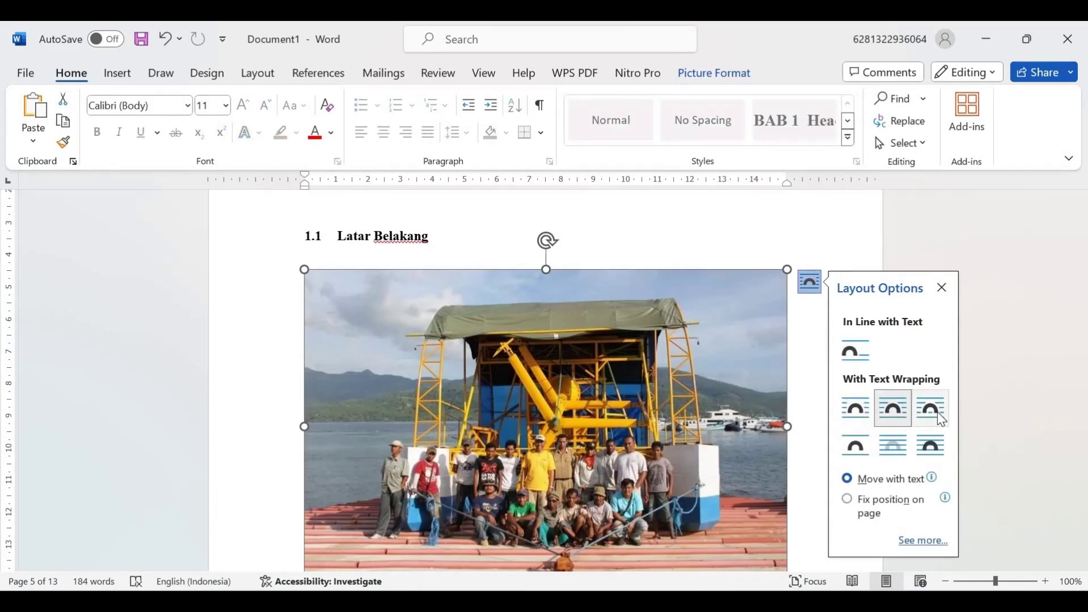
left_click(937, 412)
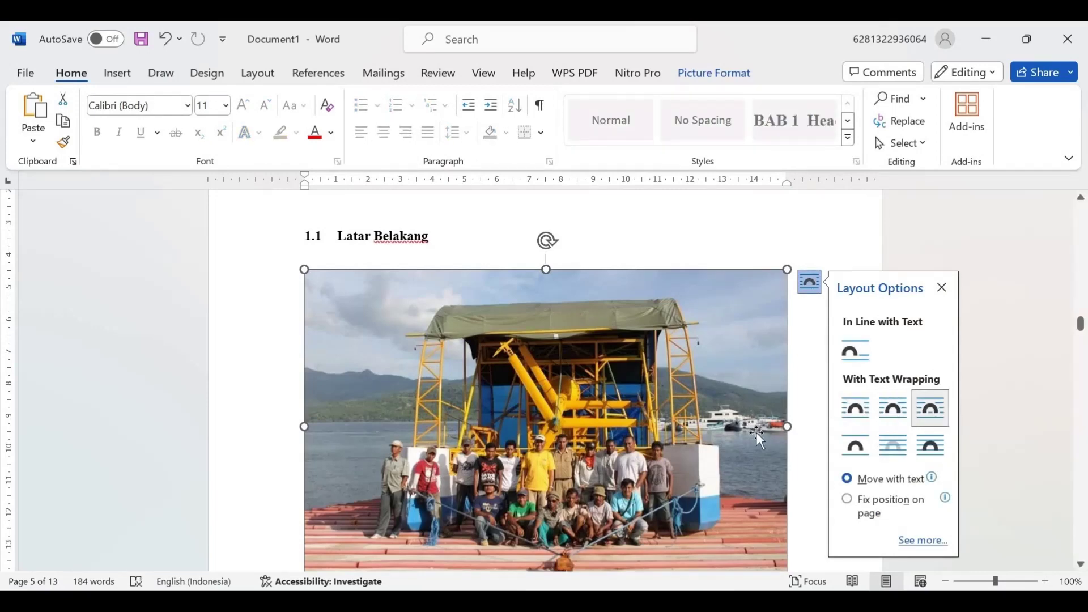
left_click(802, 504)
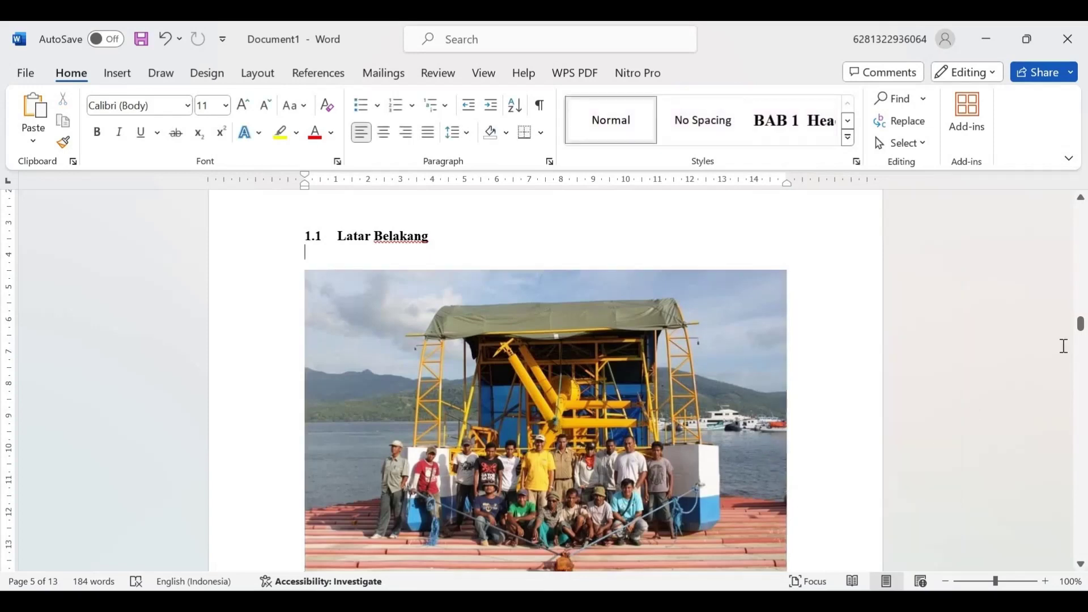
Step: Add the centered title text "Persekutuan - A" directly below the picture under 1.1 Latar Belakang
left_click_drag(1083, 334, 1081, 347)
left_click(796, 224)
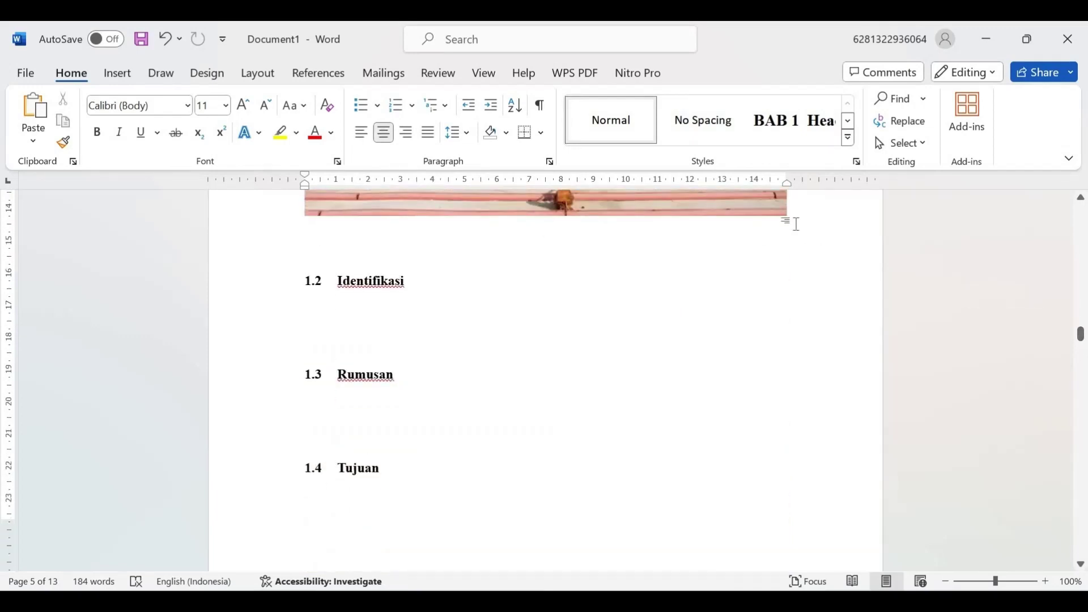
type("pere")
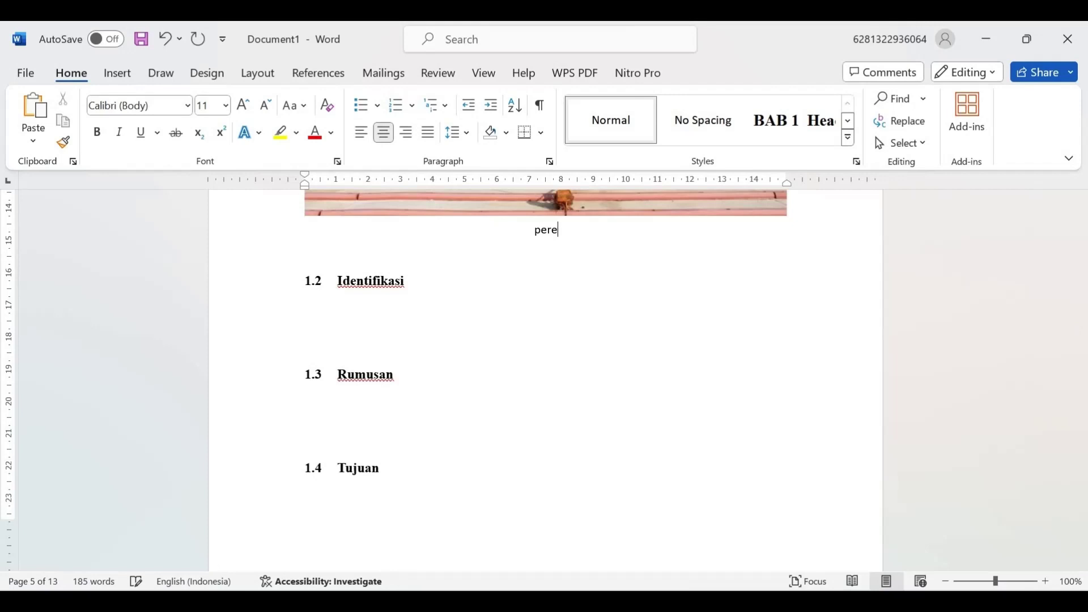
key("BackSpace")
type("sekutuan - A")
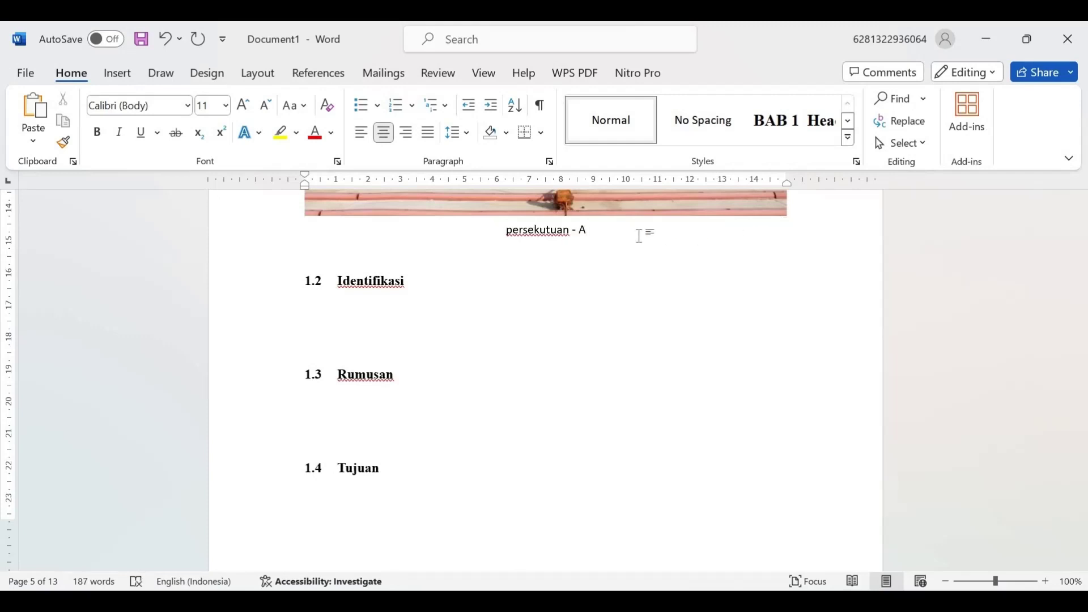
double_click(513, 230)
key("shift+F3")
Step: Insert an automatically numbered Gambar caption with a period after the number before the title "Persekutuan - A"
left_click(497, 229)
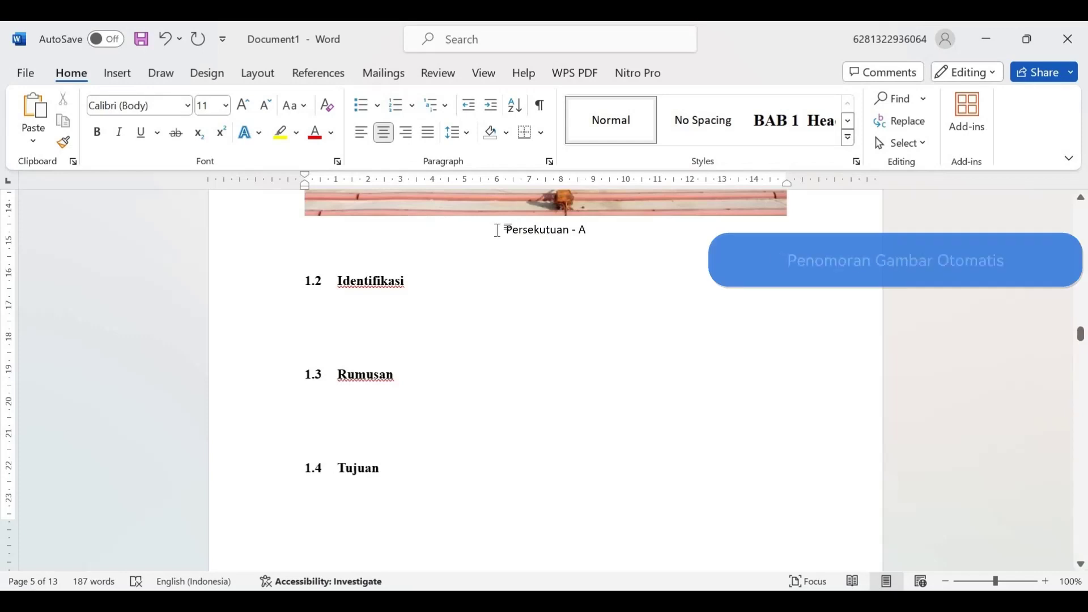
left_click(320, 73)
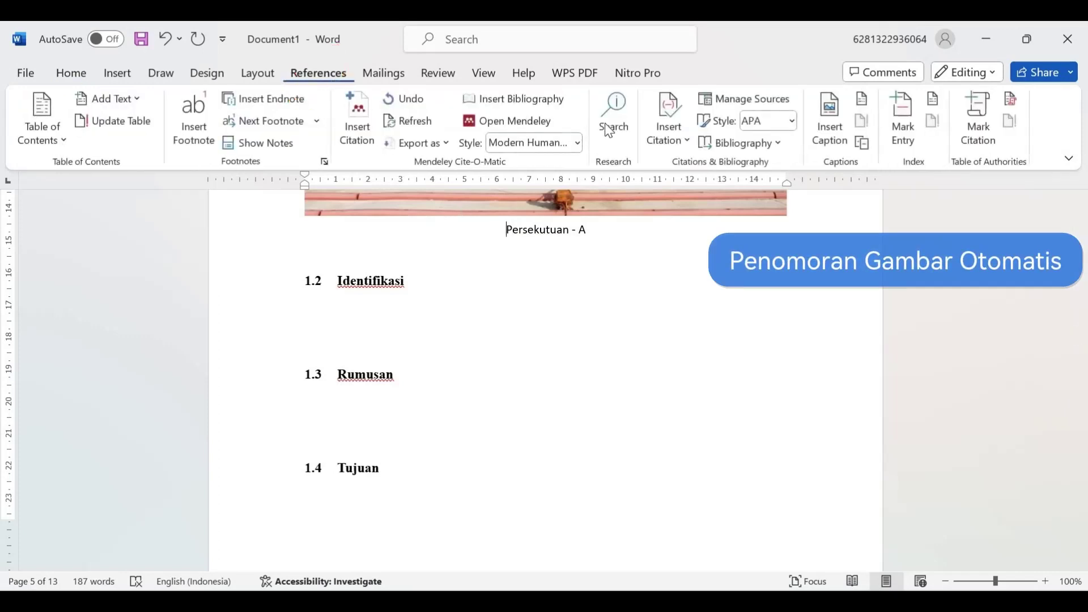
left_click(823, 133)
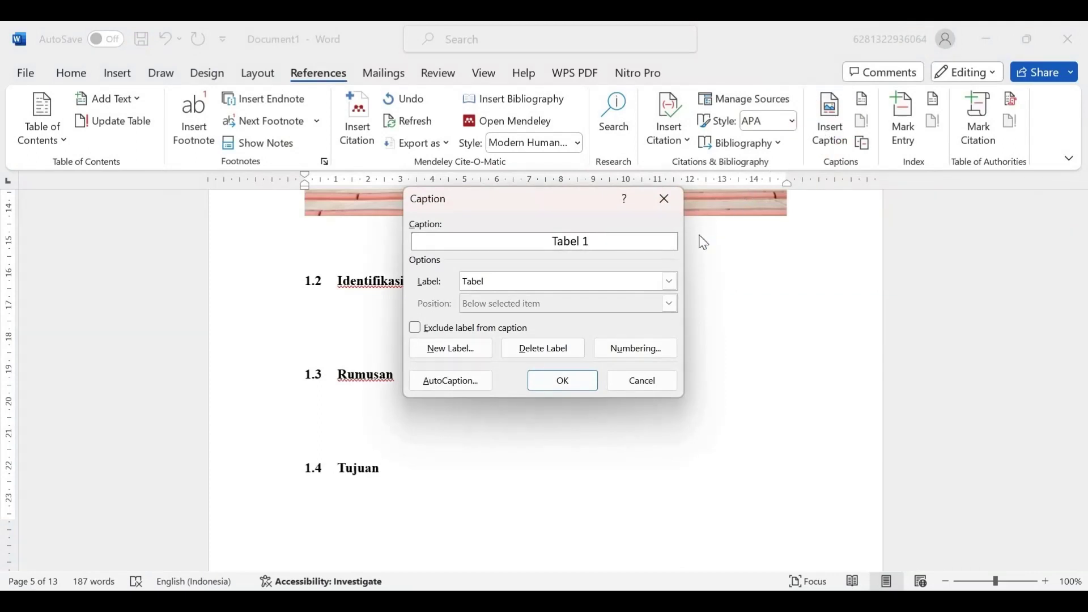
left_click(671, 281)
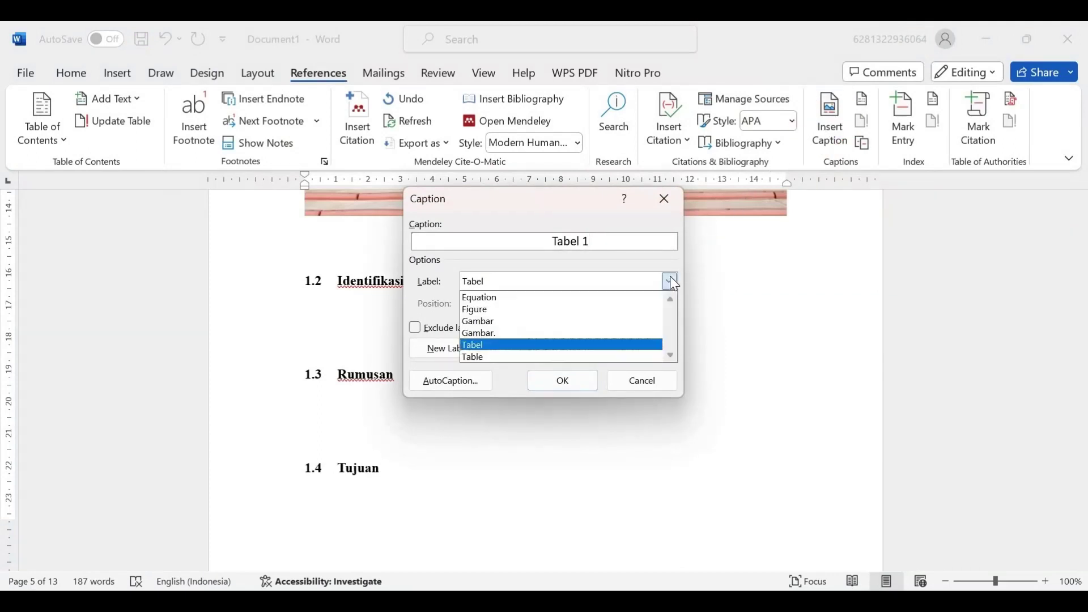
left_click(639, 321)
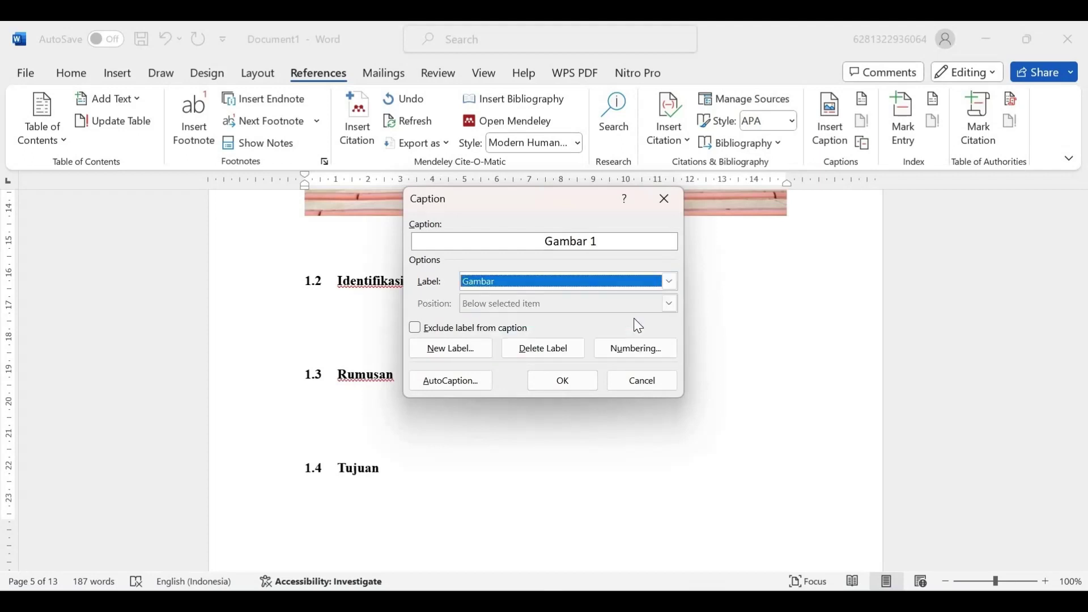
left_click(603, 242)
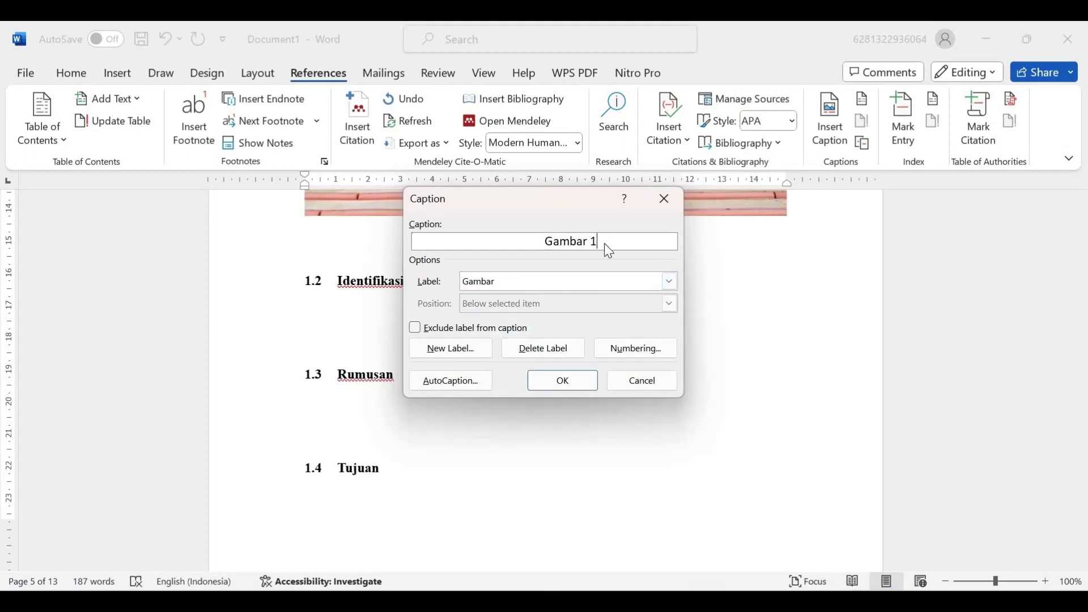
type(".")
left_click(567, 387)
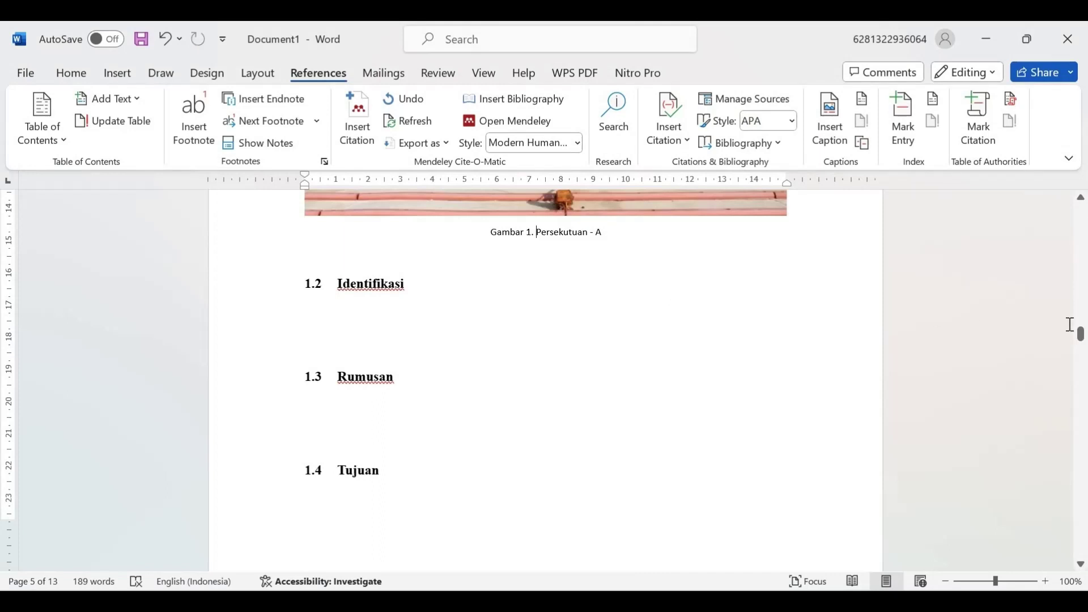
Step: Insert the picture file "Gambar 2" from this device under the heading 3.2 Lokasi dan Waktu Penelitian and center it
left_click_drag(1081, 339, 1083, 431)
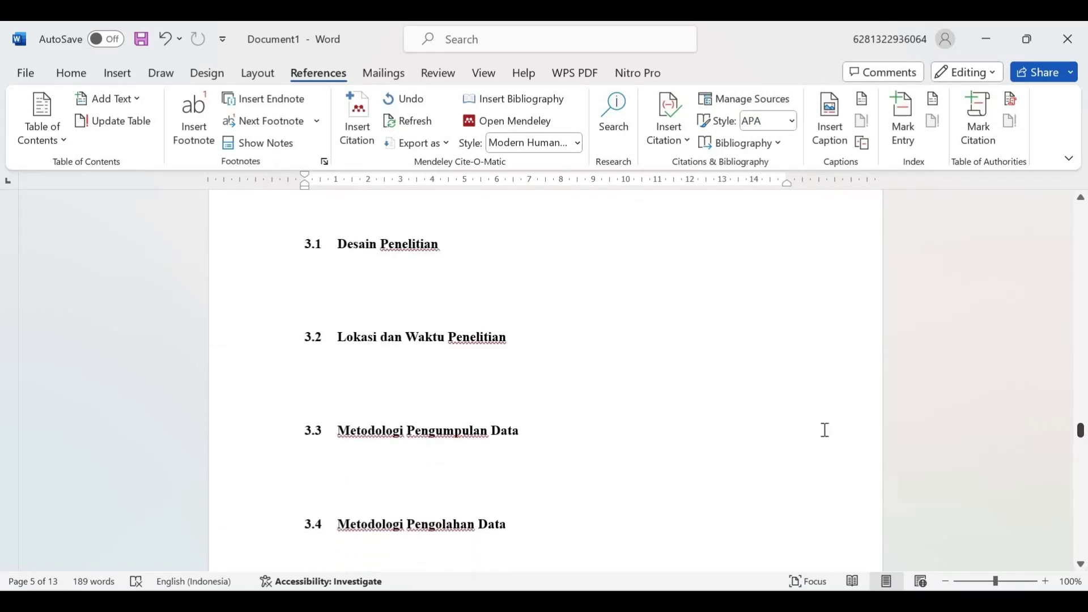
left_click(402, 378)
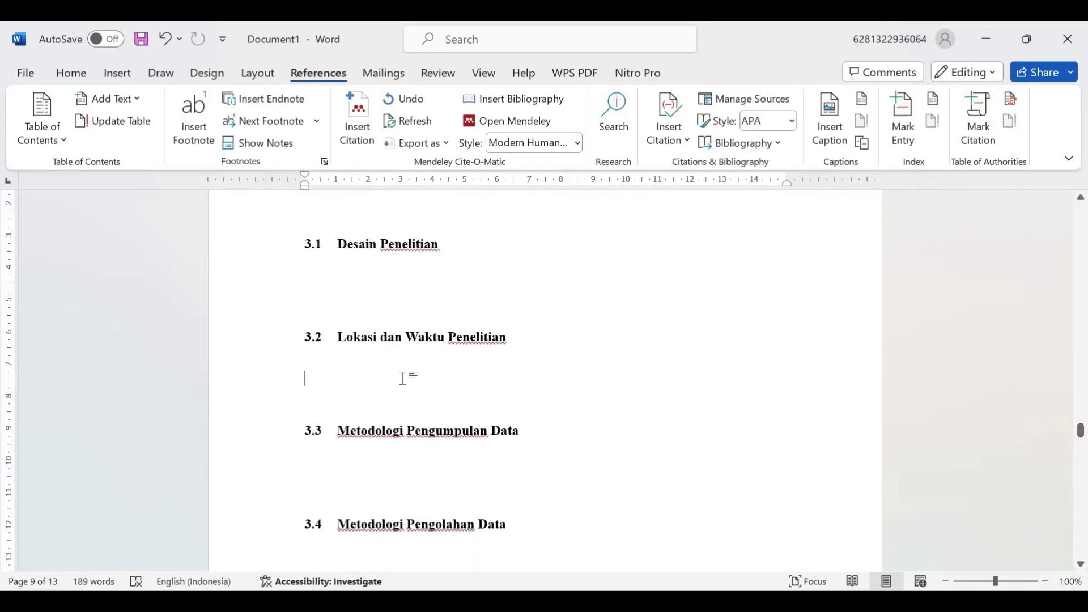
left_click(118, 73)
left_click(185, 122)
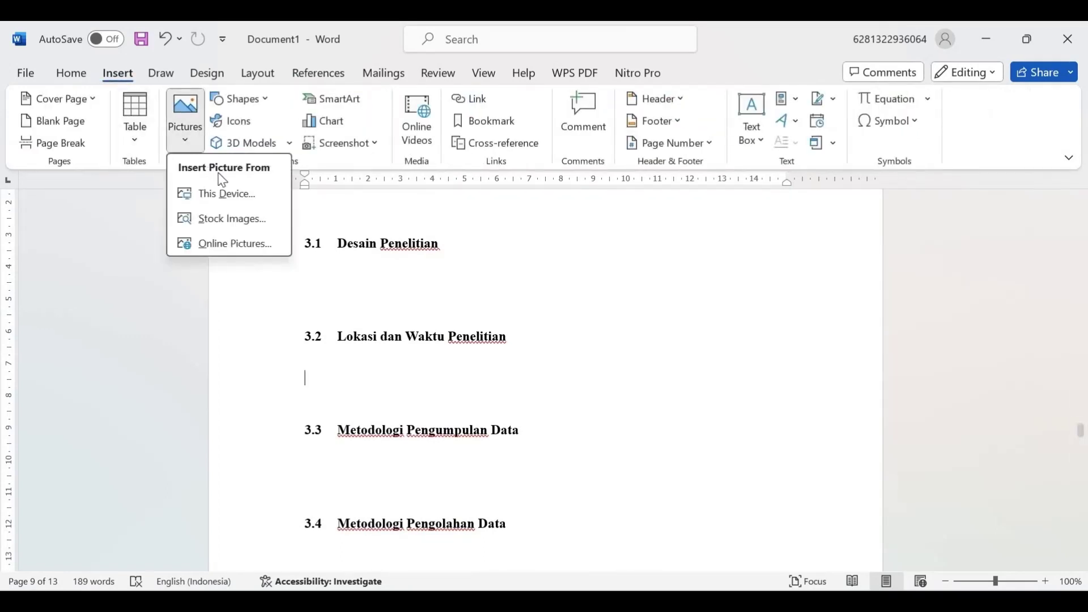
left_click(228, 195)
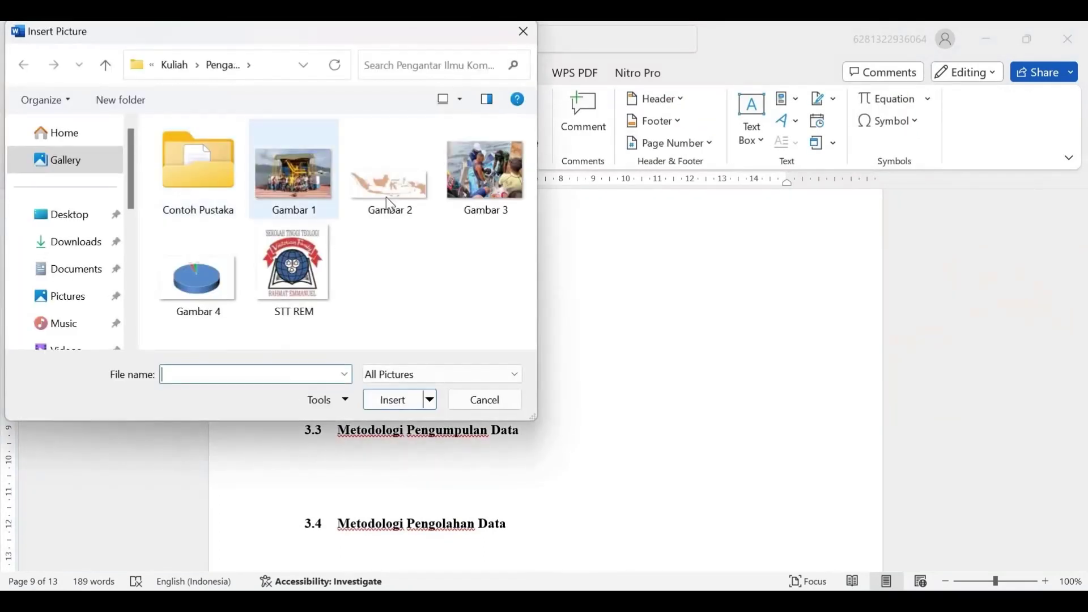
left_click(389, 198)
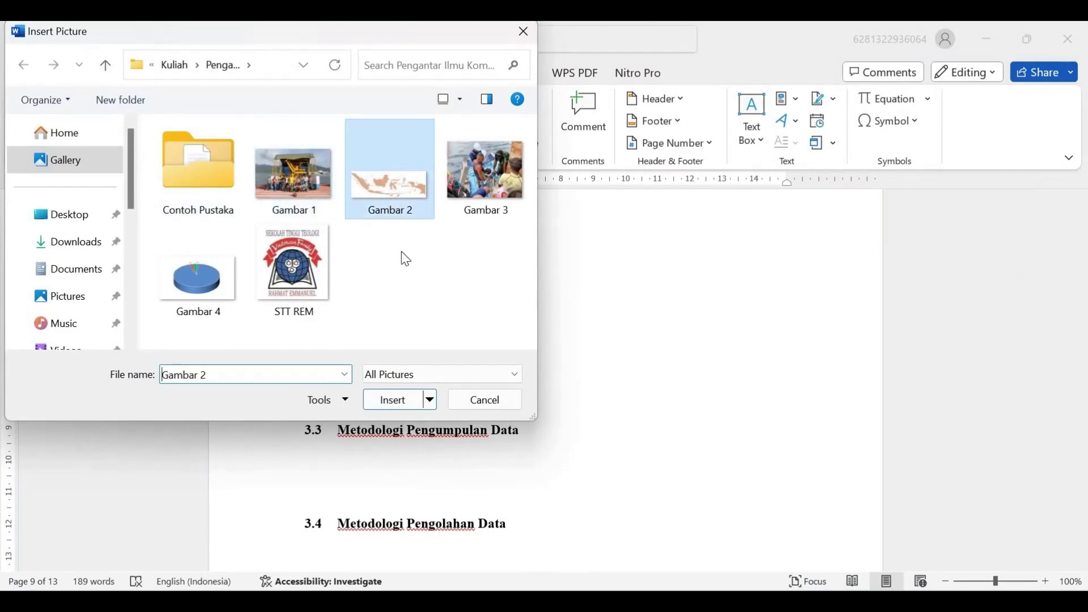
left_click(403, 399)
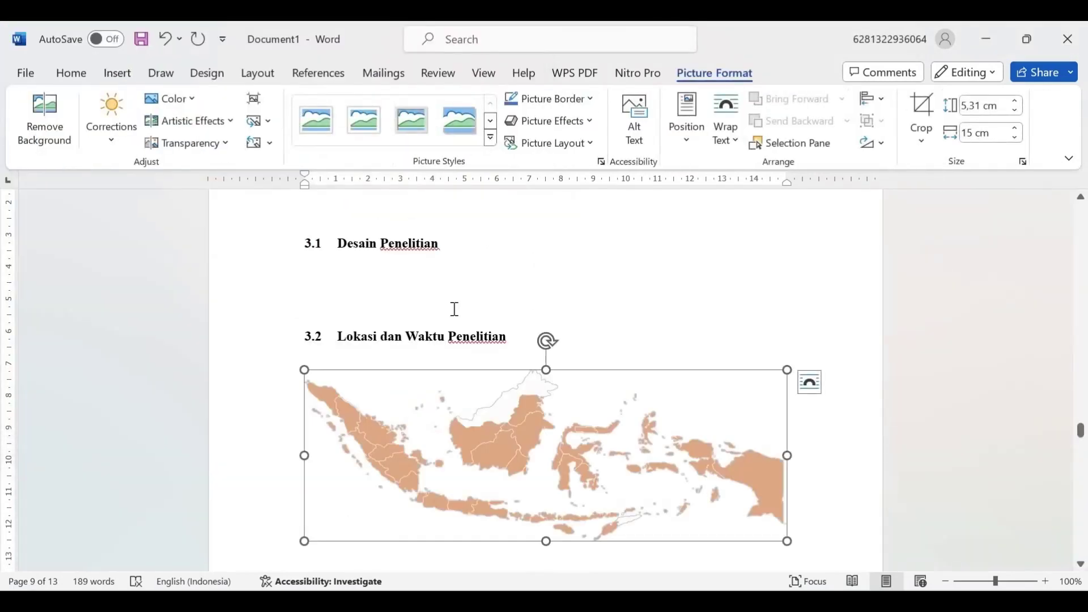
left_click(77, 78)
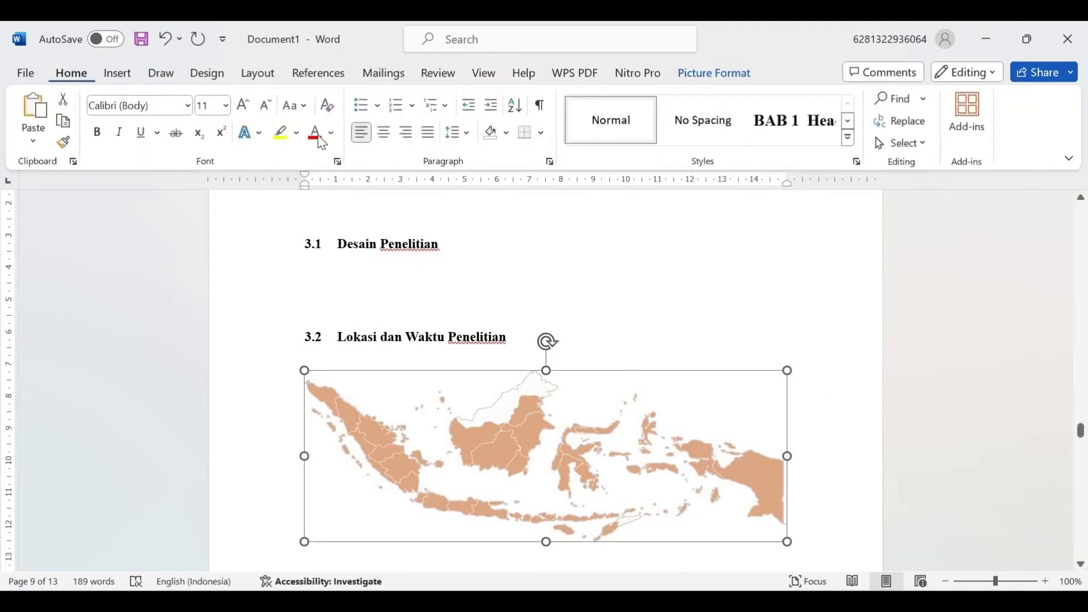
left_click(399, 138)
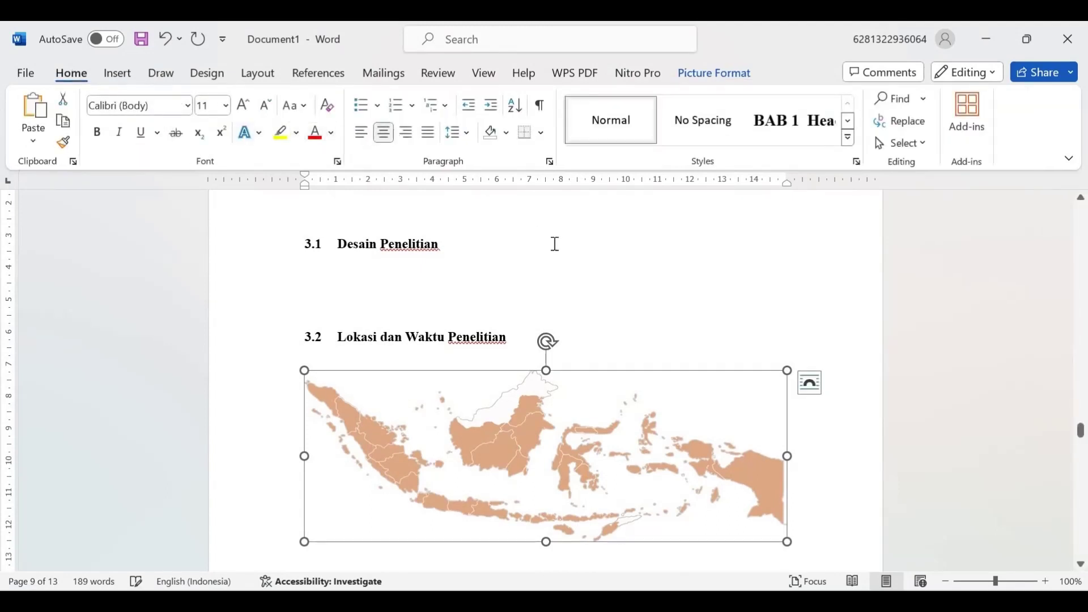
Step: Add the title text "Peta Indonesia" on the line below the map picture under 3.2
left_click(809, 391)
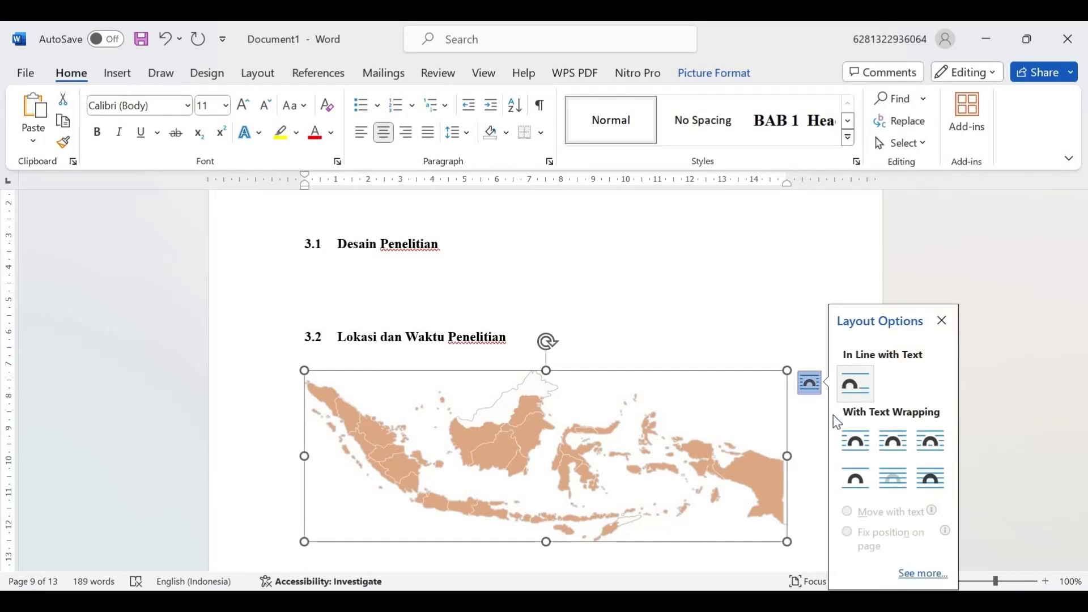
left_click(800, 449)
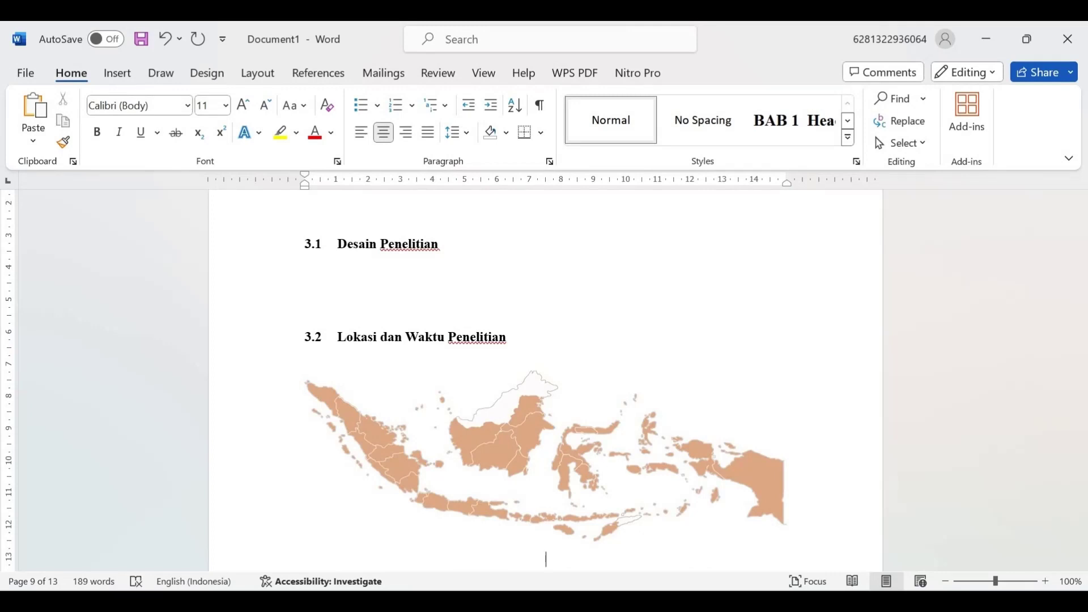
type("Peta Indonesia")
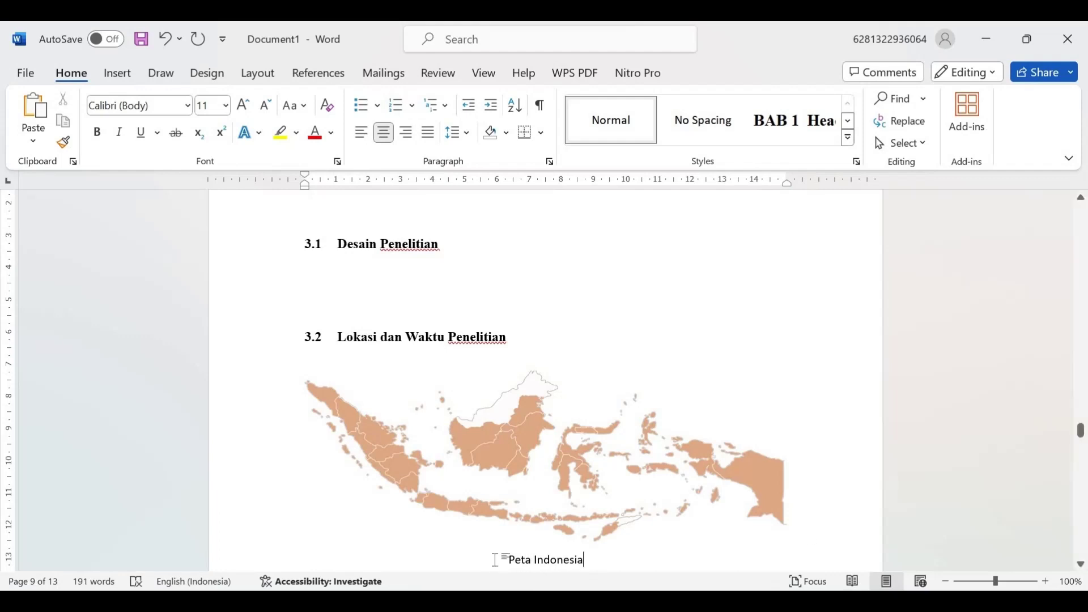
Step: Insert an automatically numbered Gambar caption with a period after the number before the title "Peta Indonesia"
left_click(316, 73)
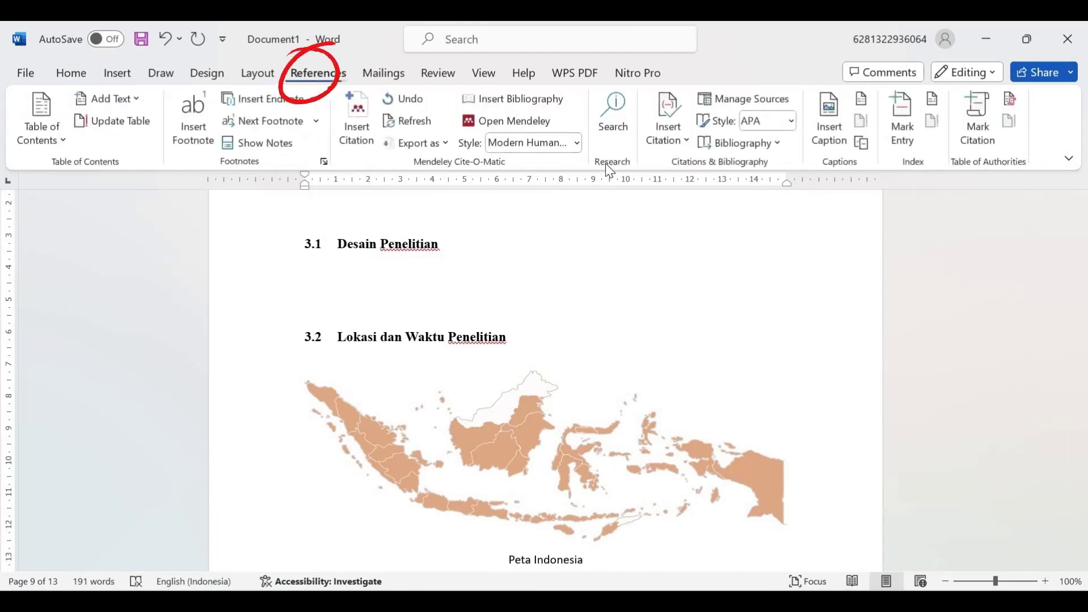
left_click(829, 122)
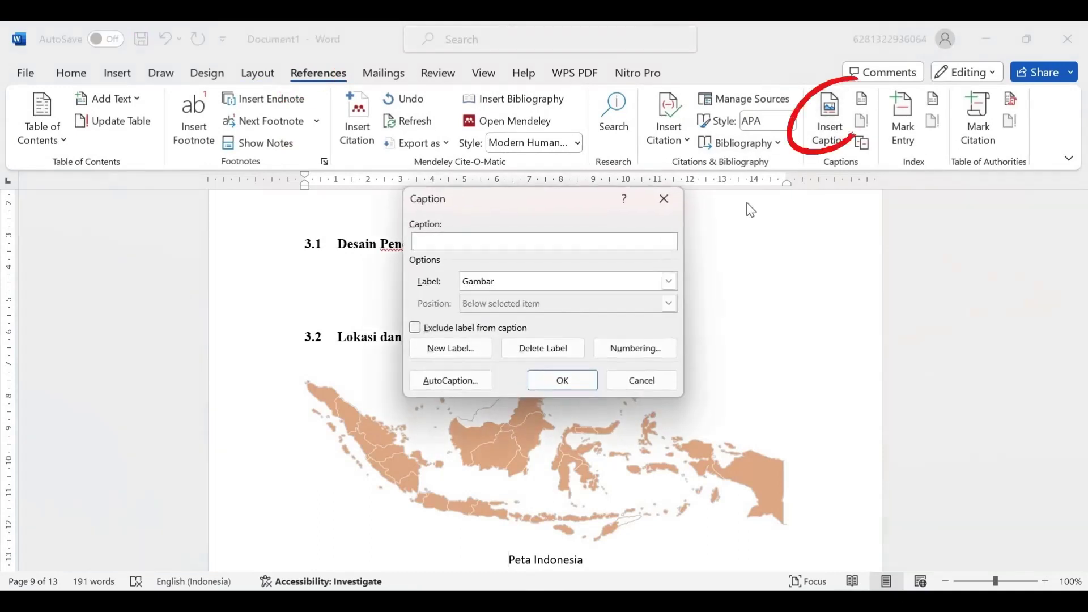
type(".")
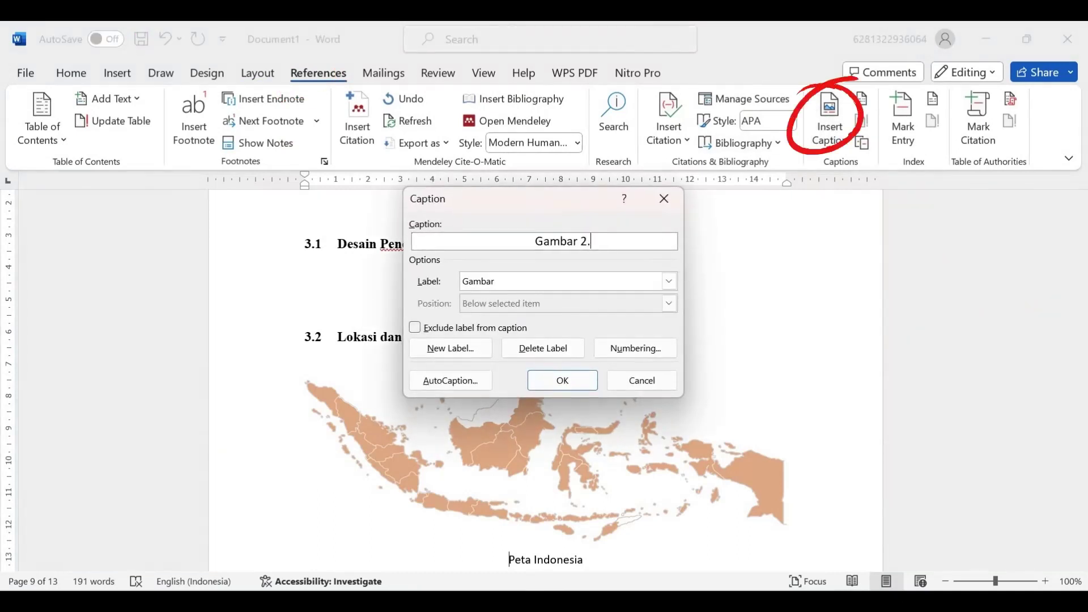
left_click(575, 379)
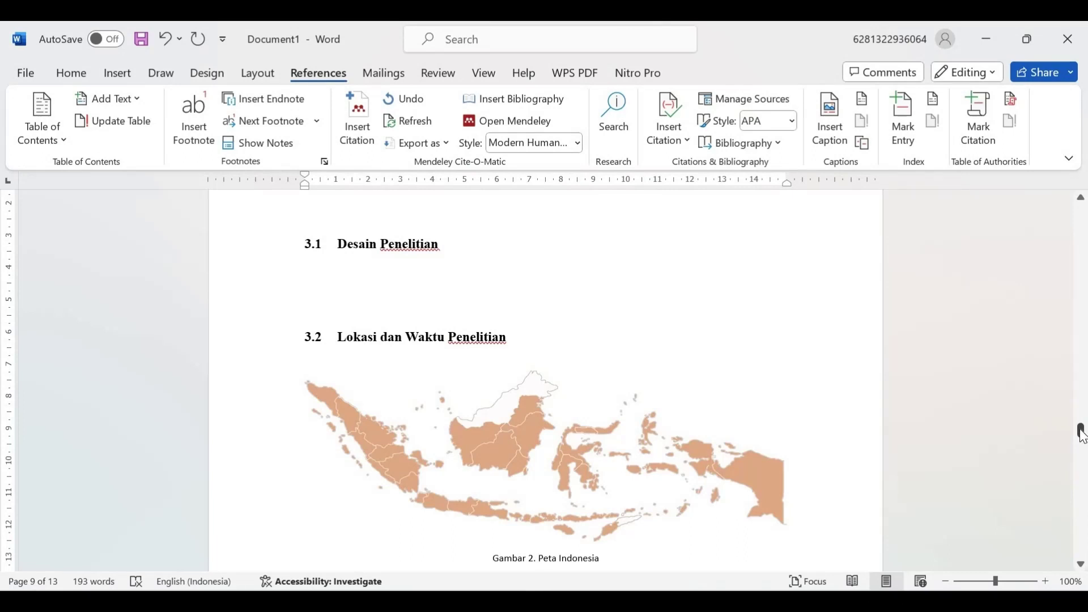
Step: Insert the picture file "Gambar 4" from this device under the heading 4.2 Hasil Pengolahan Data
left_click_drag(1081, 433, 1082, 466)
left_click(462, 431)
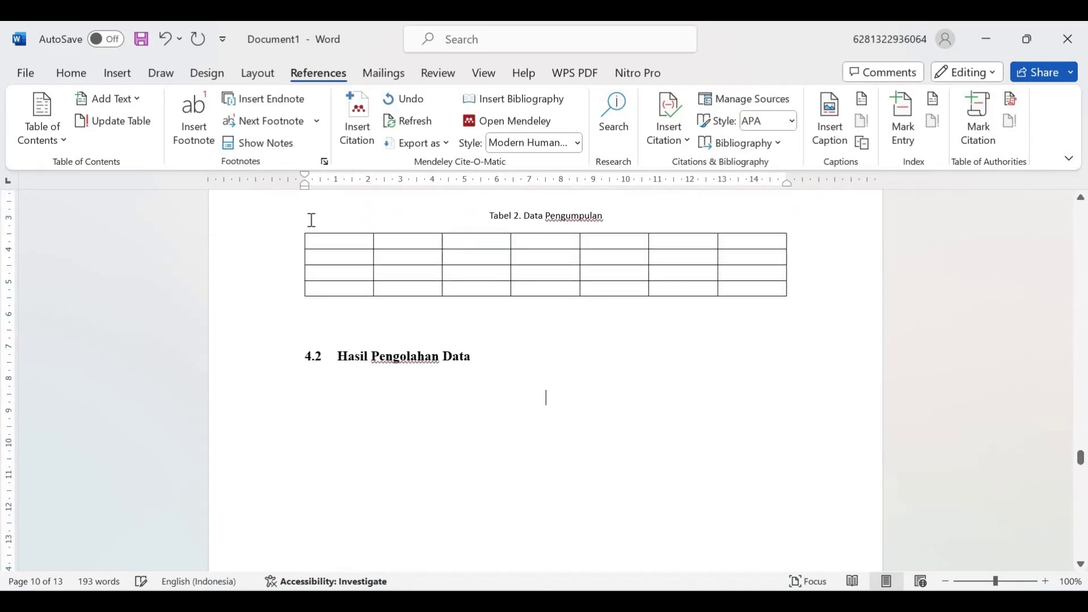
left_click(122, 78)
left_click(185, 127)
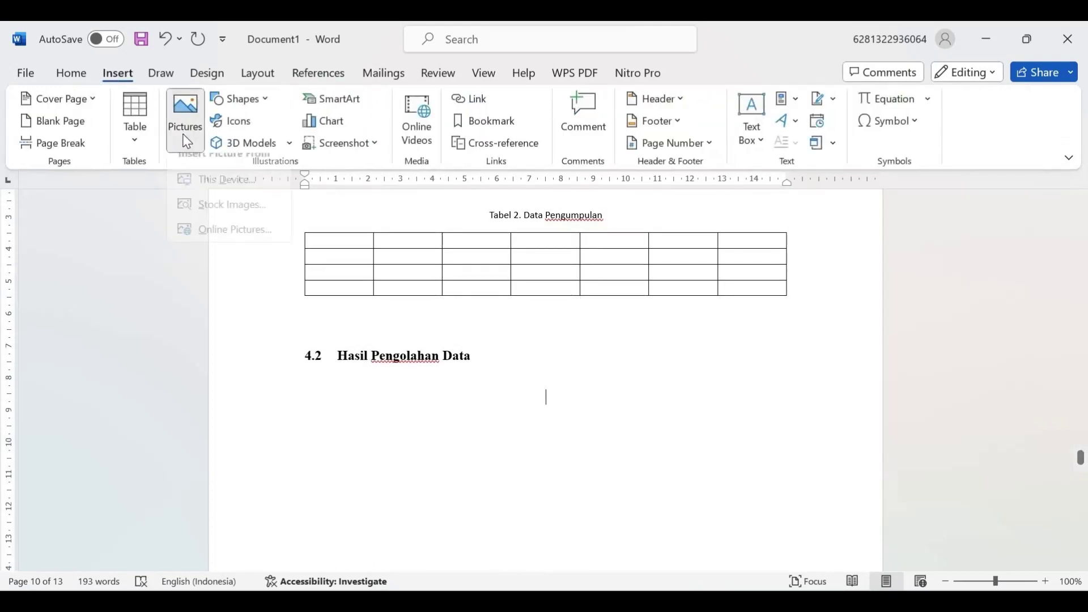
left_click(217, 195)
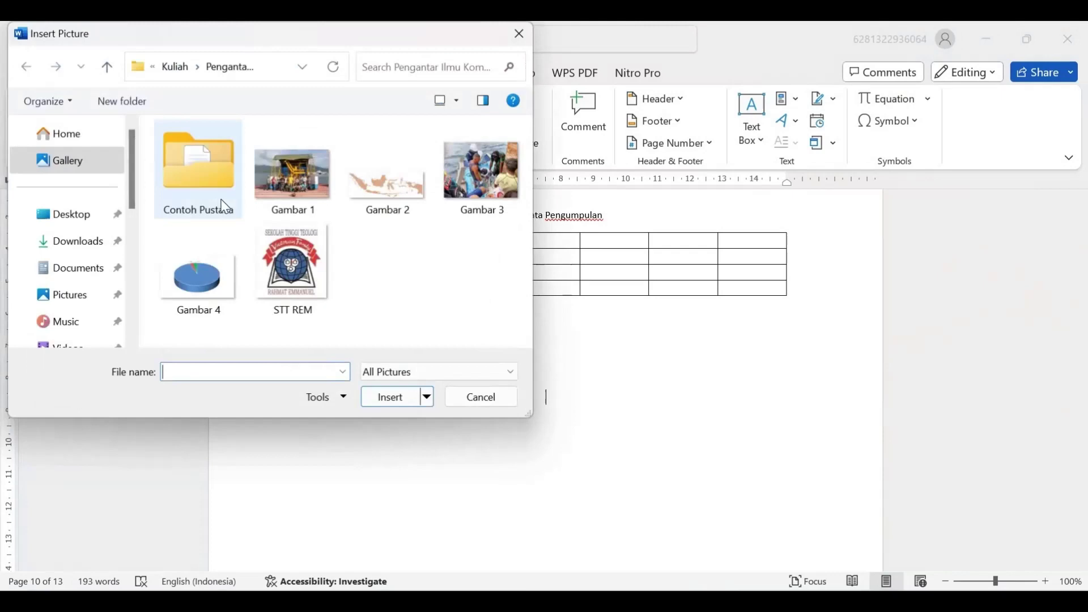
left_click(208, 281)
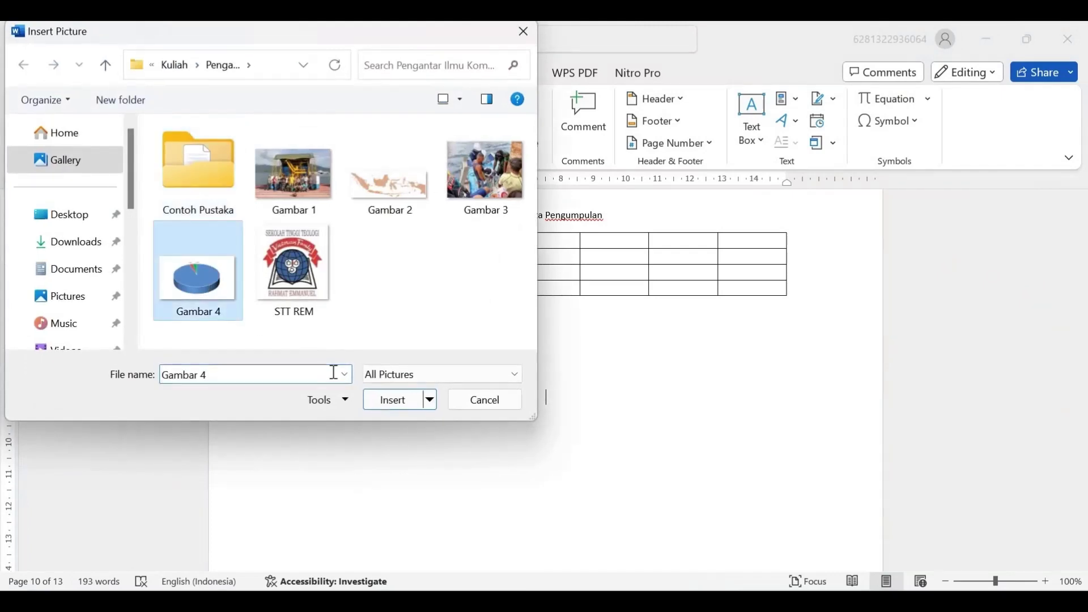
left_click(391, 402)
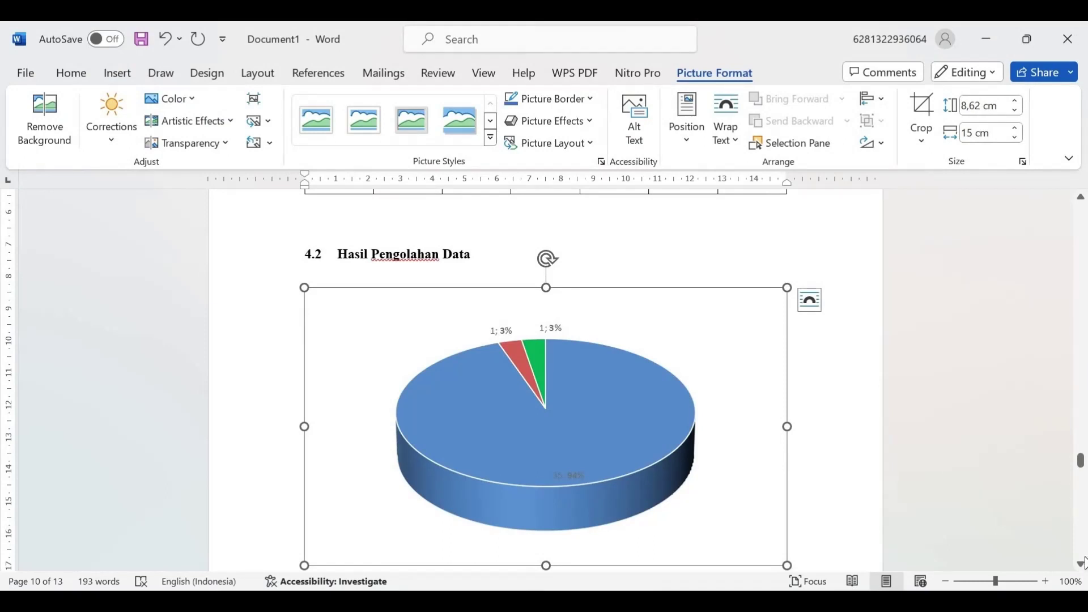
Step: Add the title text "Data - A" on the line below the pie chart picture under 4.2 Hasil Pengolahan Data
scroll(1083, 563, "down", 1)
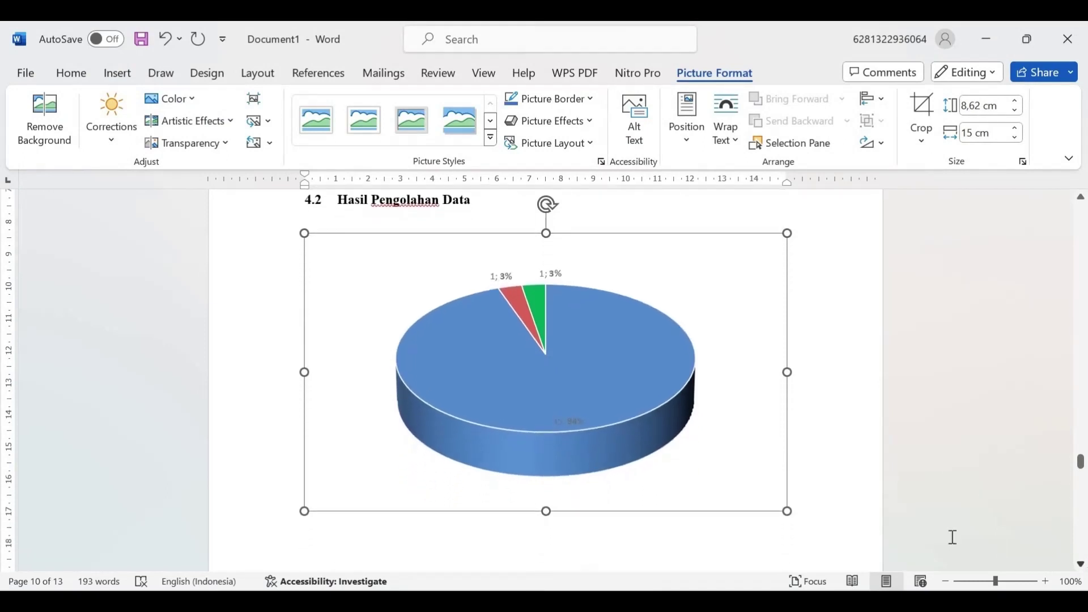
left_click(814, 512)
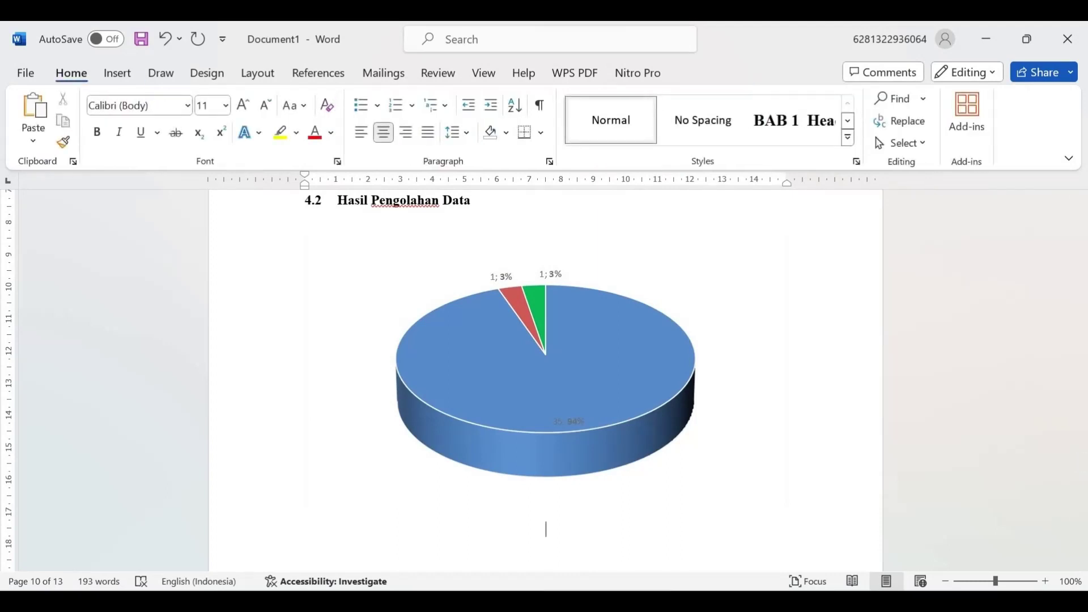
type("data - A")
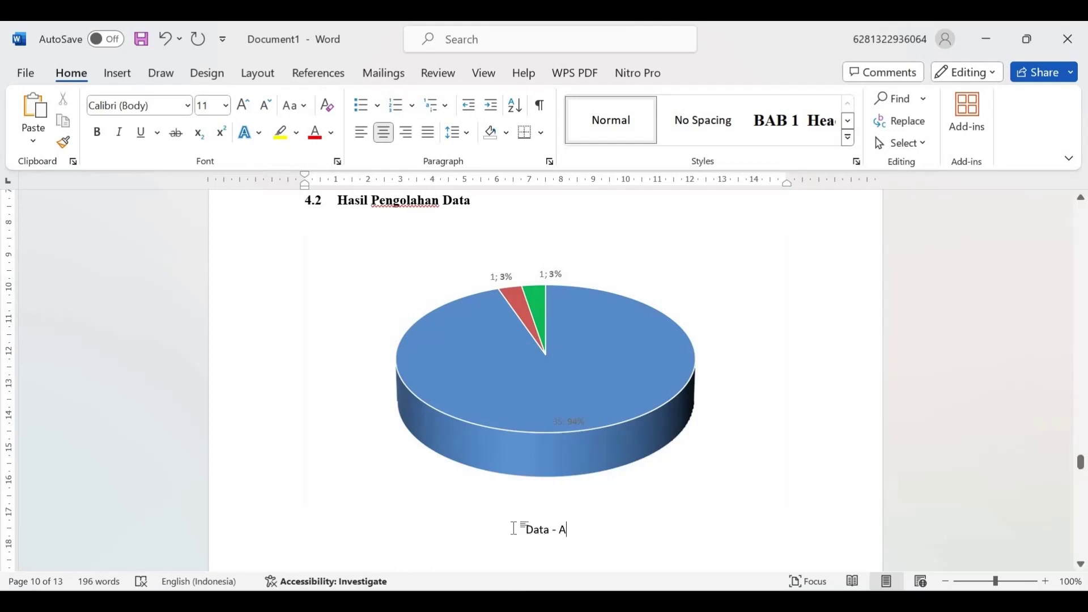
Step: Insert an automatically numbered Gambar caption with a period after the number before the title "Data - A"
left_click(301, 75)
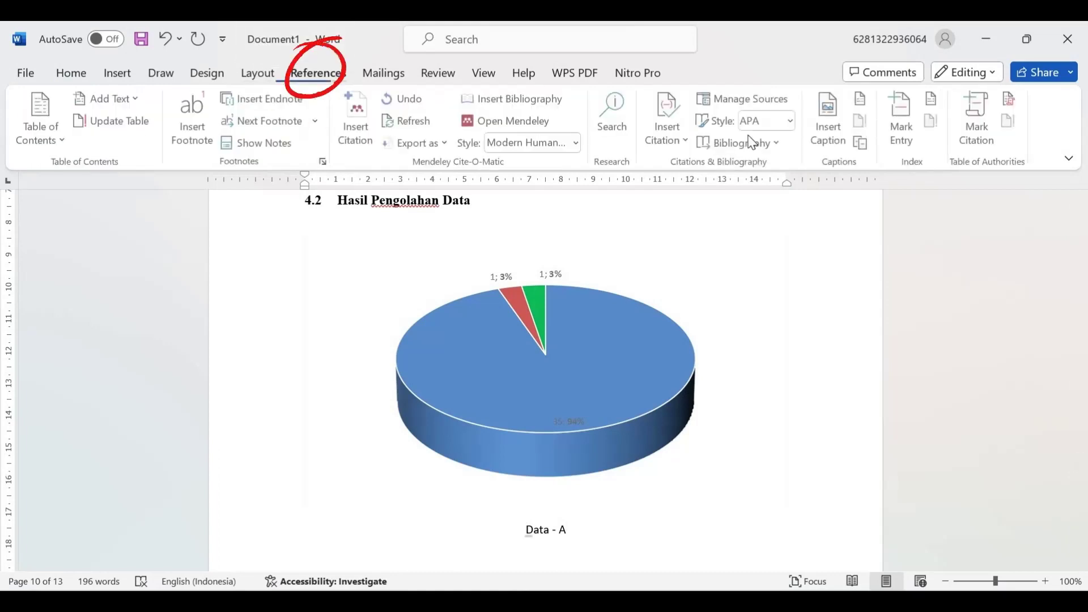
left_click(821, 146)
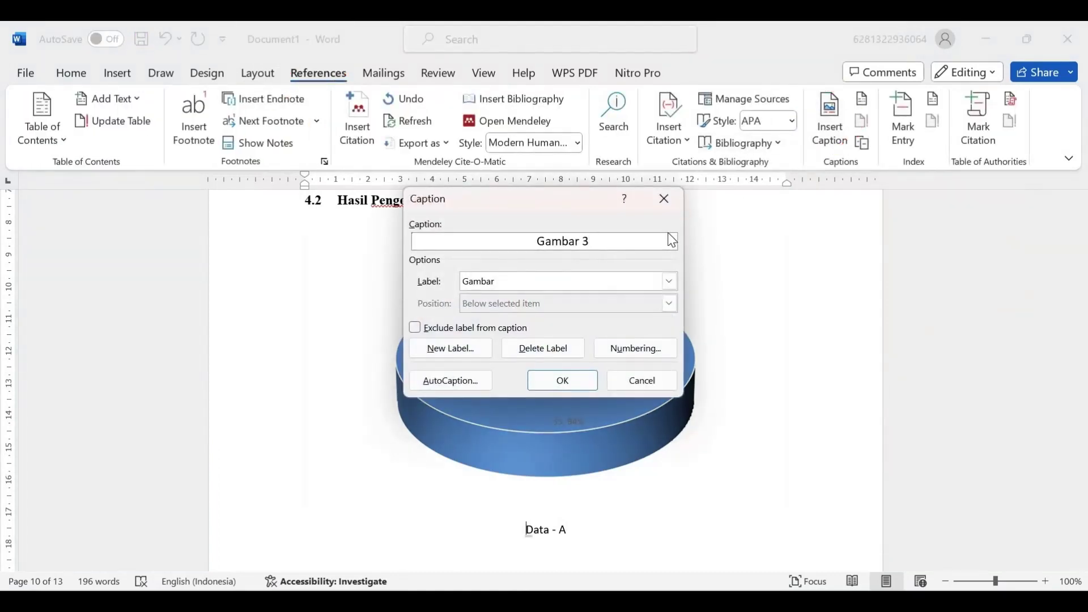
type(".")
left_click(577, 375)
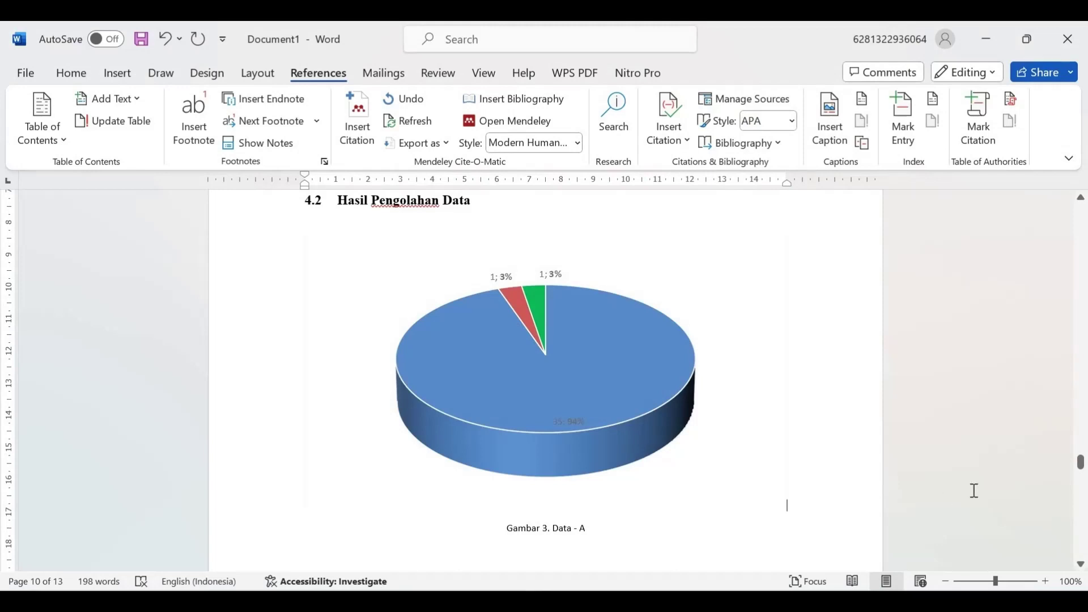
Step: Insert a custom table of contents showing three heading levels below the DAFTAR ISI title
left_click_drag(1083, 467, 1083, 481)
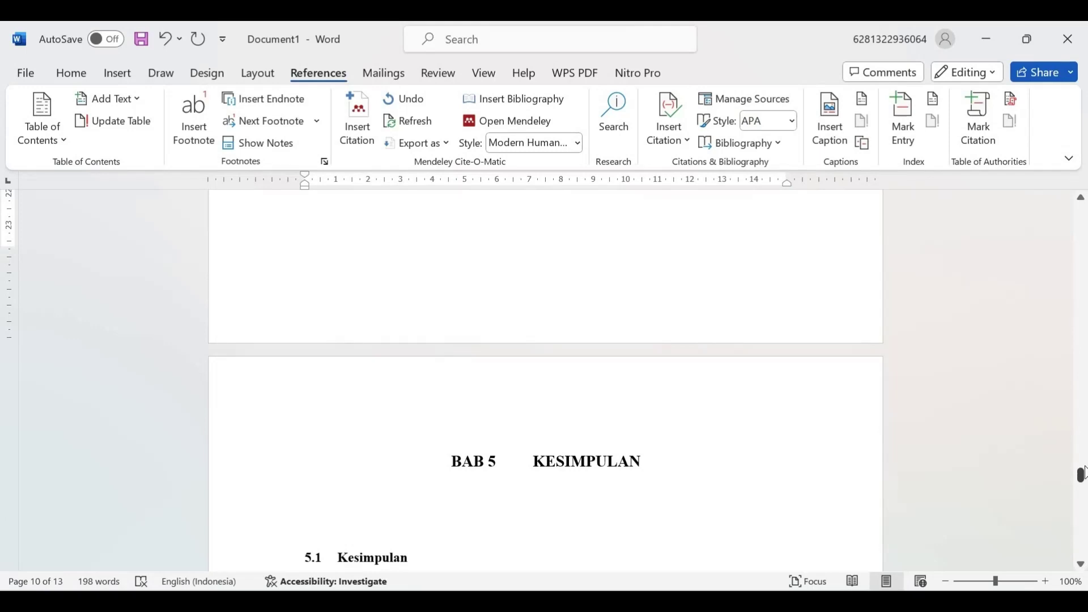
left_click_drag(1083, 473, 1078, 236)
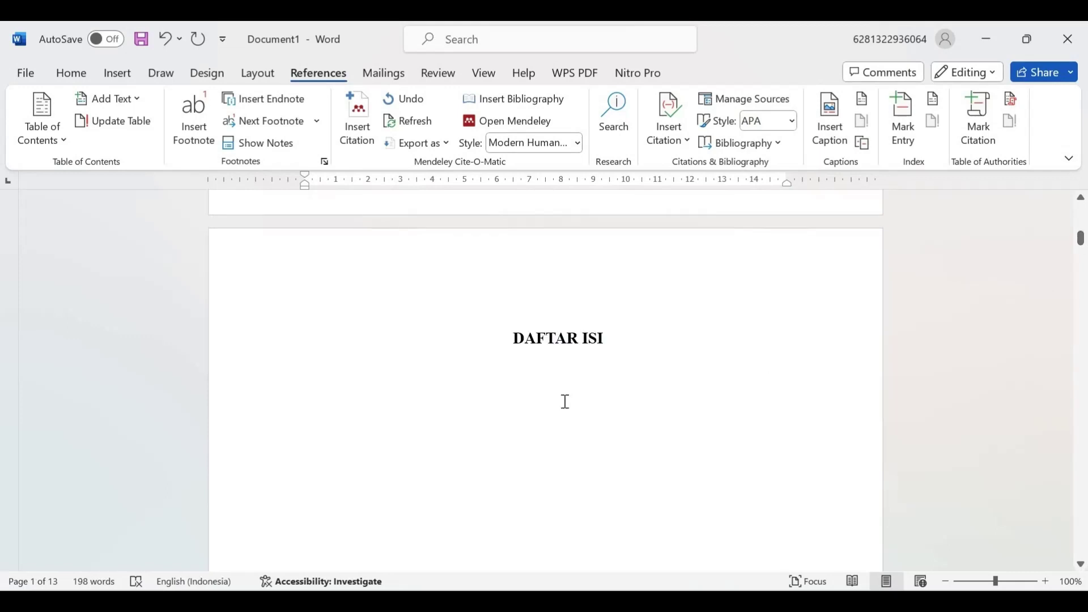
left_click(565, 402)
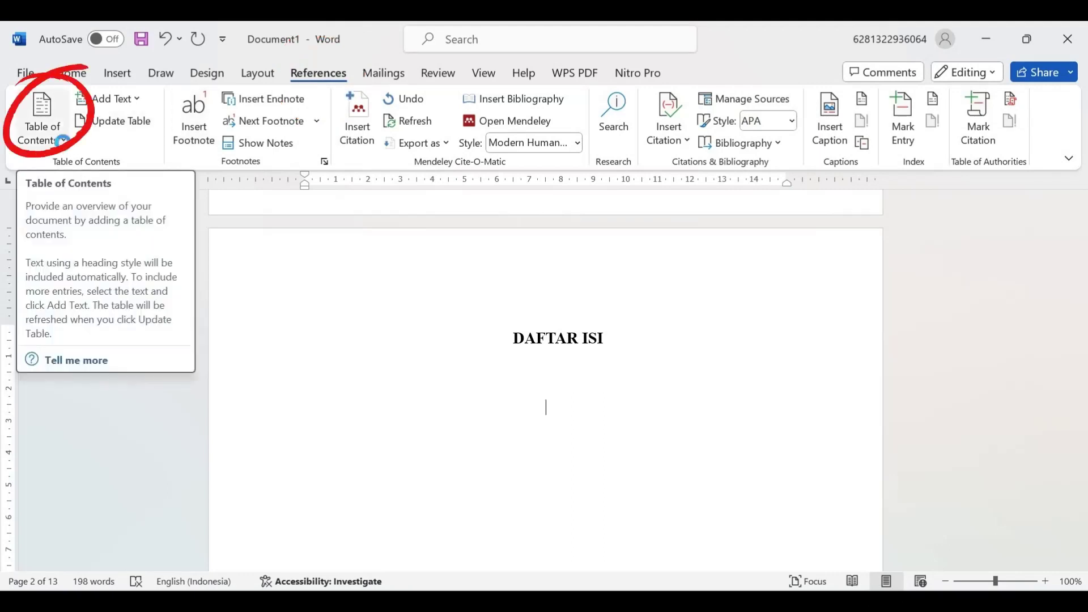
left_click(65, 146)
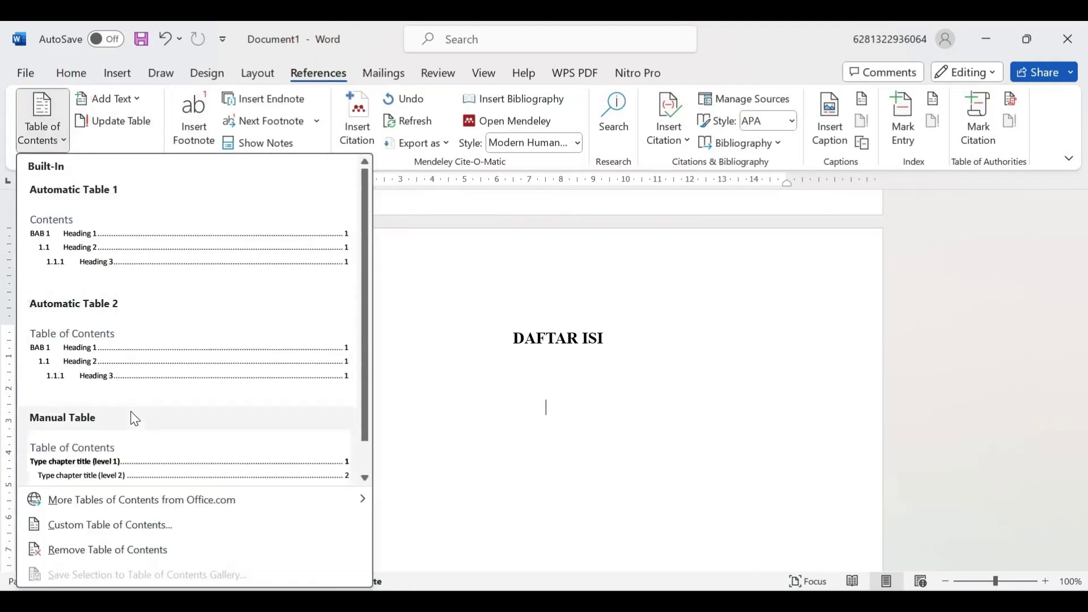
left_click(123, 529)
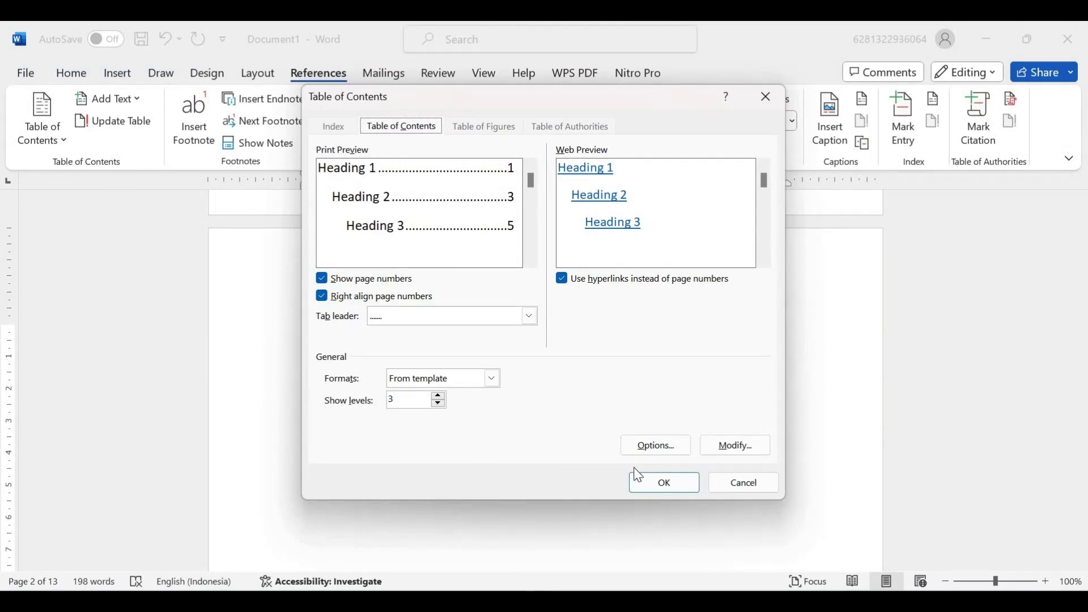
left_click(656, 480)
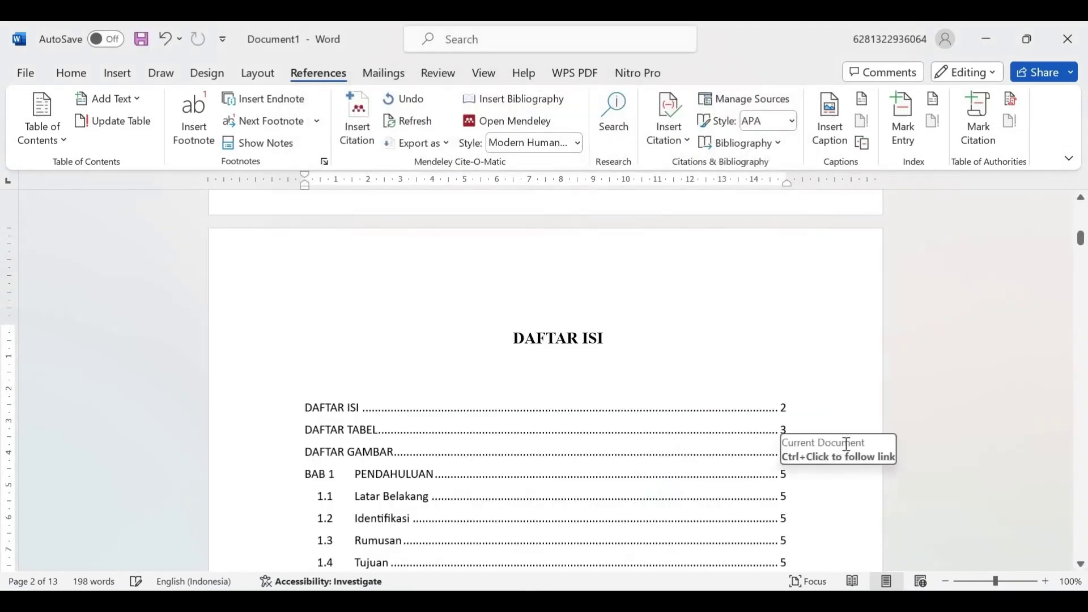
Step: Insert a table of figures with the caption label Tabel below the DAFTAR TABEL title
scroll(845, 442, "down", 8)
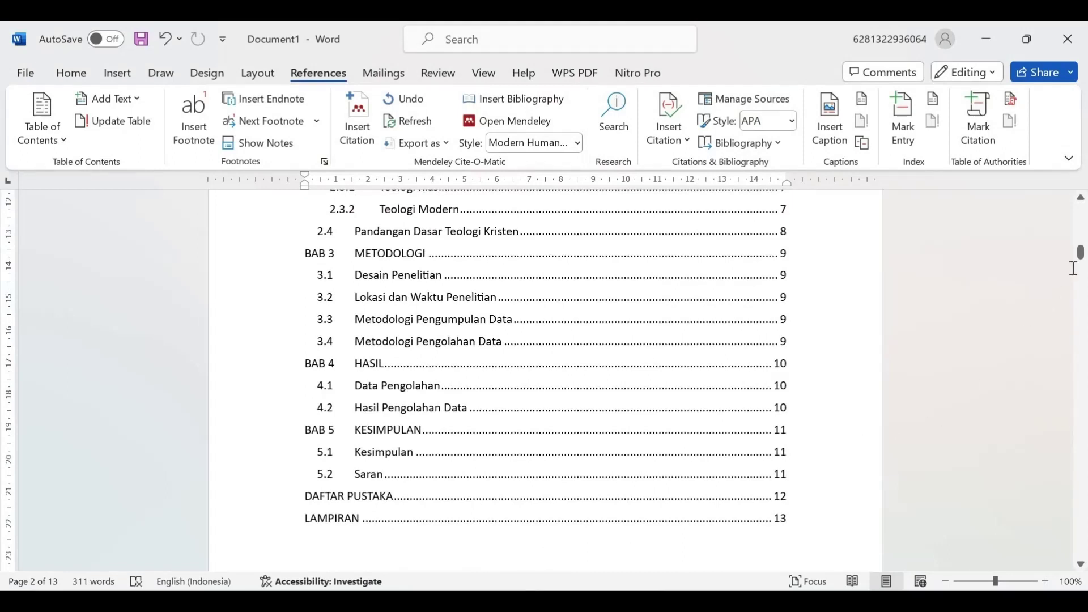
left_click_drag(1081, 255, 1084, 279)
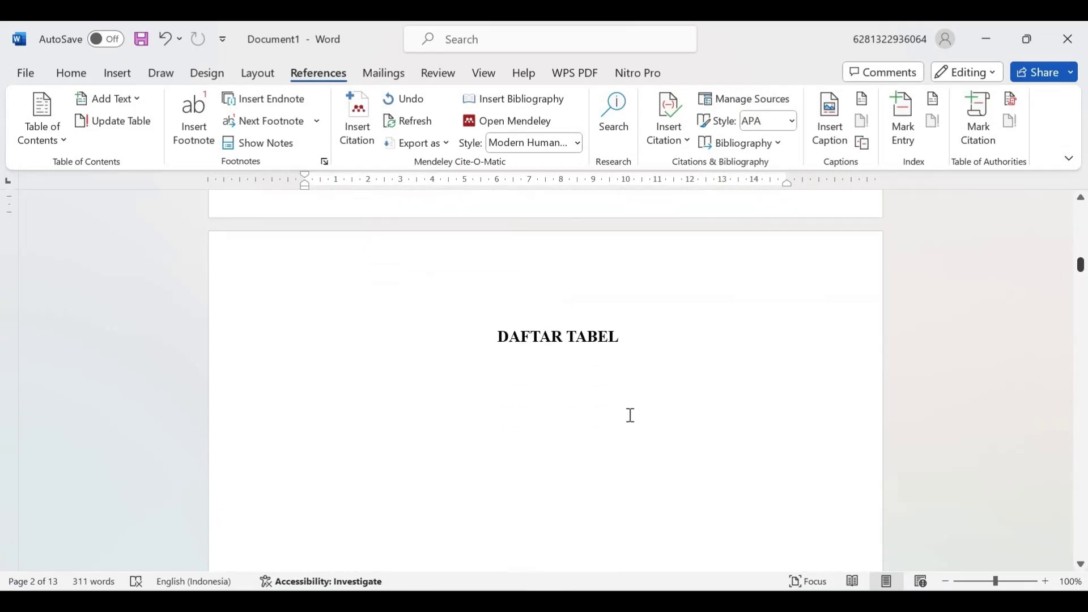
left_click(552, 398)
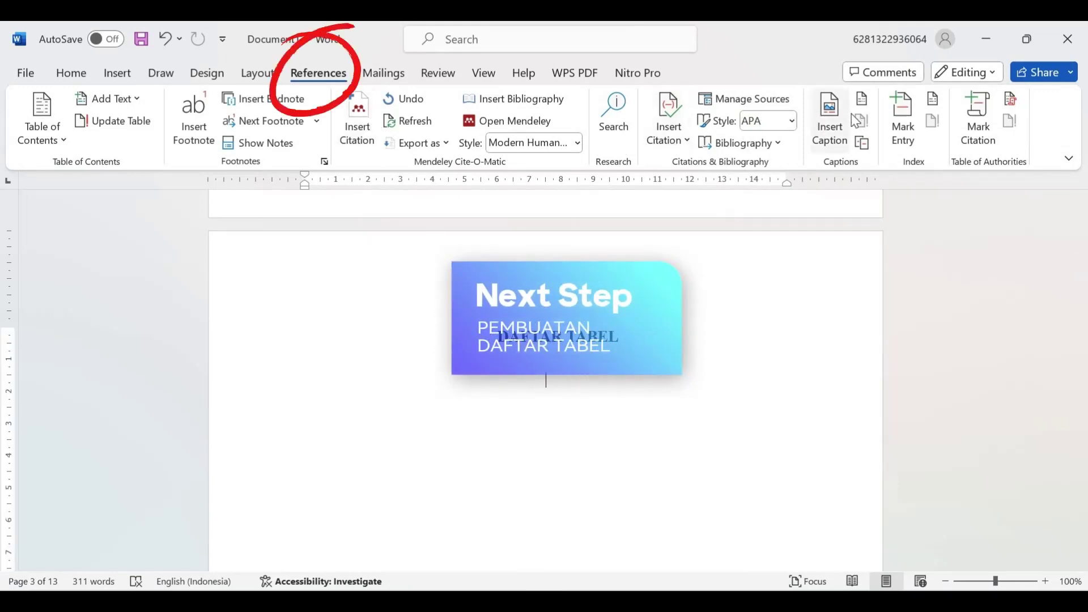
left_click(862, 101)
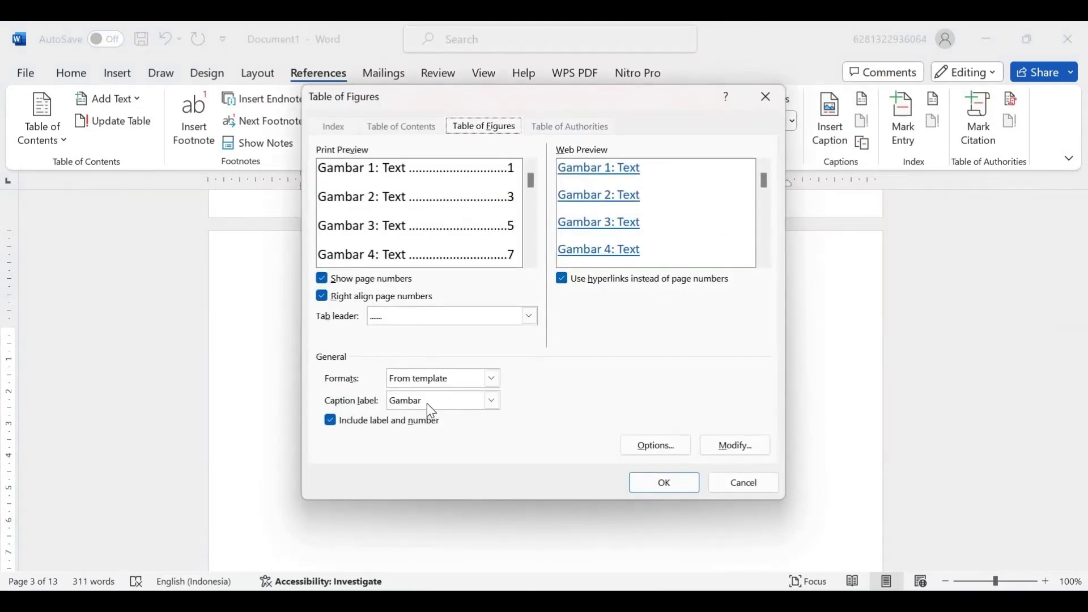
left_click(492, 400)
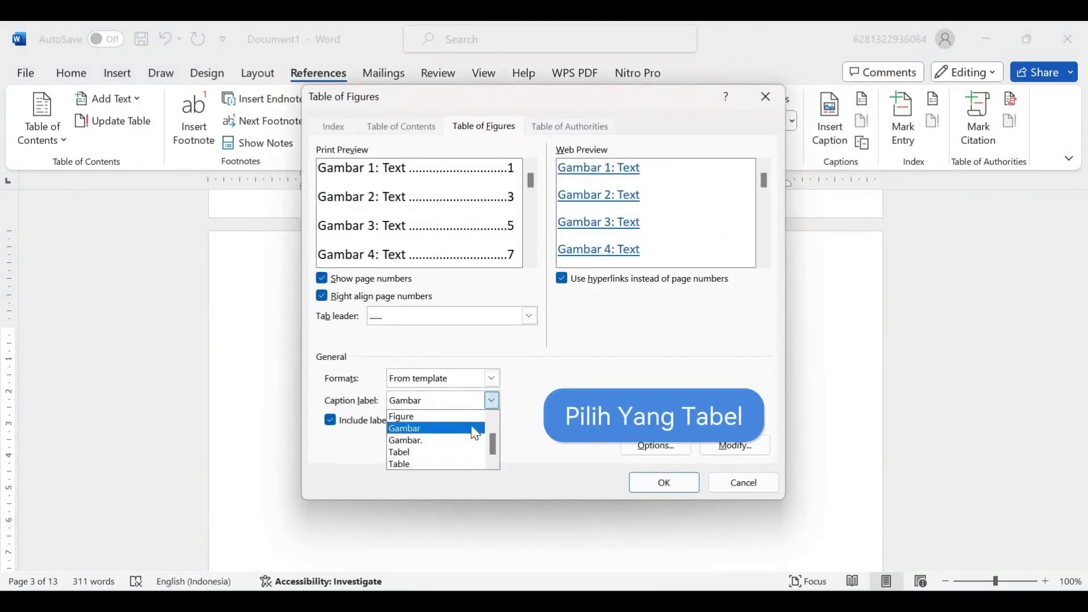
left_click(463, 453)
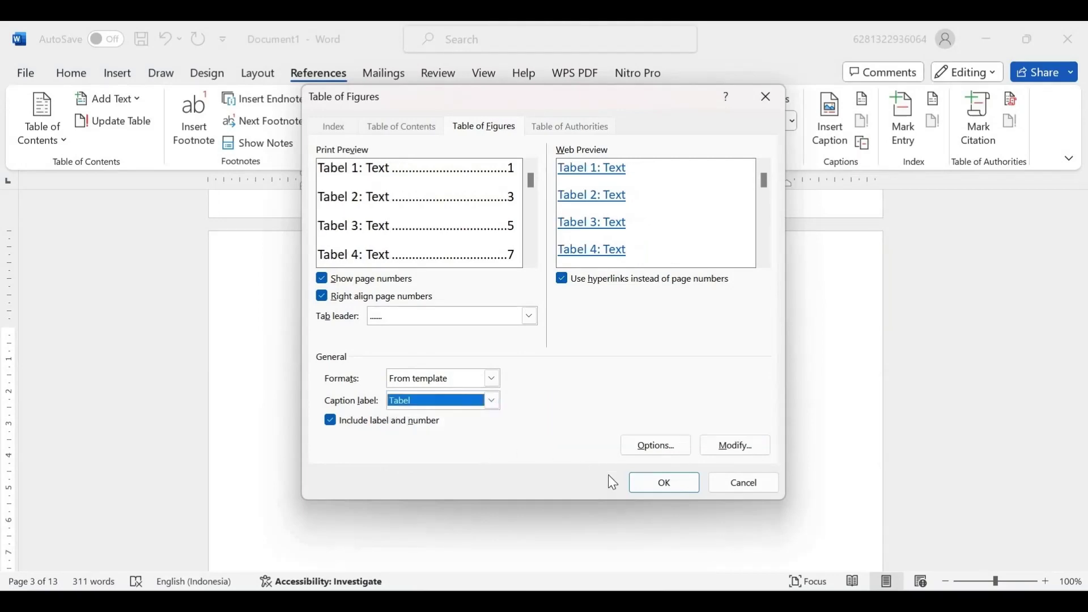
left_click(646, 483)
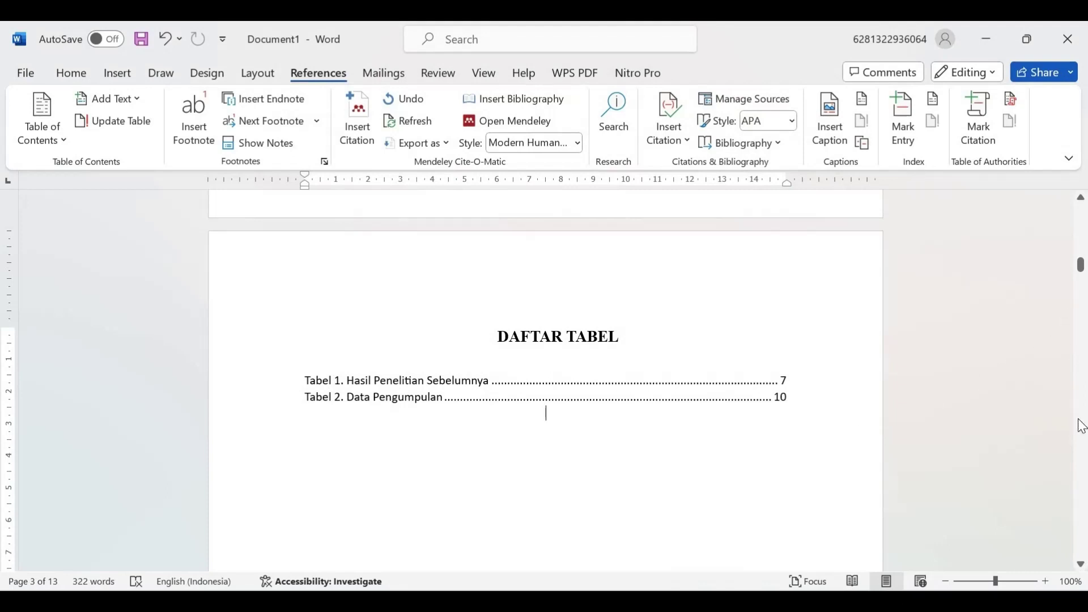
Step: Insert a table of figures with the caption label Gambar below the DAFTAR GAMBAR title
scroll(1082, 266, "down", 1)
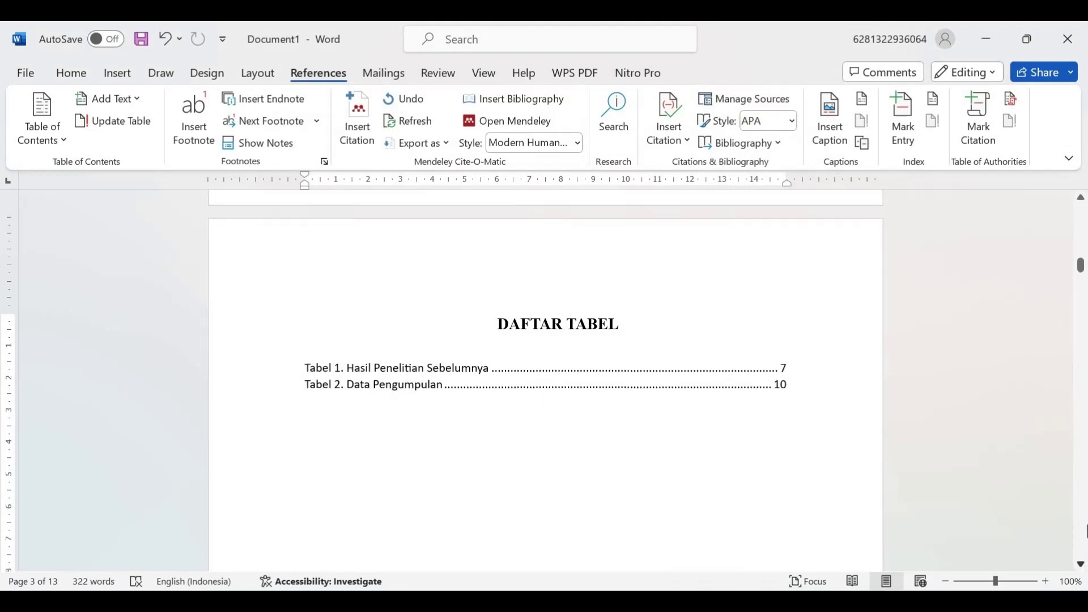
left_click_drag(1082, 266, 1081, 293)
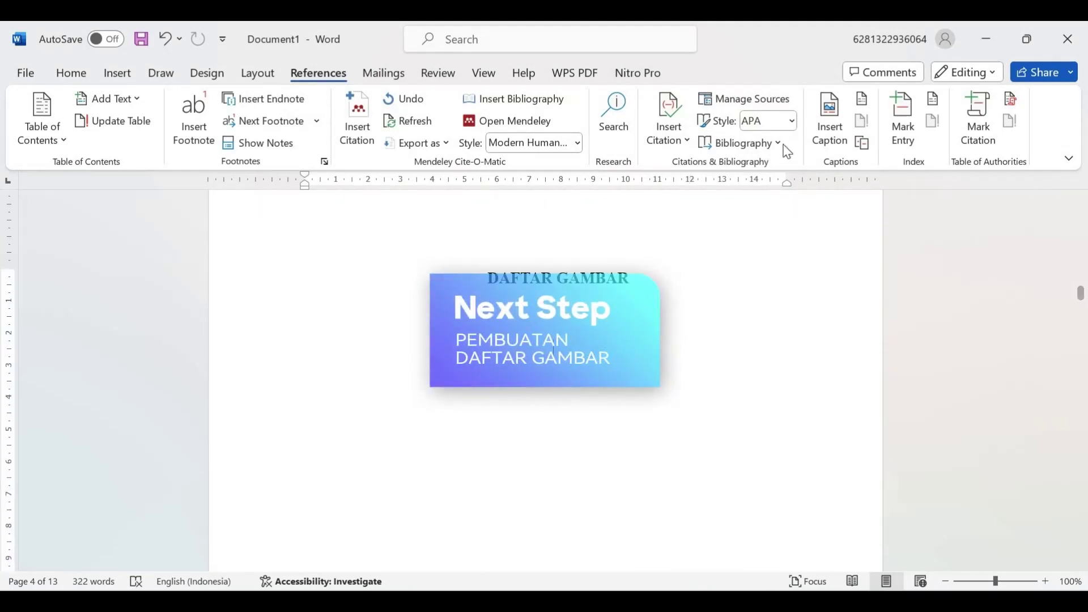
left_click(859, 100)
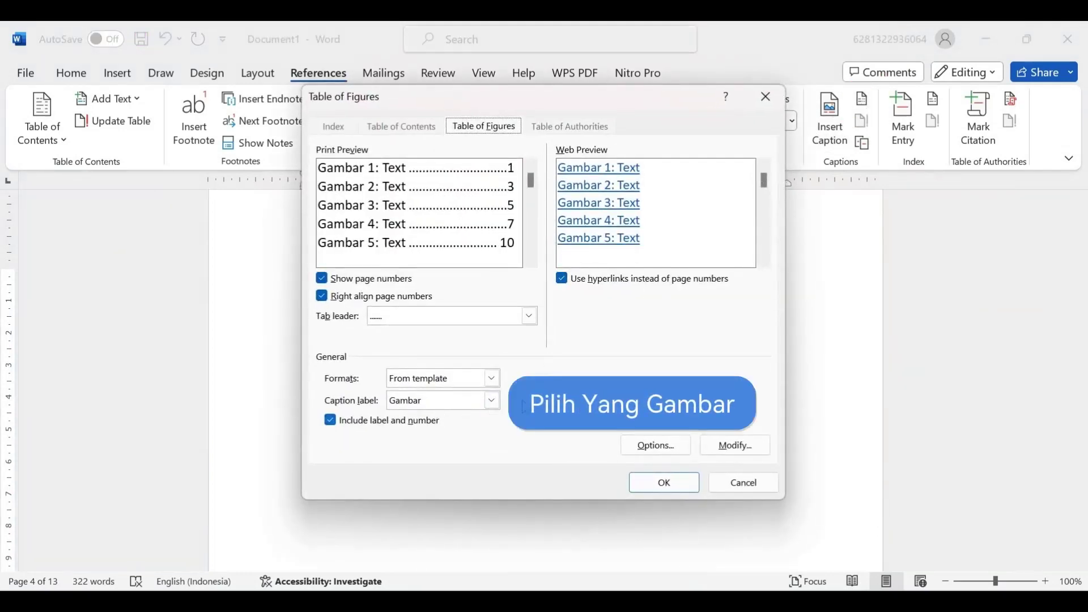
left_click(649, 481)
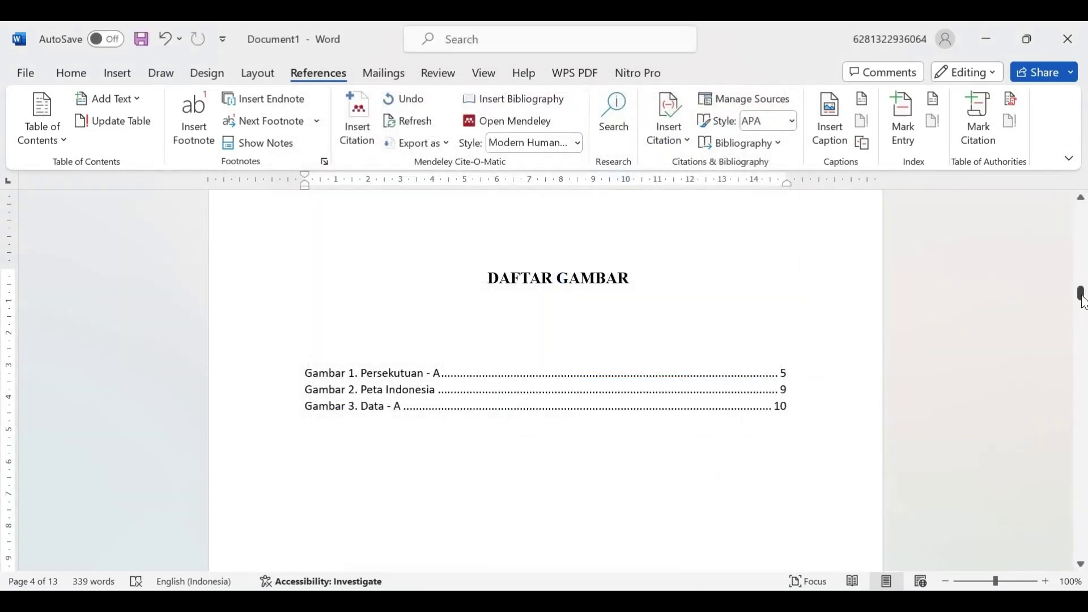
Step: Open the Section 2 footer on the DAFTAR ISI page for editing and unlink it from the previous section
left_click_drag(1081, 299, 1083, 267)
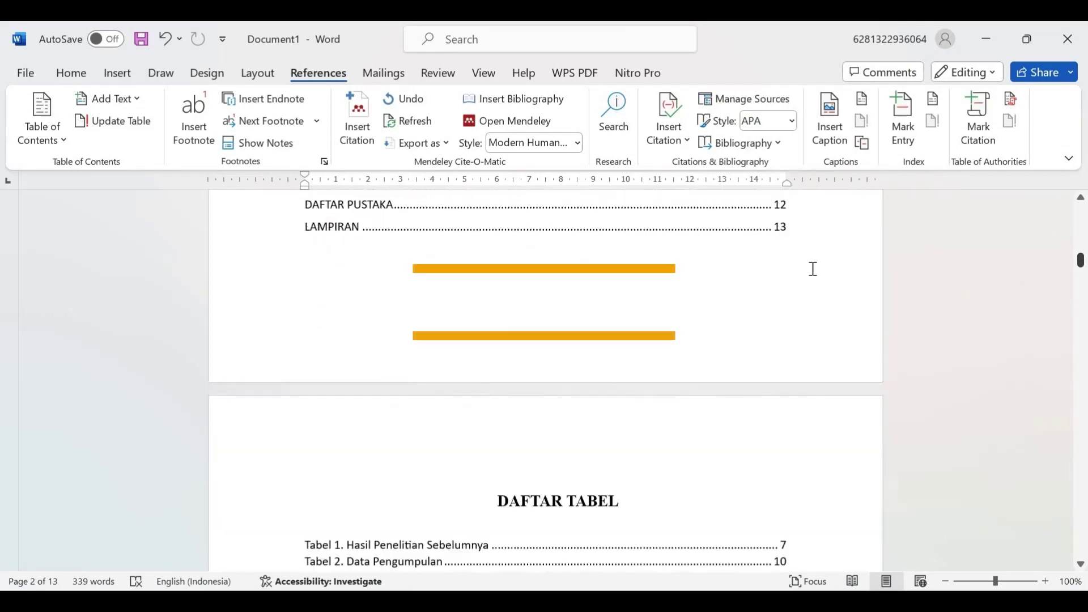
double_click(645, 332)
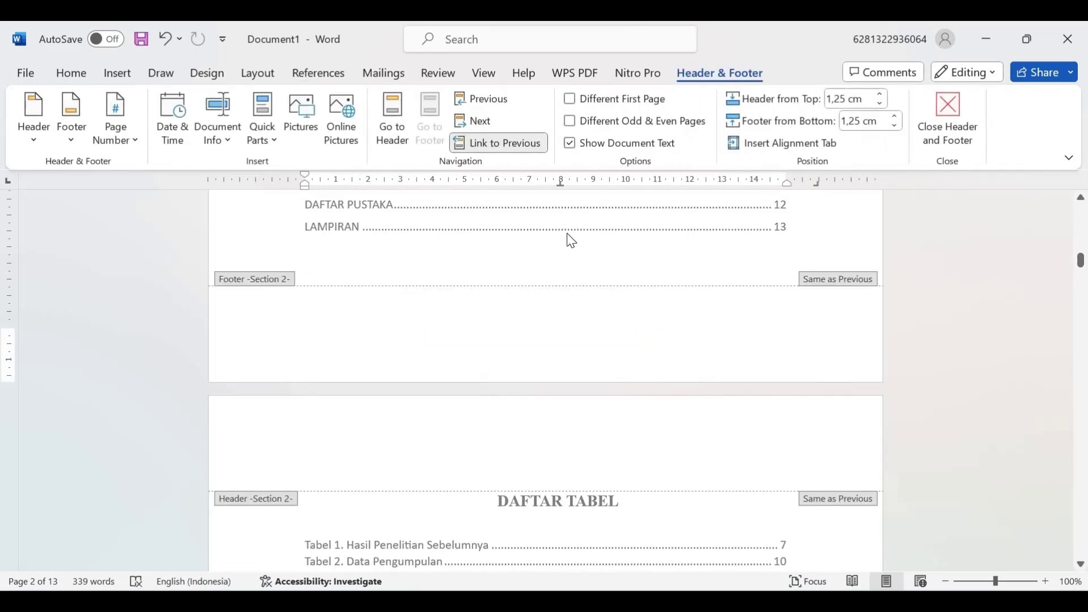
left_click(510, 147)
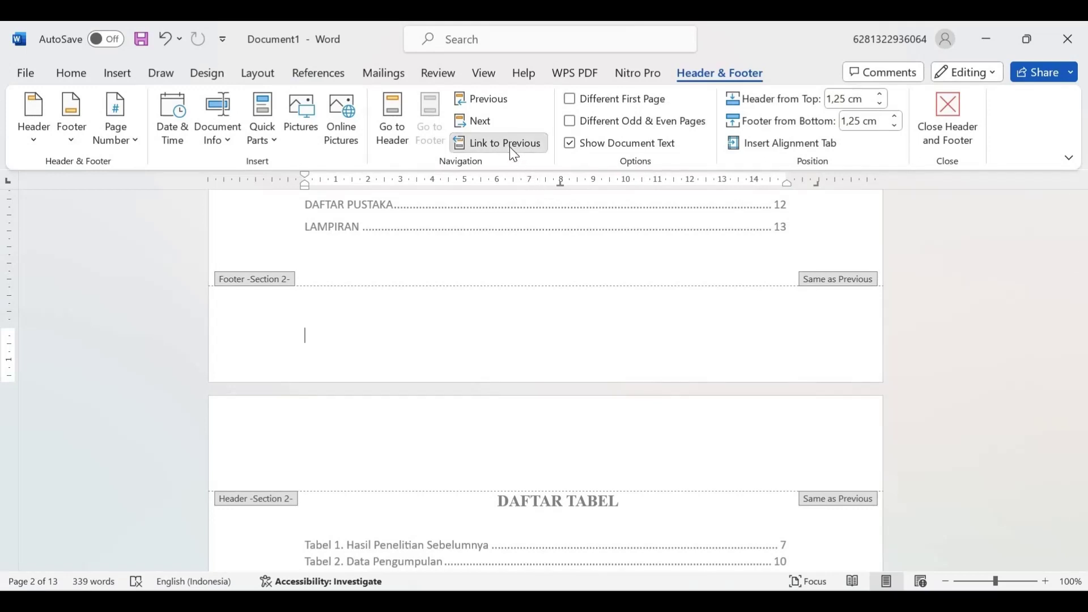
Step: Set the page number format of Section 2 to i, ii, iii with numbering starting at i
scroll(545, 260, "up", 3)
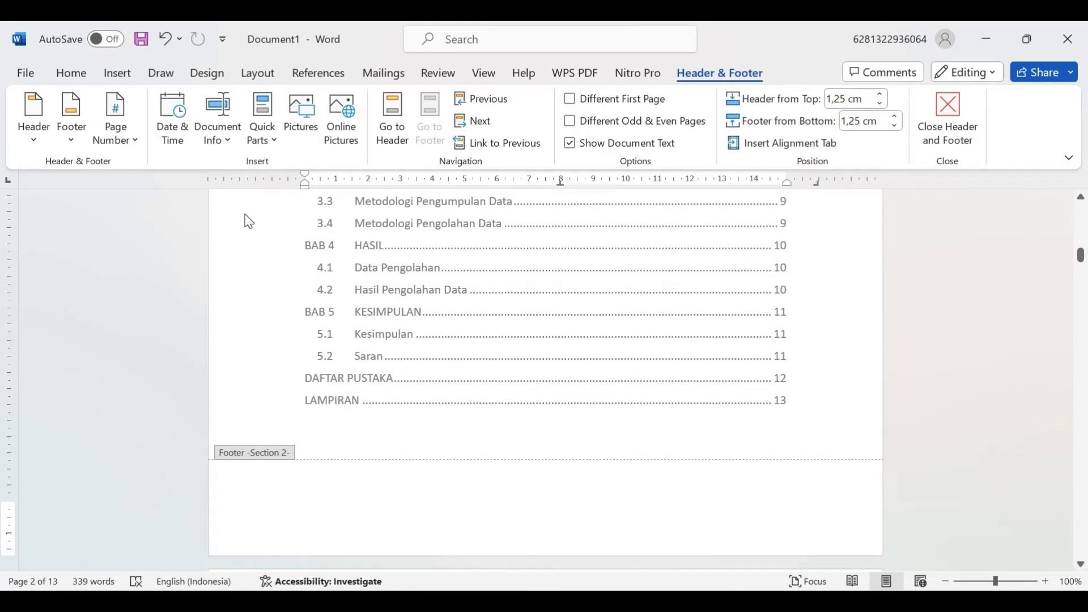
left_click(136, 147)
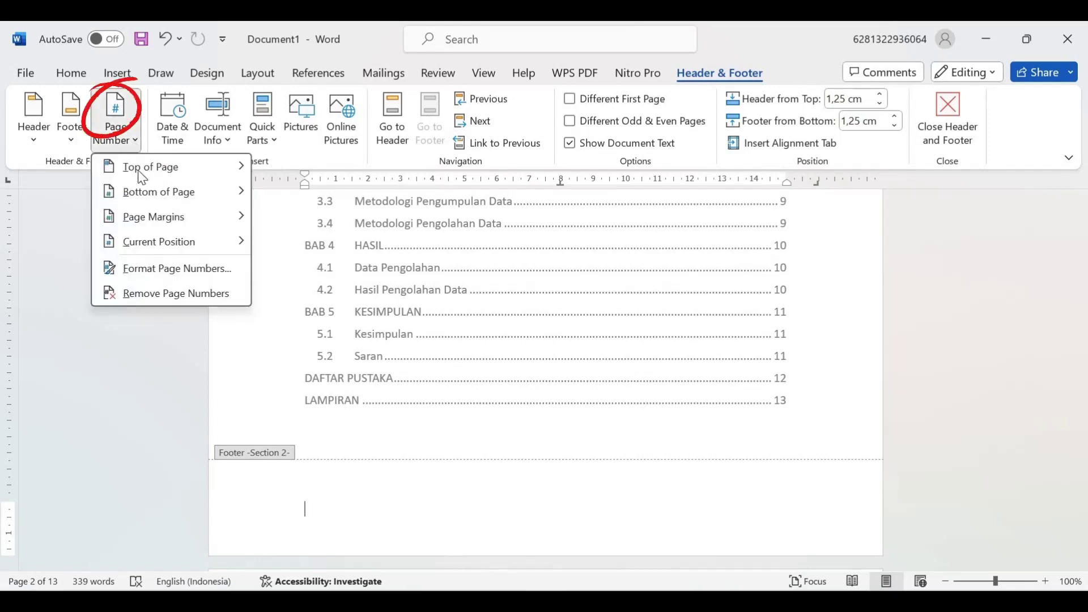
left_click(160, 272)
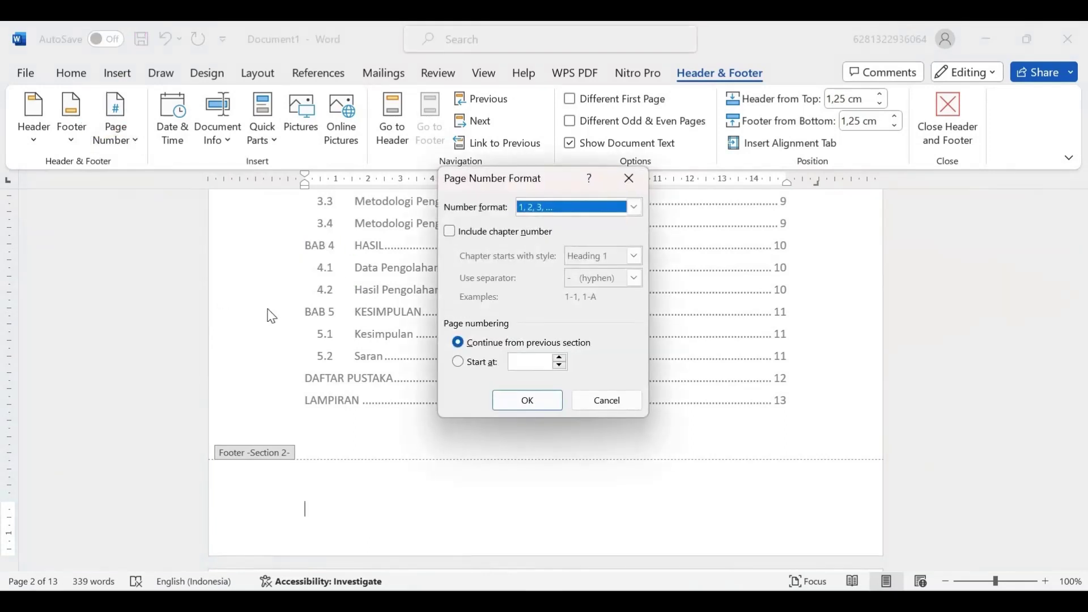
left_click(633, 212)
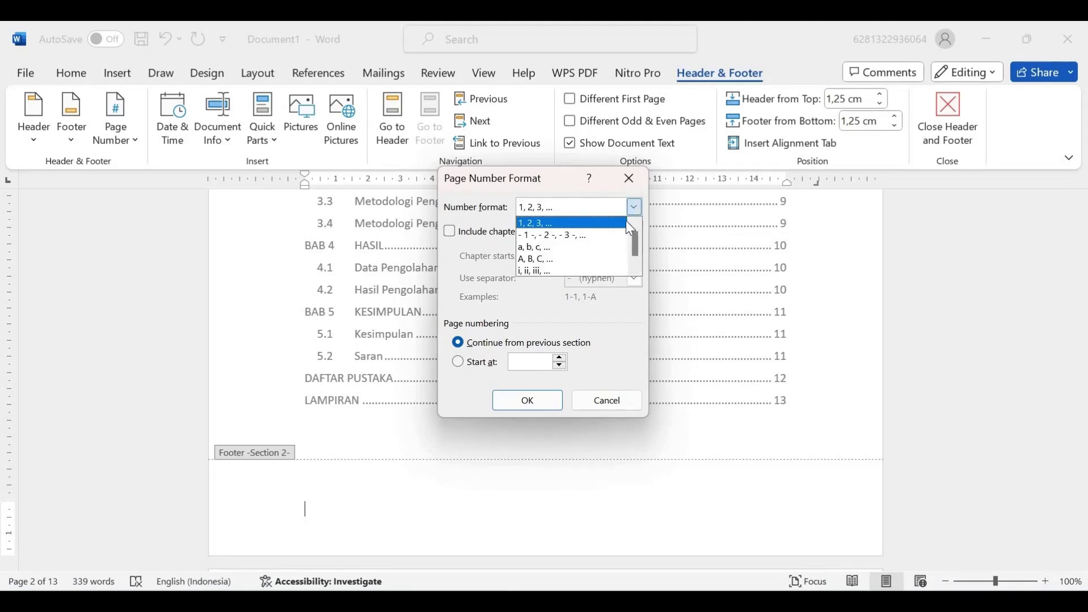
left_click(602, 271)
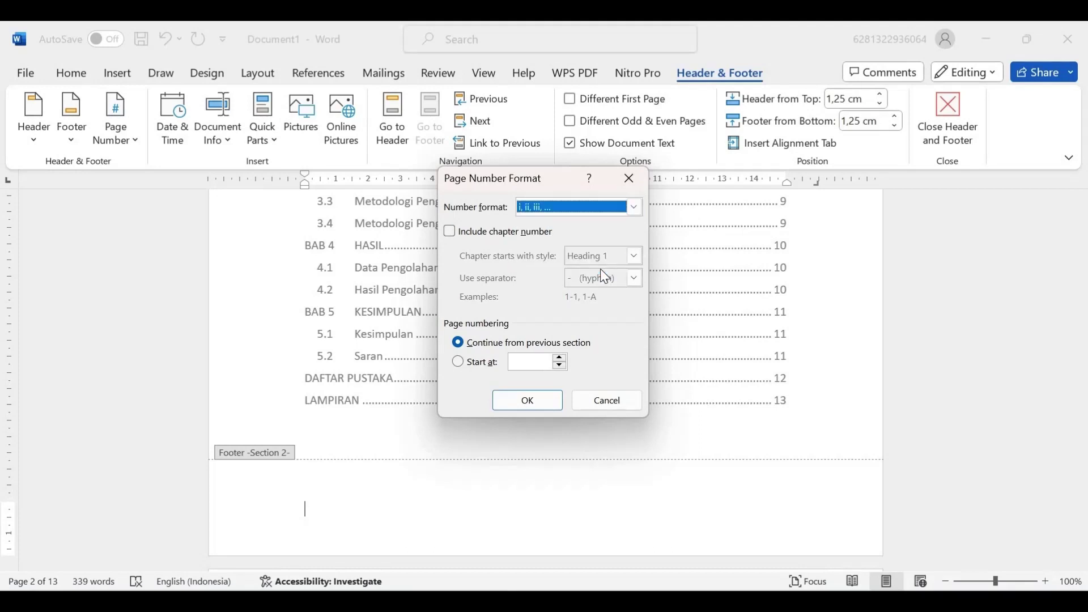
left_click(480, 362)
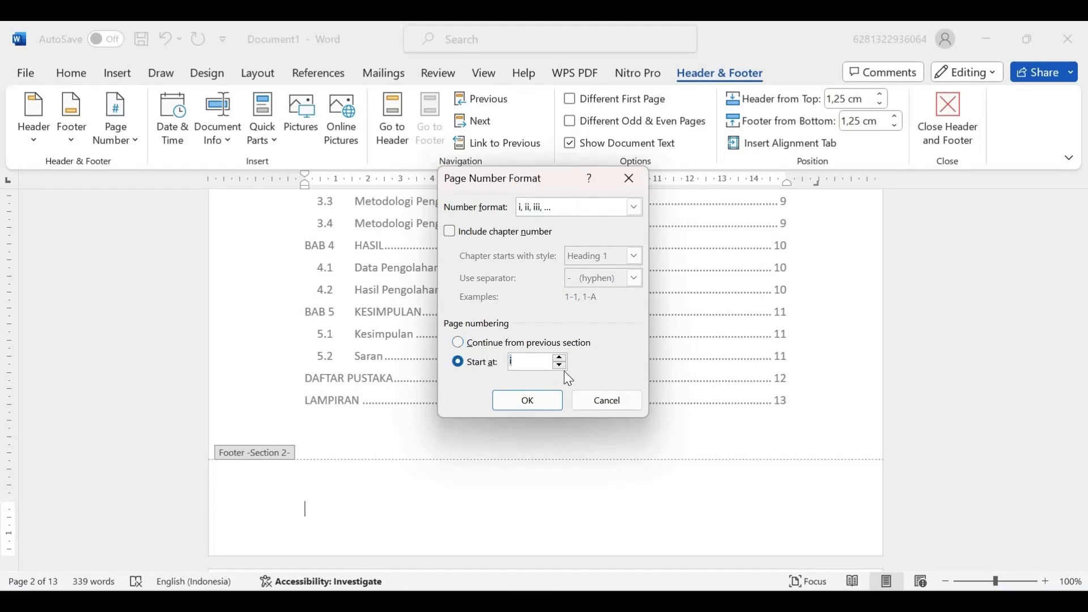
left_click(537, 403)
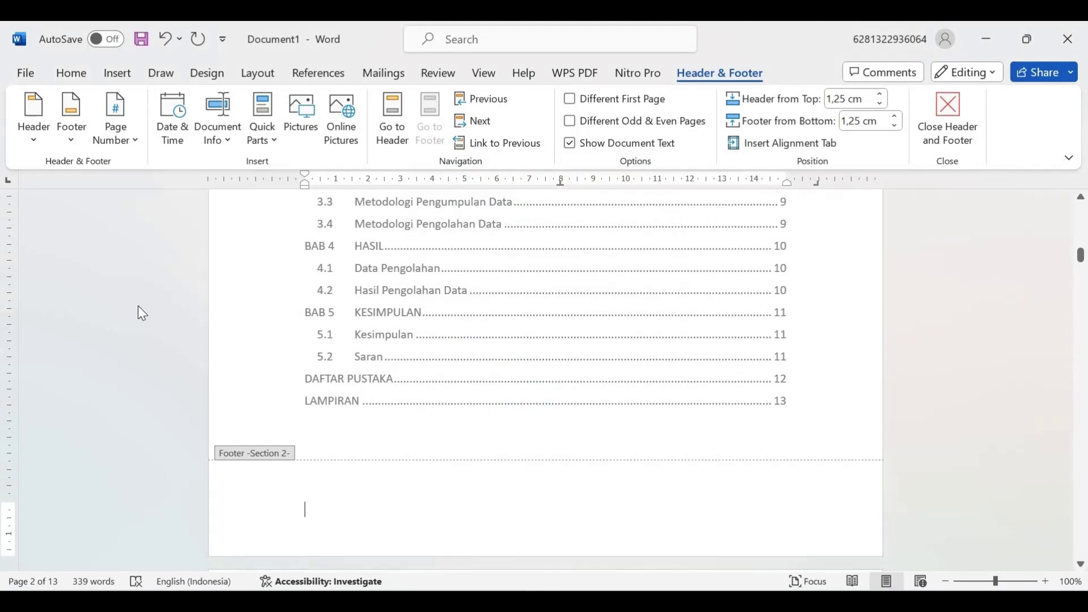
Step: Insert a centred Plain Number 2 page number at the bottom of the Section 2 pages and leave the footer
left_click(127, 138)
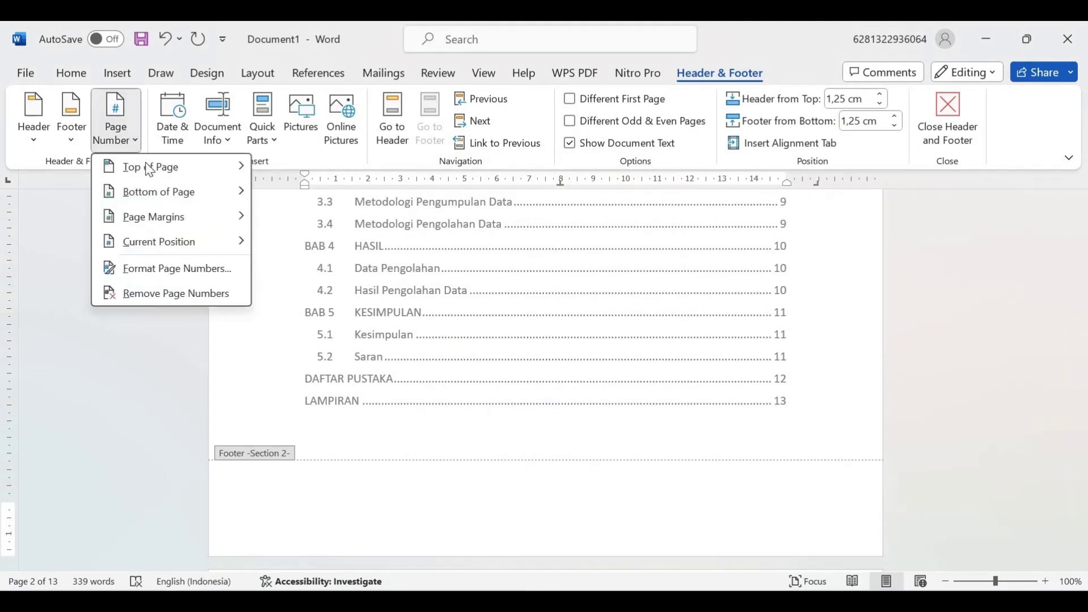
mouse_move(182, 191)
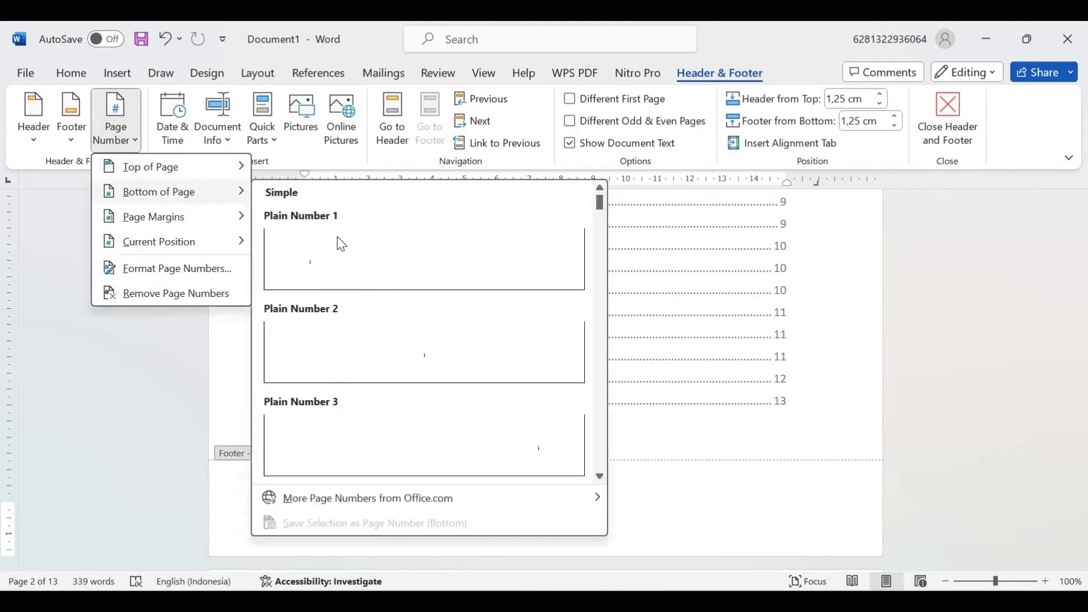
left_click(367, 344)
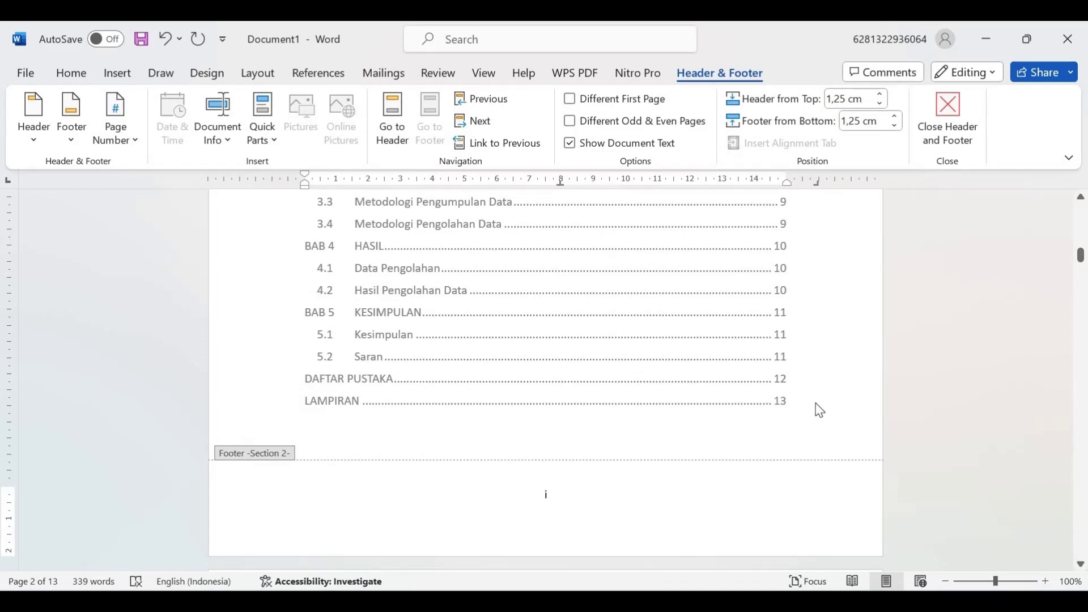
double_click(819, 354)
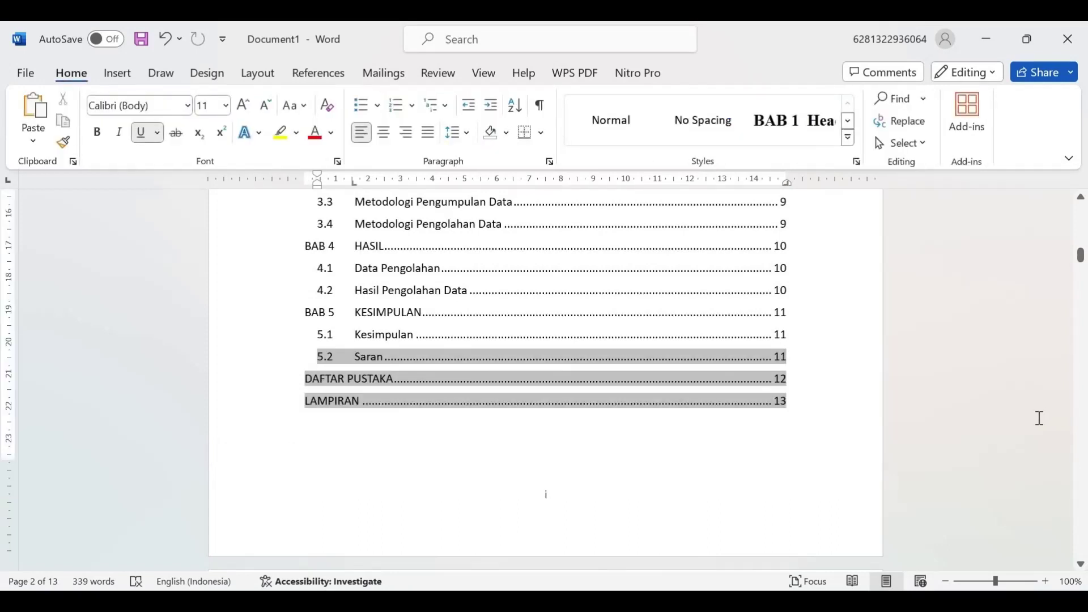
Step: Open the Section 3 footer on the BAB 1 PENDAHULUAN page for editing with its page number selected
left_click(1081, 566)
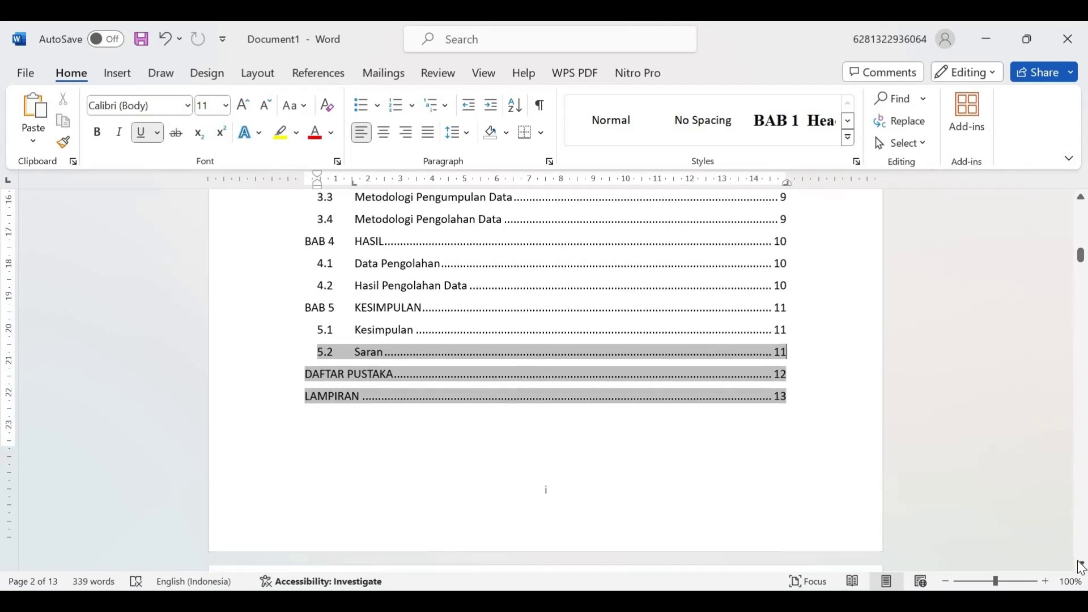
left_click(1081, 566)
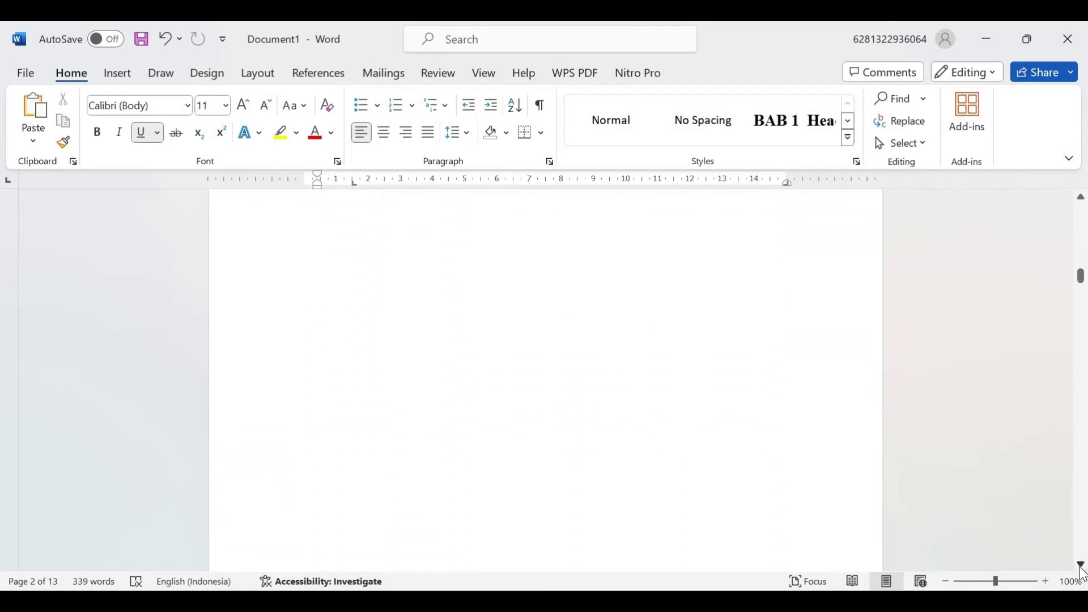
left_click(1081, 566)
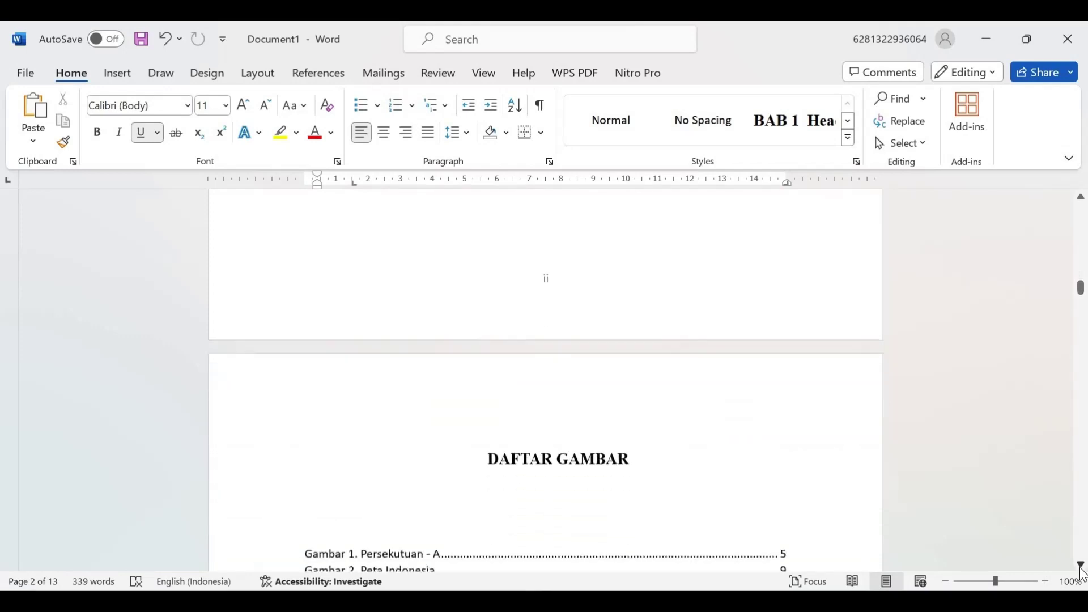
left_click(1081, 565)
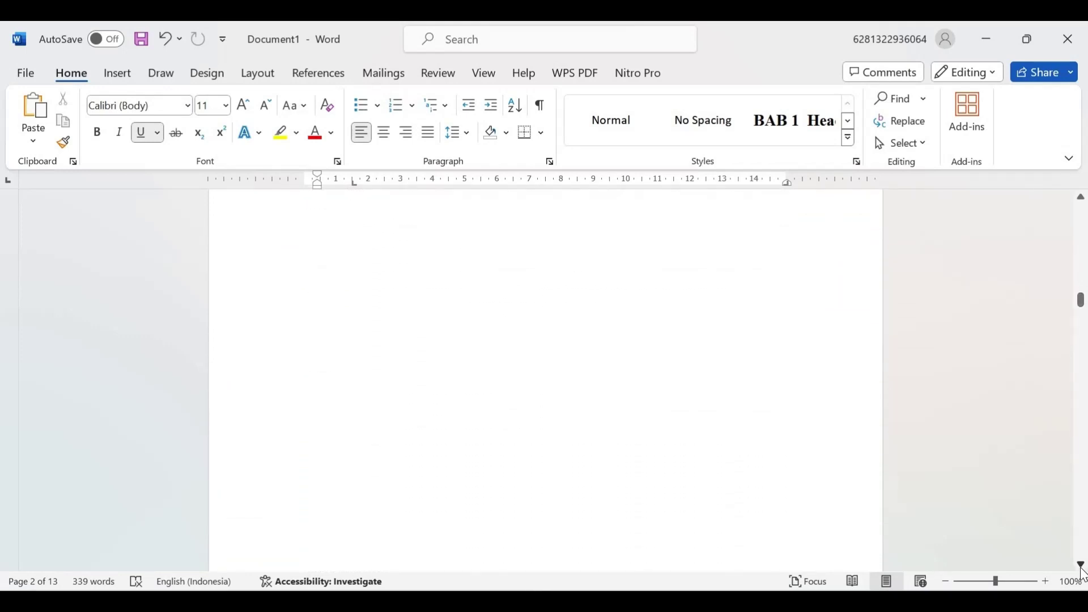
left_click(1081, 566)
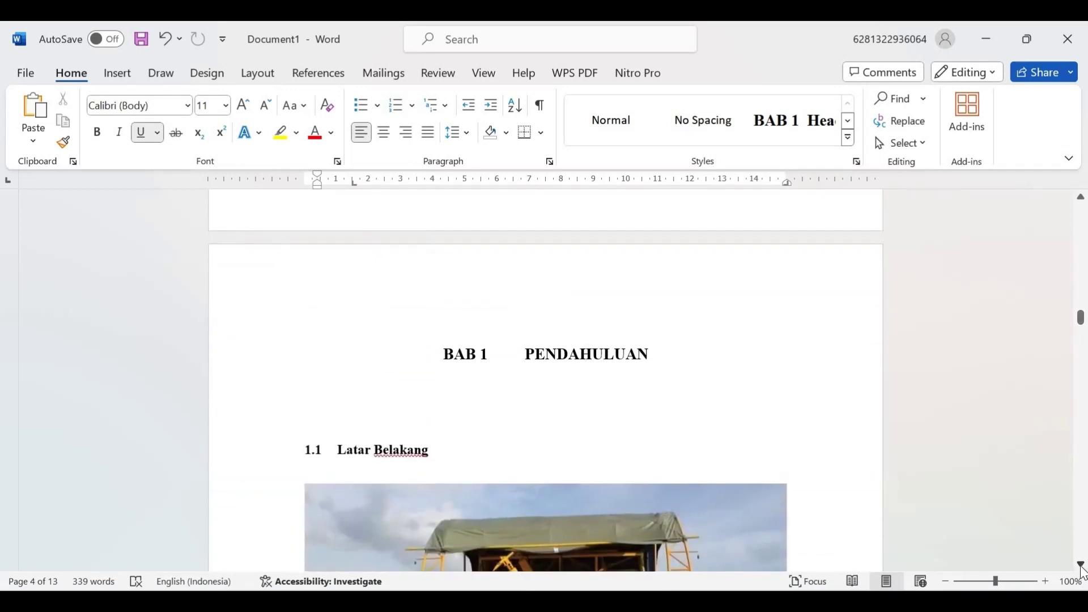
left_click(1081, 566)
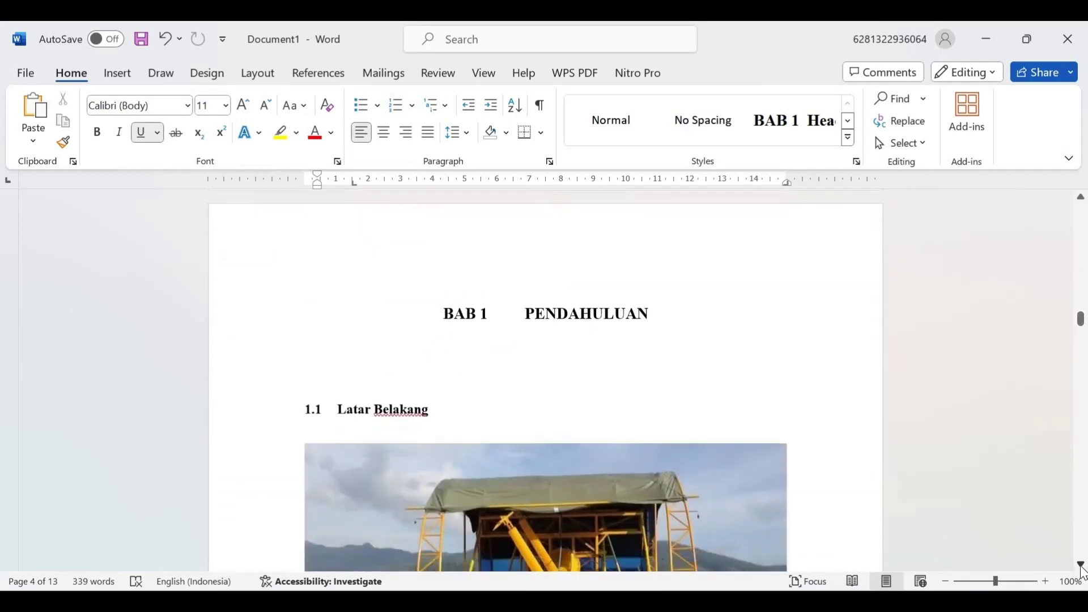
left_click(1081, 565)
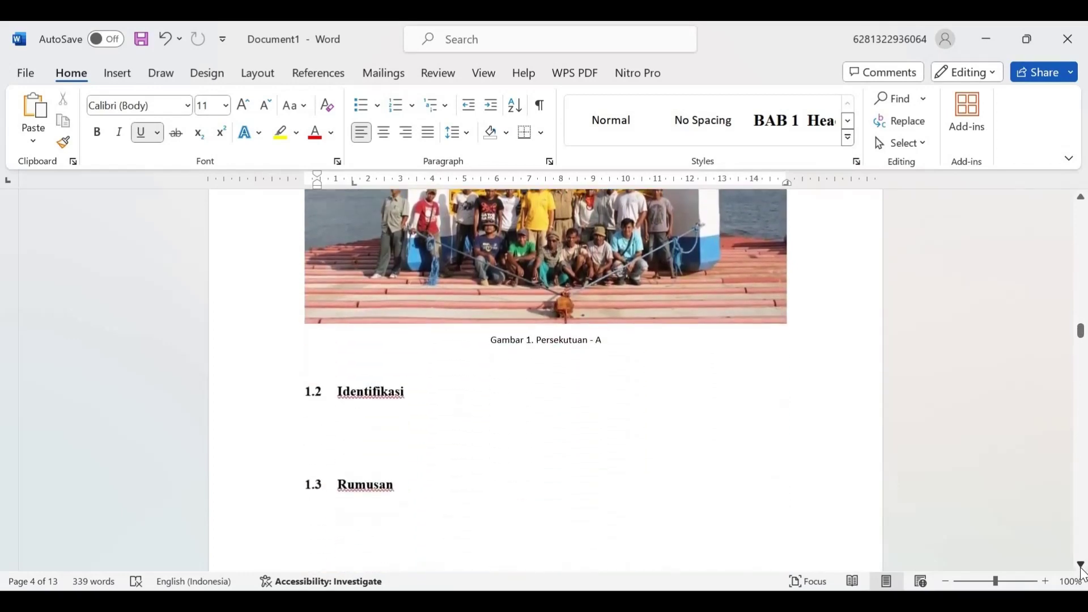
left_click(1081, 565)
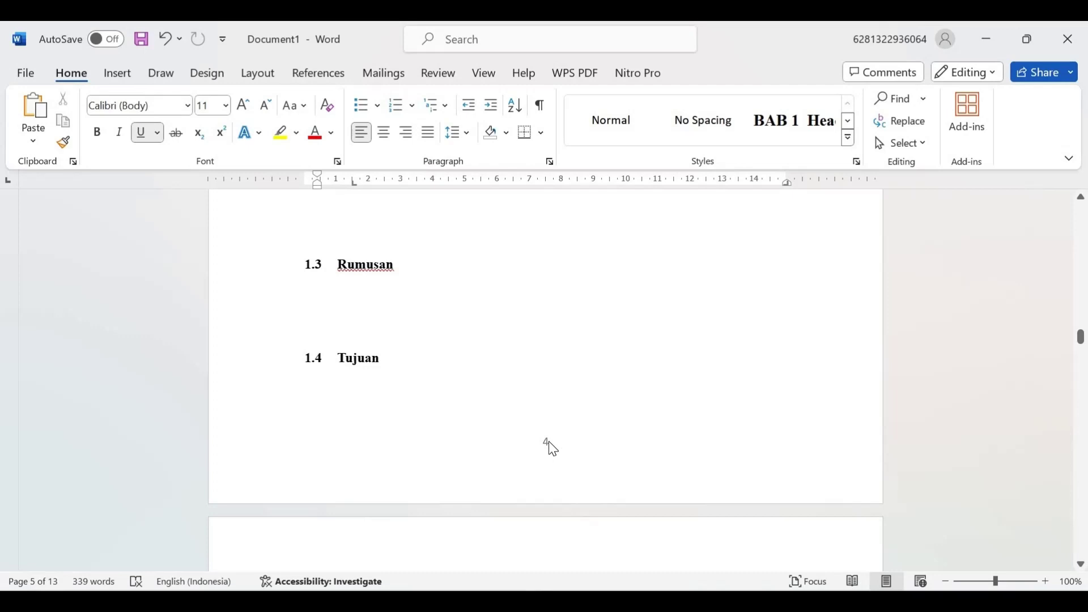
right_click(547, 448)
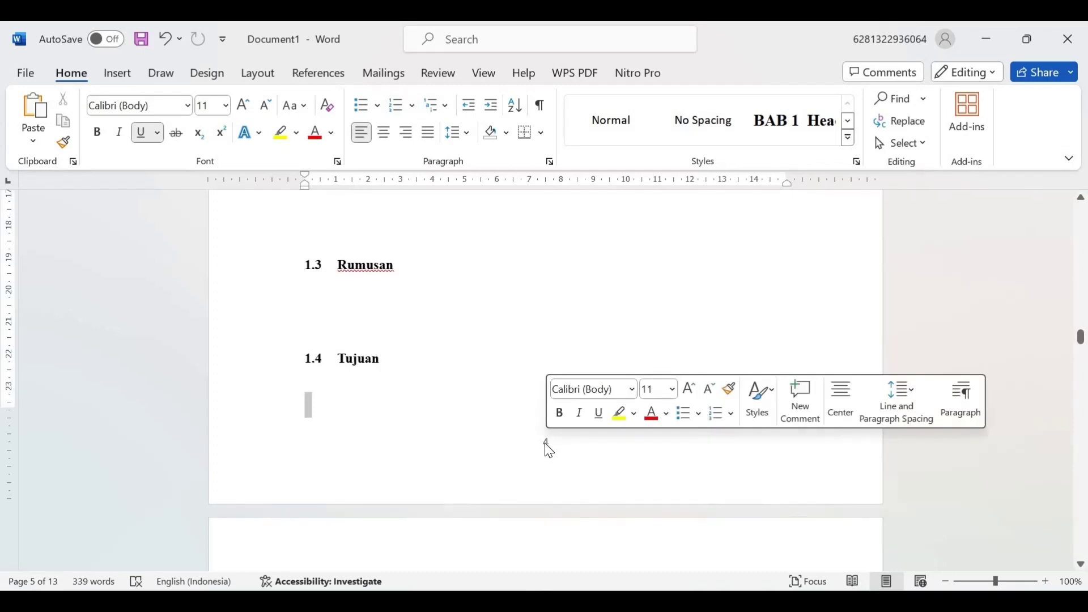
double_click(546, 443)
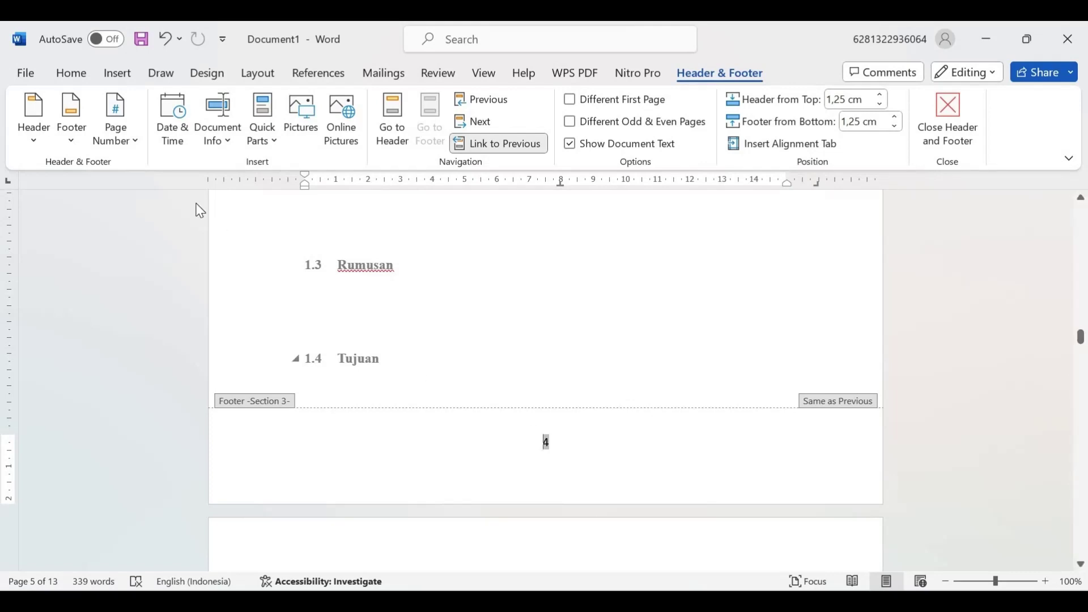
Step: Set the page numbering of Section 3 to start at 1 in the 1, 2, 3 format and leave the footer
left_click(138, 149)
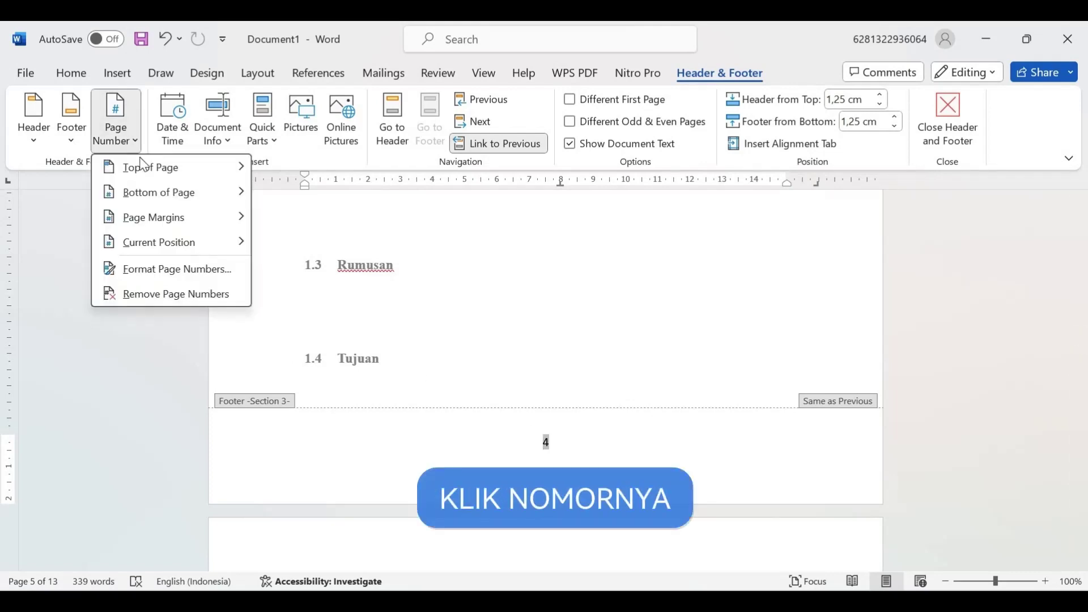
left_click(177, 278)
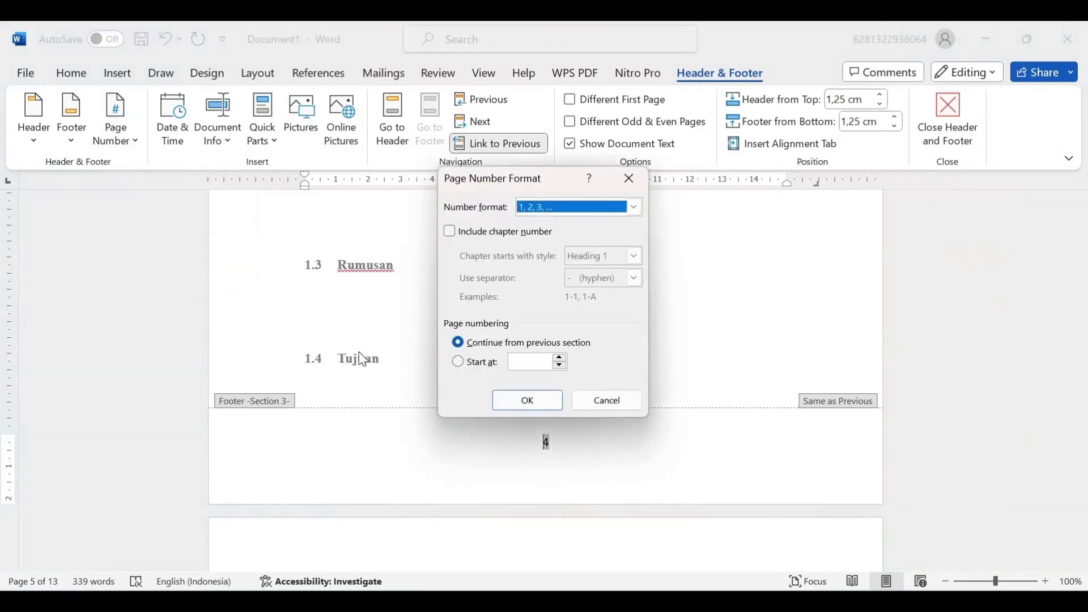
left_click(466, 361)
left_click(543, 400)
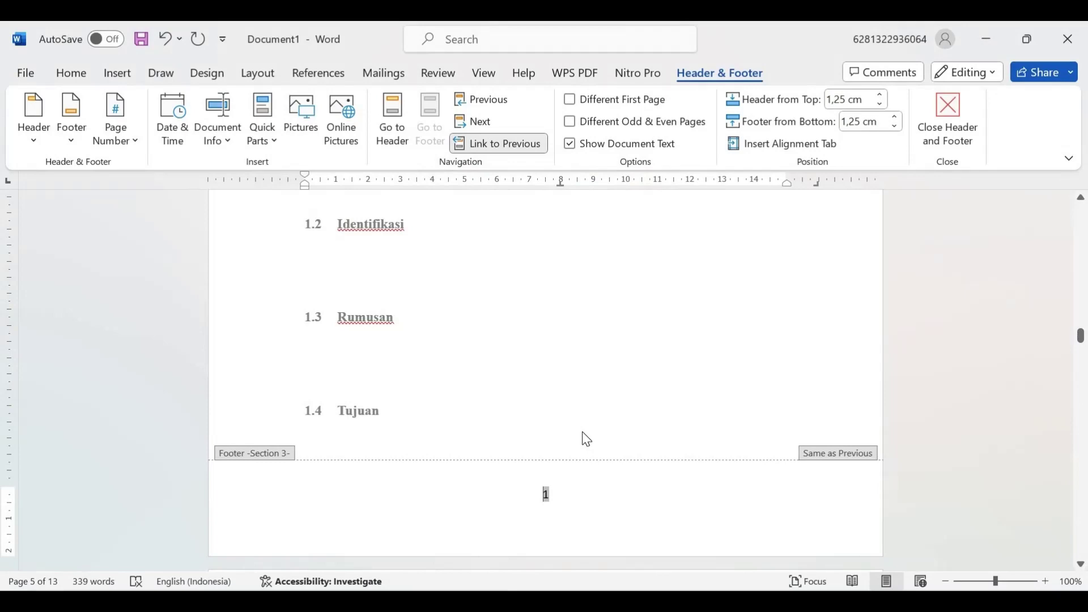
double_click(566, 397)
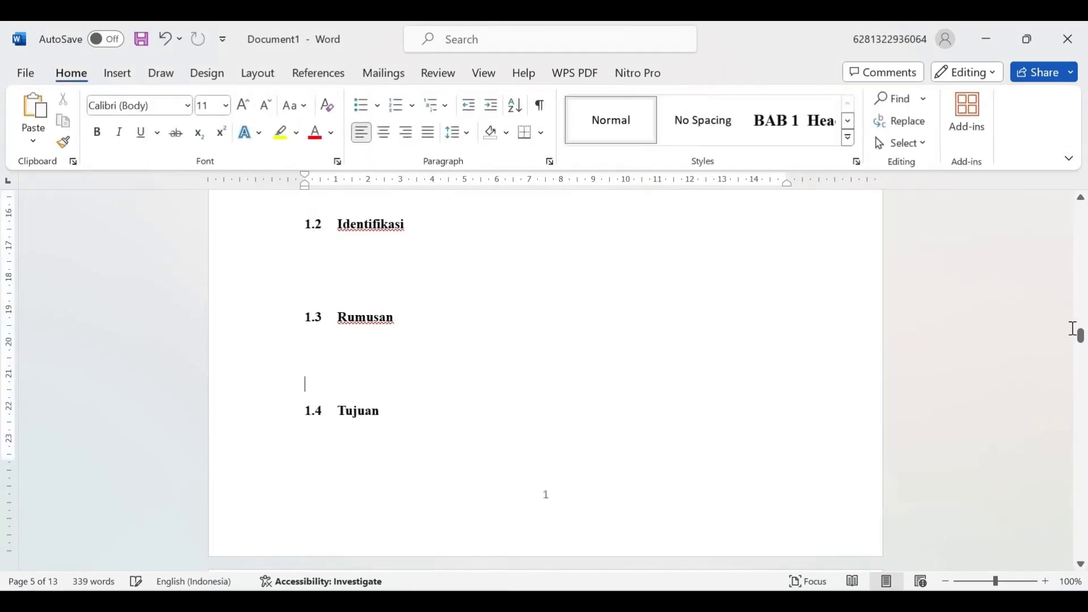
Step: Insert the Mendeley bibliography on the empty line below the DAFTAR PUSTAKA title
left_click_drag(1083, 344, 1084, 484)
mouse_move(1082, 483)
left_mouse_down()
mouse_move(1082, 530)
mouse_move(1082, 504)
left_mouse_up()
left_click(612, 429)
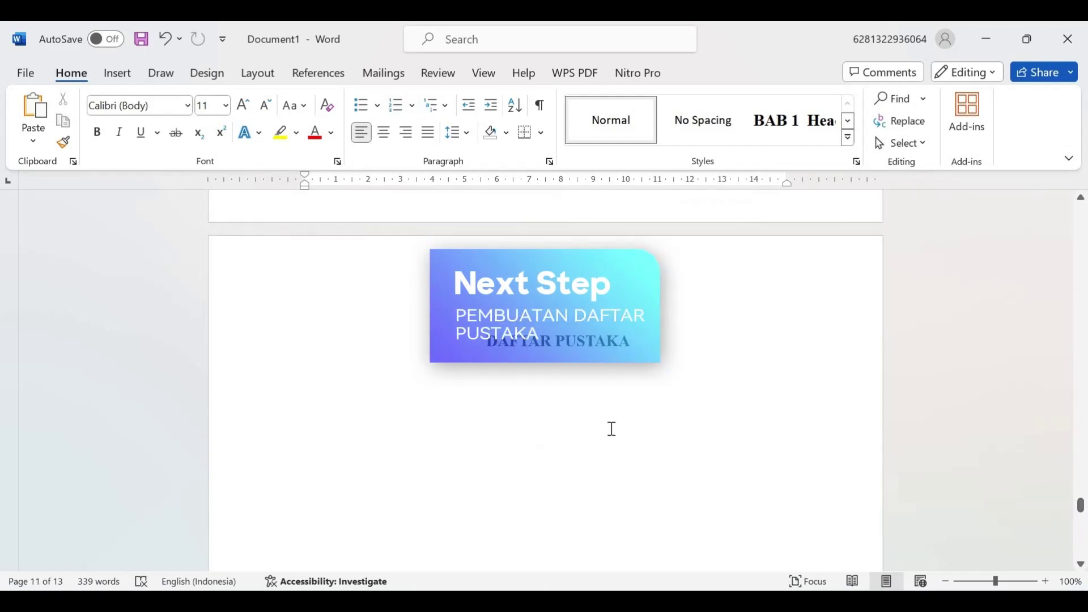
right_click(541, 403)
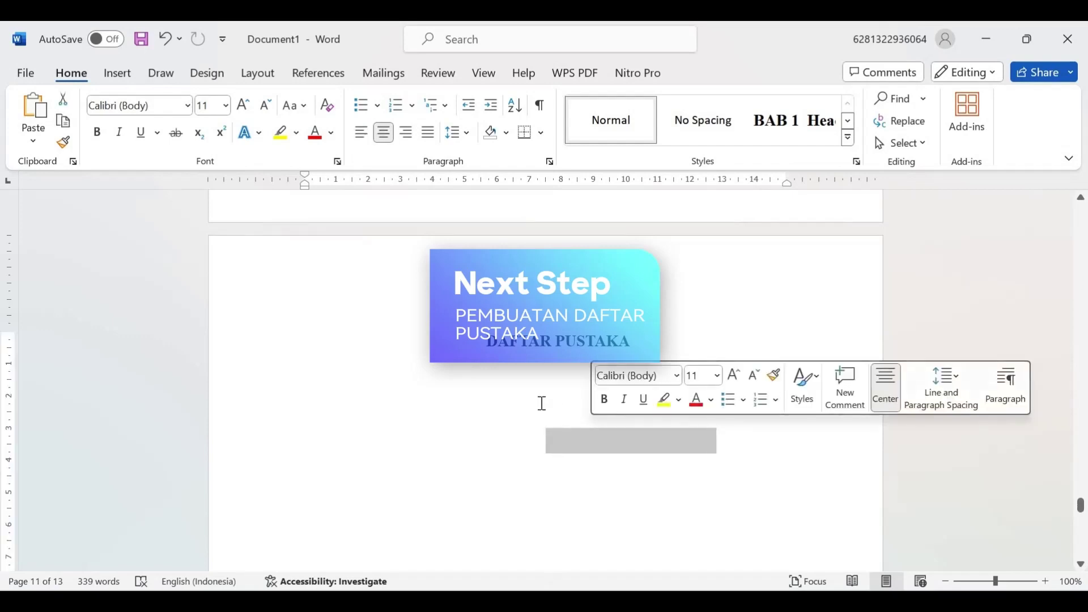
double_click(541, 403)
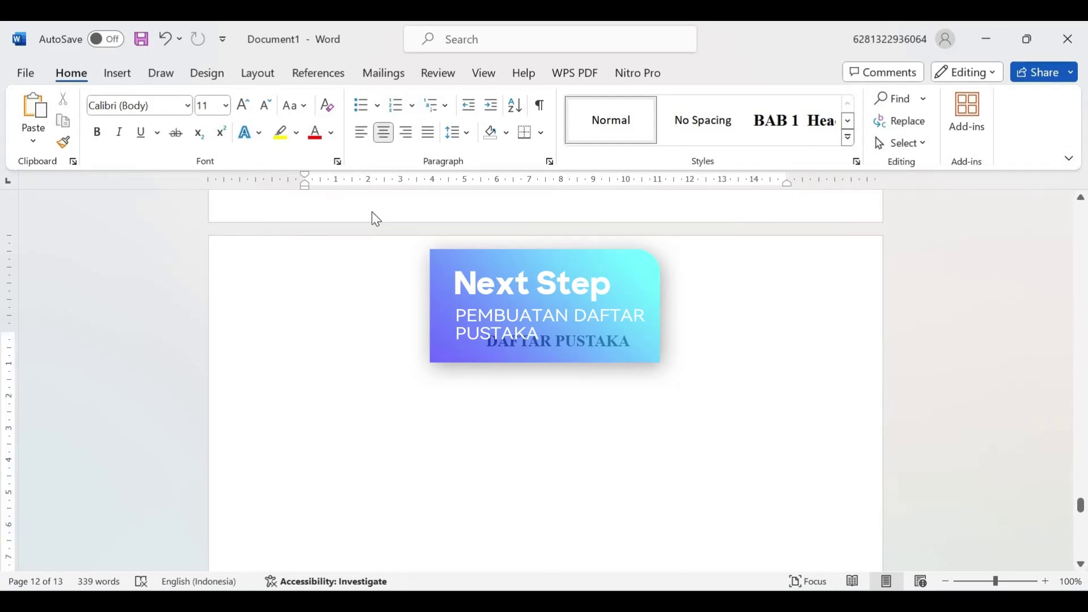
left_click(329, 77)
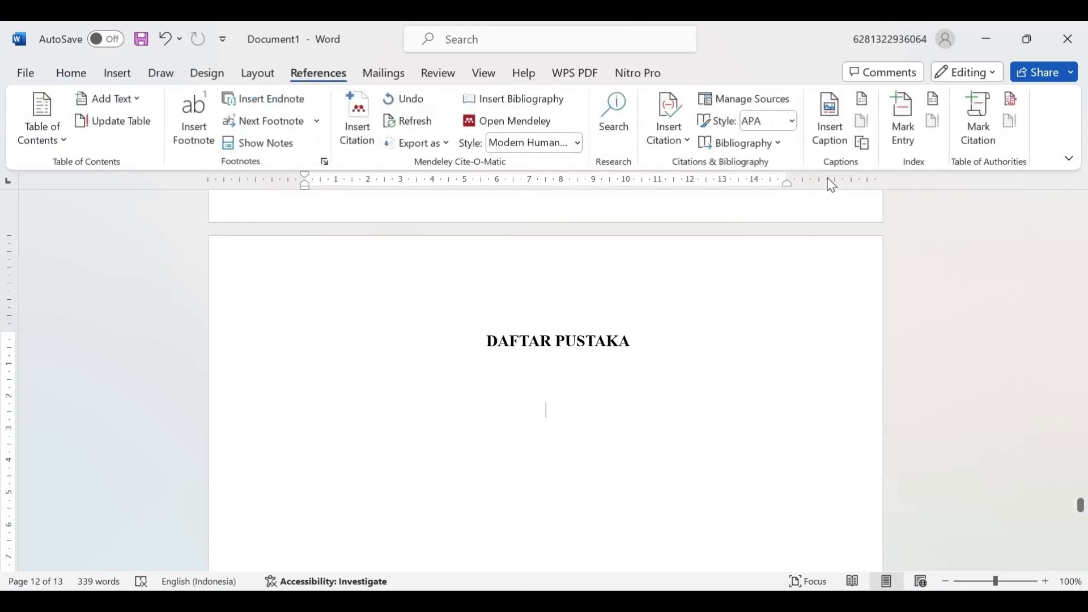
left_click(556, 104)
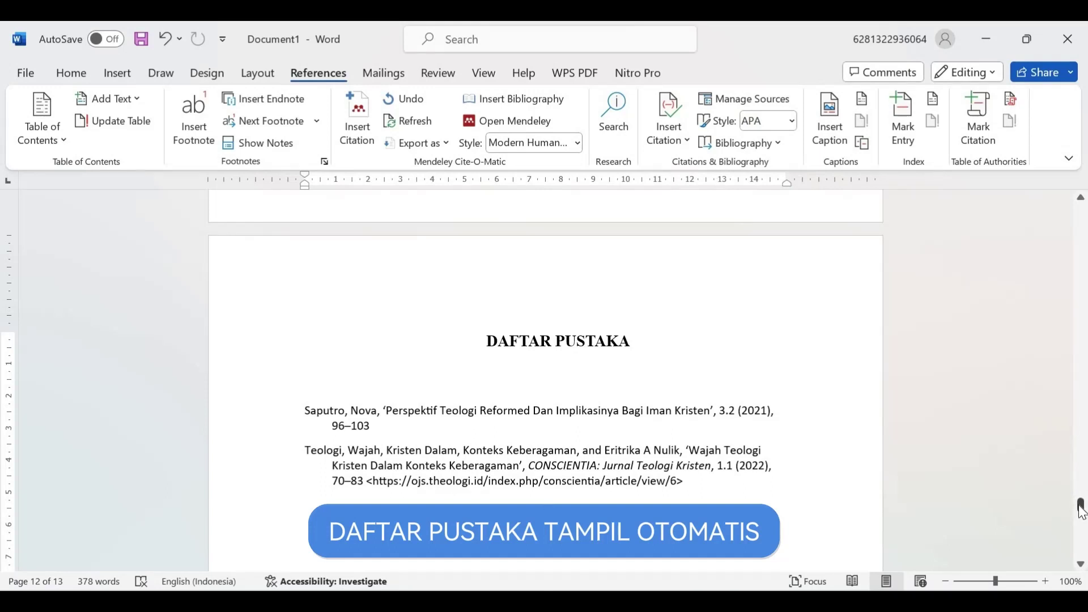
Step: Update the entire table of contents on the DAFTAR ISI page
left_click_drag(1081, 510, 1081, 248)
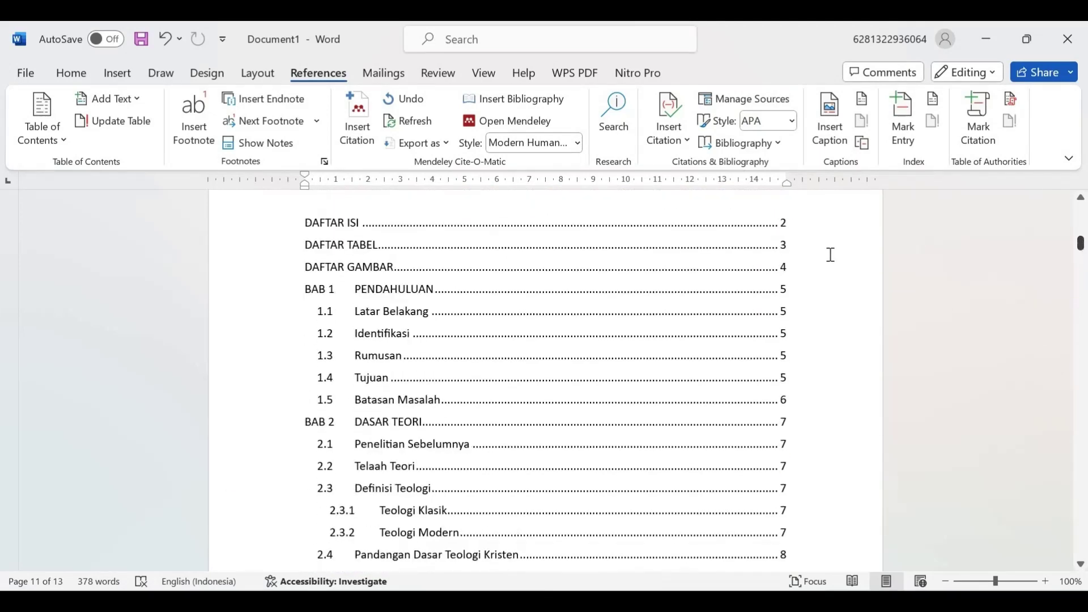
left_click(356, 226)
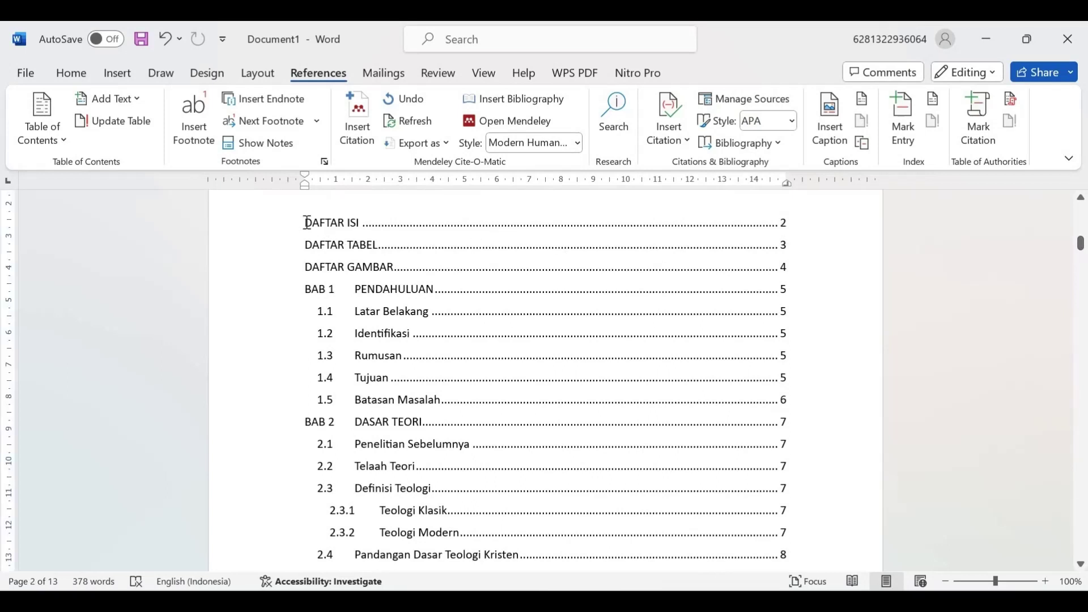
left_click(307, 222)
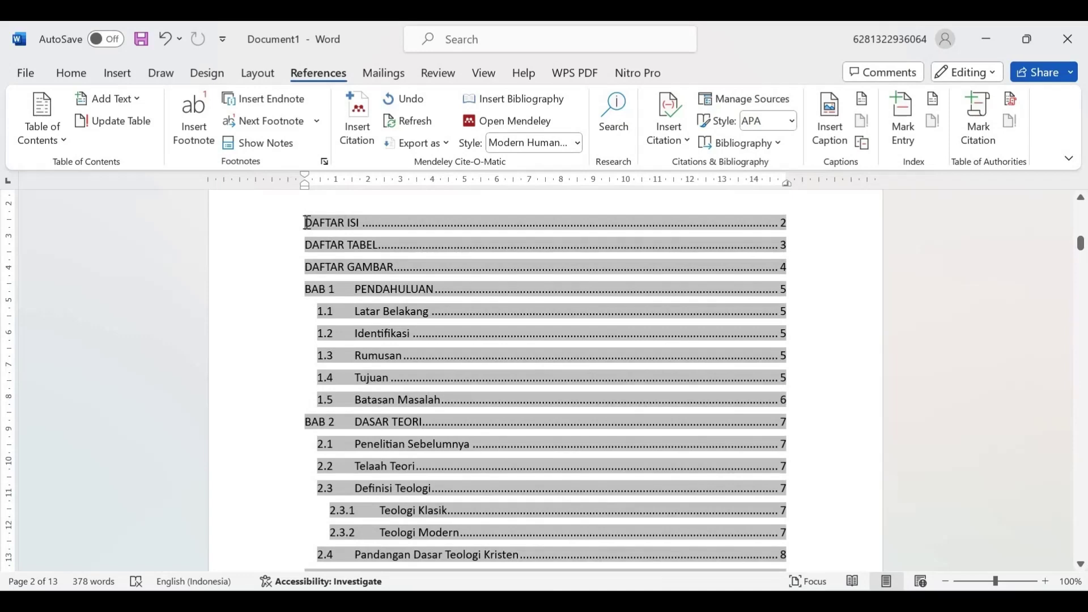
right_click(307, 222)
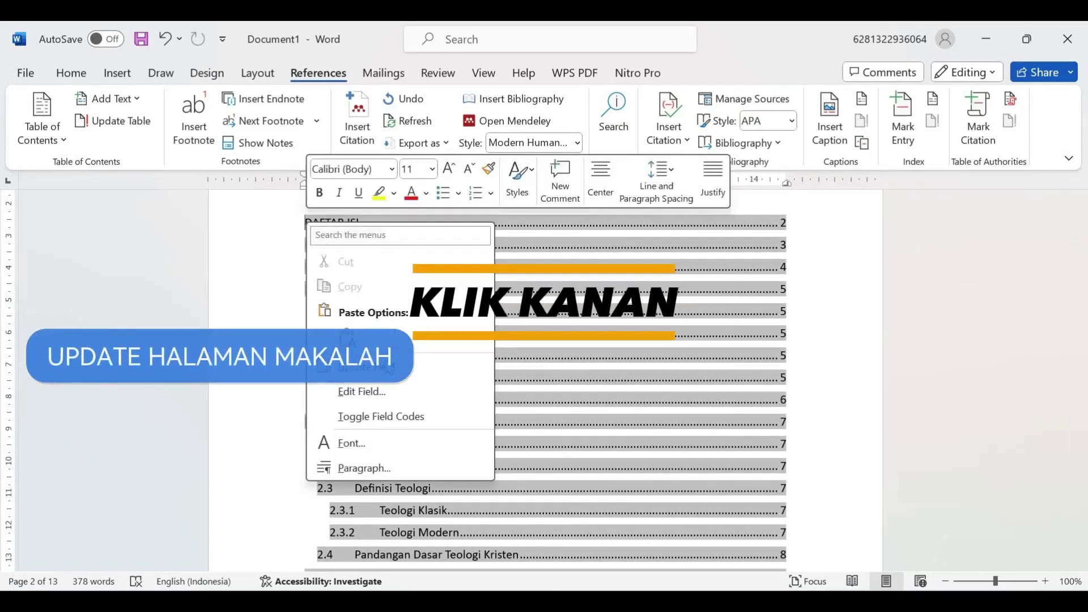
left_click(389, 367)
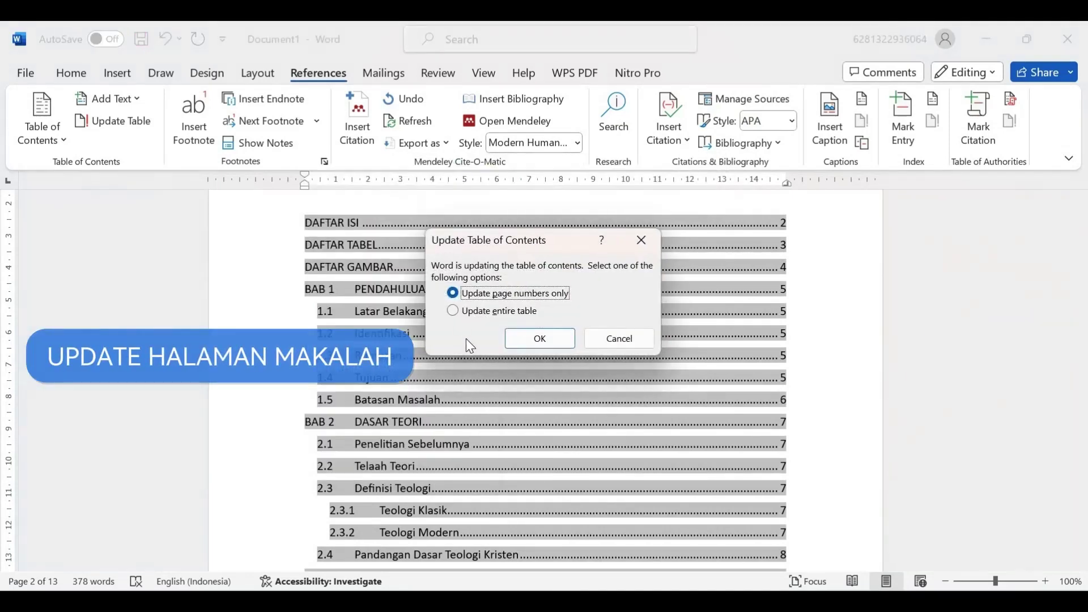
left_click(457, 311)
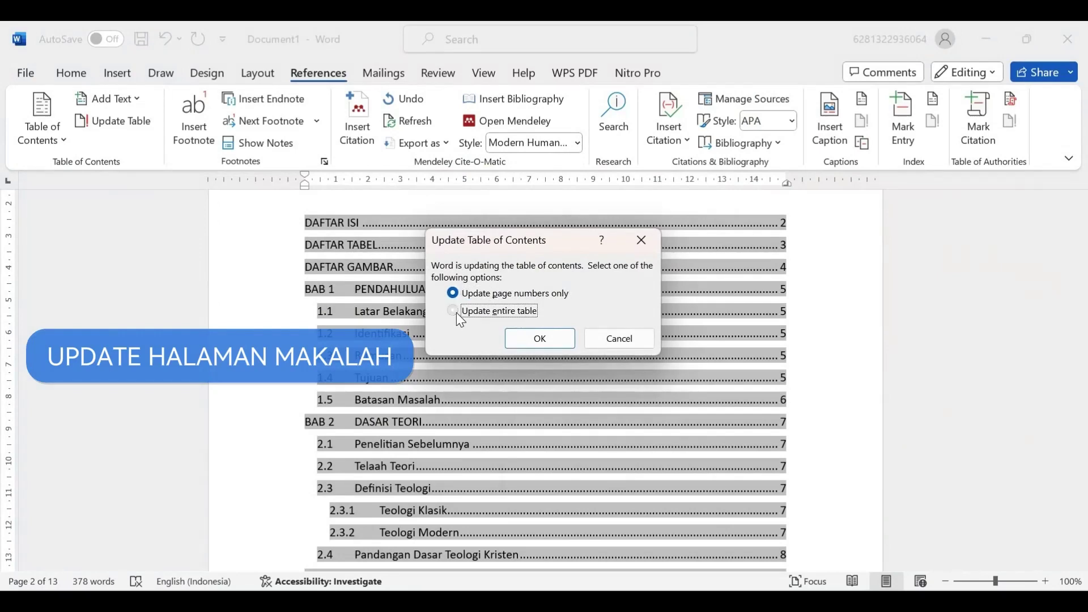
left_click(526, 333)
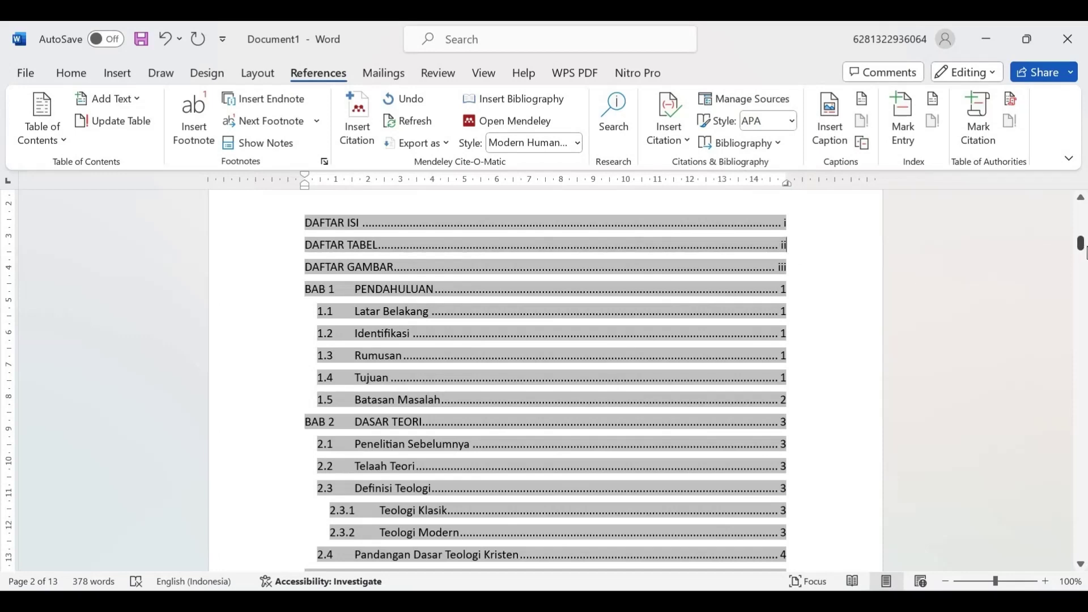
Step: Save the document as a Word Document named TEOLOGI KRISTEN in the Pengantar Ilmu Komputer folder and return to the cover page title
mouse_move(1082, 249)
left_mouse_down()
mouse_move(1082, 271)
mouse_move(1082, 217)
mouse_move(1083, 231)
left_mouse_up()
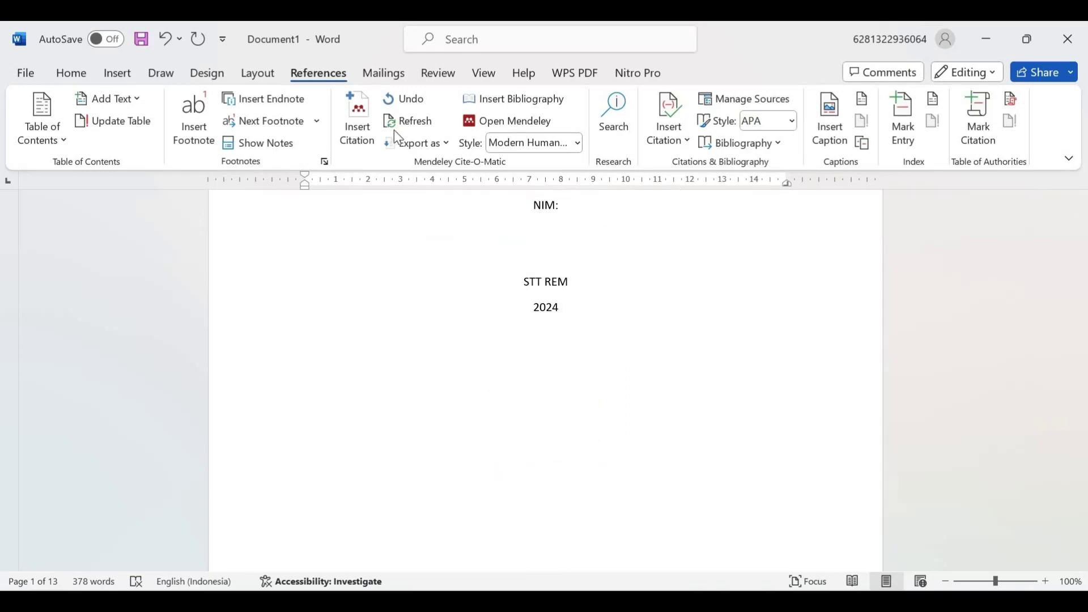
left_click(18, 75)
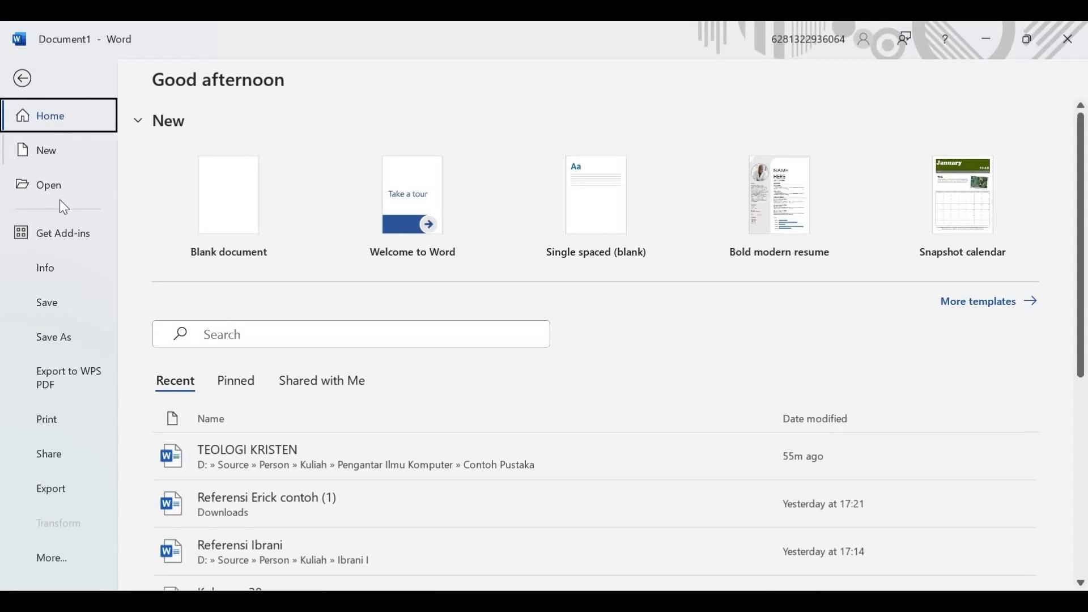
left_click(67, 340)
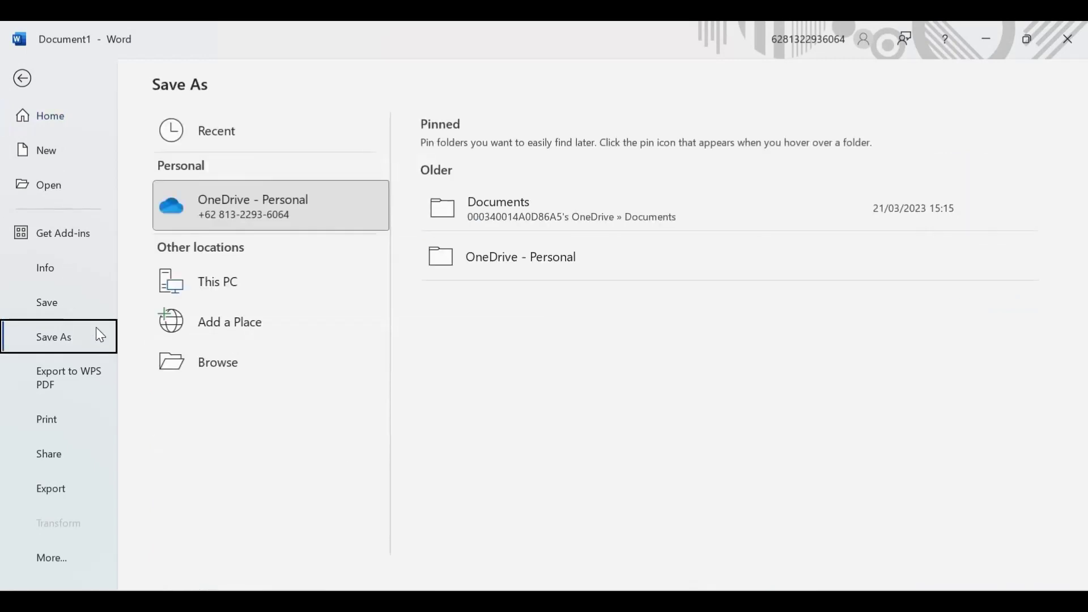
left_click(171, 363)
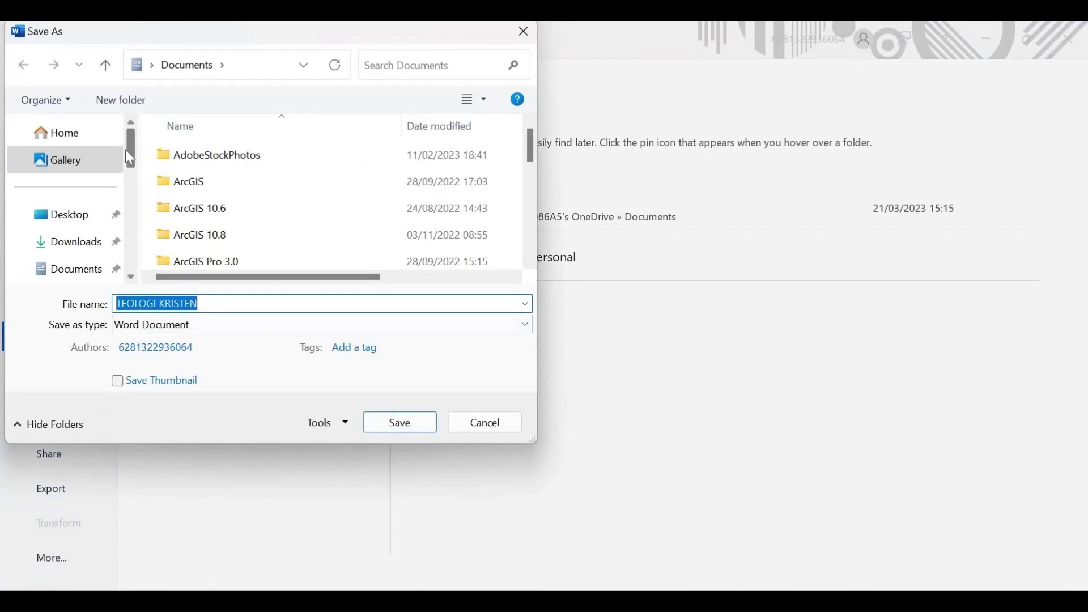
scroll(129, 167, "down", 2)
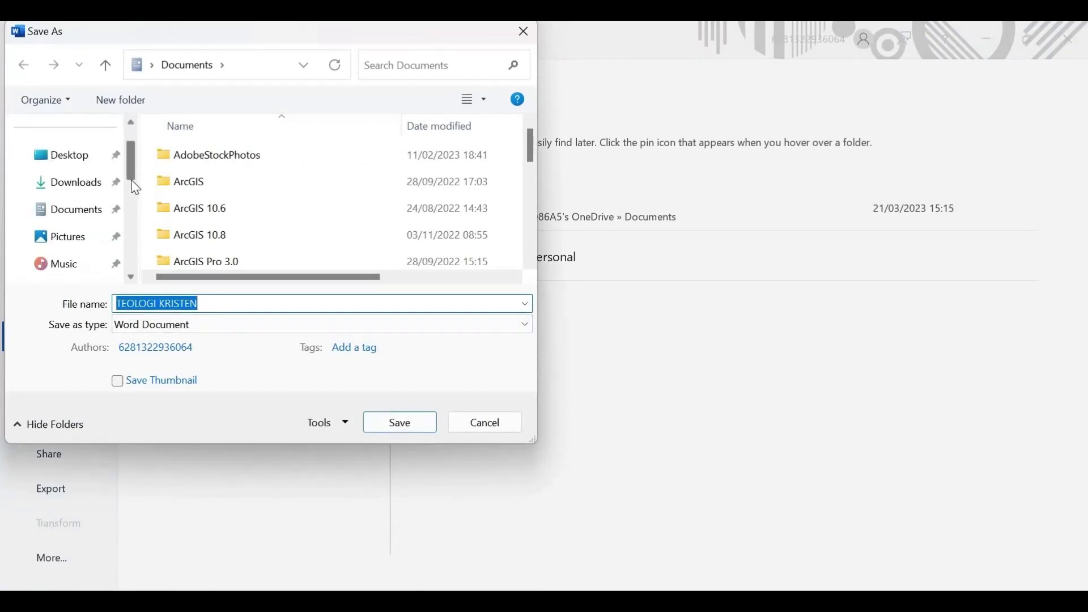
scroll(136, 208, "down", 2)
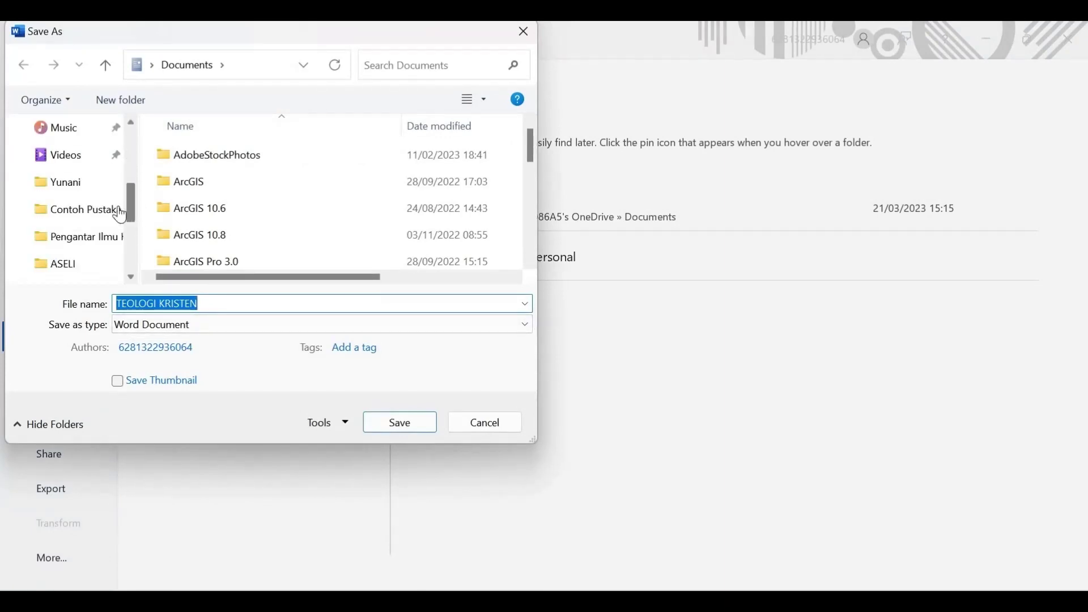
left_click(97, 238)
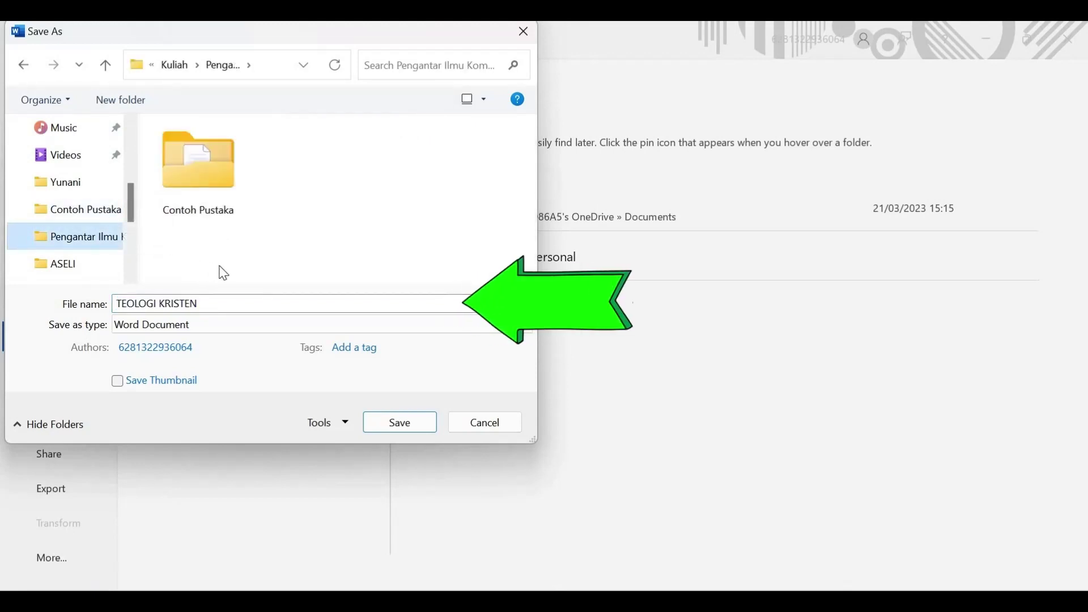
left_click(418, 421)
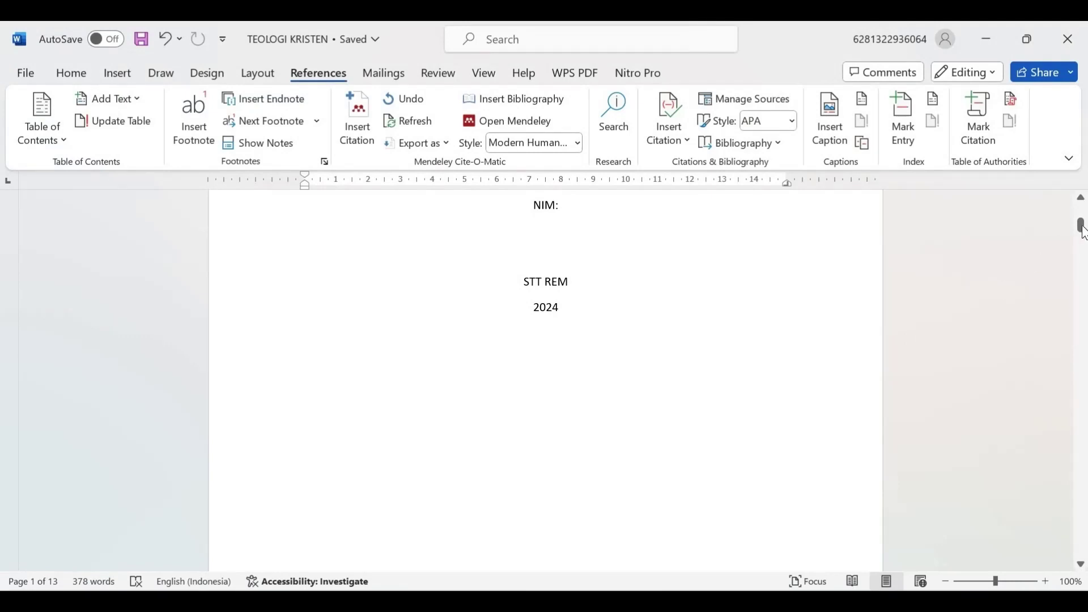
mouse_move(1082, 227)
left_mouse_down()
mouse_move(1081, 212)
mouse_move(1083, 245)
mouse_move(1081, 214)
left_mouse_up()
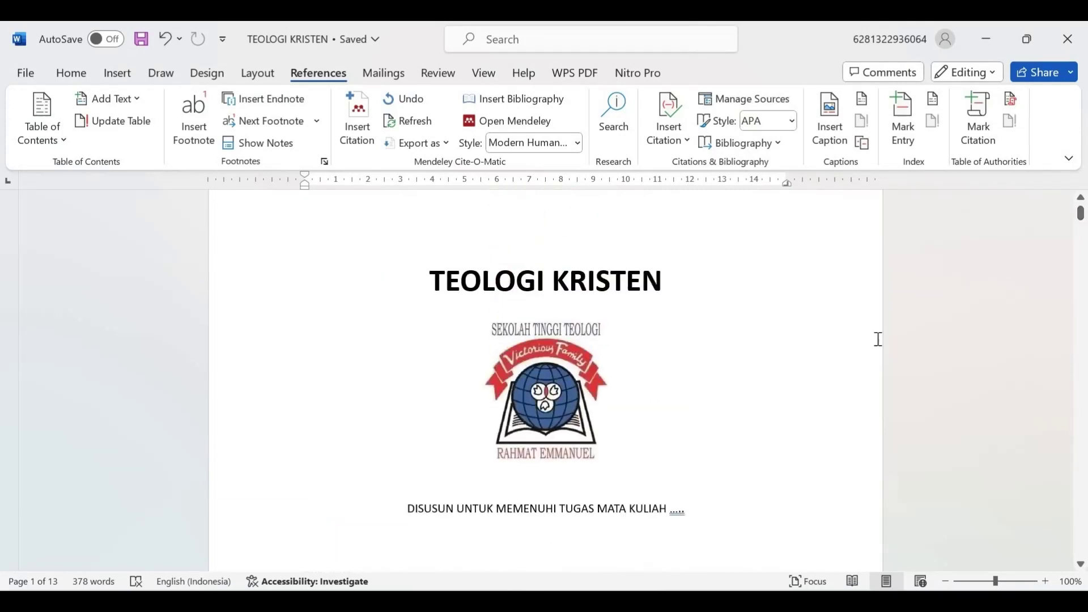
left_click(846, 368)
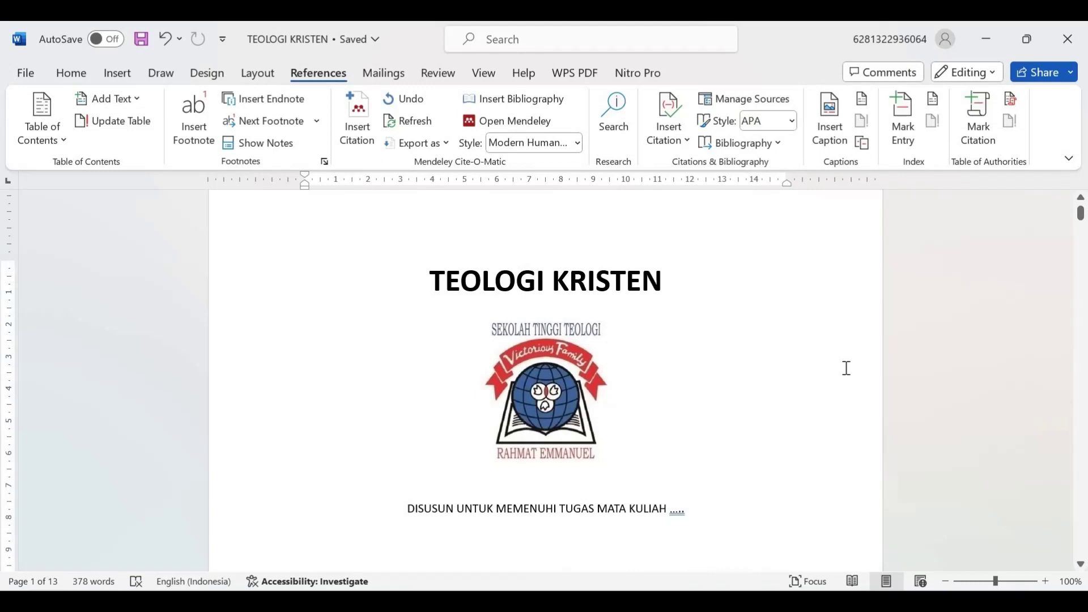